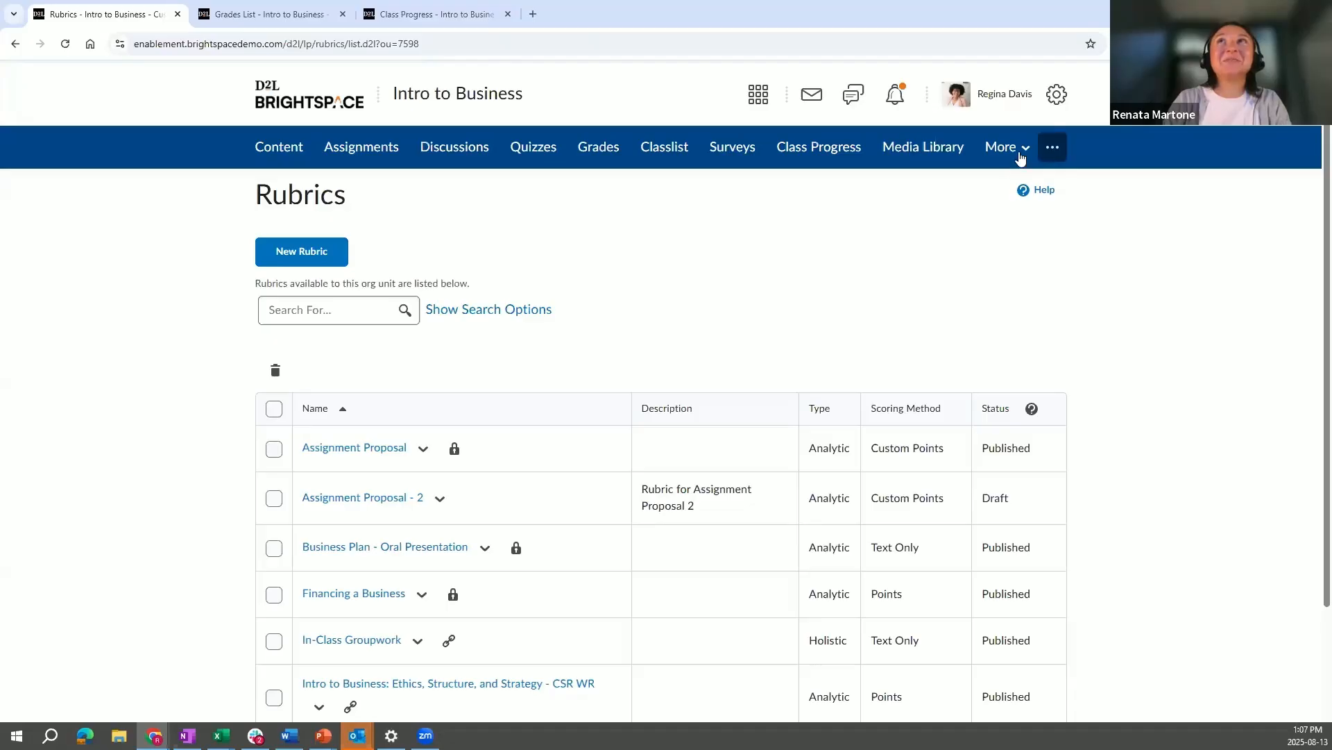
{"action": "left_click", "coordinate": [1051, 147]}
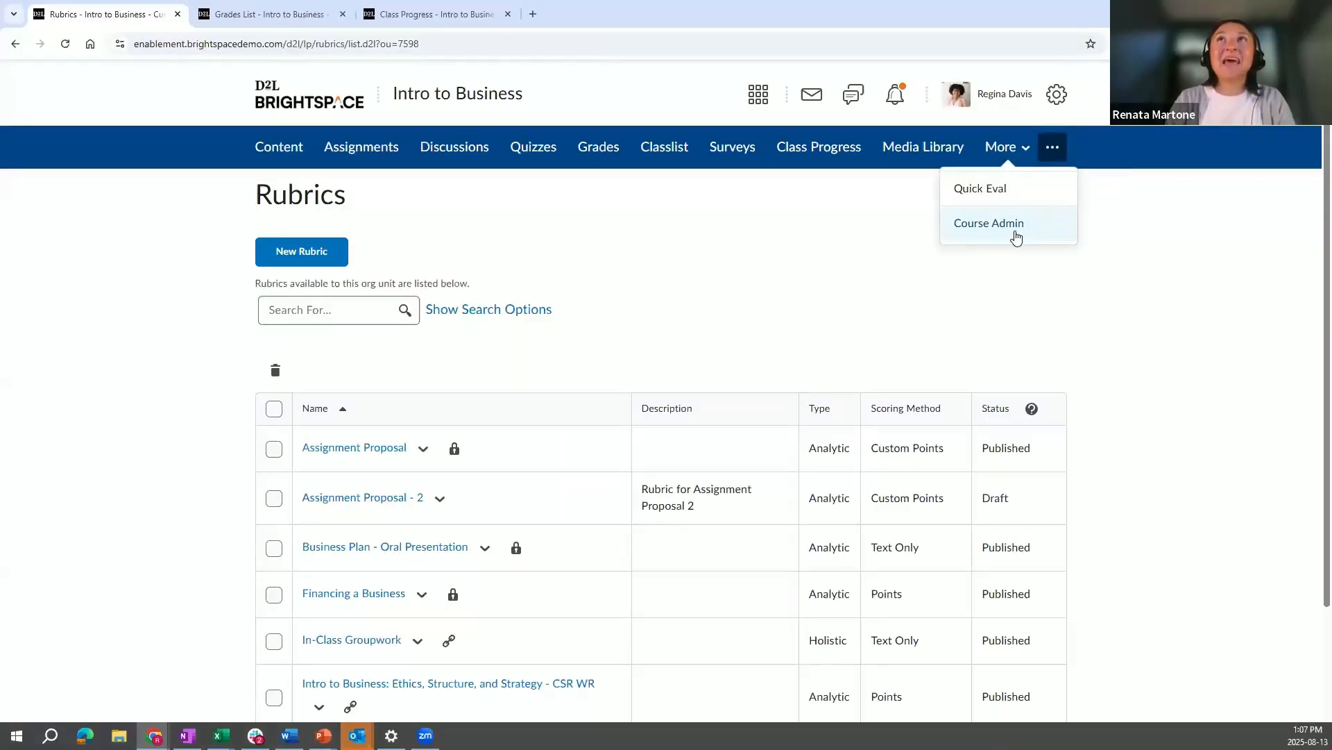
{"action": "left_click", "coordinate": [1015, 279]}
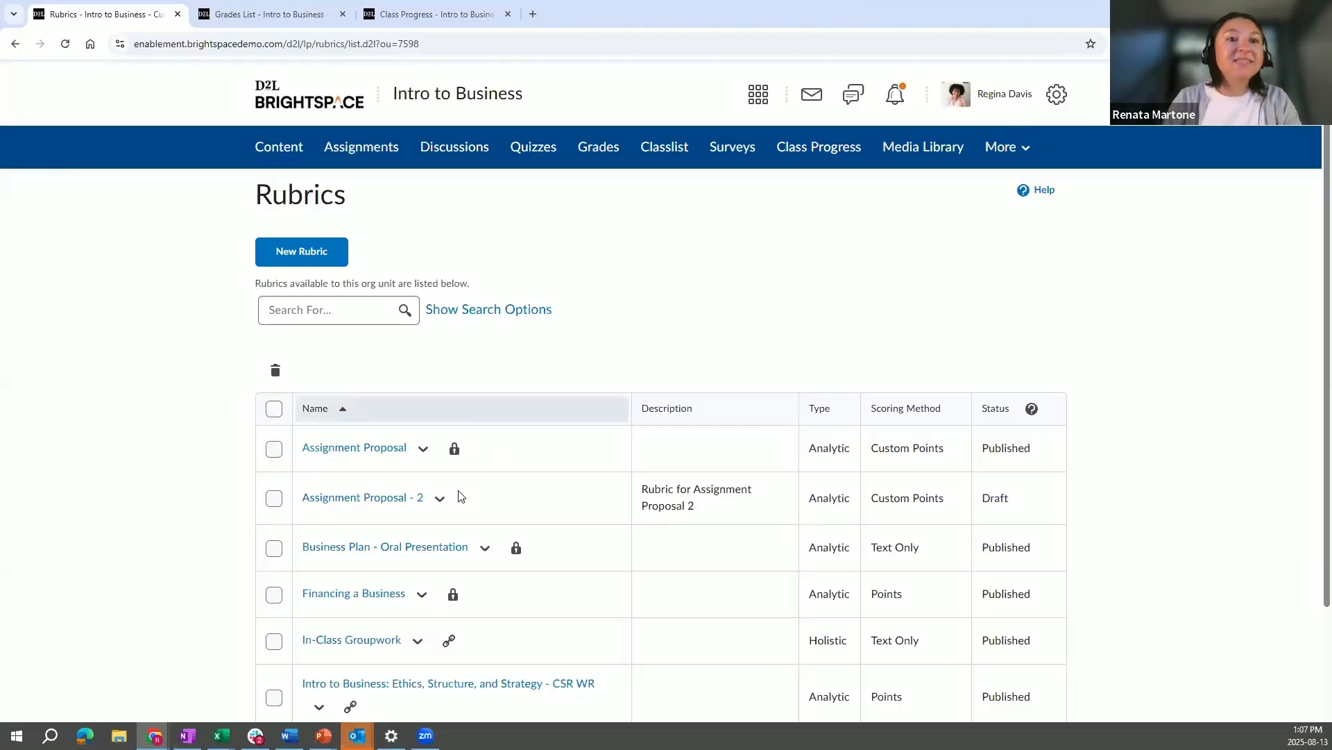
{"action": "scroll", "coordinate": [461, 512], "scroll_direction": "down", "scroll_amount": 2}
{"action": "scroll", "coordinate": [463, 515], "scroll_direction": "down", "scroll_amount": 1}
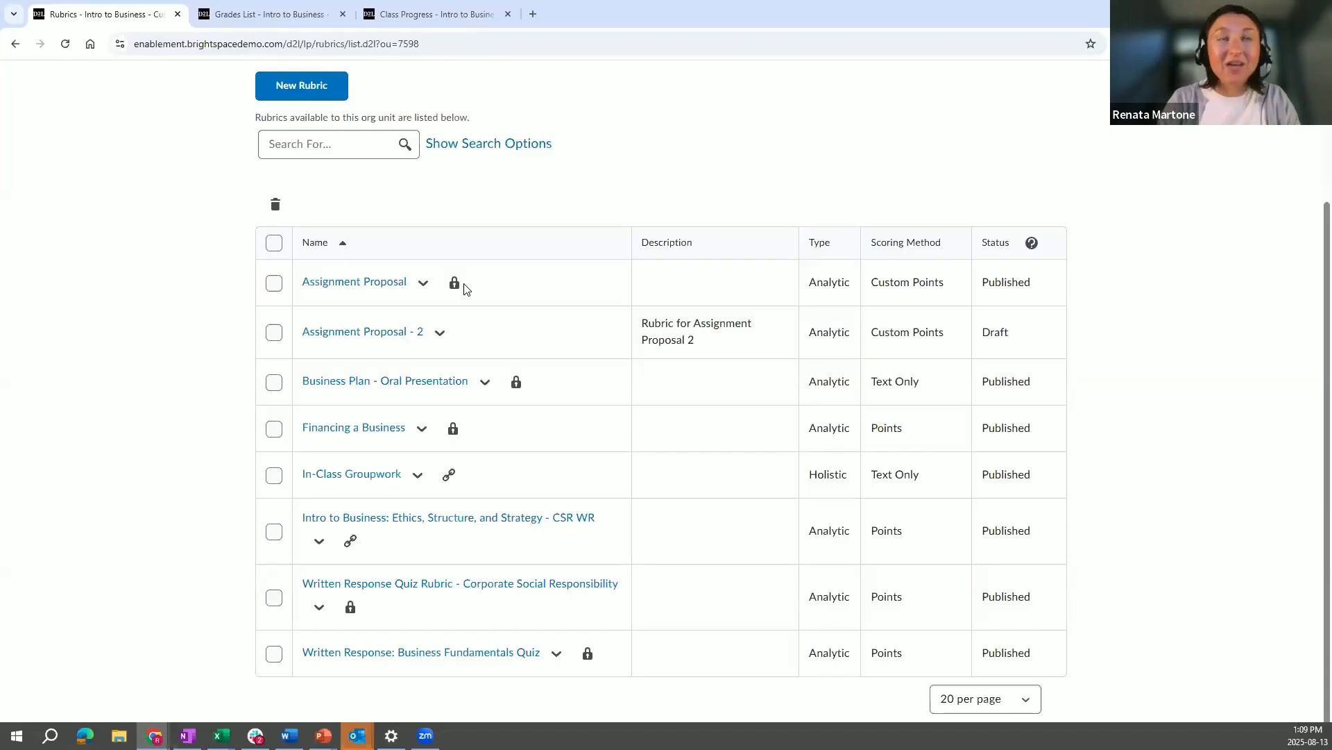
{"action": "left_click", "coordinate": [429, 284]}
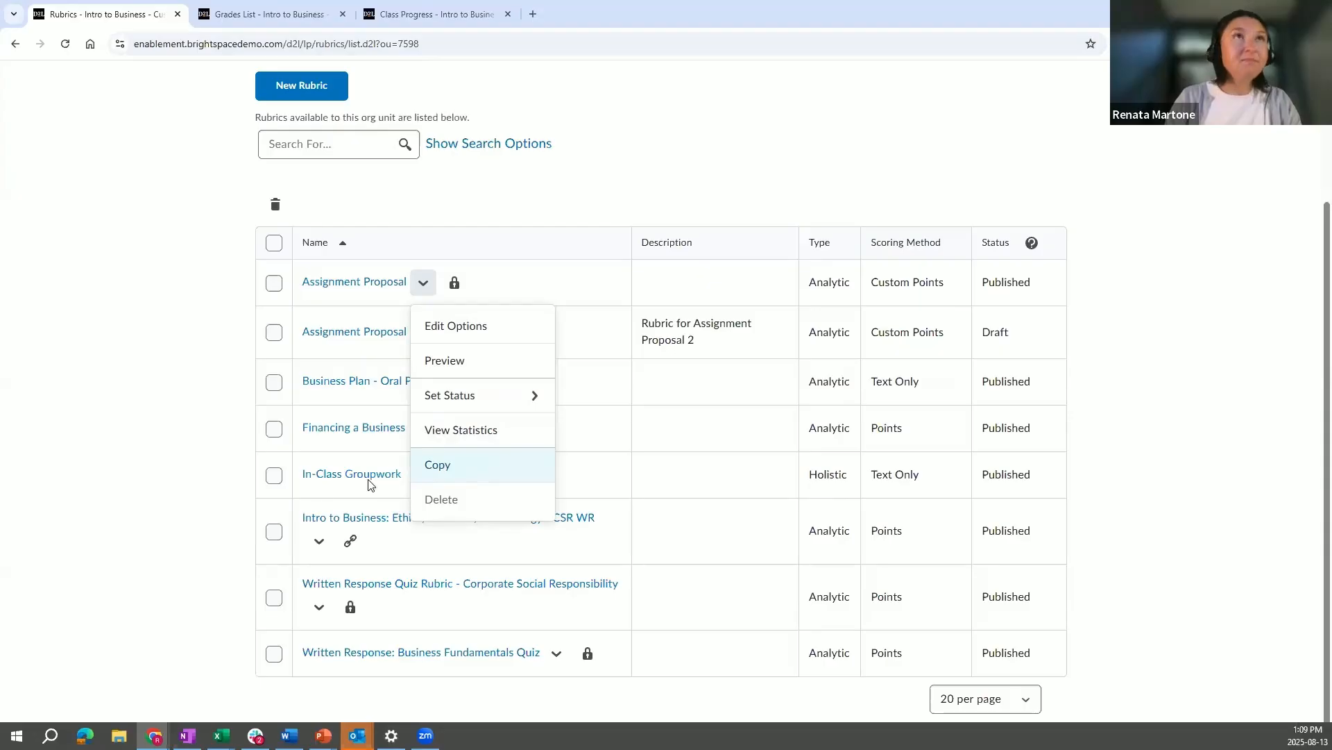
{"action": "left_click", "coordinate": [182, 501]}
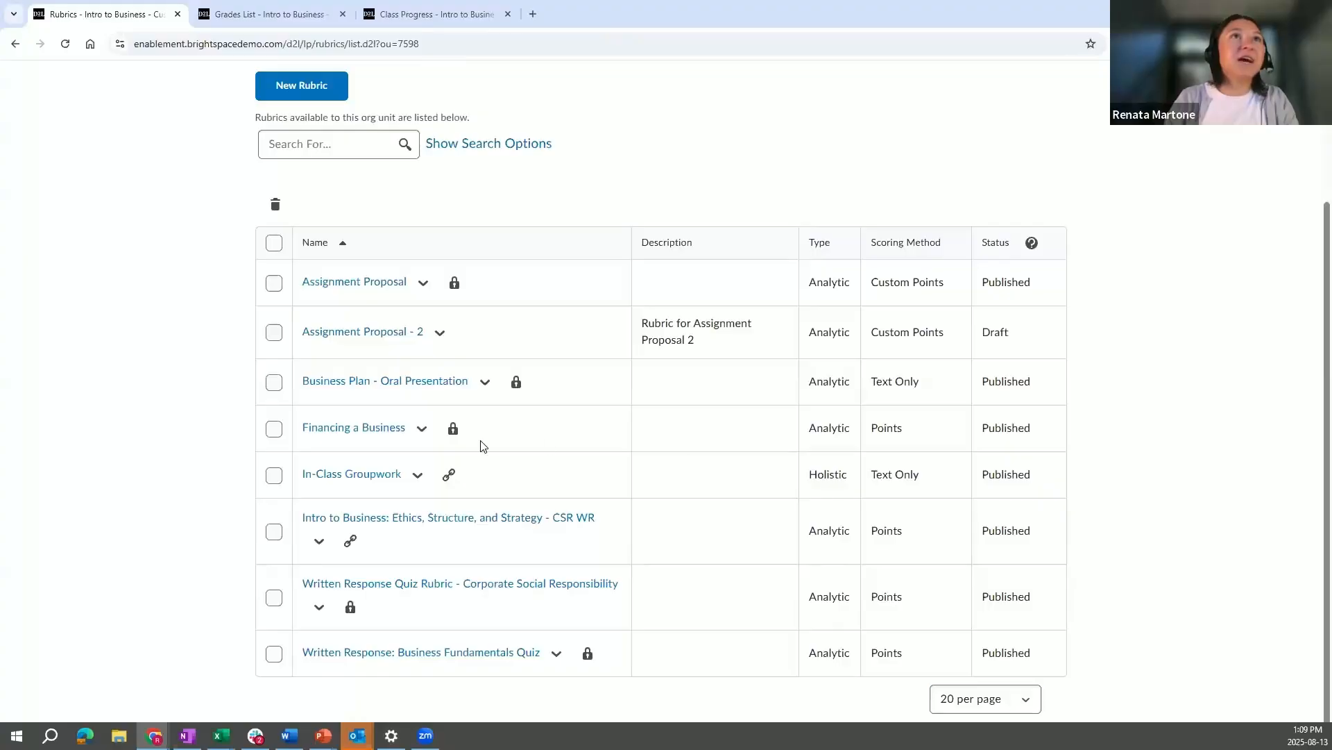
Preview the Financing a Business rubric, examine its criteria and outcome alignment markers, and close the preview.
{"action": "left_click", "coordinate": [423, 431]}
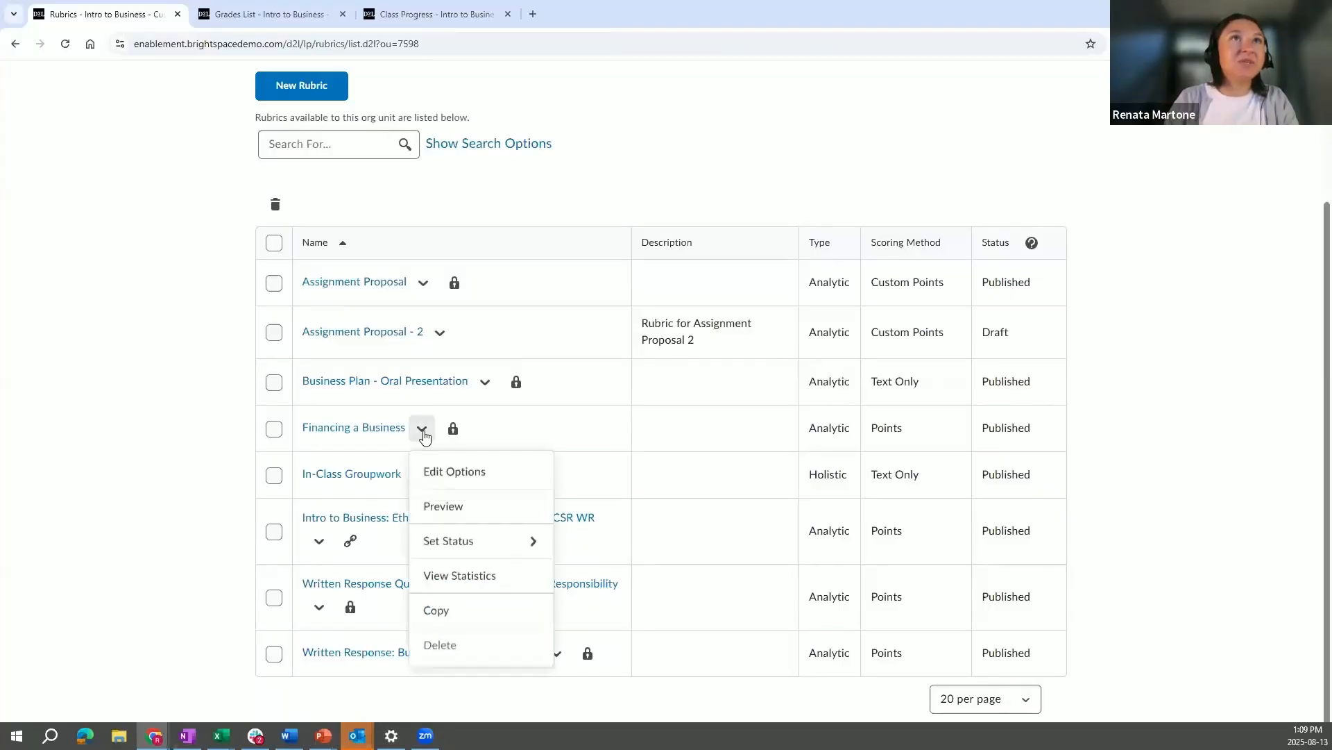
{"action": "left_click", "coordinate": [444, 510]}
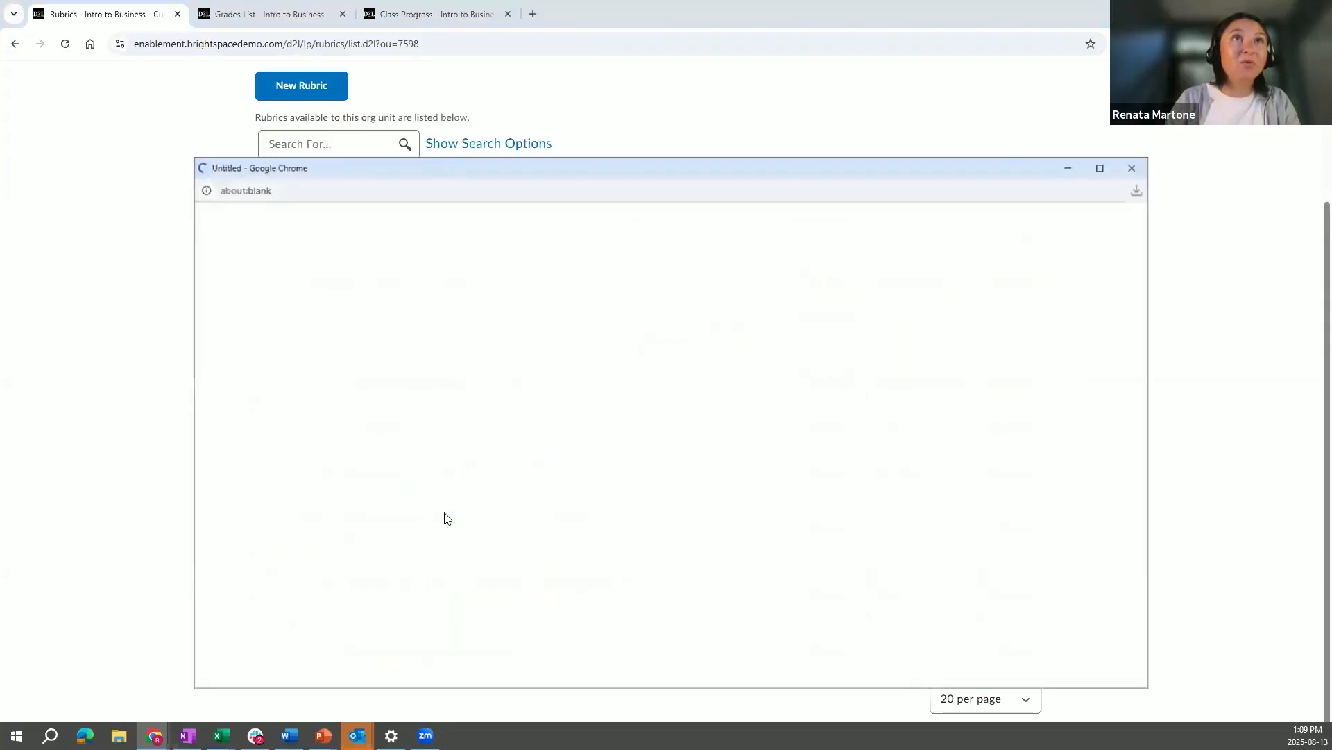
{"action": "left_click", "coordinate": [644, 156]}
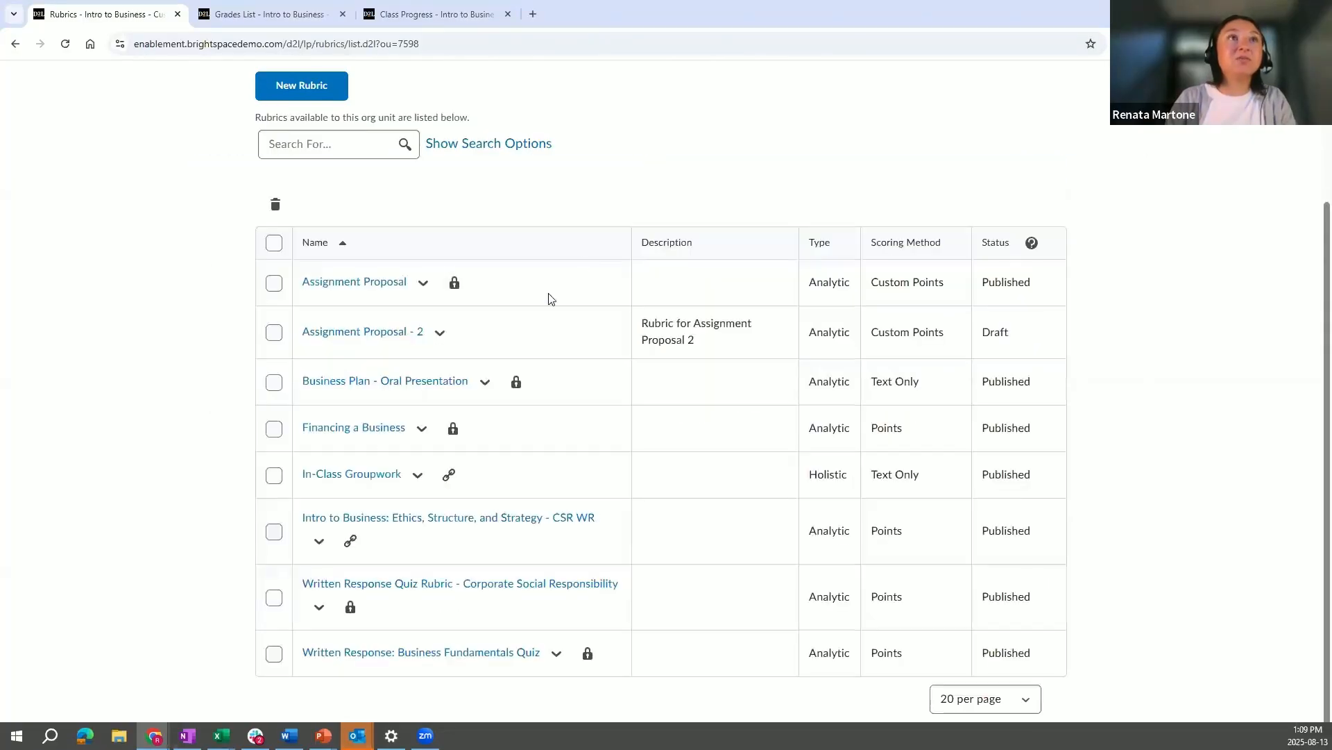
{"action": "left_click", "coordinate": [421, 428]}
{"action": "left_click", "coordinate": [427, 507]}
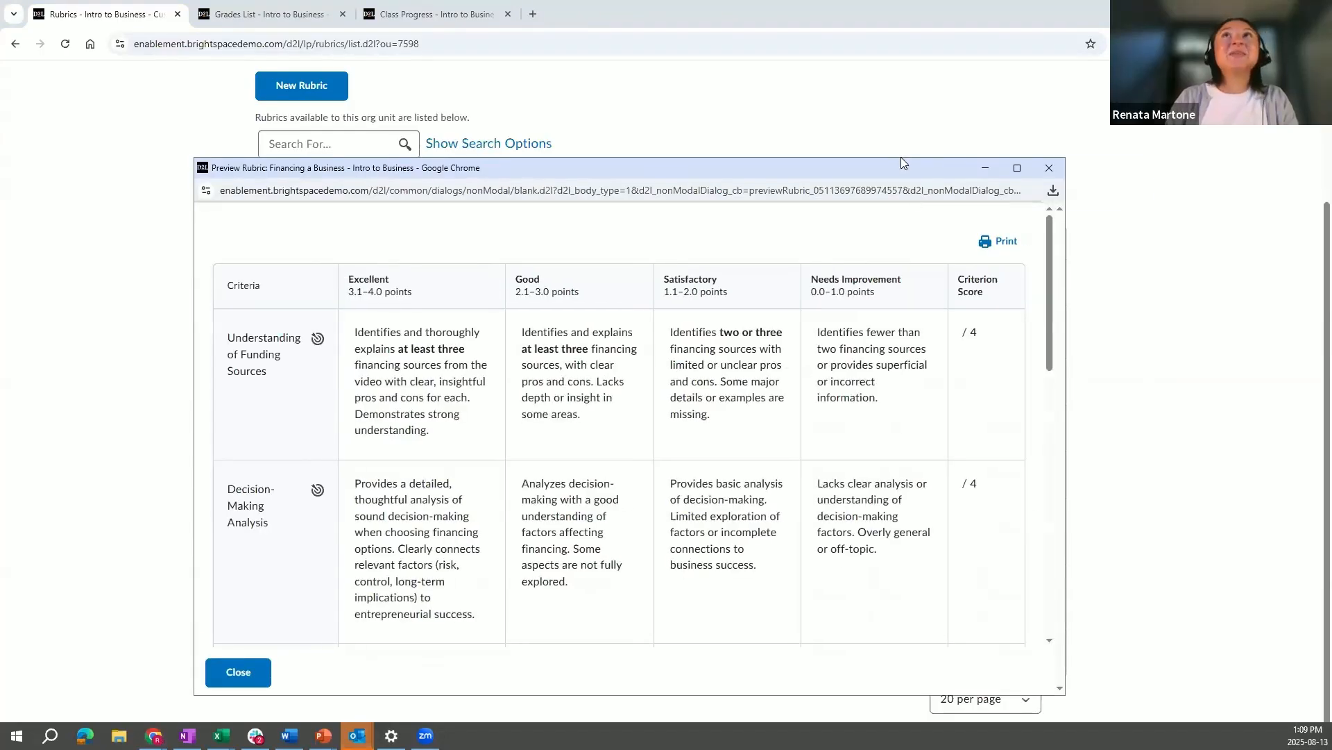
{"action": "left_click_drag", "start_coordinate": [900, 161], "coordinate": [895, 82]}
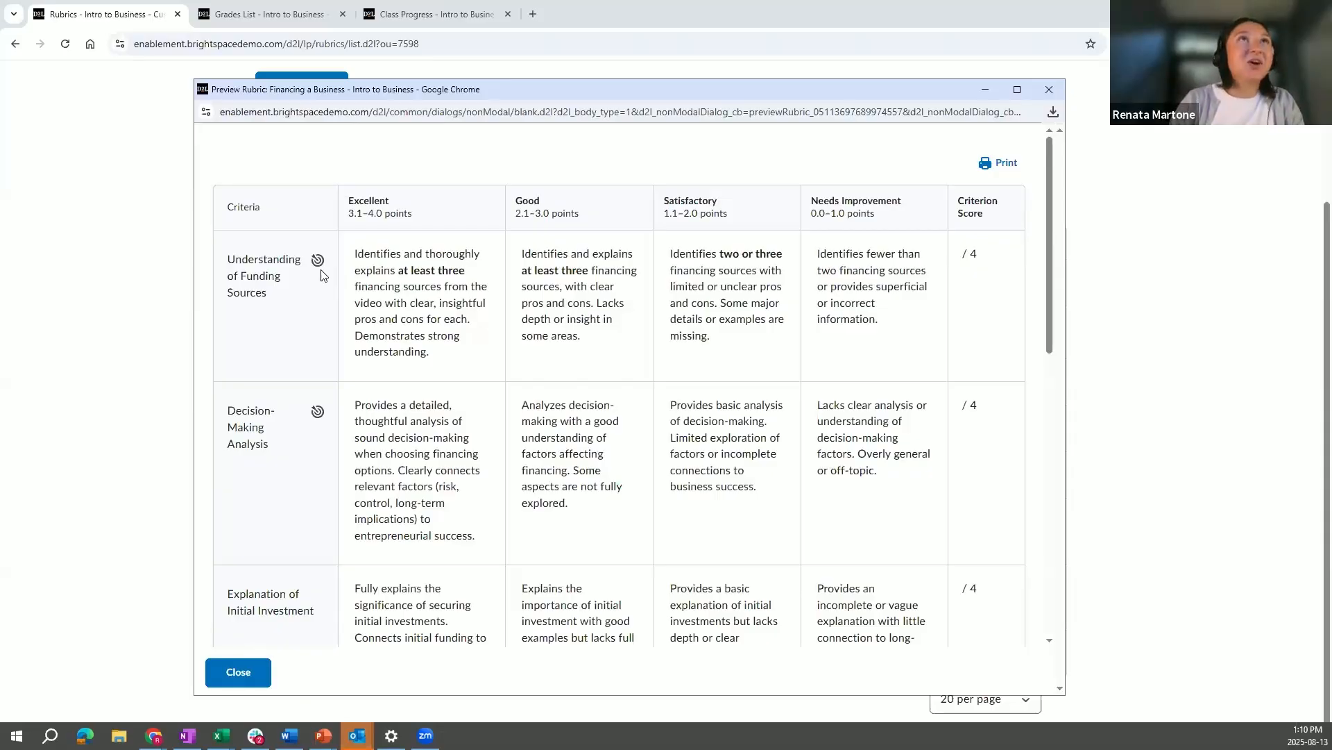
{"action": "mouse_move", "coordinate": [321, 269]}
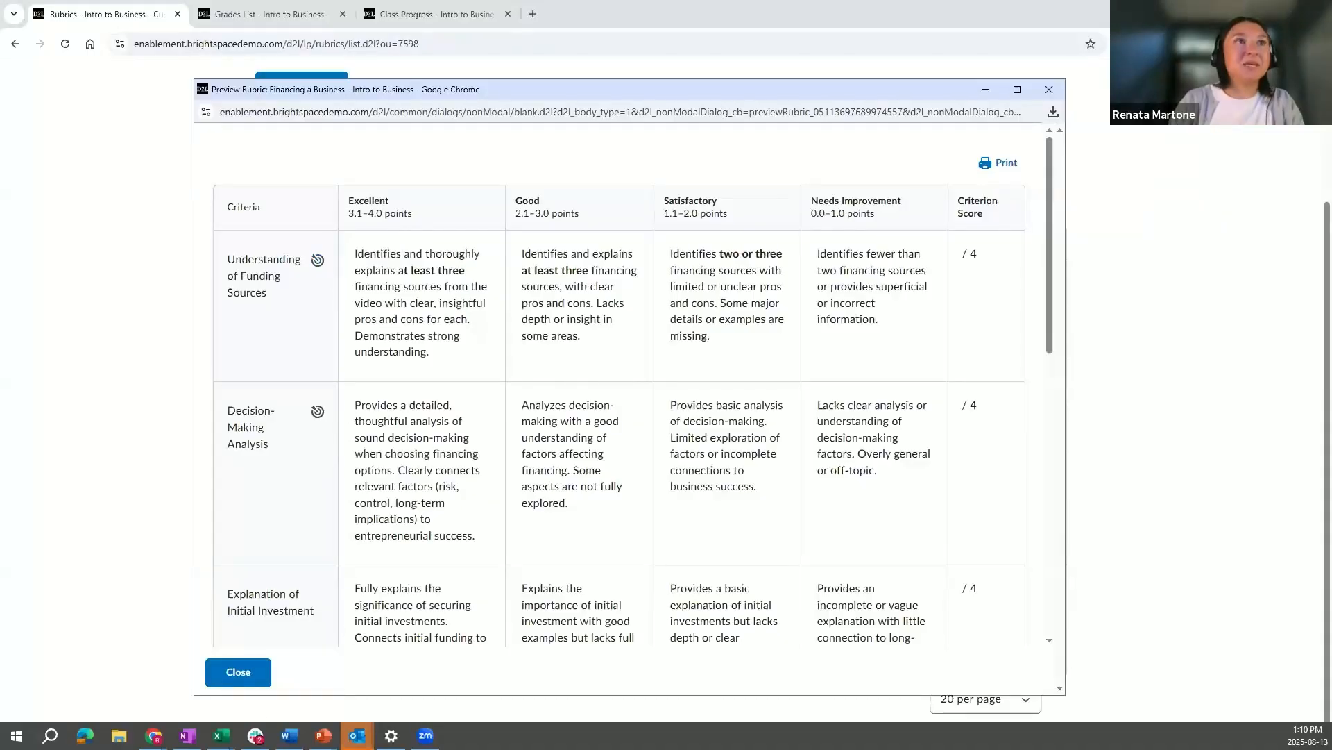
{"action": "left_click", "coordinate": [239, 673]}
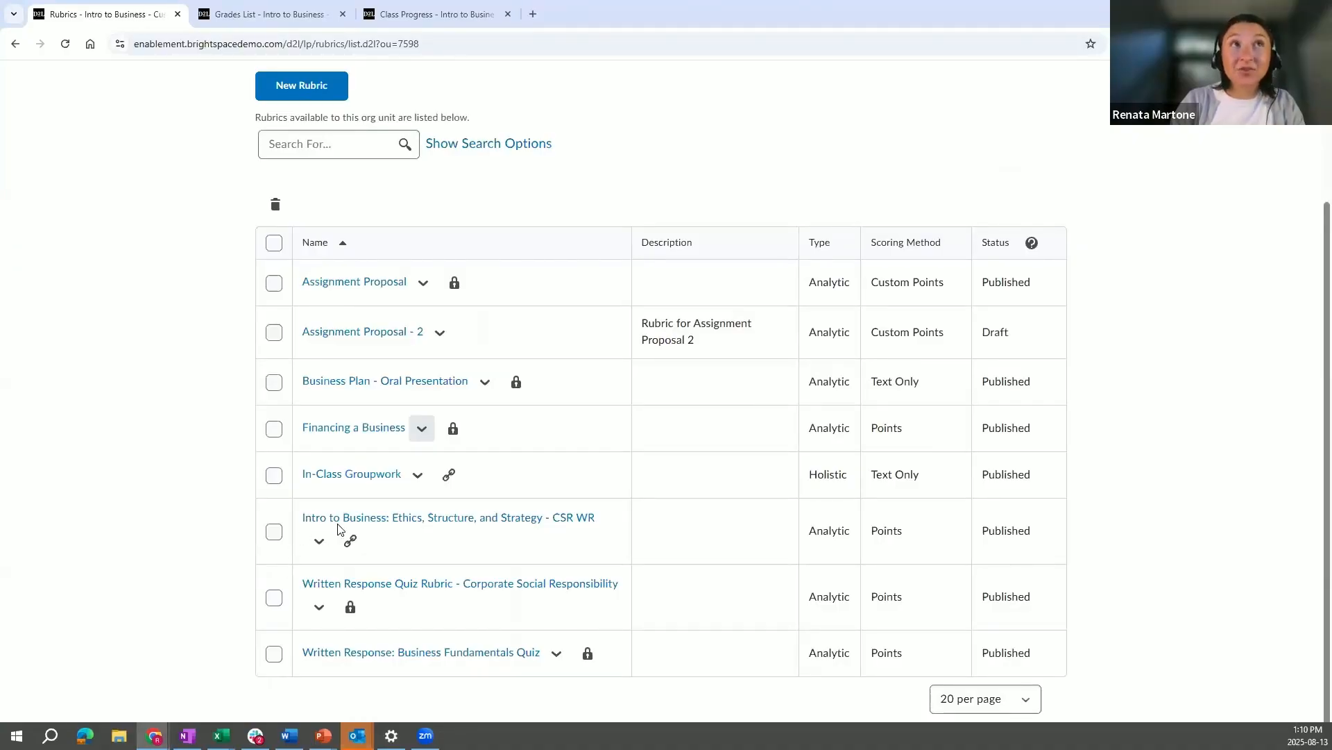
Preview the holistic In-Class Groupwork rubric and close the preview.
{"action": "left_click", "coordinate": [417, 478]}
{"action": "left_click", "coordinate": [426, 560]}
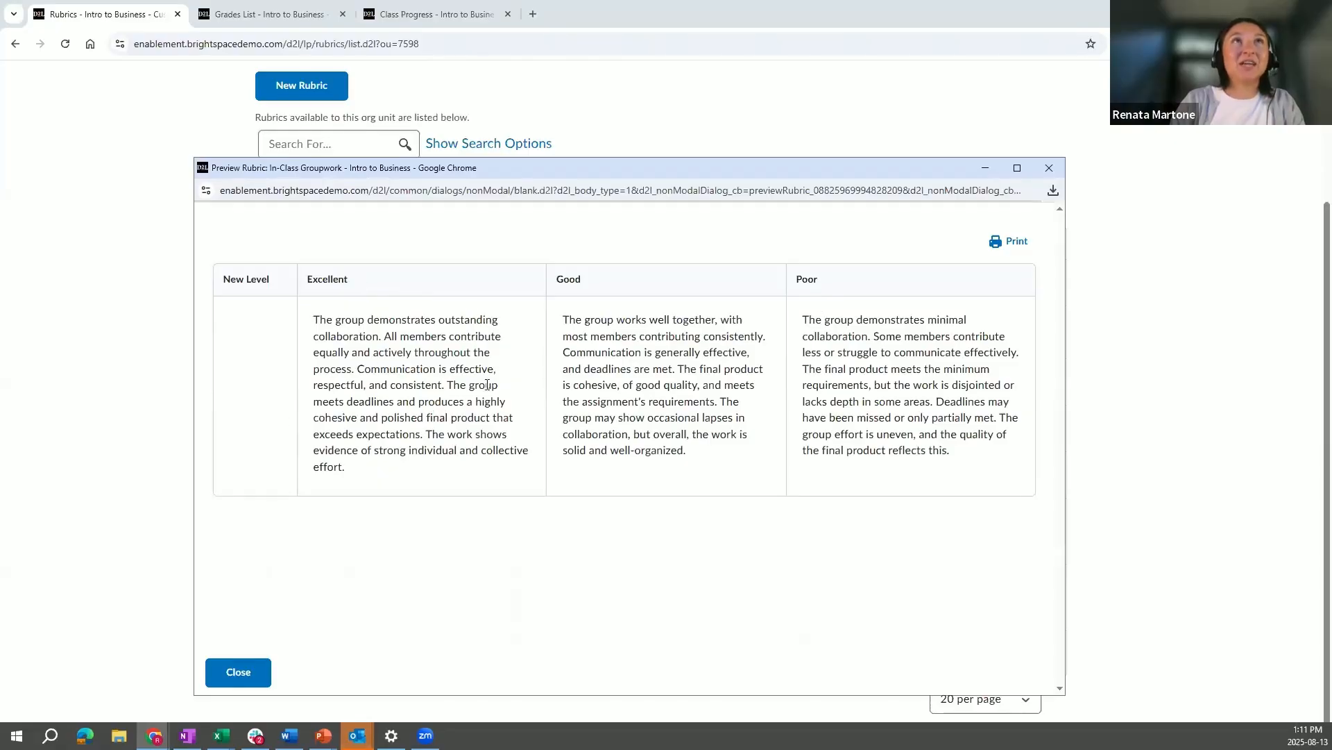
{"action": "left_click", "coordinate": [1050, 168]}
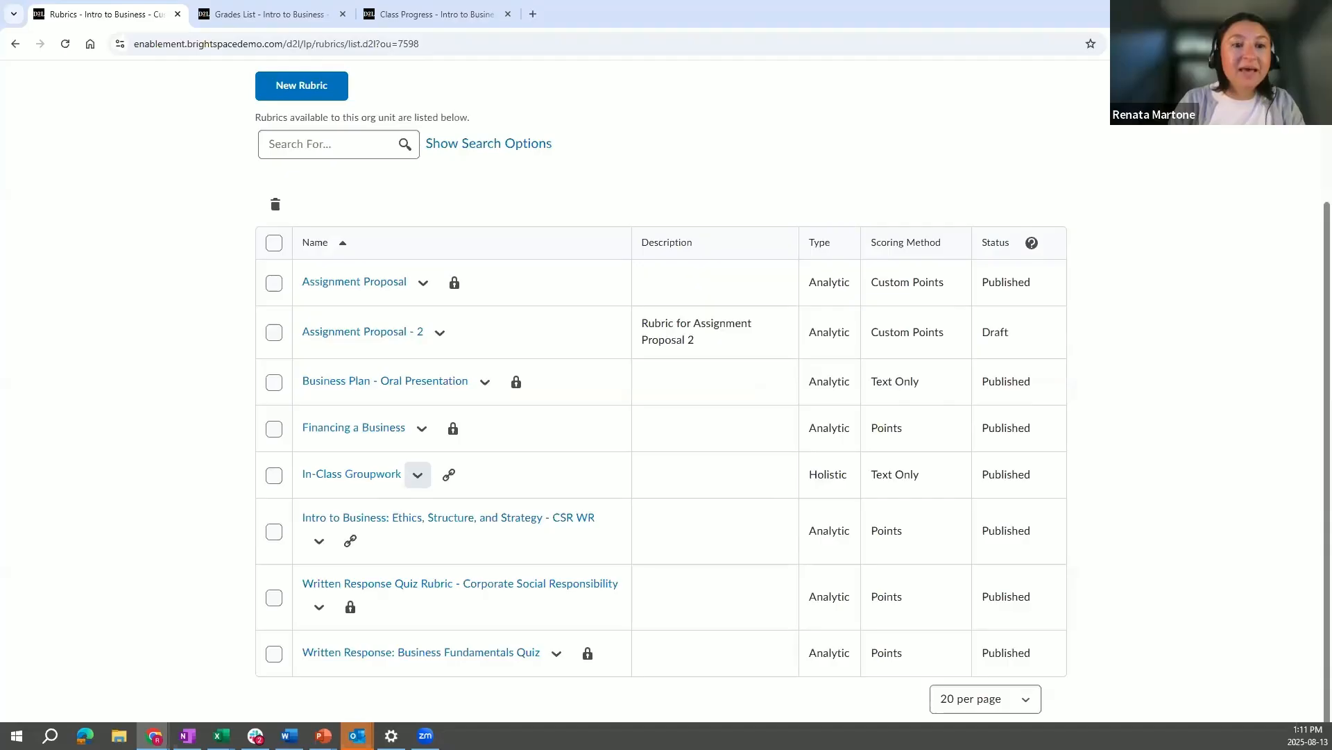
Open the draft rubric Assignment Proposal - 2 for editing and bring its criteria table into view.
{"action": "left_click", "coordinate": [442, 334]}
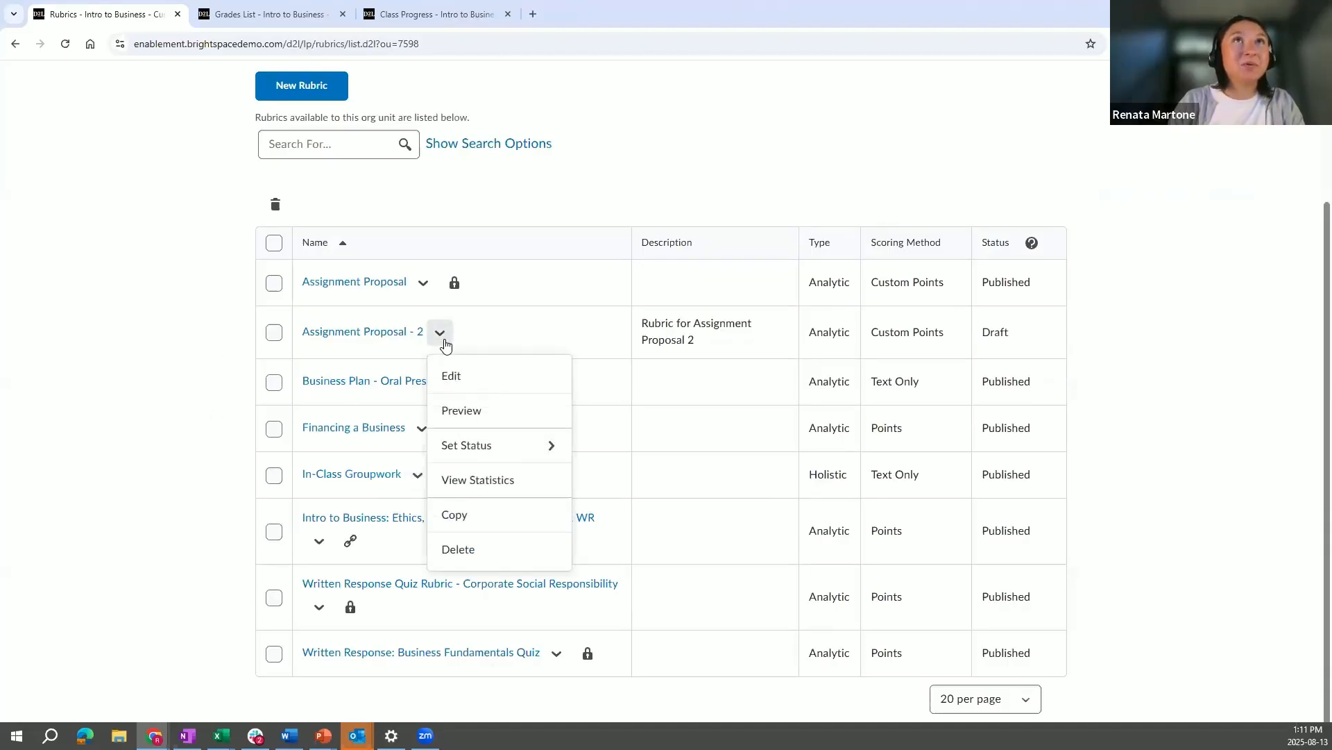
{"action": "left_click", "coordinate": [452, 378]}
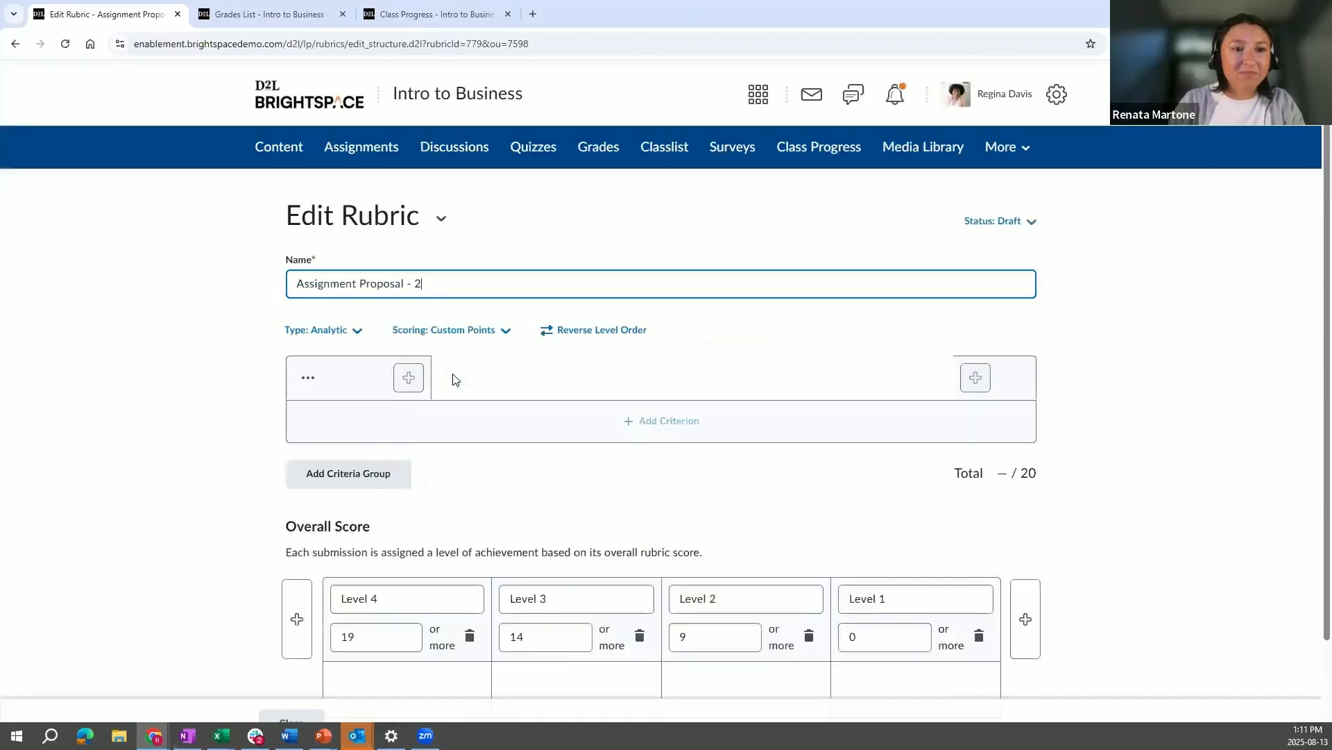
{"action": "scroll", "coordinate": [430, 347], "scroll_direction": "down", "scroll_amount": 1}
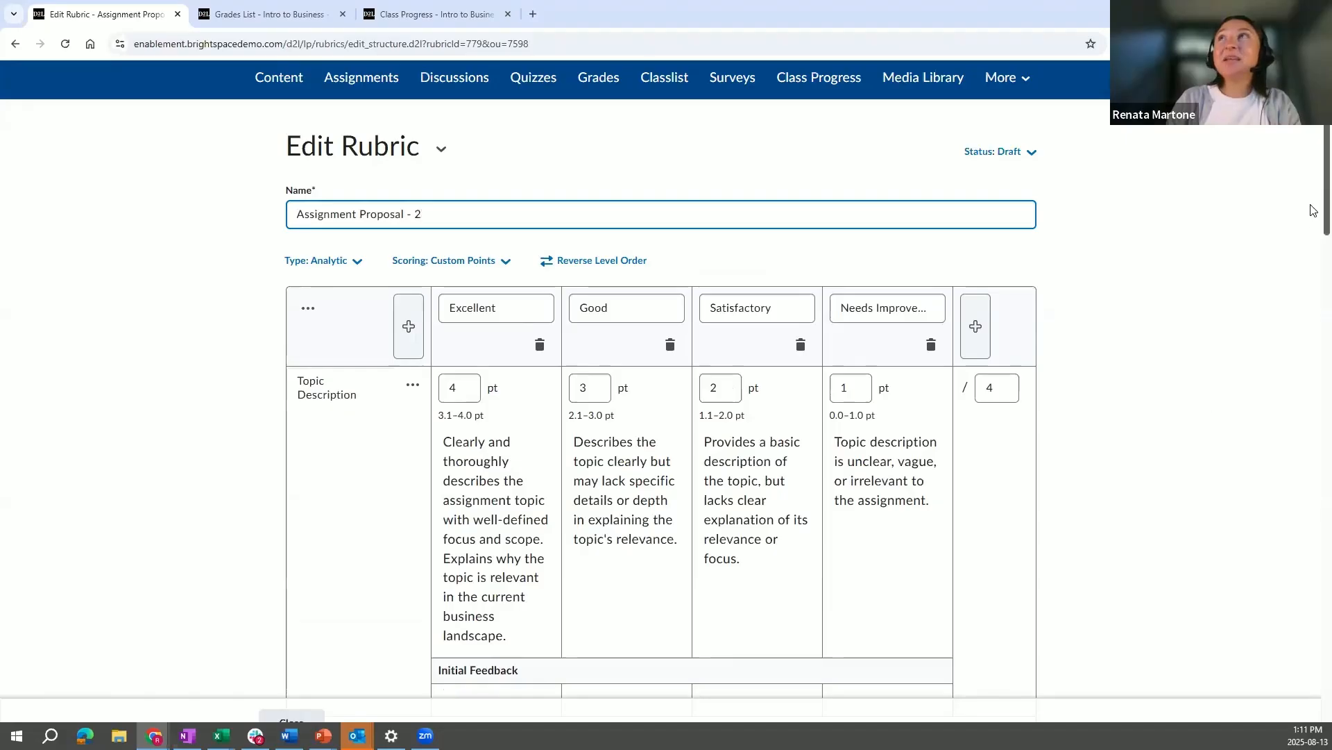
{"action": "scroll", "coordinate": [1314, 250], "scroll_direction": "down", "scroll_amount": 1}
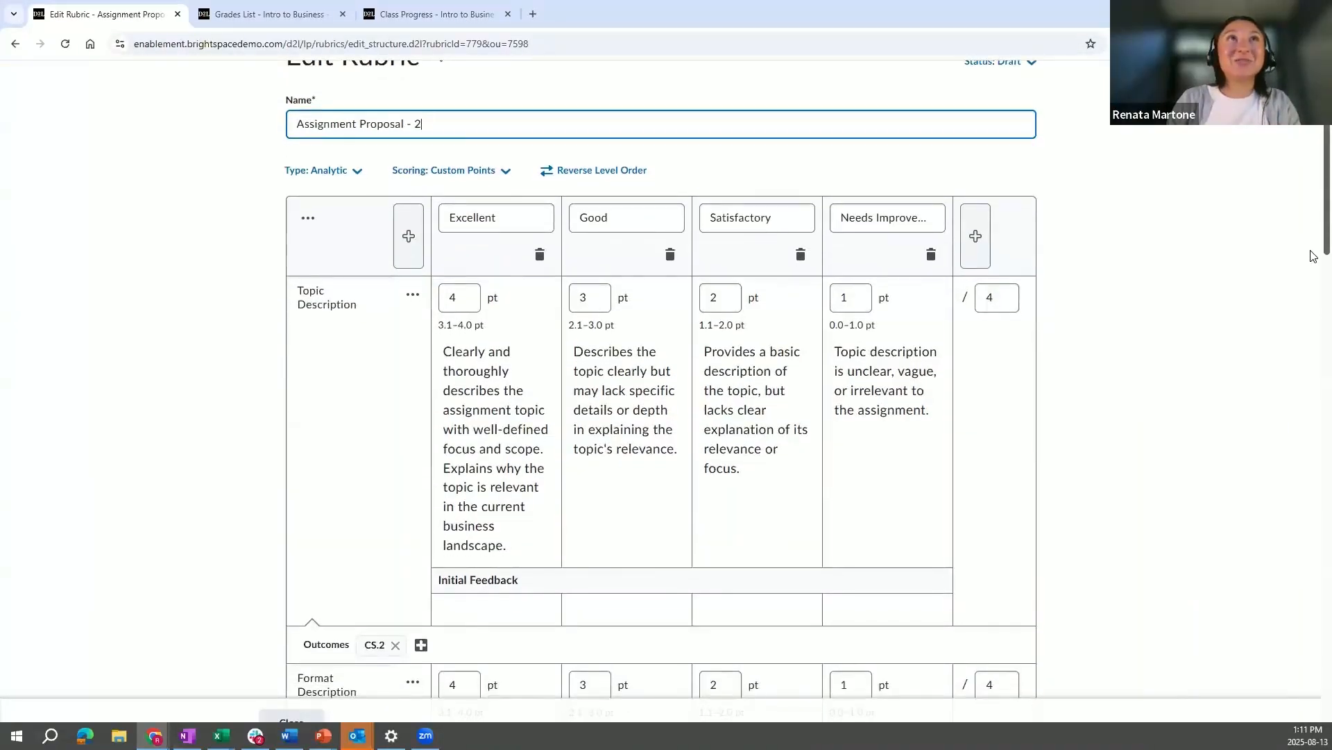
{"action": "scroll", "coordinate": [1314, 256], "scroll_direction": "down", "scroll_amount": 1}
{"action": "left_click_drag", "start_coordinate": [1311, 251], "coordinate": [1310, 249]}
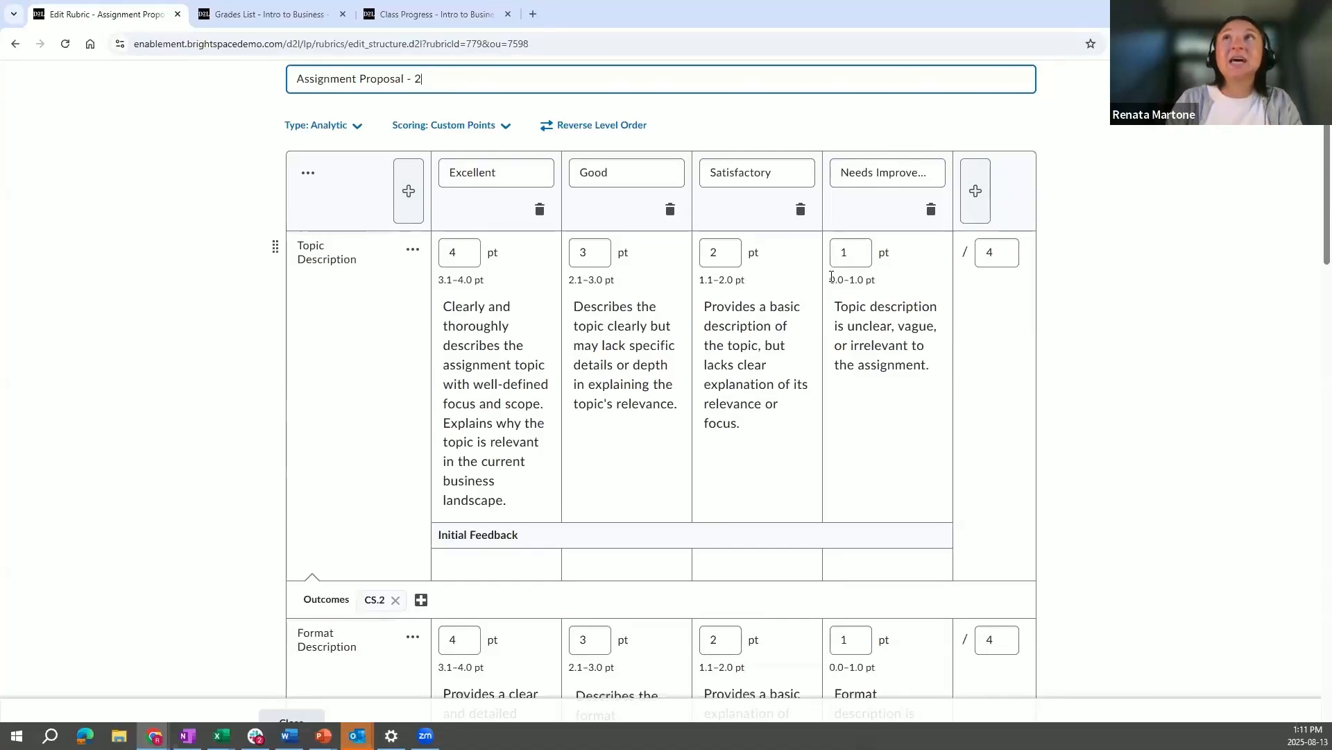
Examine the Topic Description criterion's maximum score, level points and Needs Improvement description.
{"action": "left_click", "coordinate": [1008, 254]}
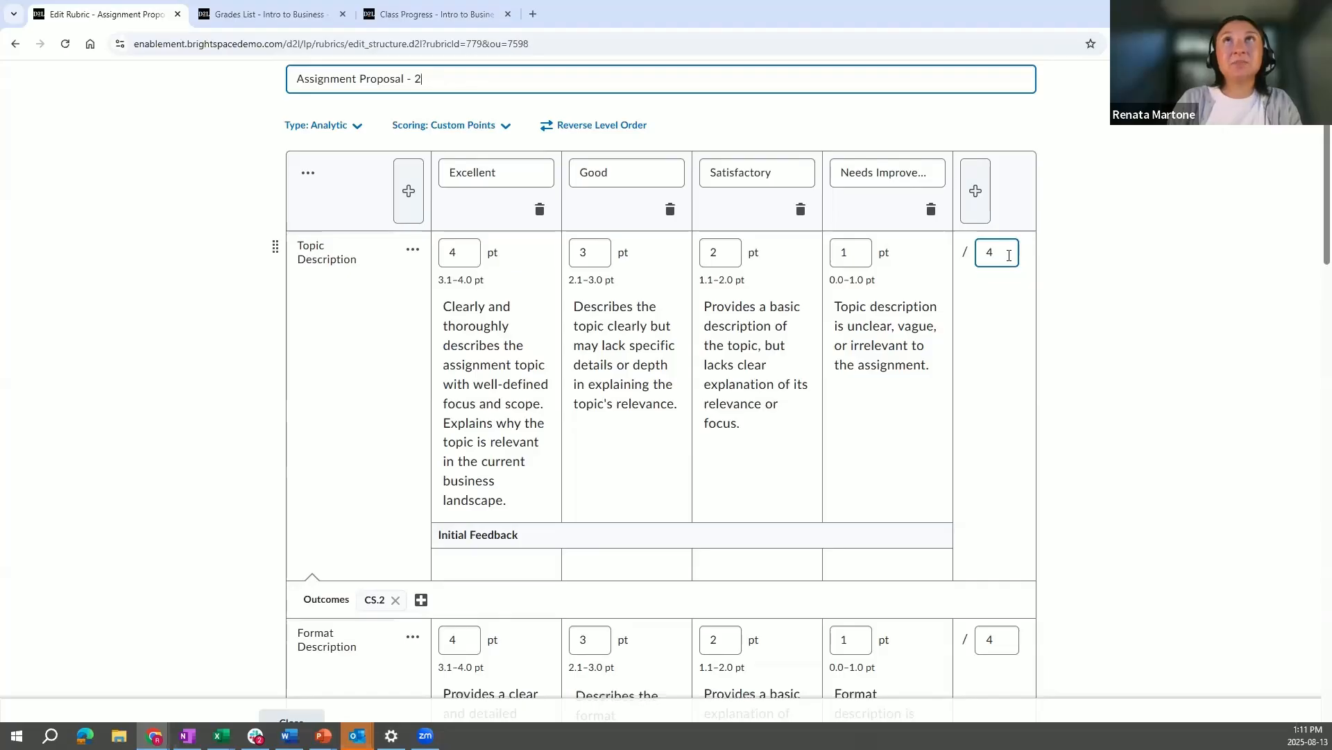
{"action": "left_click", "coordinate": [452, 254]}
{"action": "left_click", "coordinate": [866, 263]}
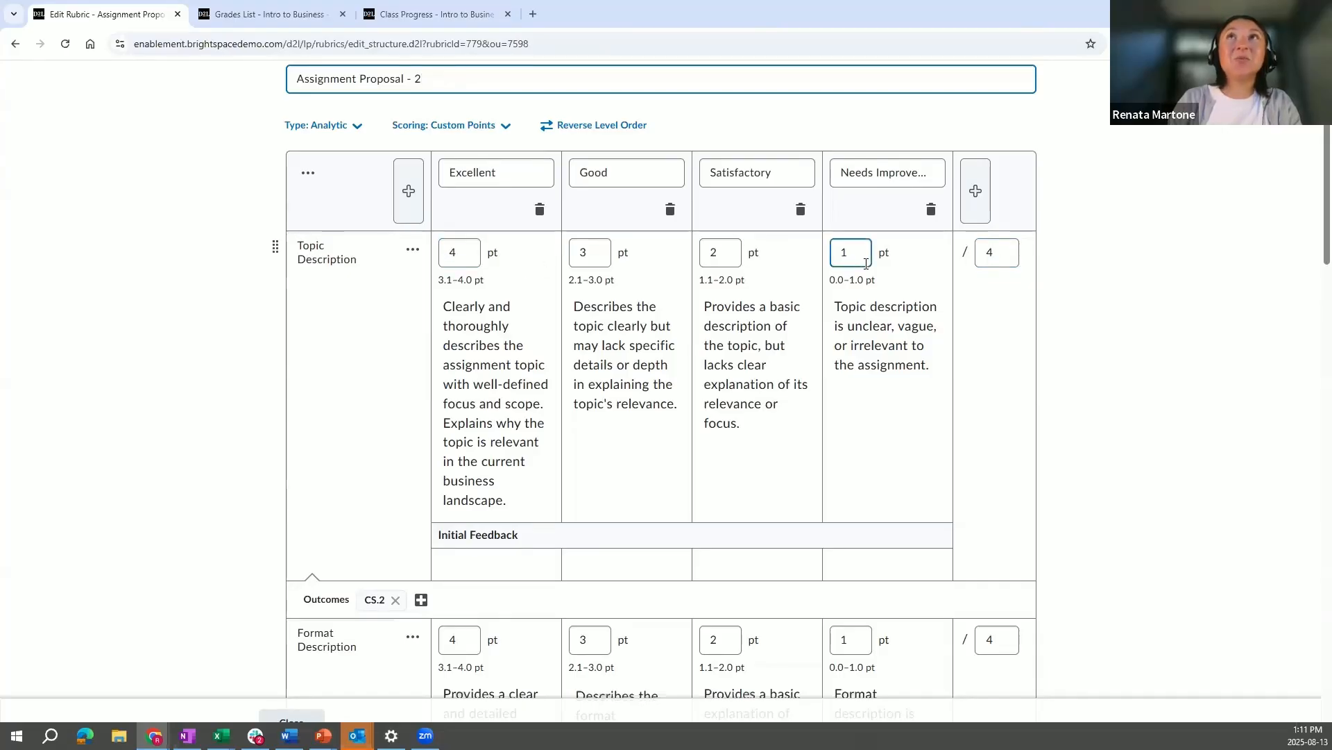
{"action": "left_click", "coordinate": [934, 440]}
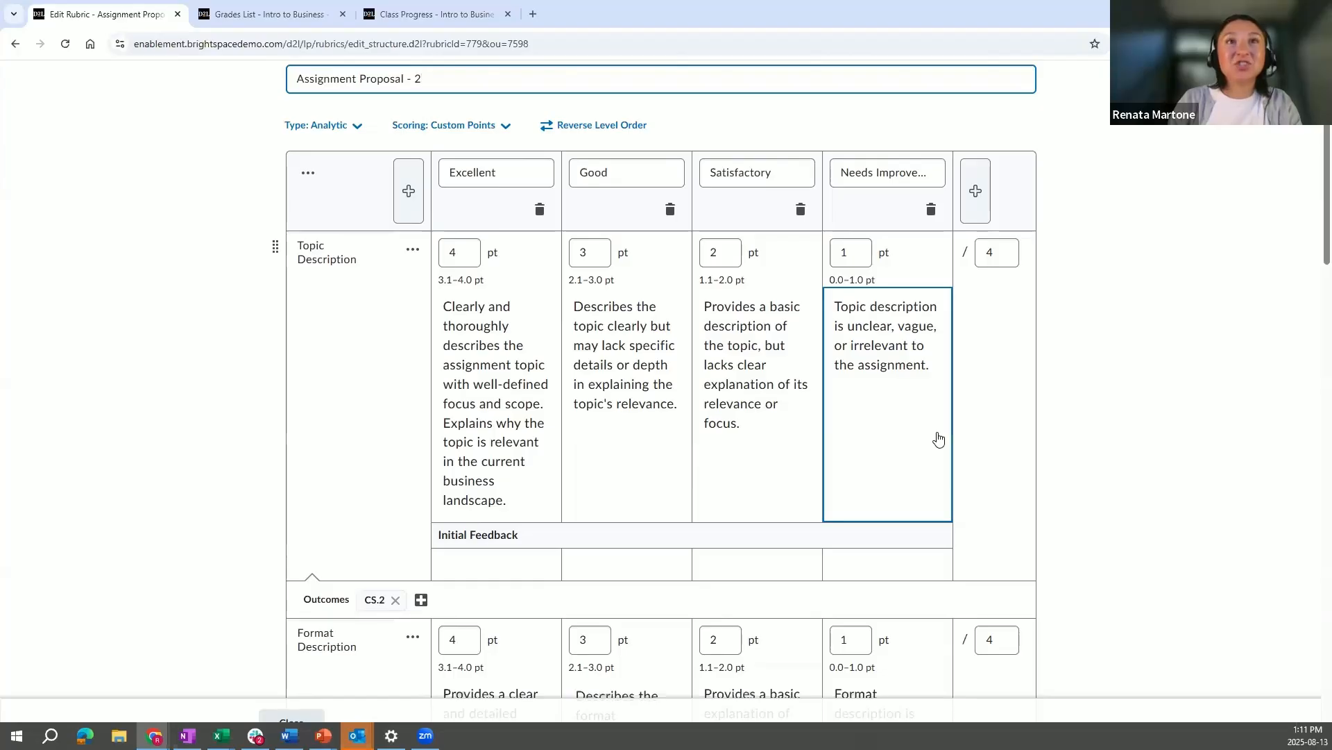
Set the maximum score of the Rationale for Choosing Topic criterion to 8.
{"action": "scroll", "coordinate": [939, 439], "scroll_direction": "down", "scroll_amount": 1}
{"action": "scroll", "coordinate": [939, 439], "scroll_direction": "down", "scroll_amount": 3}
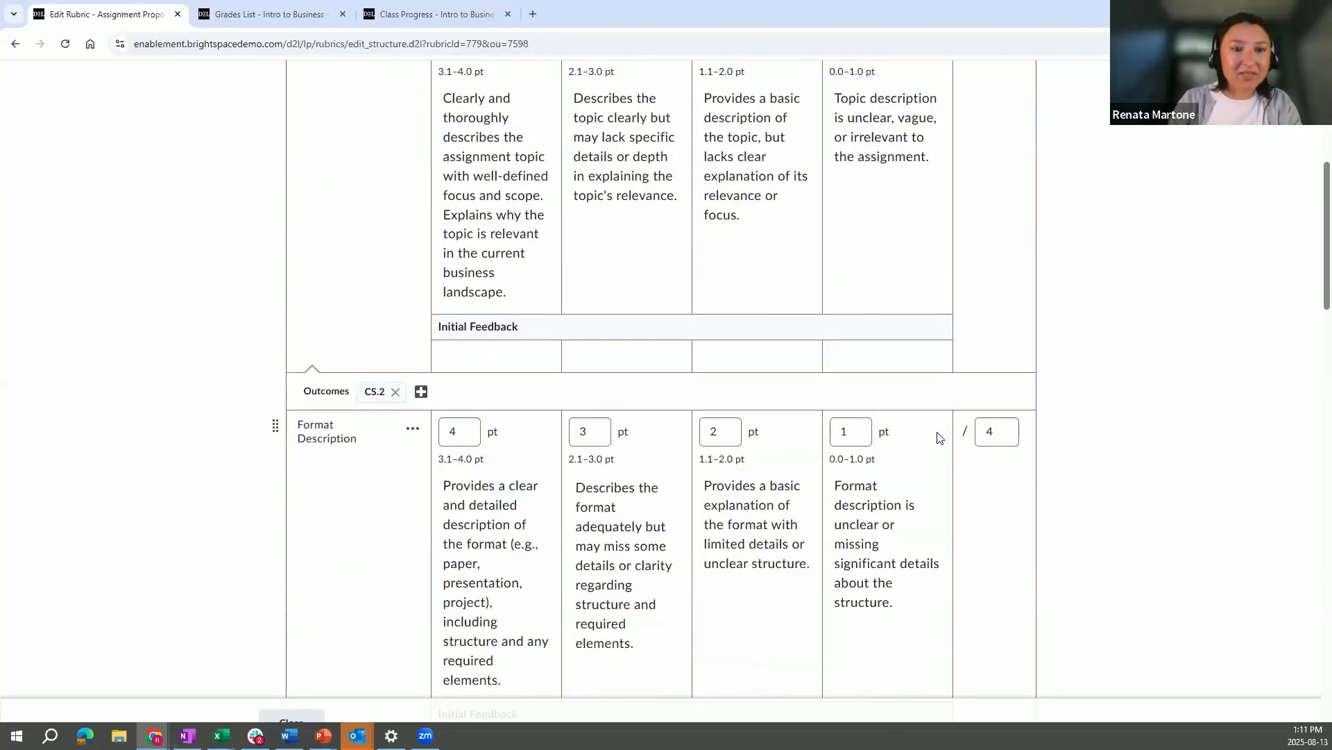
{"action": "scroll", "coordinate": [936, 438], "scroll_direction": "down", "scroll_amount": 7}
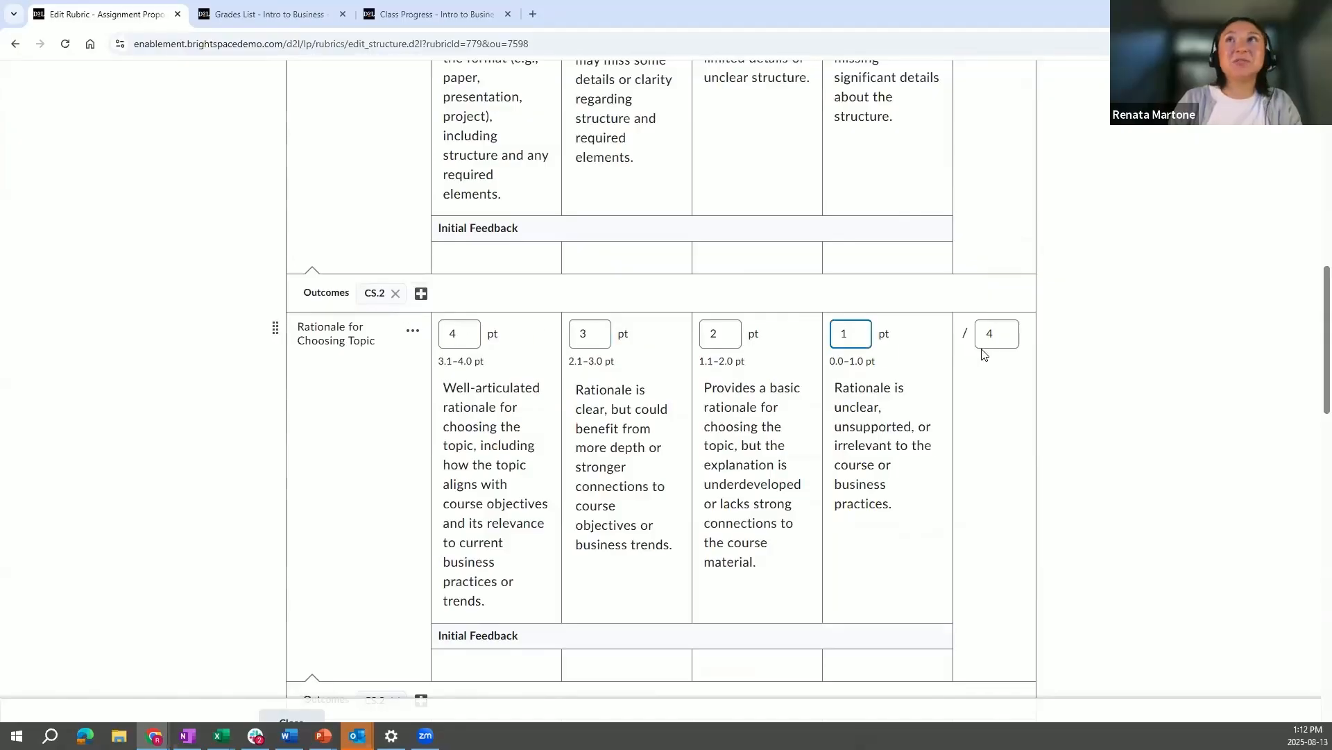
{"action": "double_click", "coordinate": [1002, 338]}
{"action": "type", "text": "8"}
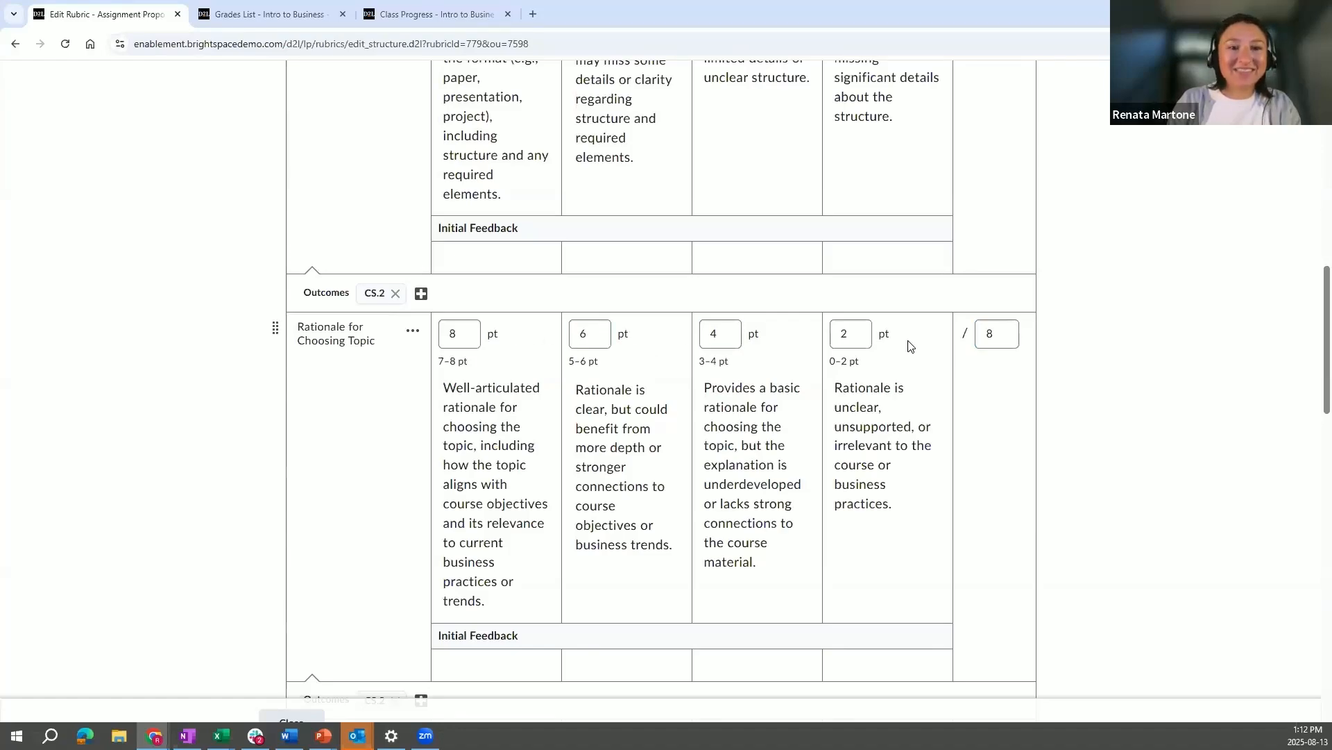
Add a new criterion row at the end of the rubric, after Clarity and Organization.
{"action": "scroll", "coordinate": [933, 436], "scroll_direction": "down", "scroll_amount": 3}
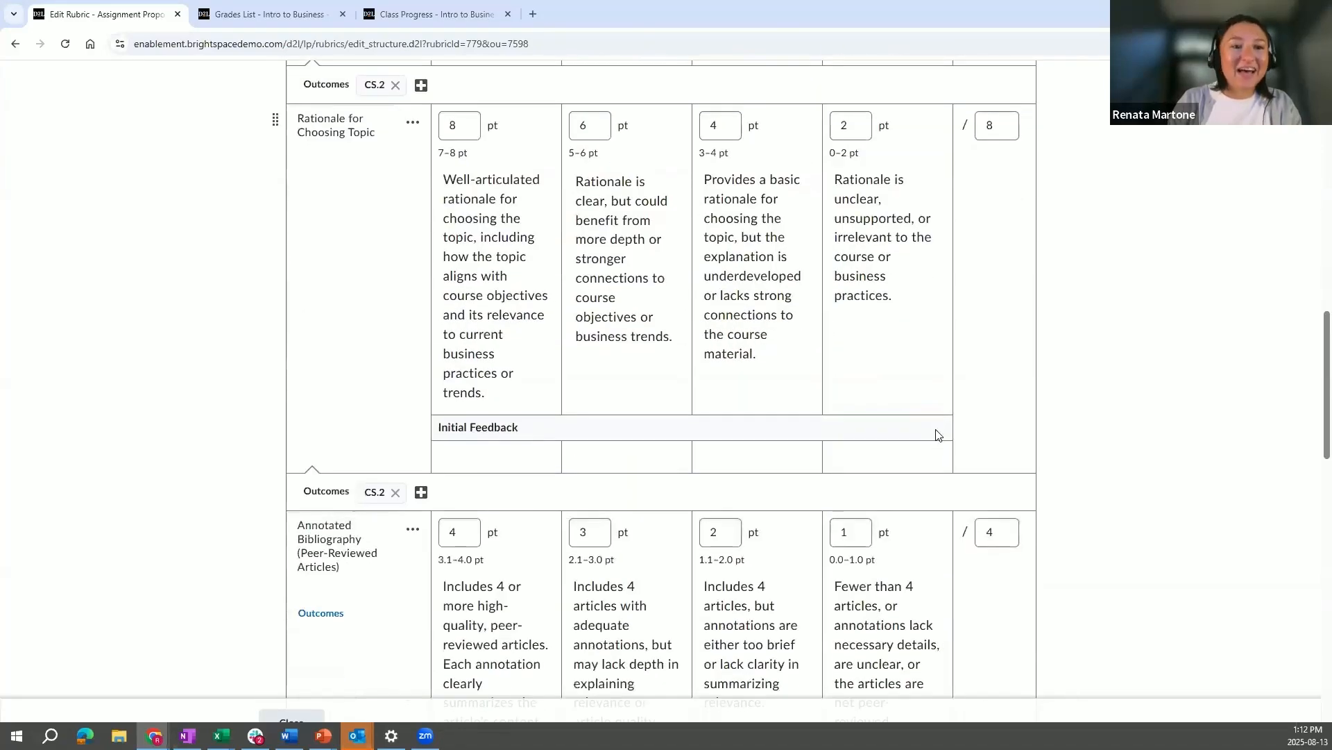
{"action": "scroll", "coordinate": [936, 434], "scroll_direction": "down", "scroll_amount": 11}
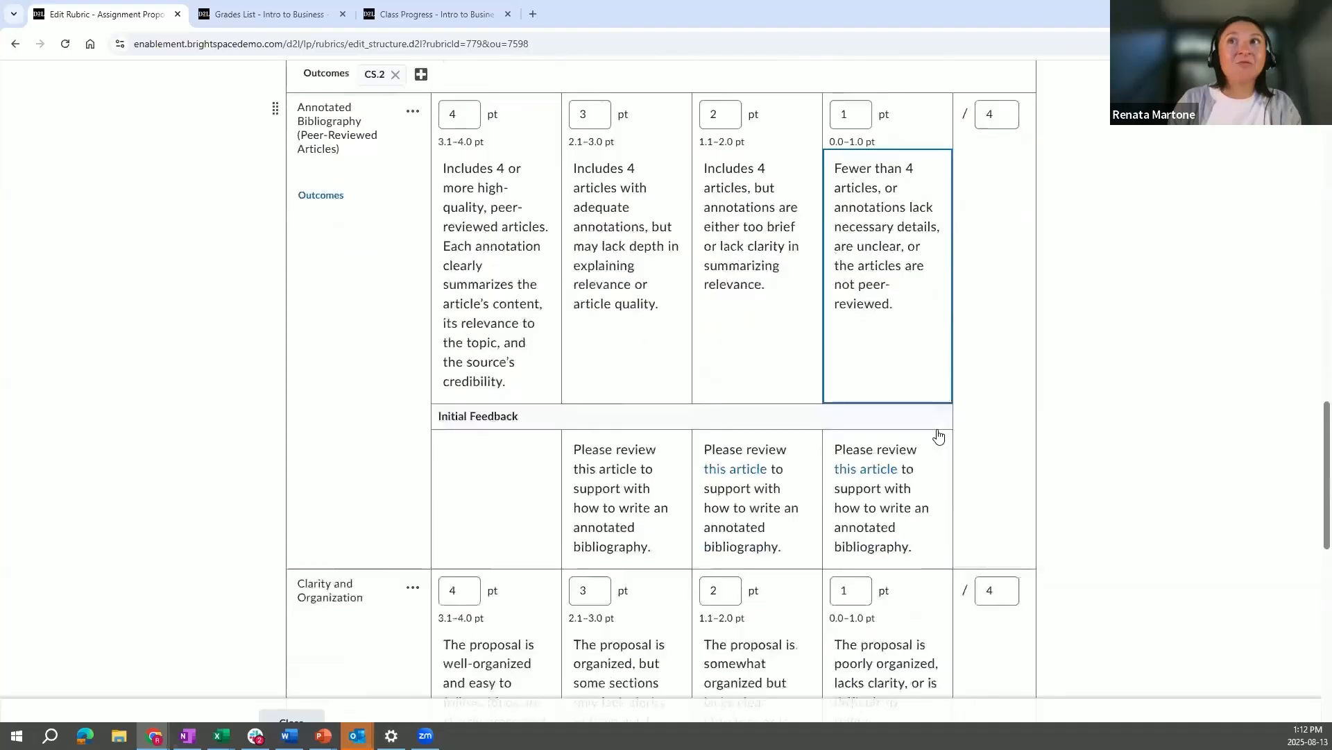
{"action": "scroll", "coordinate": [938, 436], "scroll_direction": "down", "scroll_amount": 3}
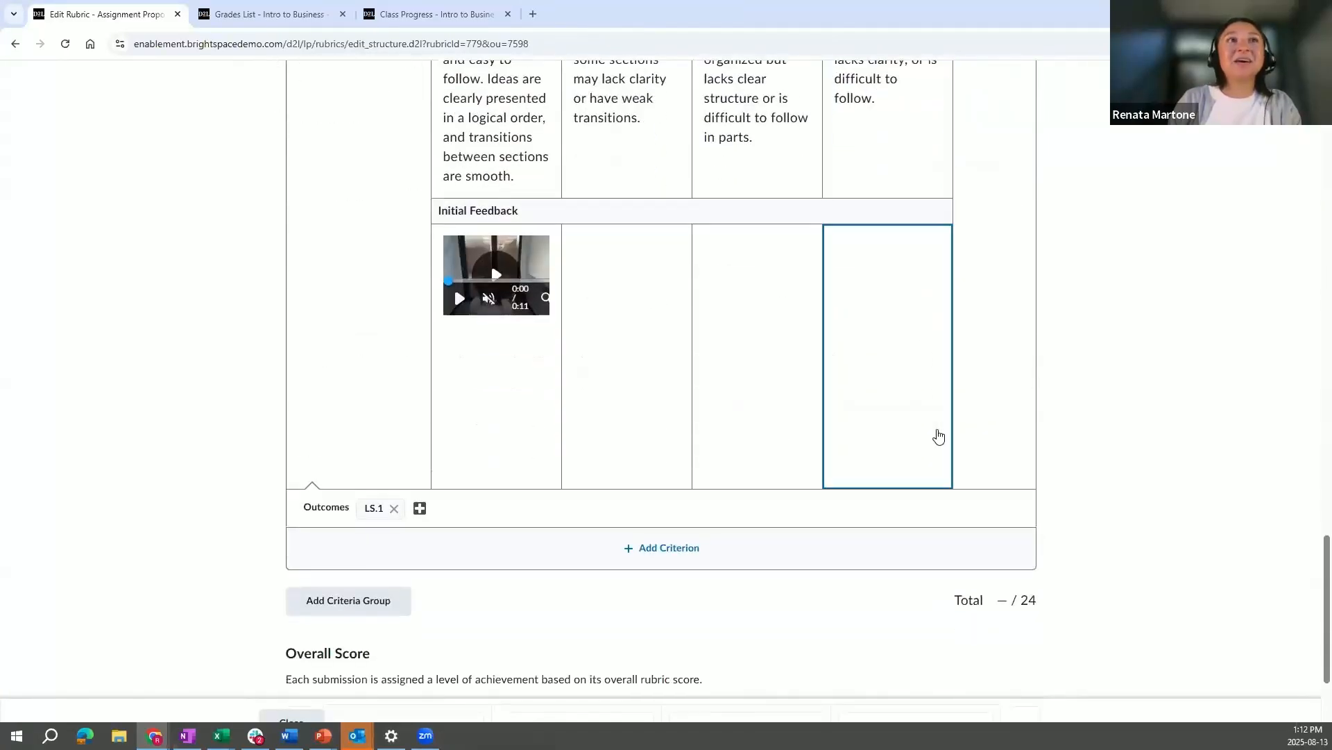
{"action": "scroll", "coordinate": [1012, 635], "scroll_direction": "up", "scroll_amount": 3}
{"action": "scroll", "coordinate": [1013, 636], "scroll_direction": "down", "scroll_amount": 7}
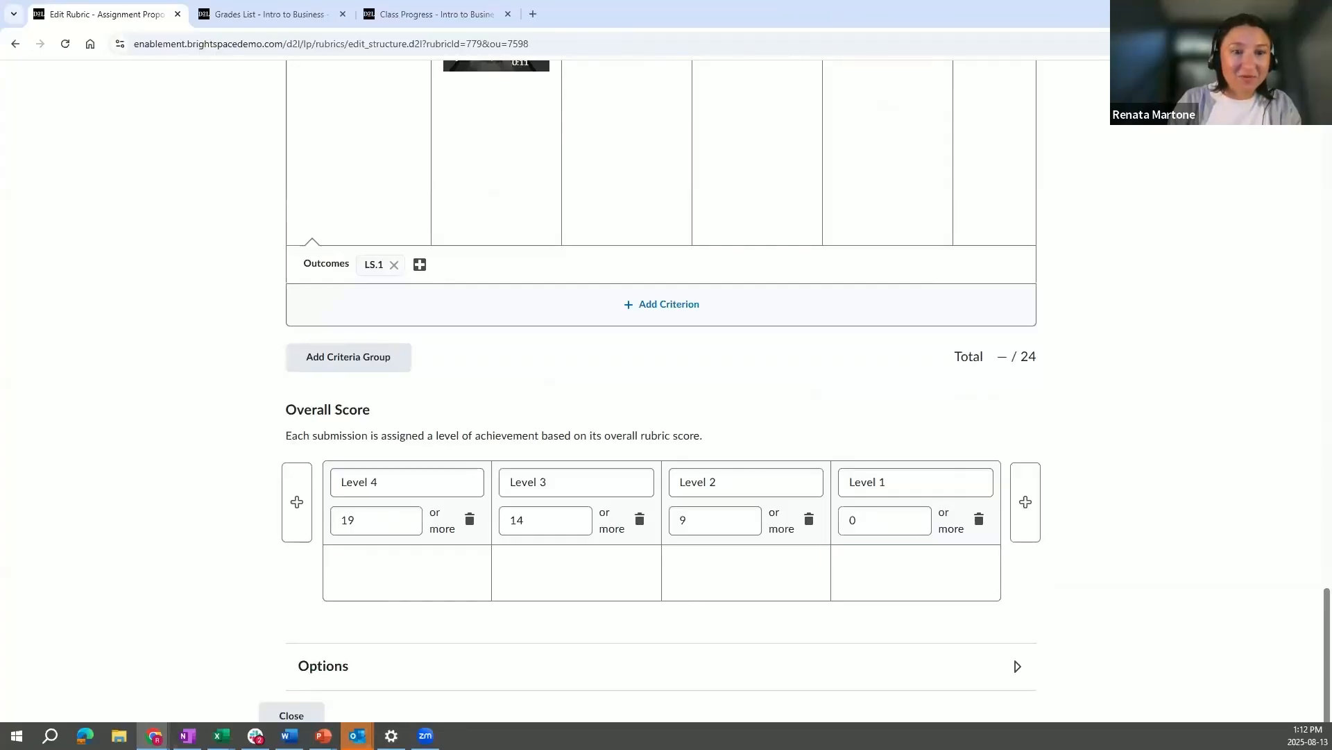
{"action": "scroll", "coordinate": [550, 436], "scroll_direction": "up", "scroll_amount": 1}
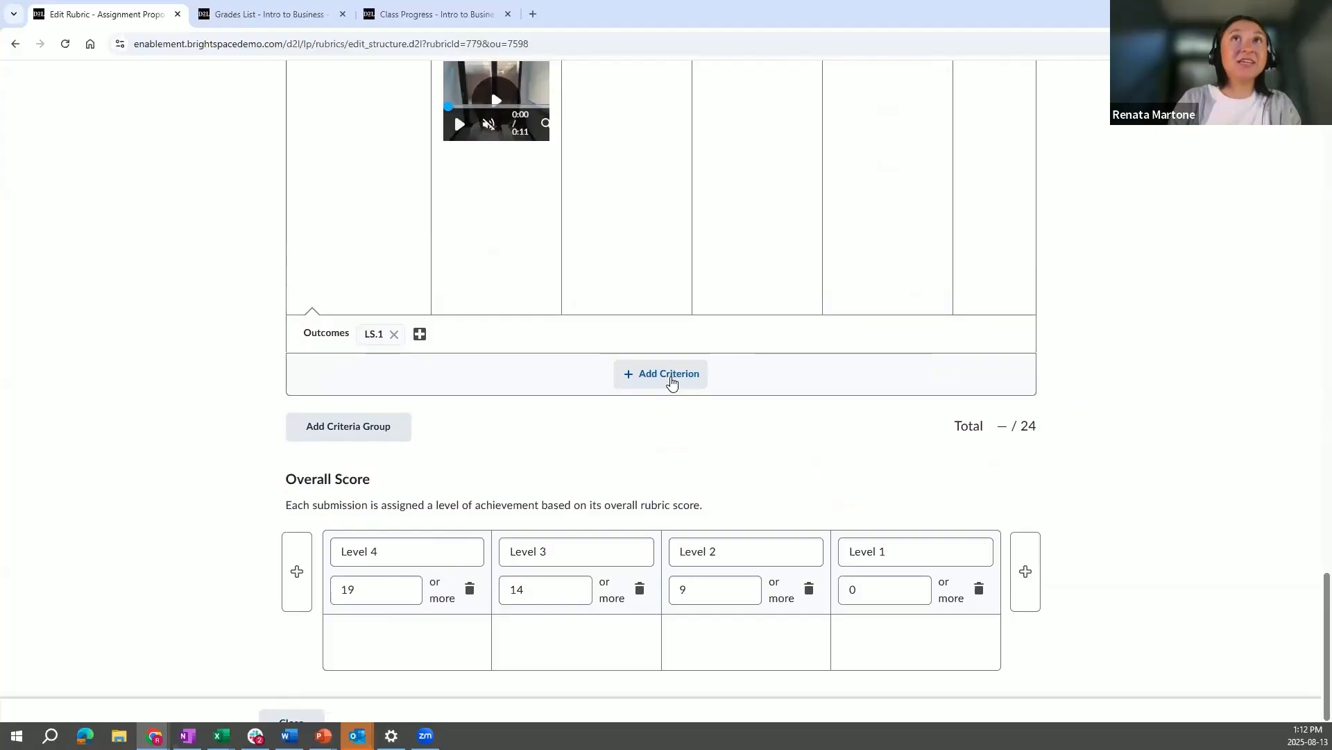
{"action": "left_click", "coordinate": [670, 374]}
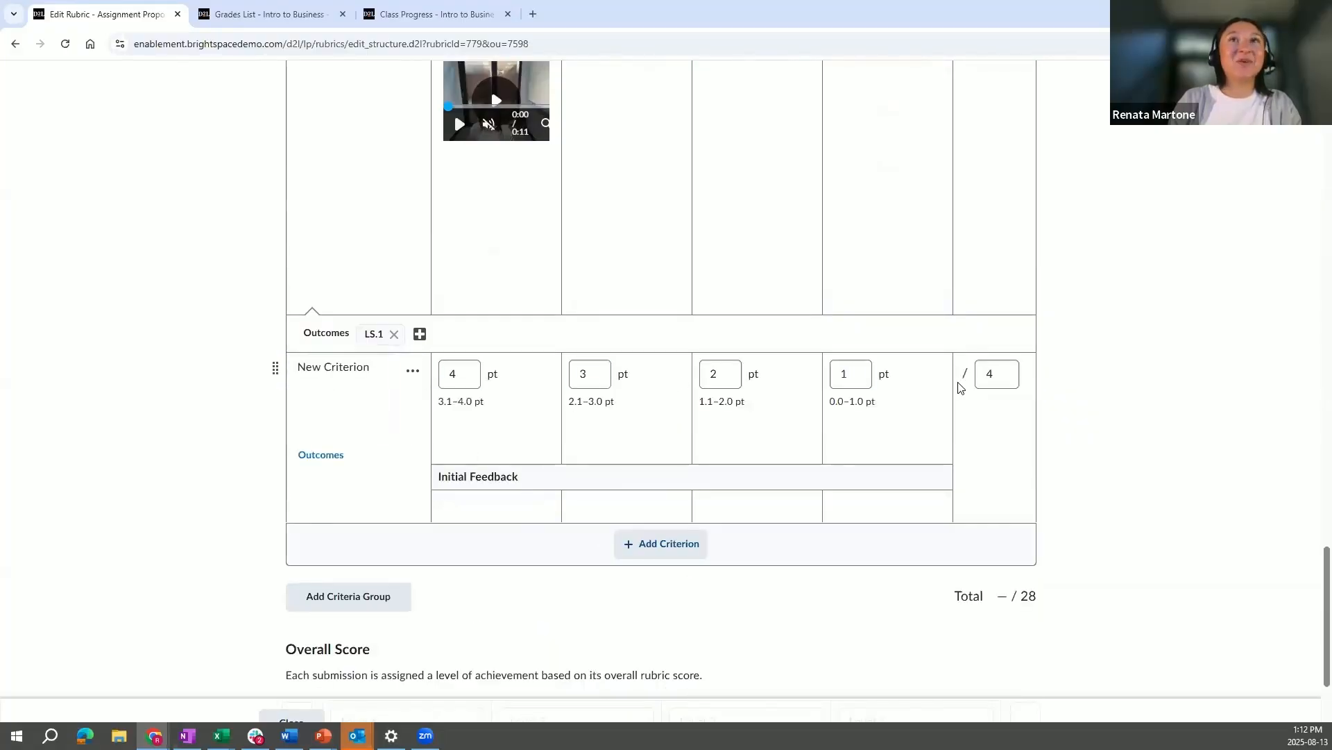
Delete the newly added blank criterion row from the rubric.
{"action": "scroll", "coordinate": [868, 479], "scroll_direction": "up", "scroll_amount": 1}
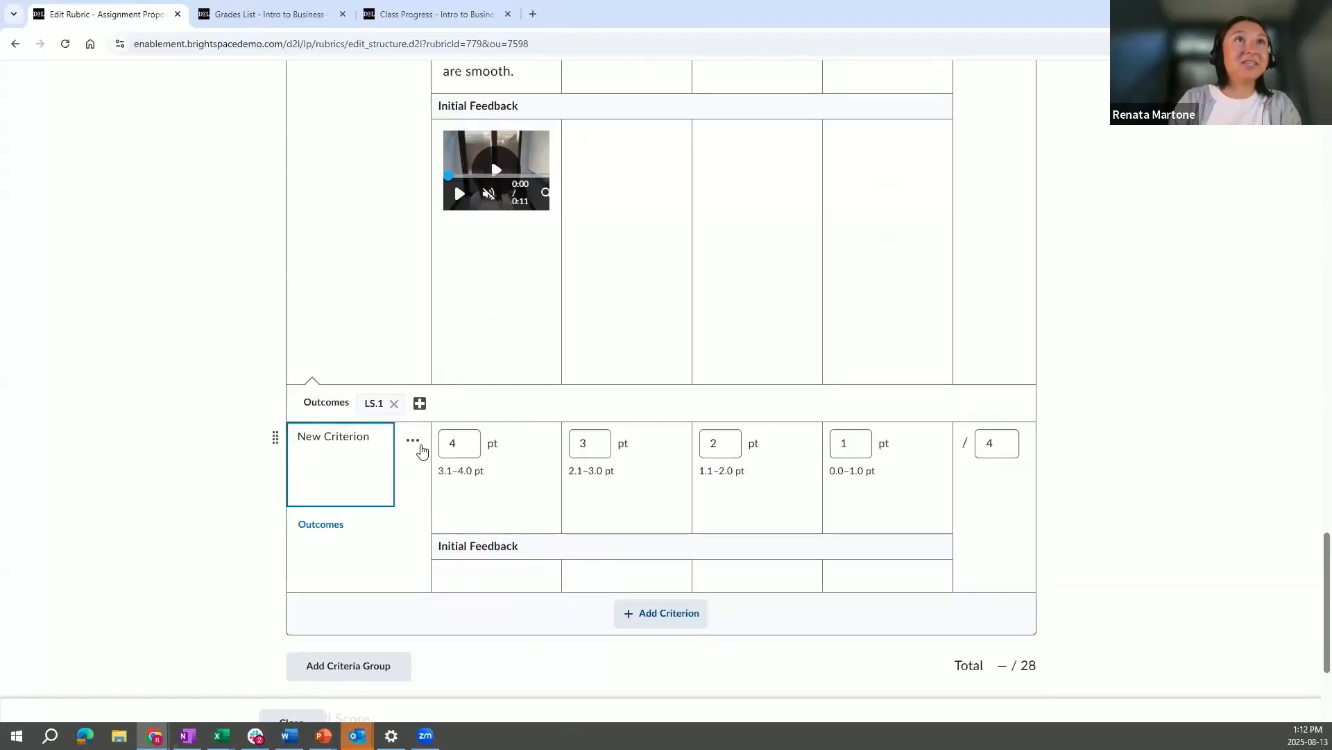
{"action": "left_click", "coordinate": [416, 447]}
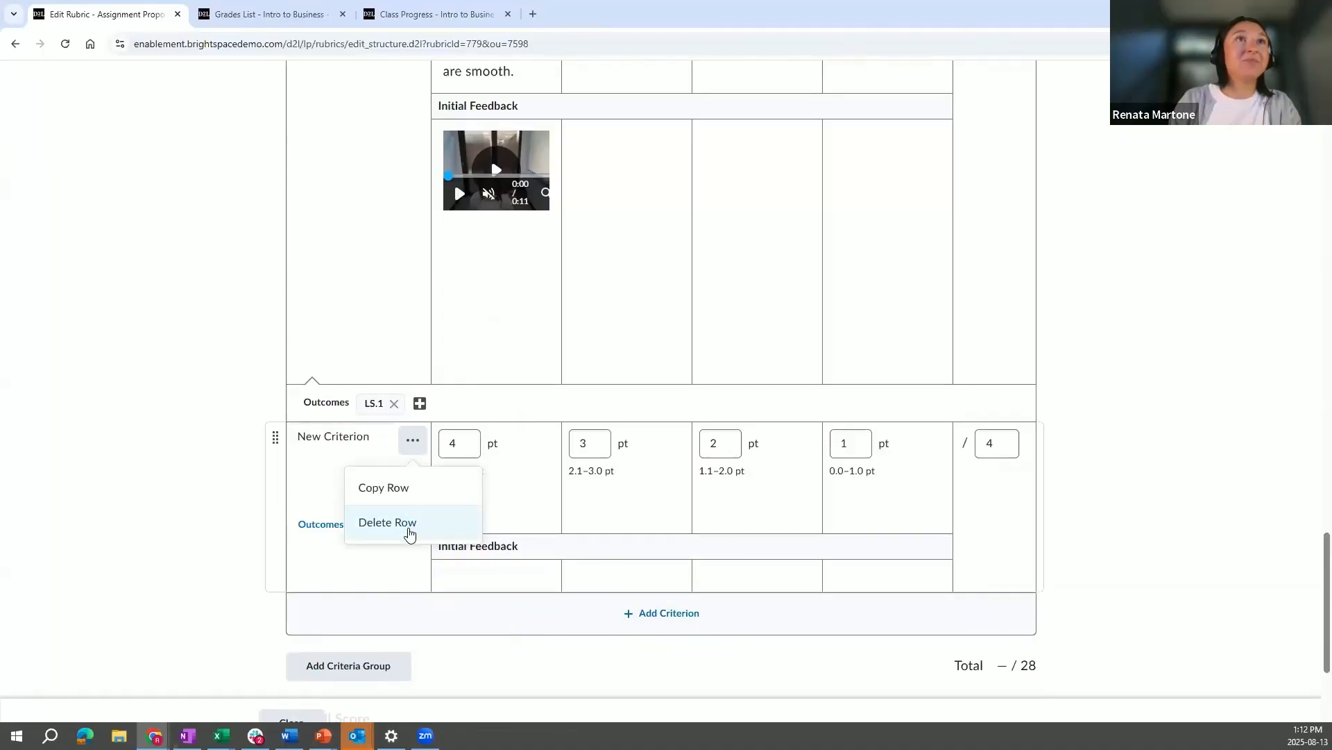
{"action": "left_click", "coordinate": [410, 524]}
{"action": "left_click", "coordinate": [576, 228]}
Check the row options available for the Clarity and Organization criterion and the option for adding a criteria group.
{"action": "scroll", "coordinate": [551, 539], "scroll_direction": "up", "scroll_amount": 5}
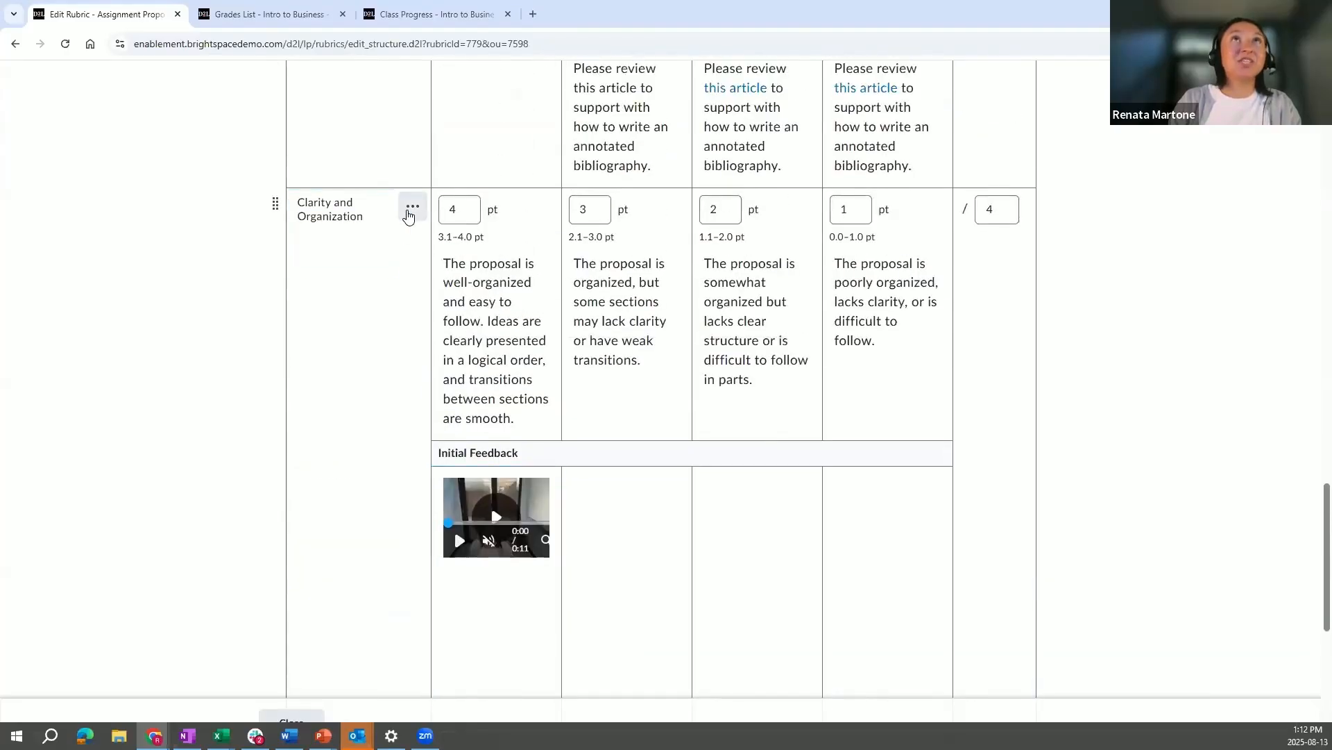
{"action": "left_click", "coordinate": [409, 211]}
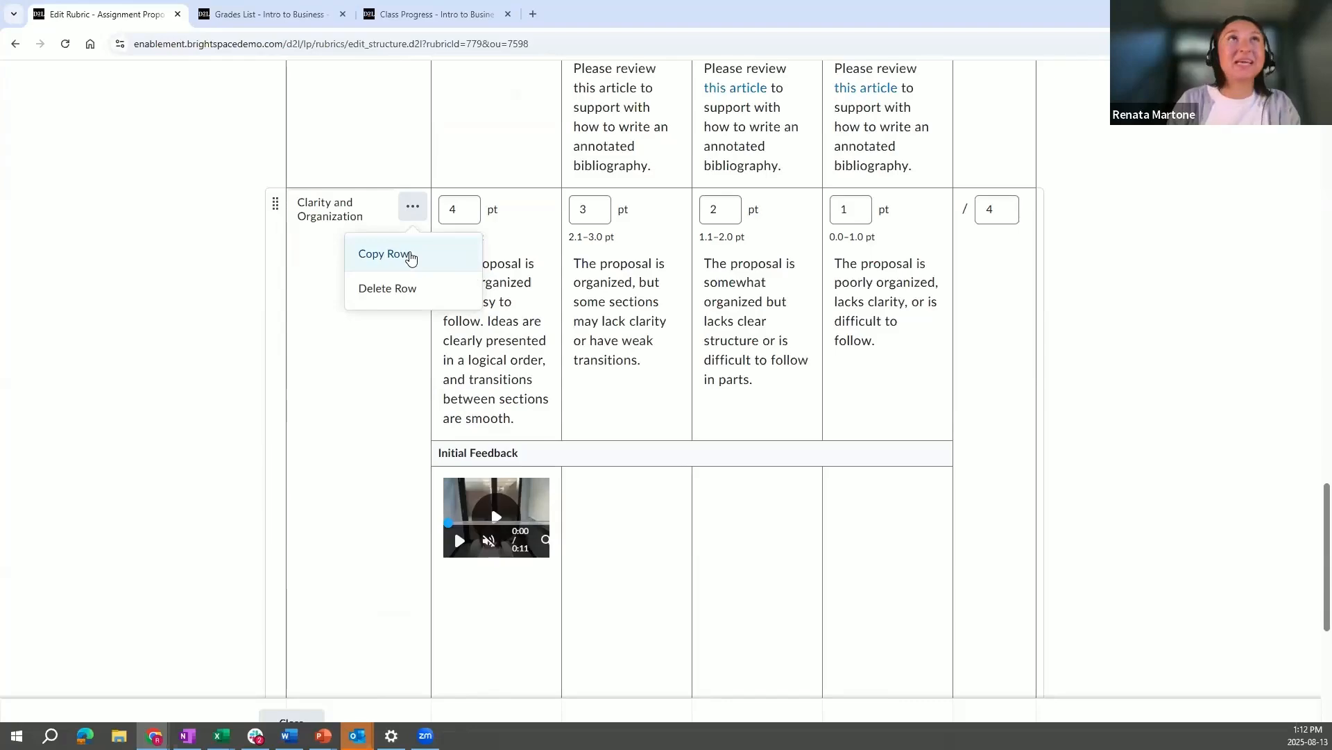
{"action": "left_click", "coordinate": [412, 207]}
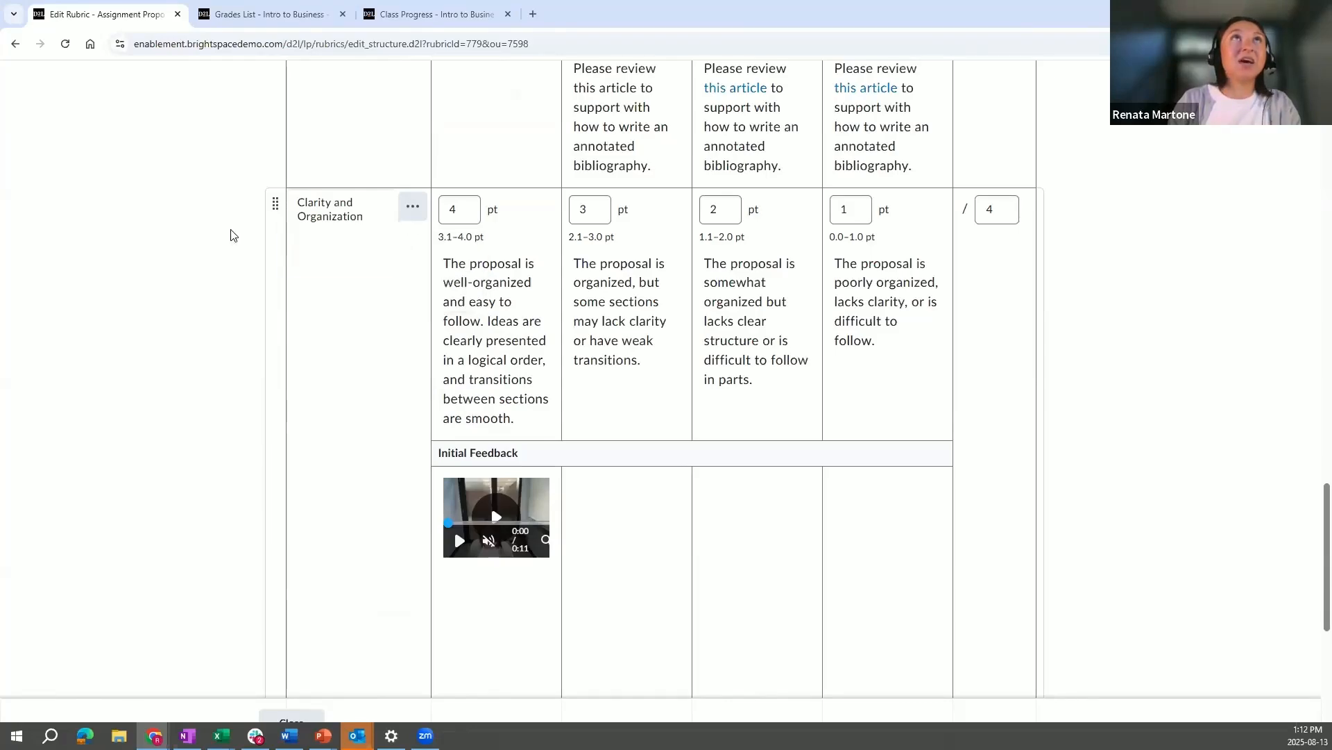
{"action": "scroll", "coordinate": [370, 371], "scroll_direction": "down", "scroll_amount": 4}
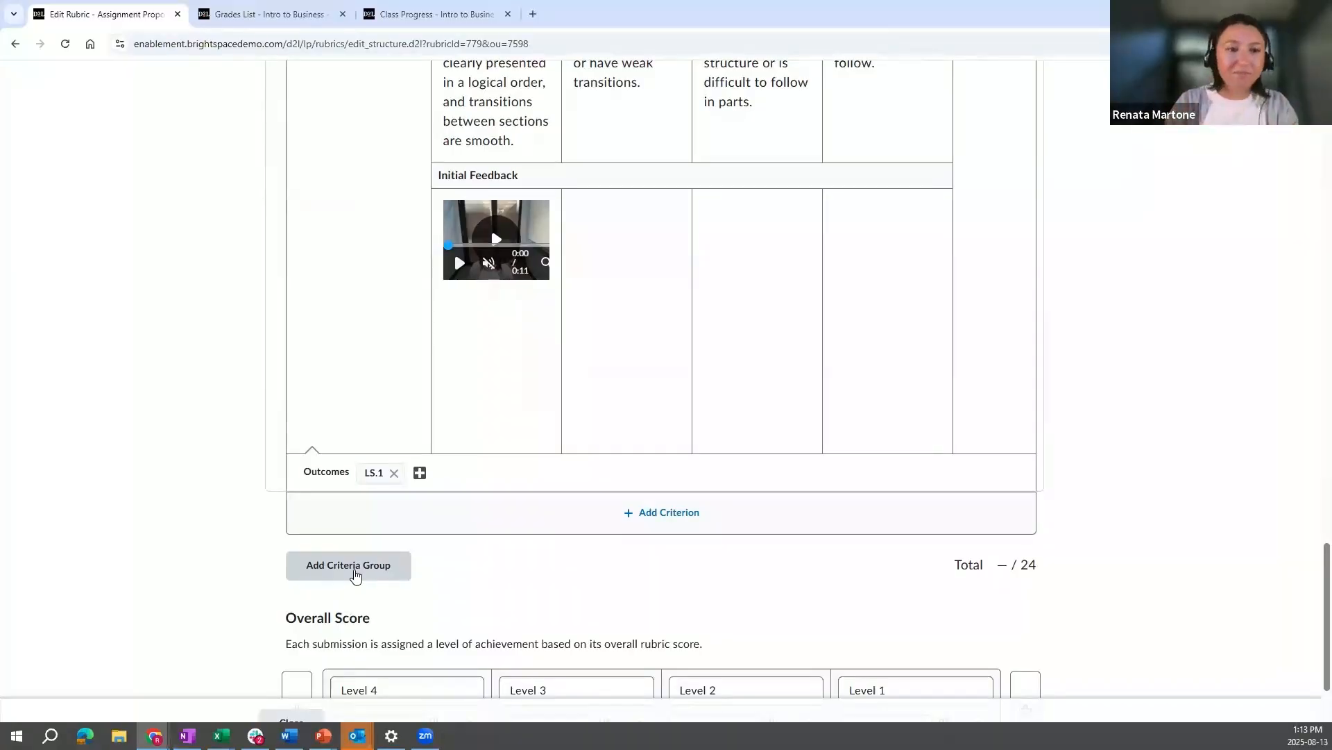
Open the Excellent level's initial feedback cell of the Topic Description criterion for editing.
{"action": "scroll", "coordinate": [738, 372], "scroll_direction": "up", "scroll_amount": 15}
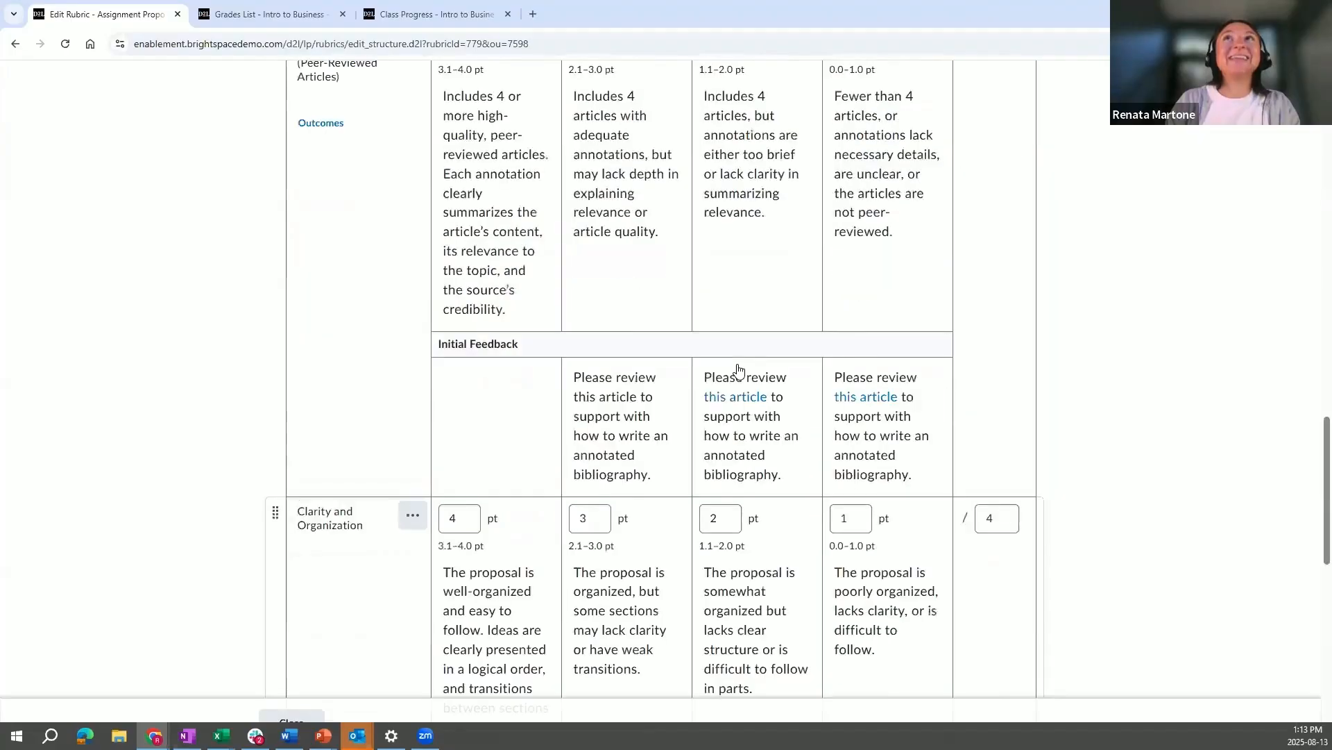
{"action": "scroll", "coordinate": [975, 396], "scroll_direction": "down", "scroll_amount": 2}
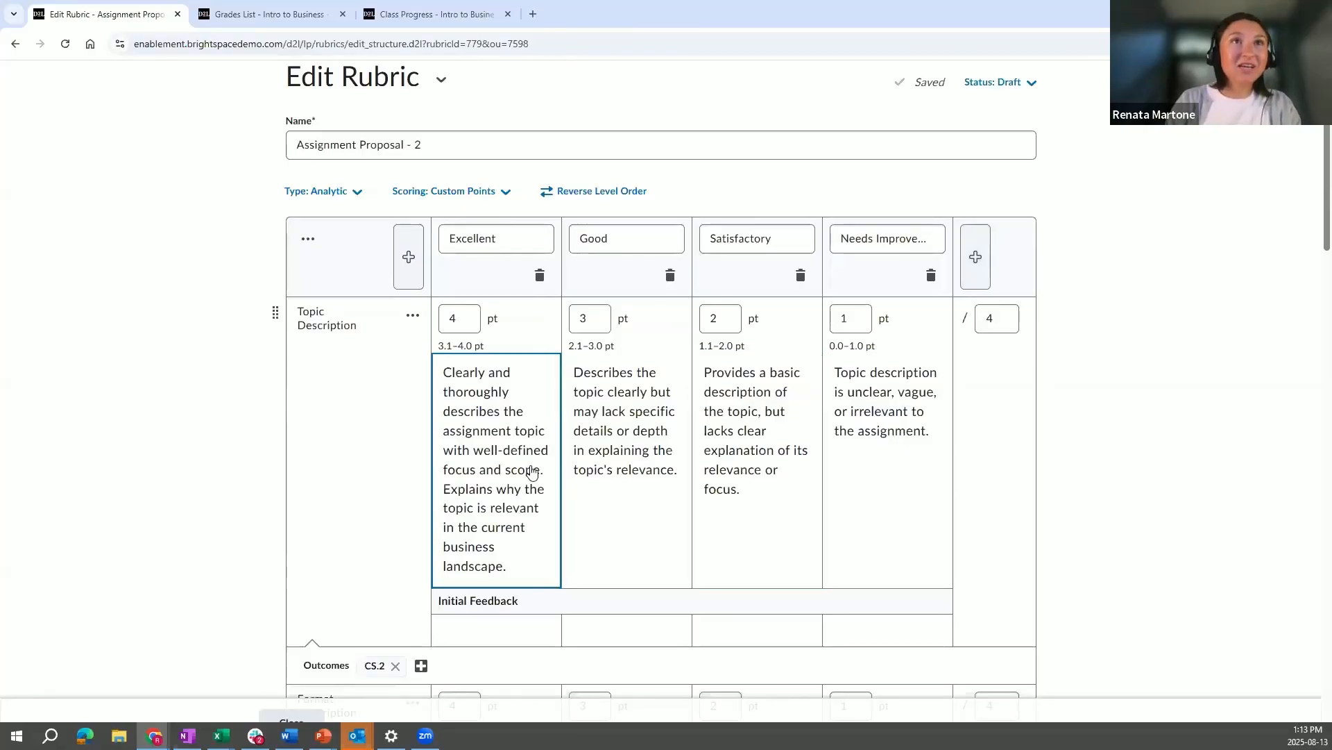
{"action": "scroll", "coordinate": [532, 472], "scroll_direction": "down", "scroll_amount": 2}
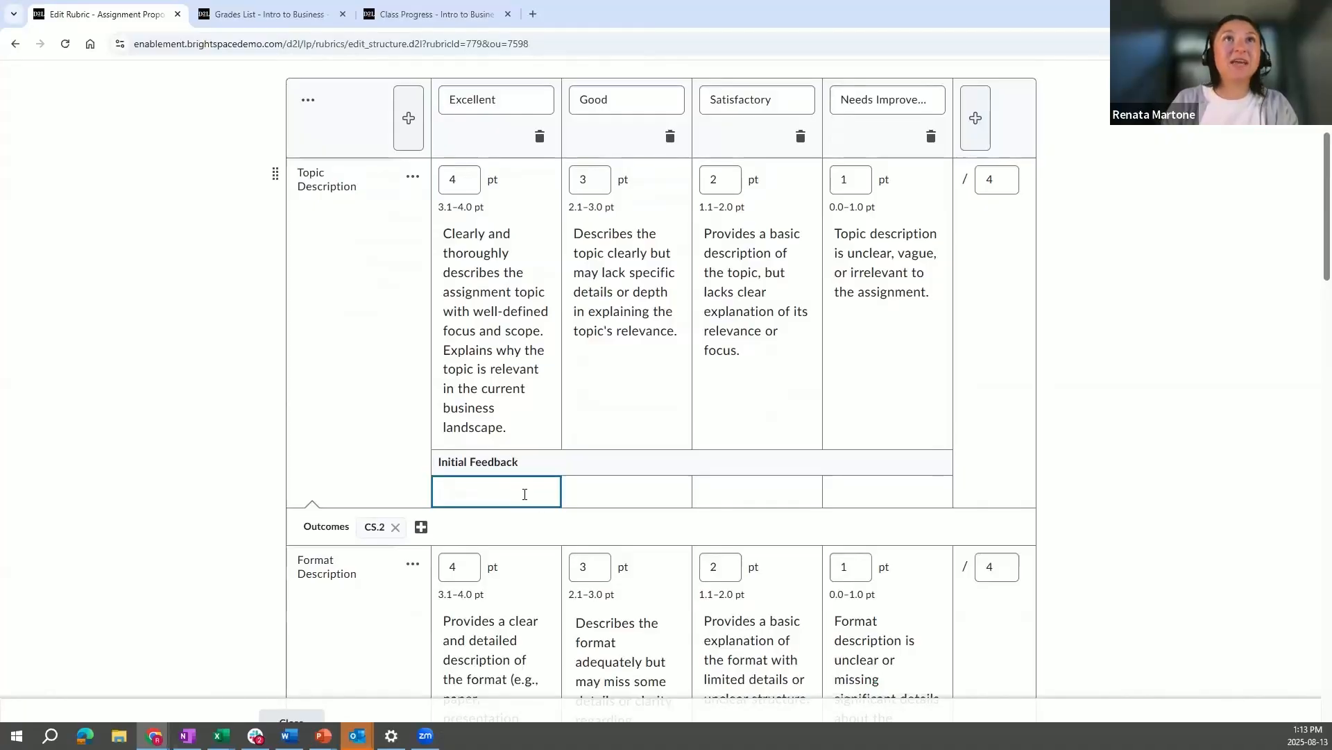
{"action": "left_click", "coordinate": [517, 504]}
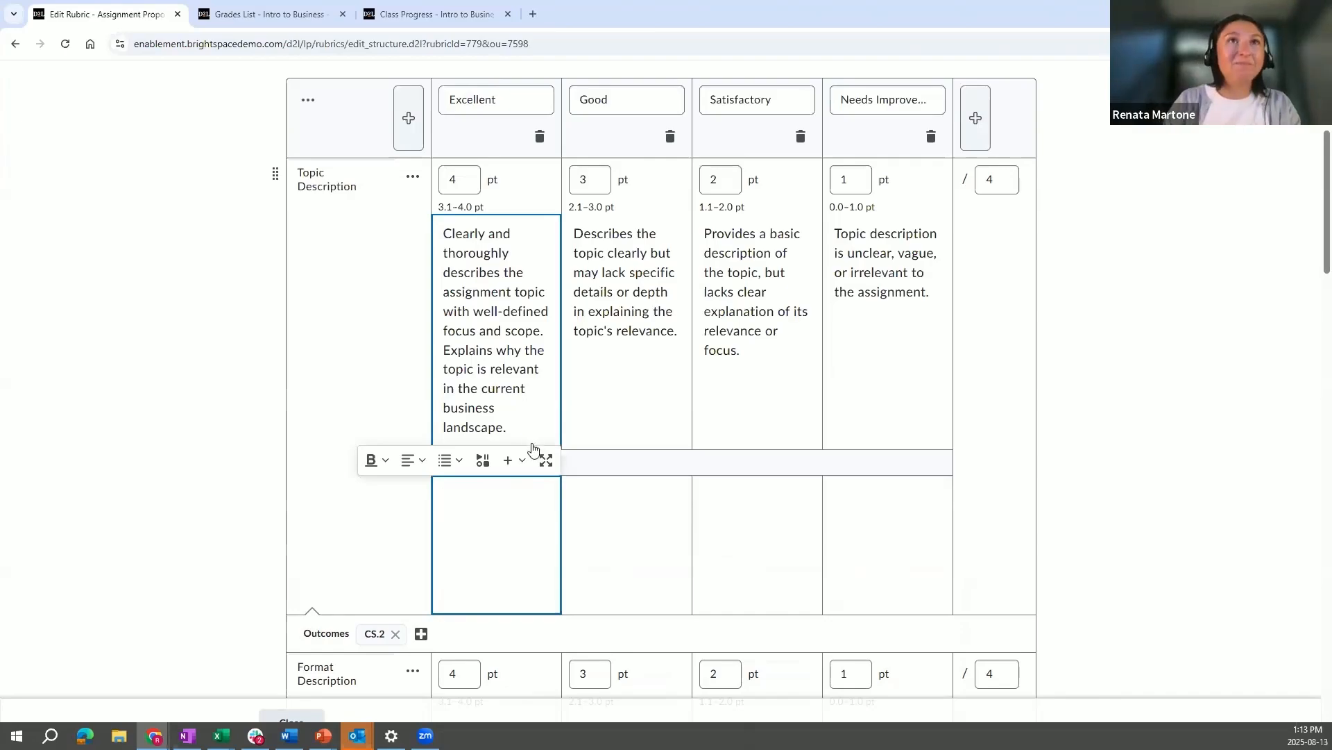
Examine the Satisfactory level's initial feedback for the Annotated Bibliography criterion in the full-screen editor.
{"action": "scroll", "coordinate": [544, 461], "scroll_direction": "down", "scroll_amount": 8}
{"action": "scroll", "coordinate": [545, 469], "scroll_direction": "down", "scroll_amount": 10}
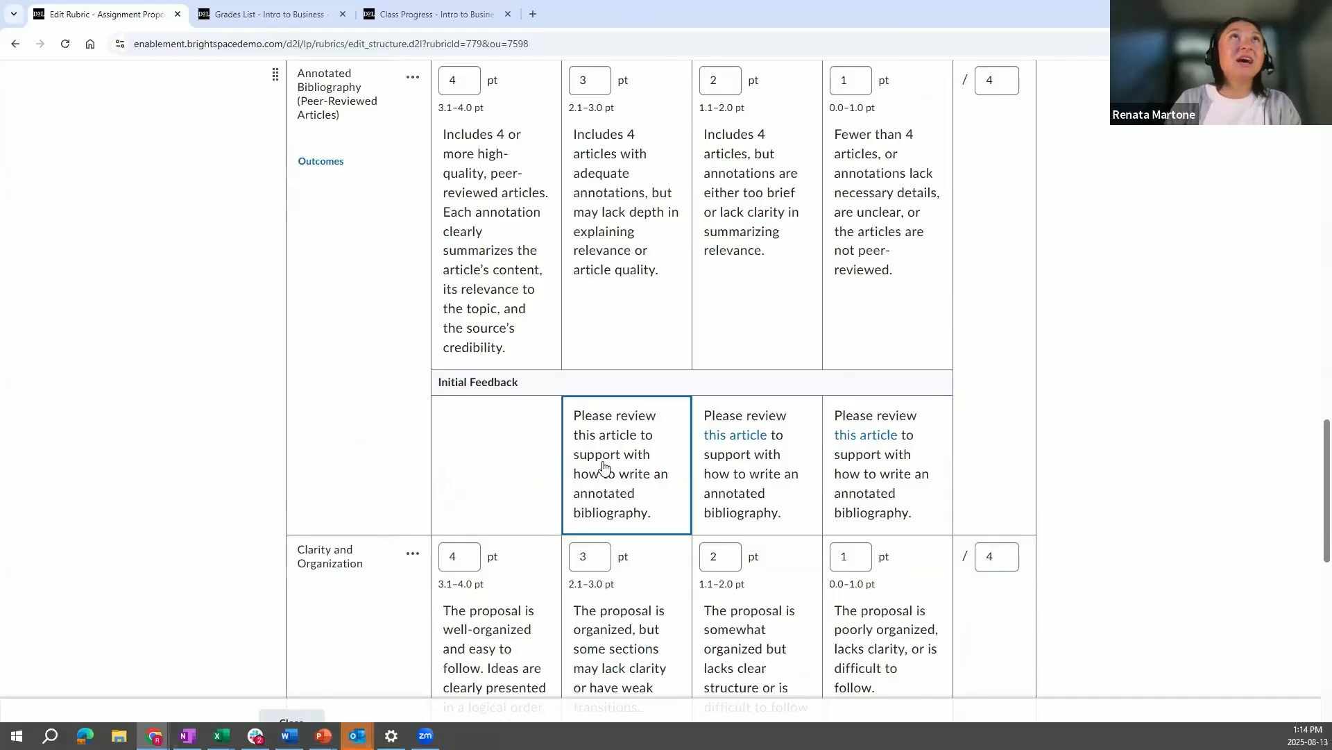
{"action": "scroll", "coordinate": [605, 479], "scroll_direction": "up", "scroll_amount": 1}
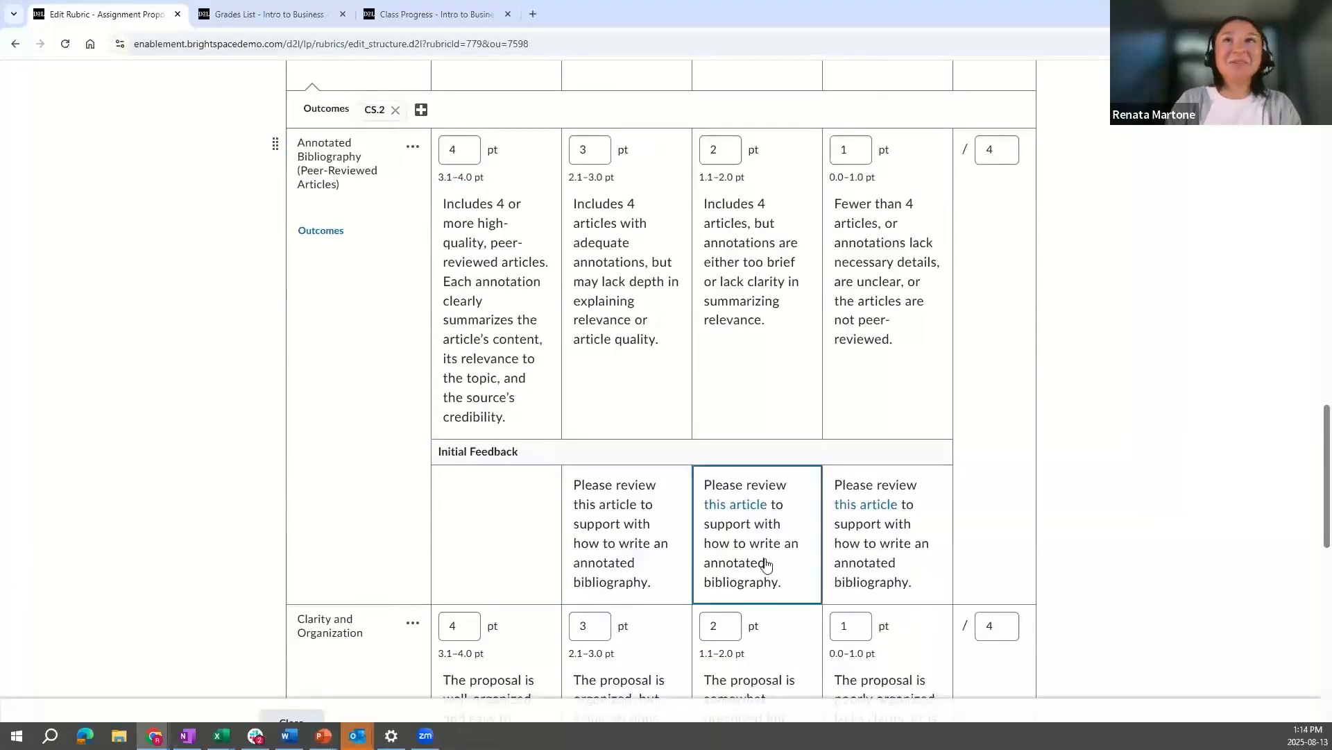
{"action": "left_click", "coordinate": [801, 576]}
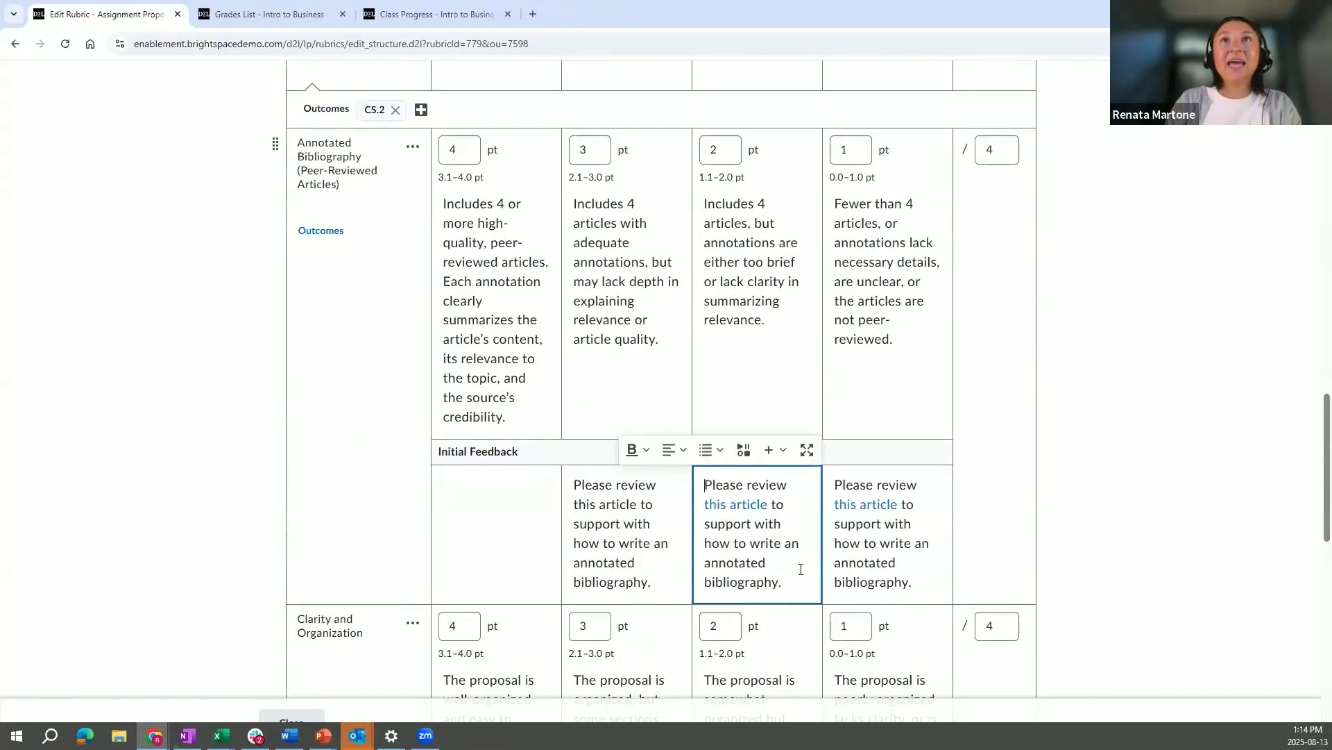
{"action": "left_click", "coordinate": [806, 452]}
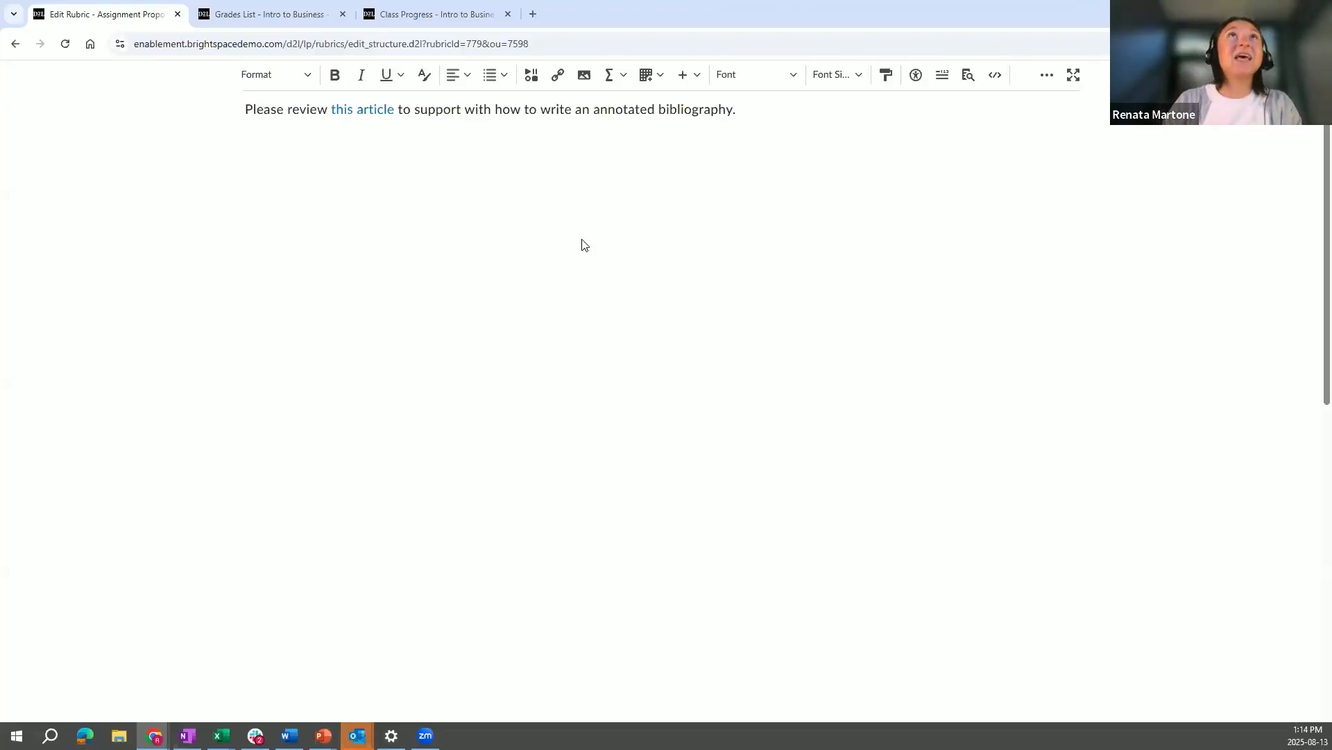
{"action": "scroll", "coordinate": [440, 164], "scroll_direction": "down", "scroll_amount": 3}
{"action": "scroll", "coordinate": [430, 160], "scroll_direction": "up", "scroll_amount": 3}
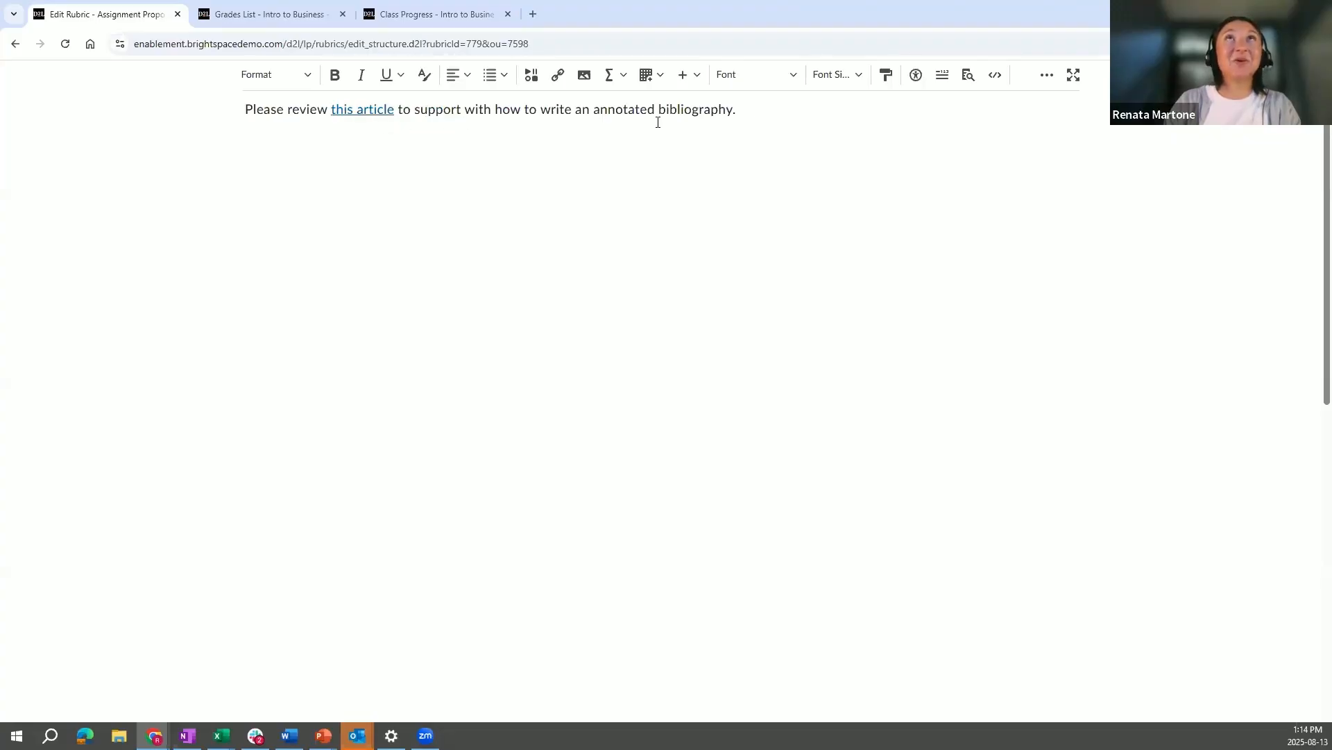
{"action": "left_click", "coordinate": [1073, 74]}
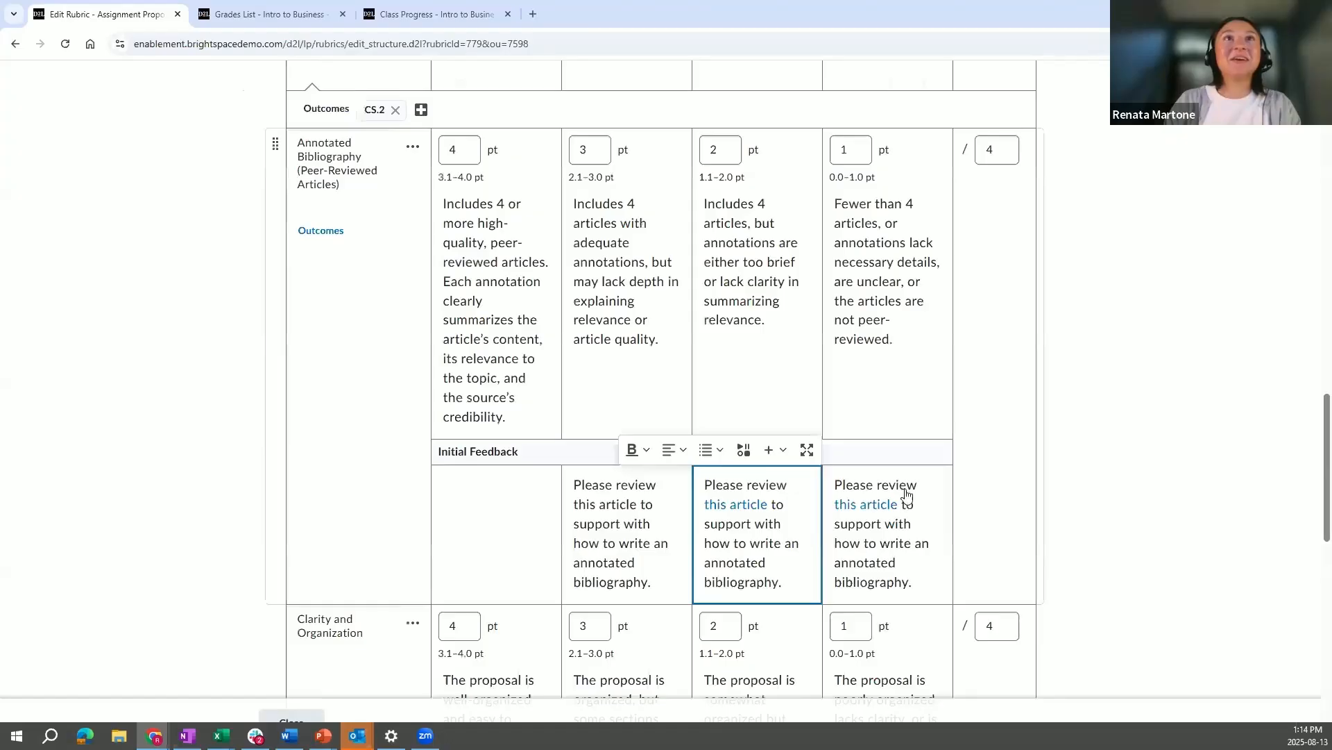
Link "this article" in the Annotated Bibliography criterion's Good-level initial feedback to the copied how-write-annotated-bibliography web address, using the full-screen editor.
{"action": "left_click", "coordinate": [635, 529]}
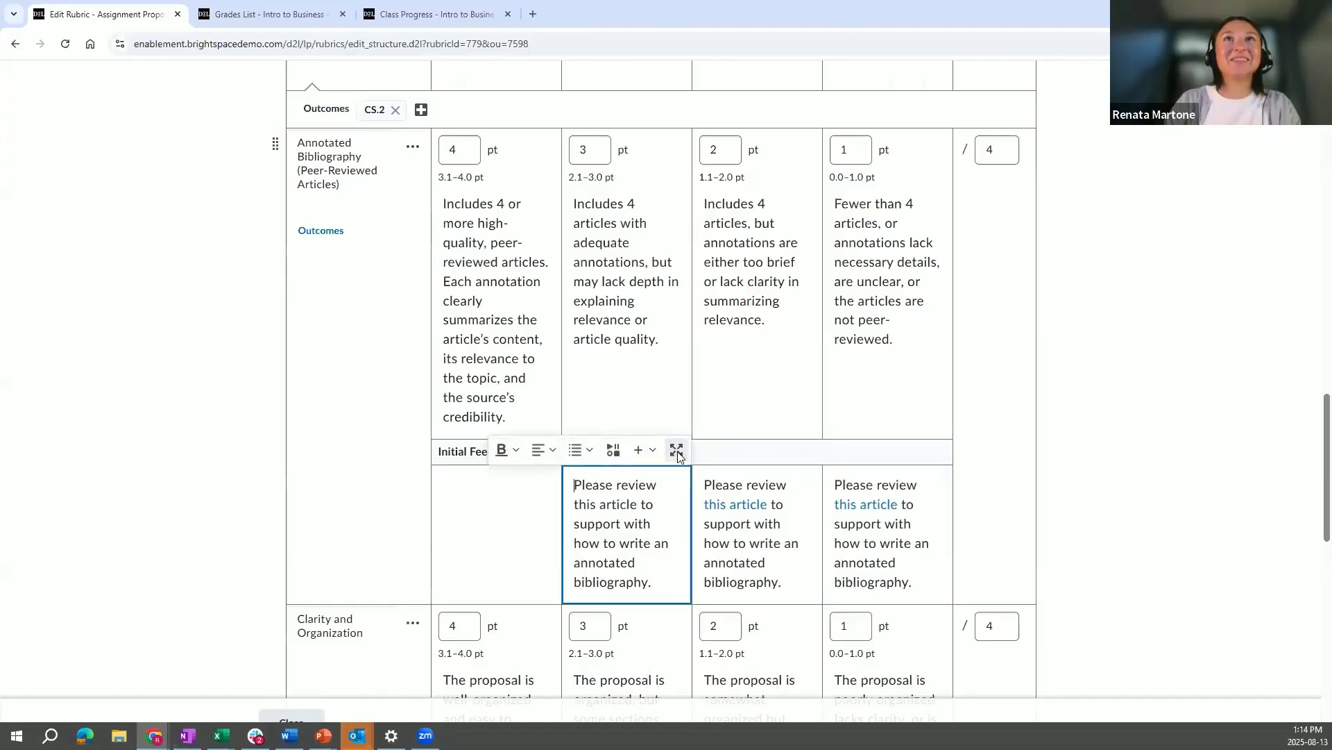
{"action": "left_click", "coordinate": [678, 451]}
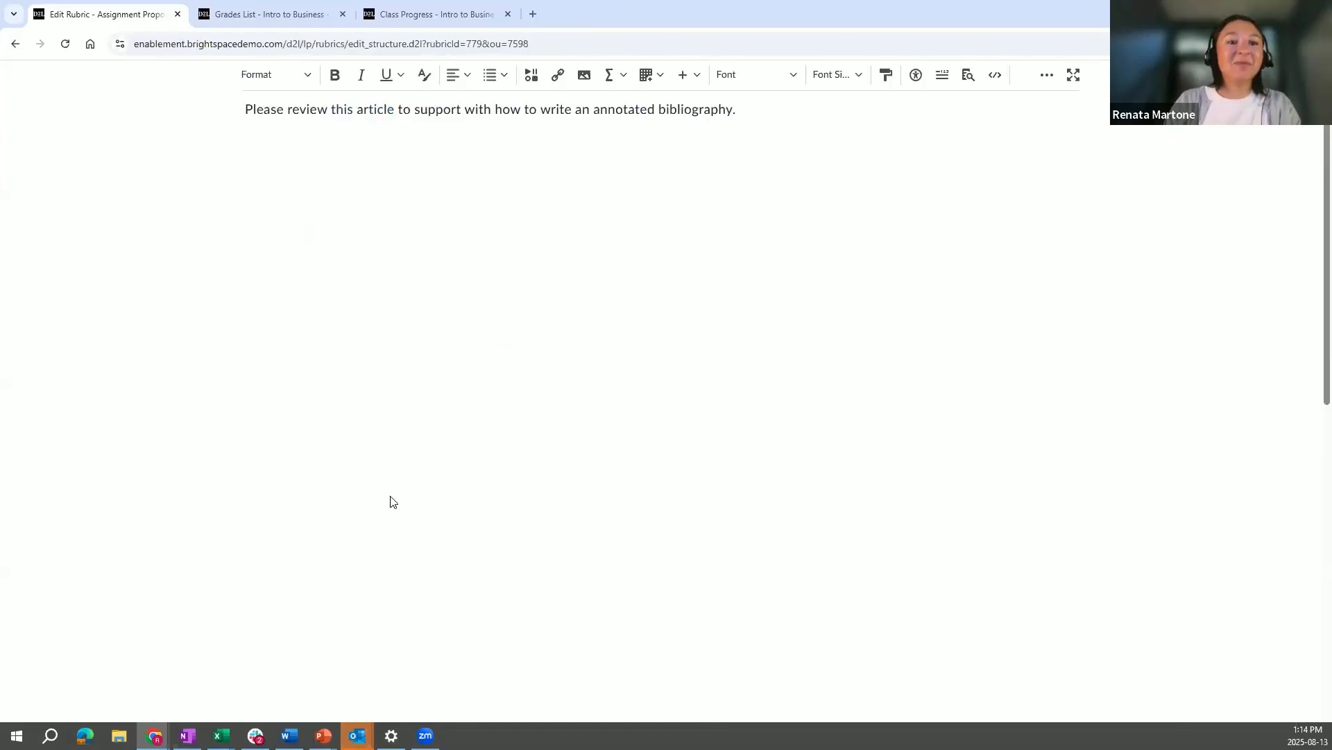
{"action": "triple_click", "coordinate": [351, 110]}
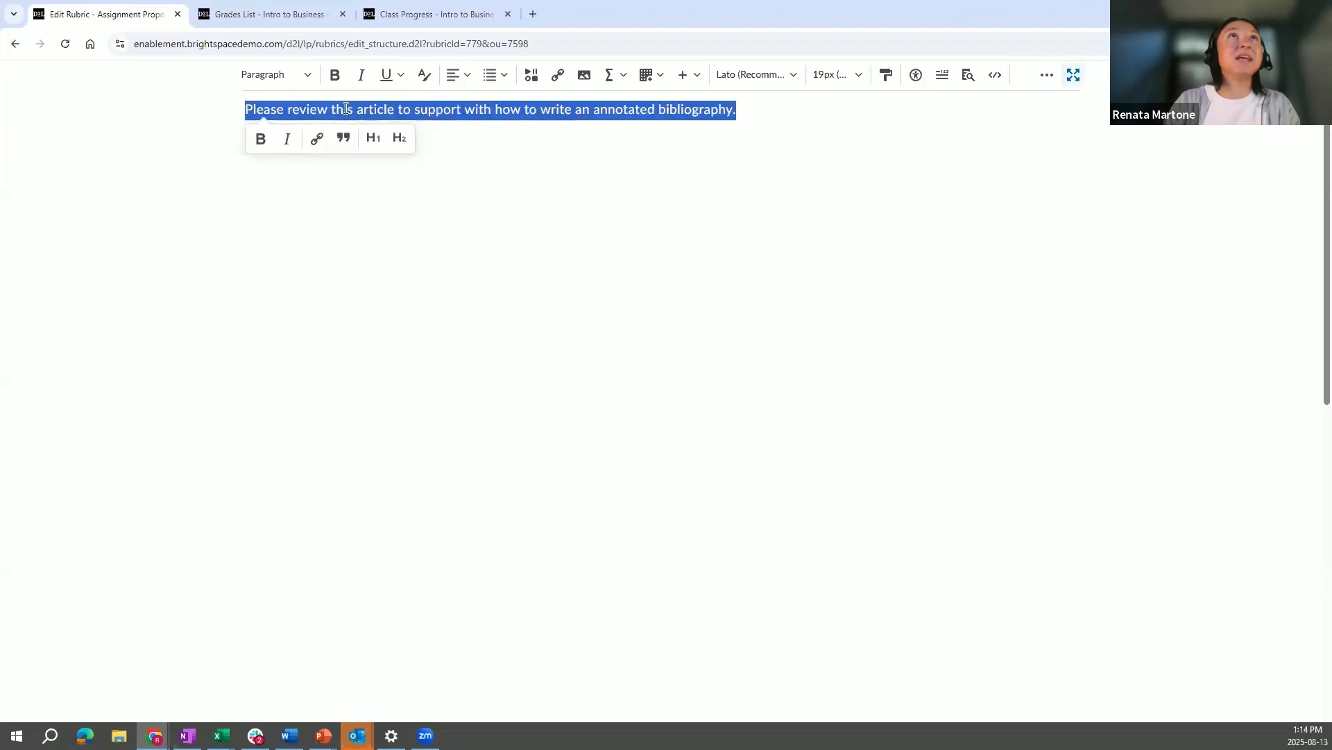
{"action": "double_click", "coordinate": [385, 109]}
{"action": "left_click", "coordinate": [334, 109], "text": "shift"}
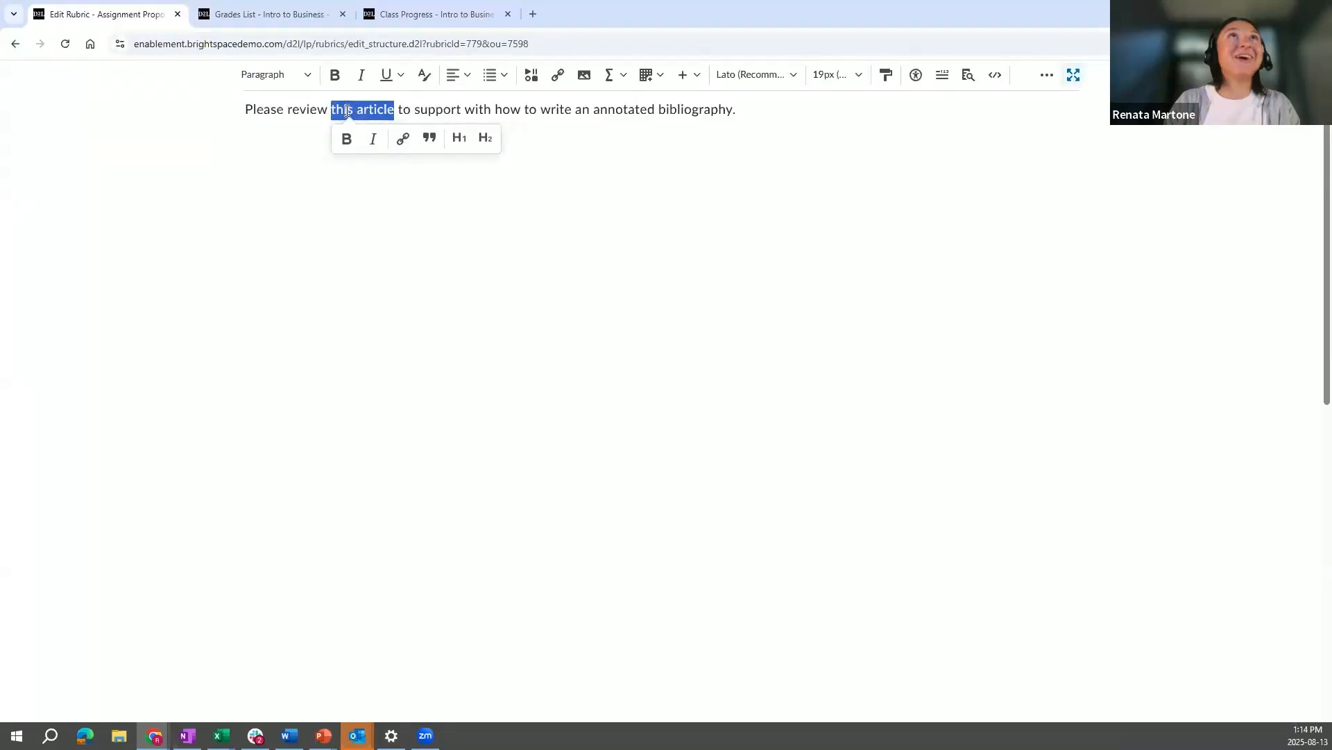
{"action": "left_click", "coordinate": [561, 76]}
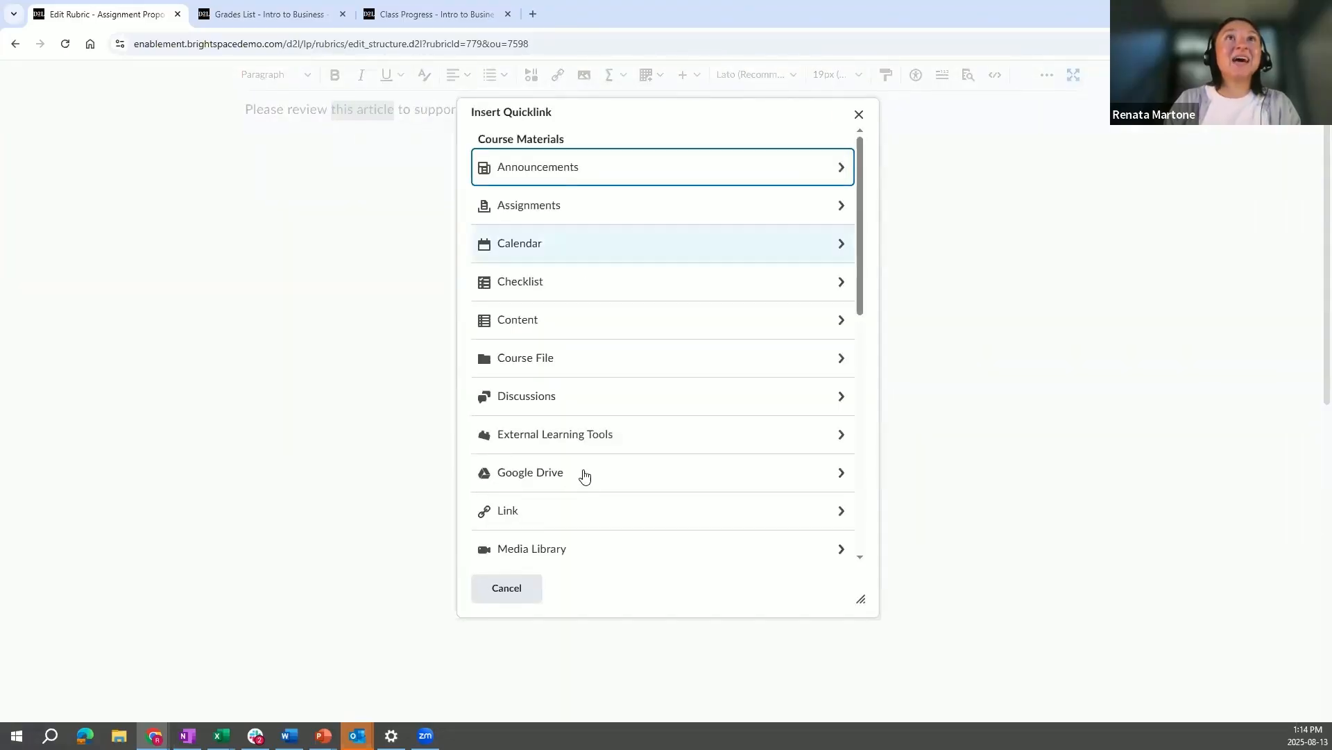
{"action": "left_click", "coordinate": [553, 512]}
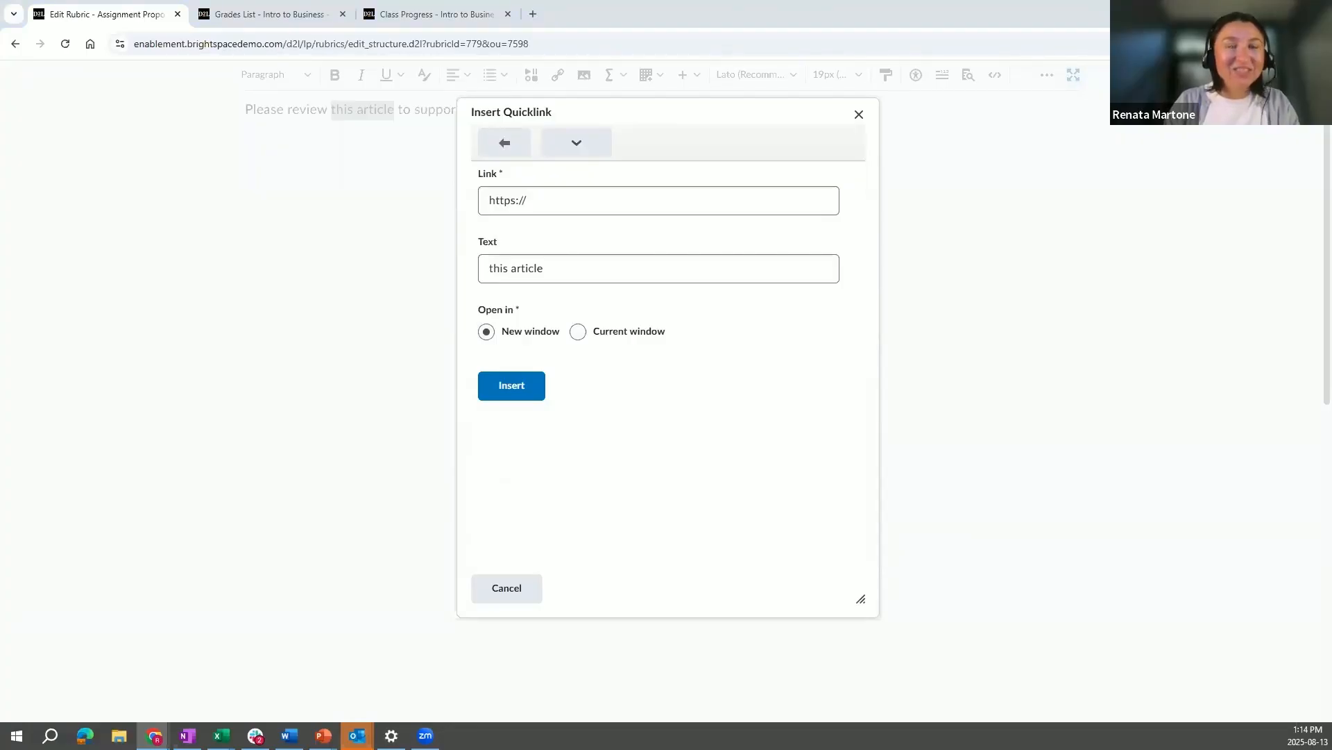
{"action": "left_click", "coordinate": [589, 197]}
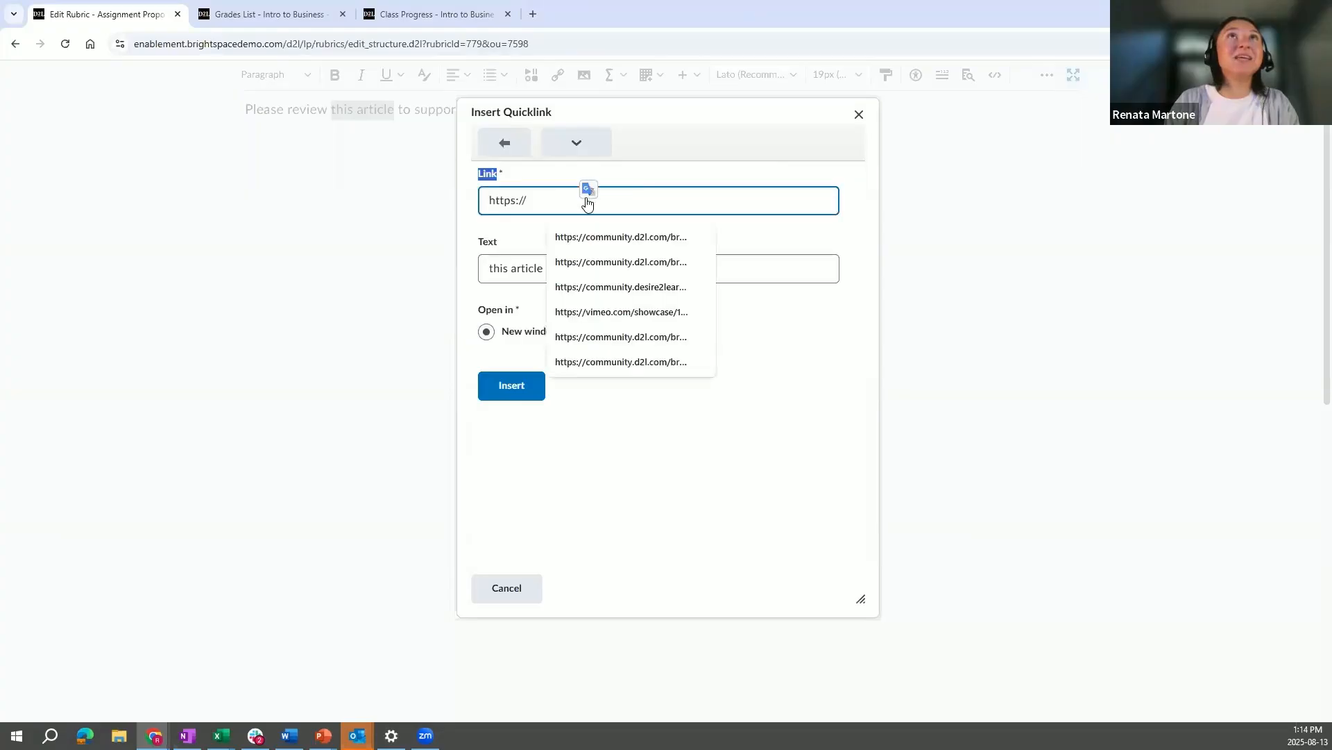
{"action": "triple_click", "coordinate": [653, 202]}
{"action": "key", "text": "BackSpace"}
{"action": "key", "text": "ctrl+v"}
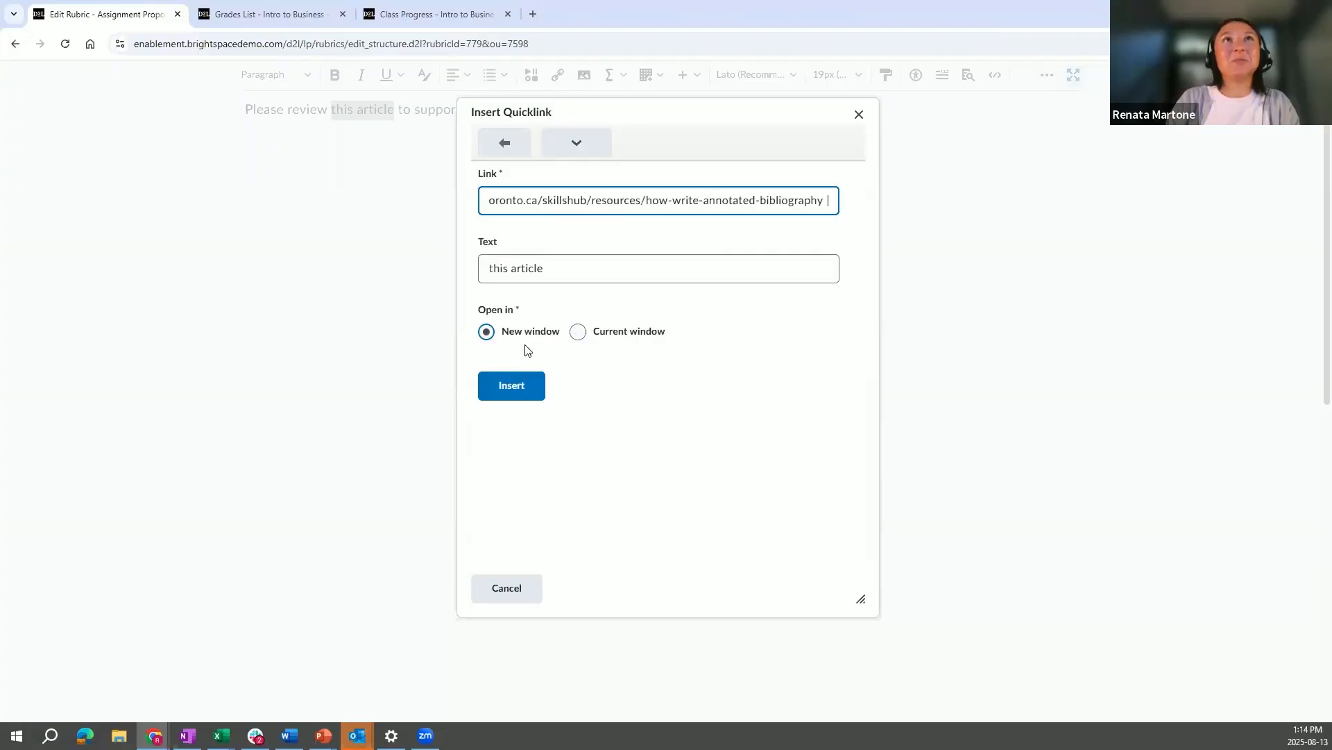
{"action": "left_click", "coordinate": [516, 383]}
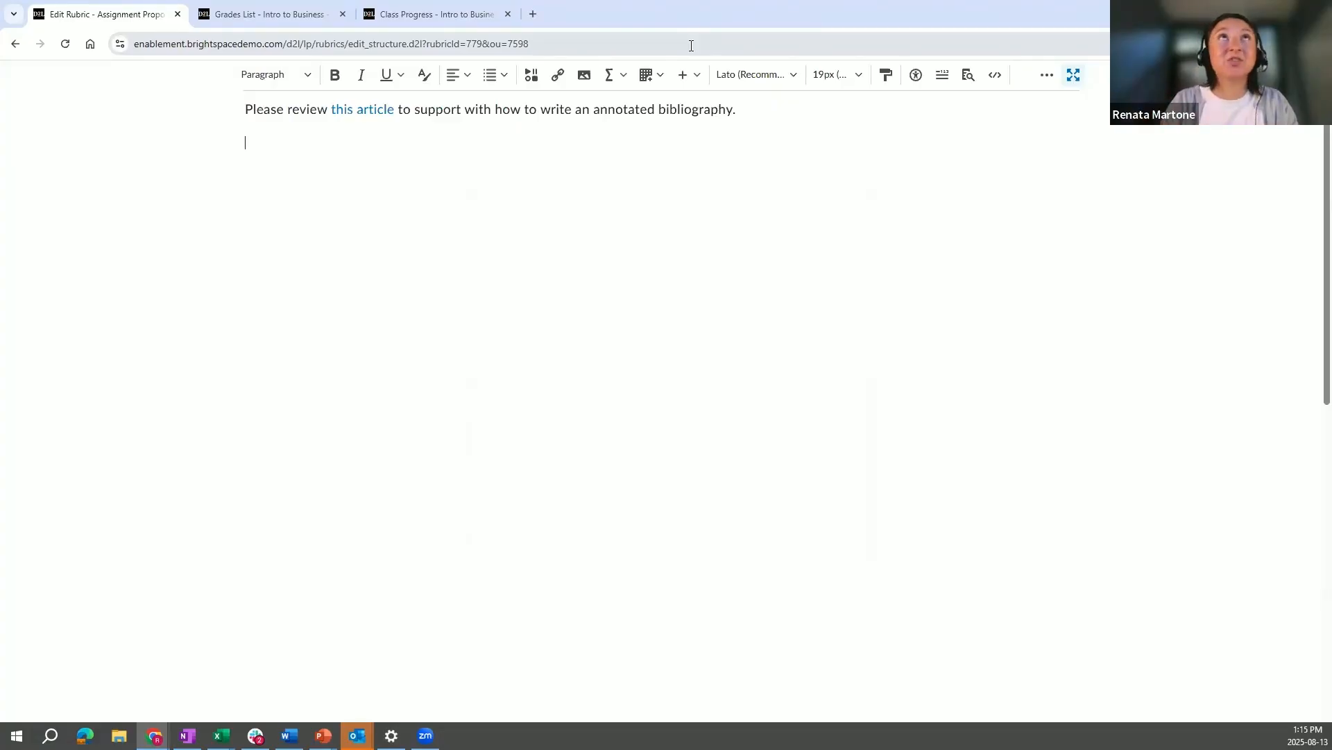
Insert a quicklink below the feedback sentence to the Week 1 content item Economics: The Framework for Business.
{"action": "left_click", "coordinate": [561, 78]}
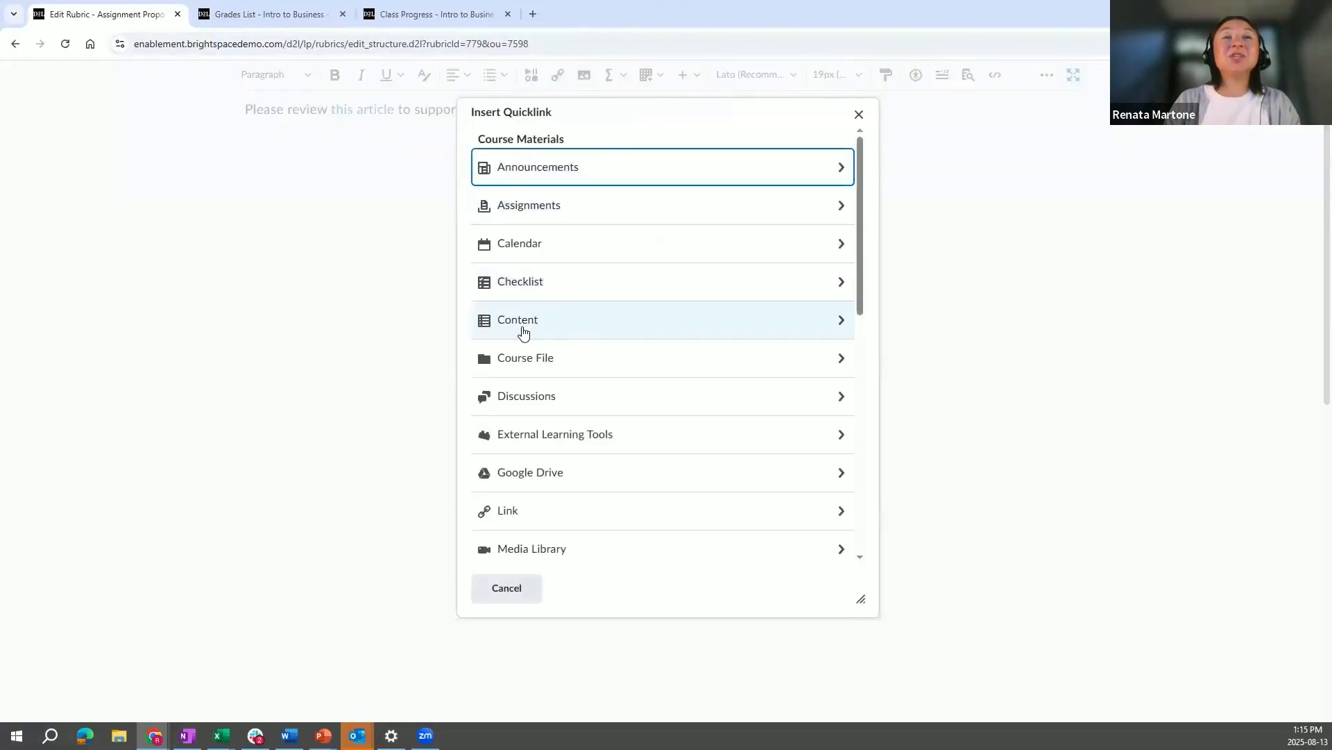
{"action": "left_click", "coordinate": [524, 330]}
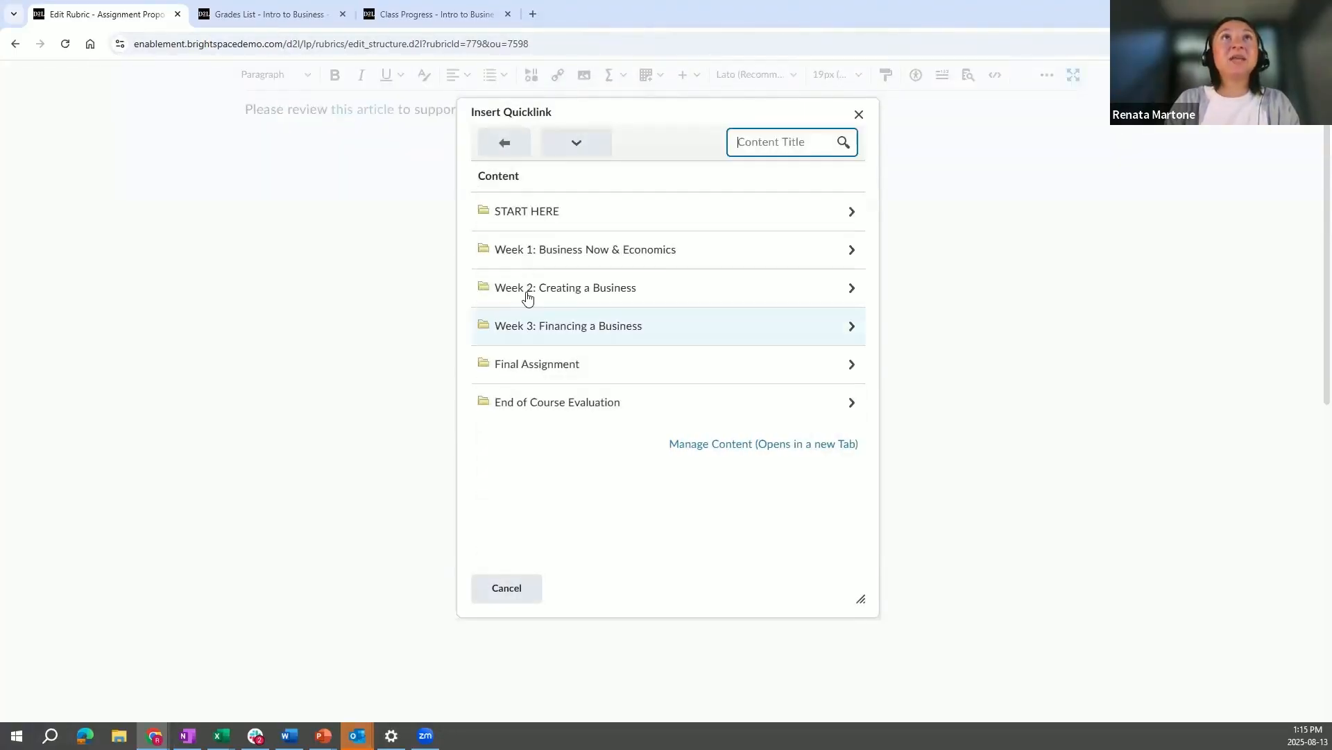
{"action": "left_click", "coordinate": [524, 254]}
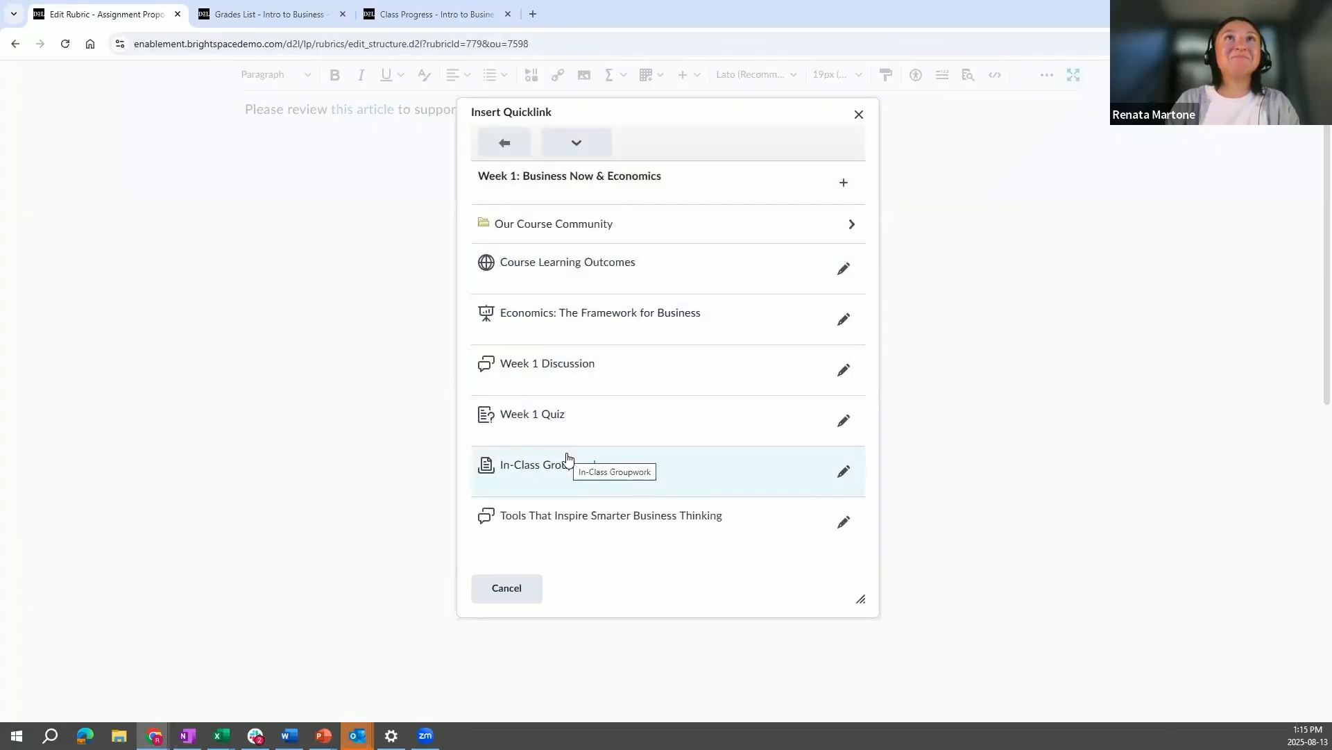
{"action": "left_click", "coordinate": [562, 325]}
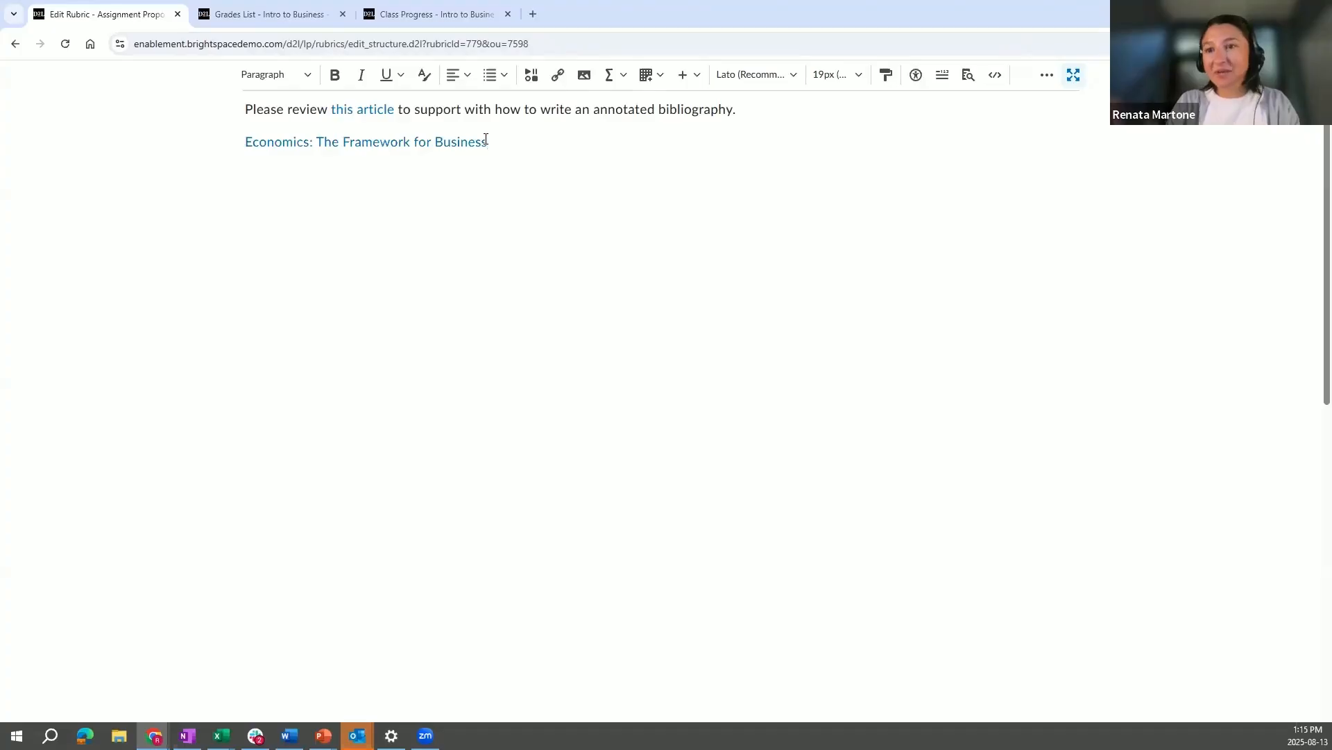
Delete the Economics: The Framework for Business link from the feedback and leave the full-screen editor.
{"action": "triple_click", "coordinate": [531, 143]}
{"action": "key", "text": "BackSpace"}
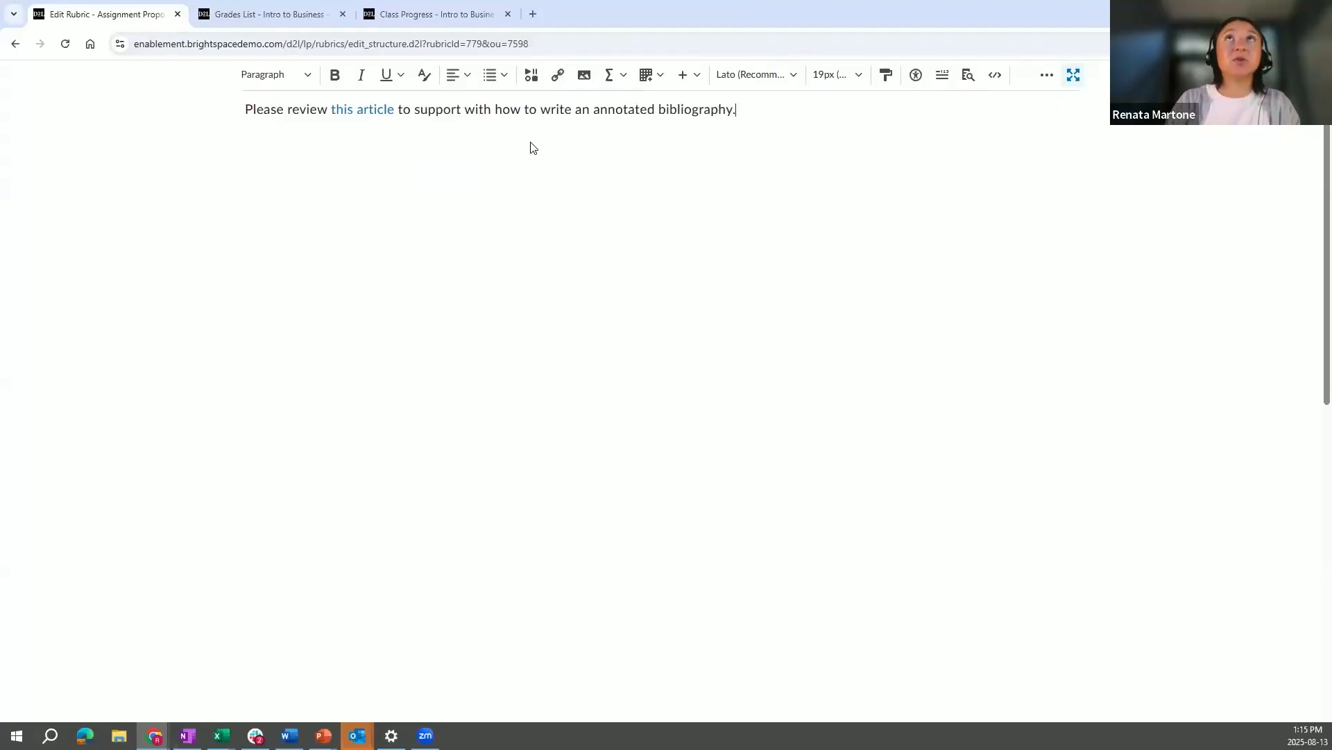
{"action": "left_click", "coordinate": [1073, 75]}
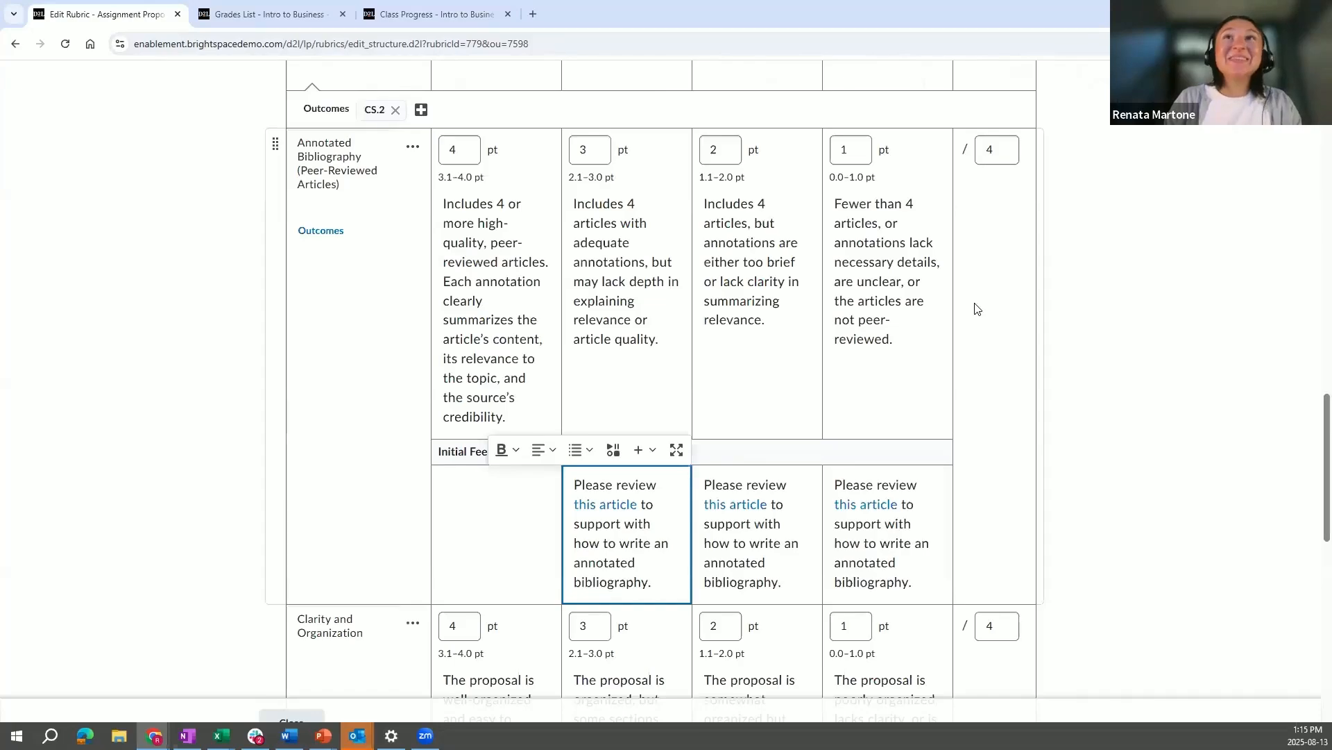
Examine the webcam recording options for adding a video note to the Clarity and Organization criterion's Good-level initial feedback, without recording one.
{"action": "scroll", "coordinate": [898, 396], "scroll_direction": "down", "scroll_amount": 3}
{"action": "scroll", "coordinate": [900, 397], "scroll_direction": "down", "scroll_amount": 2}
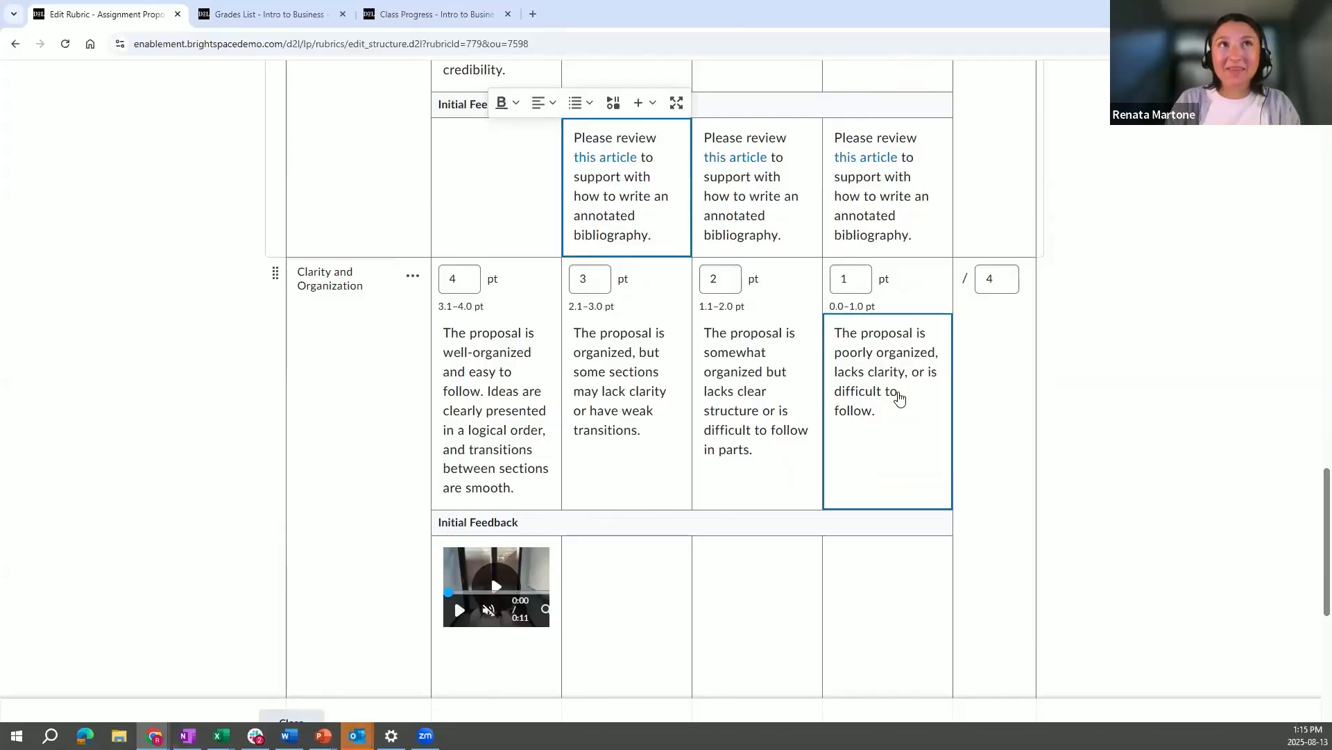
{"action": "scroll", "coordinate": [654, 579], "scroll_direction": "down", "scroll_amount": 2}
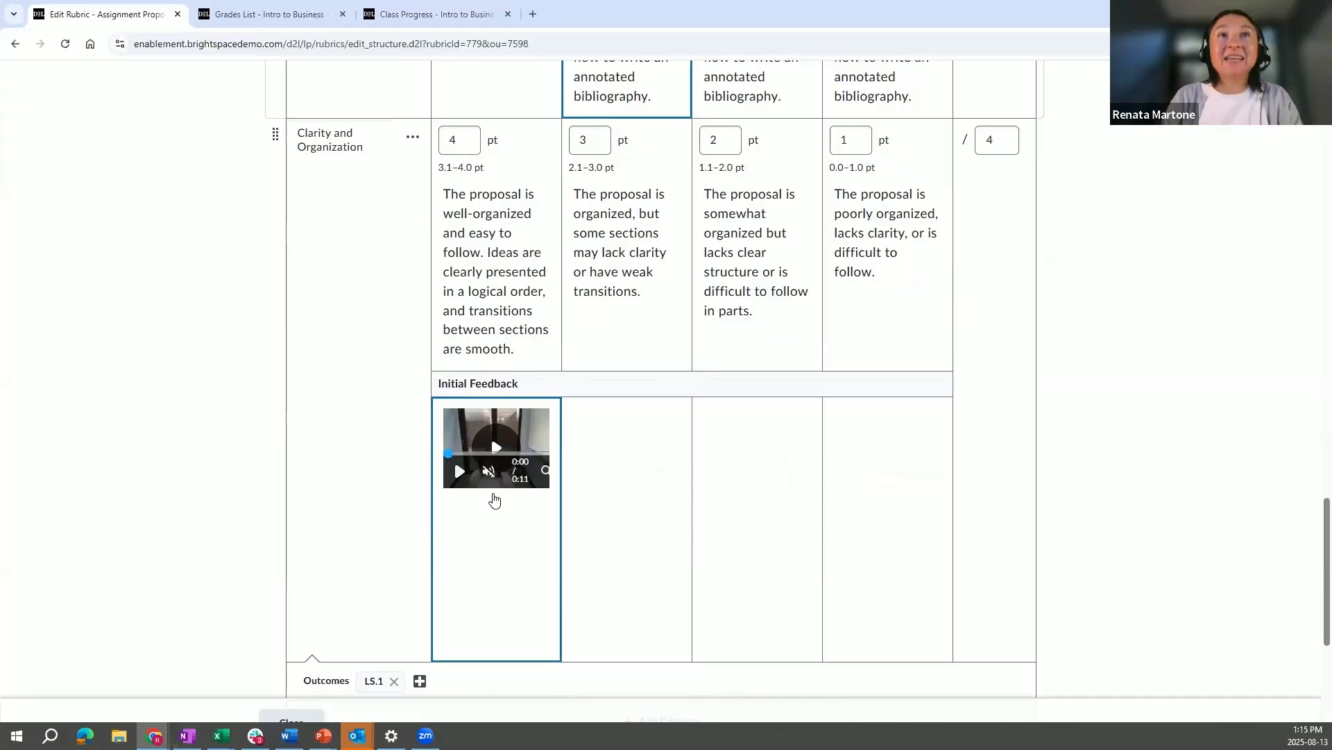
{"action": "left_click", "coordinate": [635, 467]}
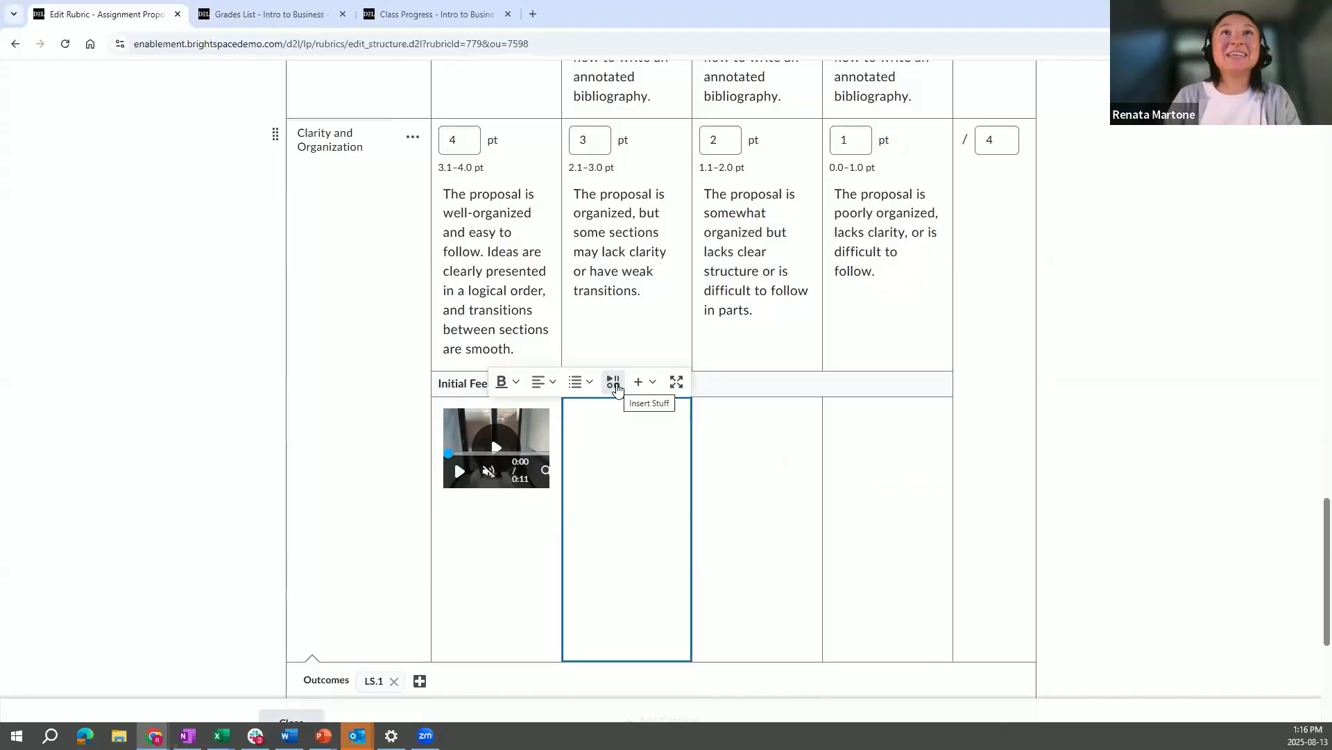
{"action": "left_click", "coordinate": [614, 383]}
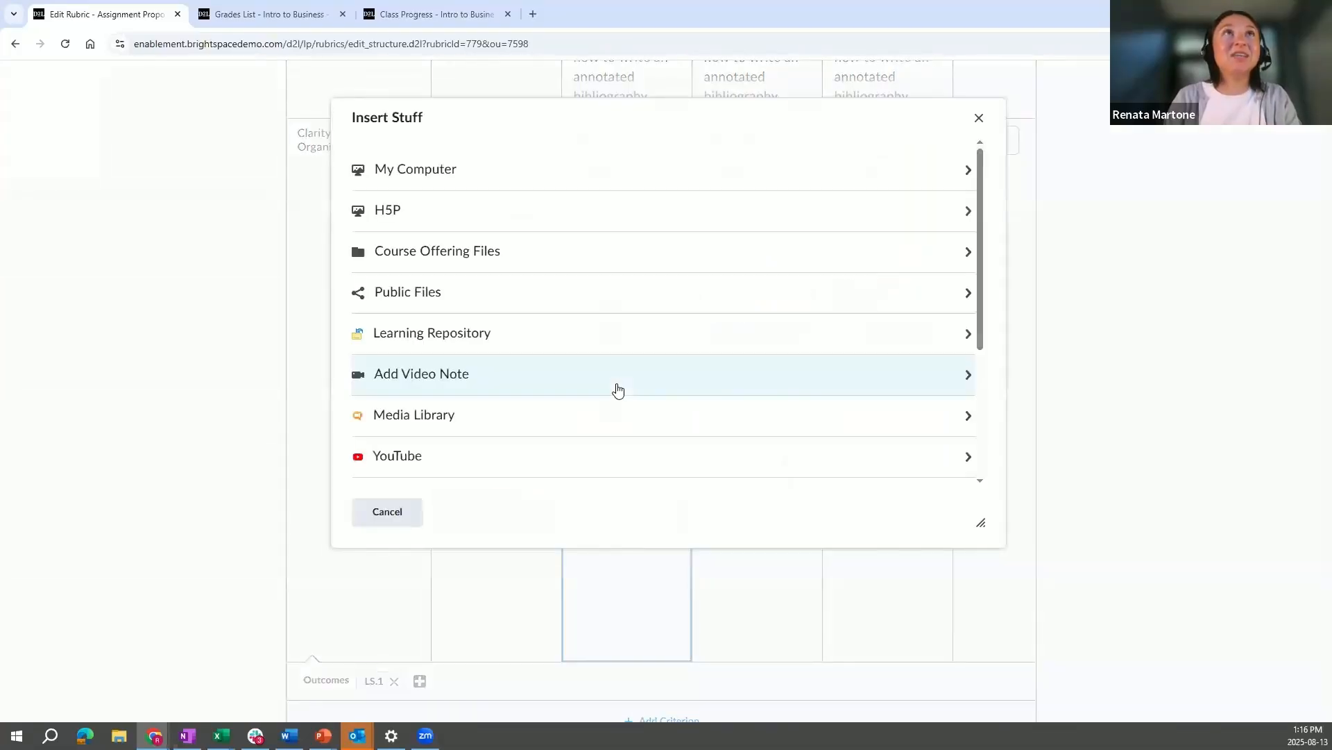
{"action": "left_click", "coordinate": [460, 388]}
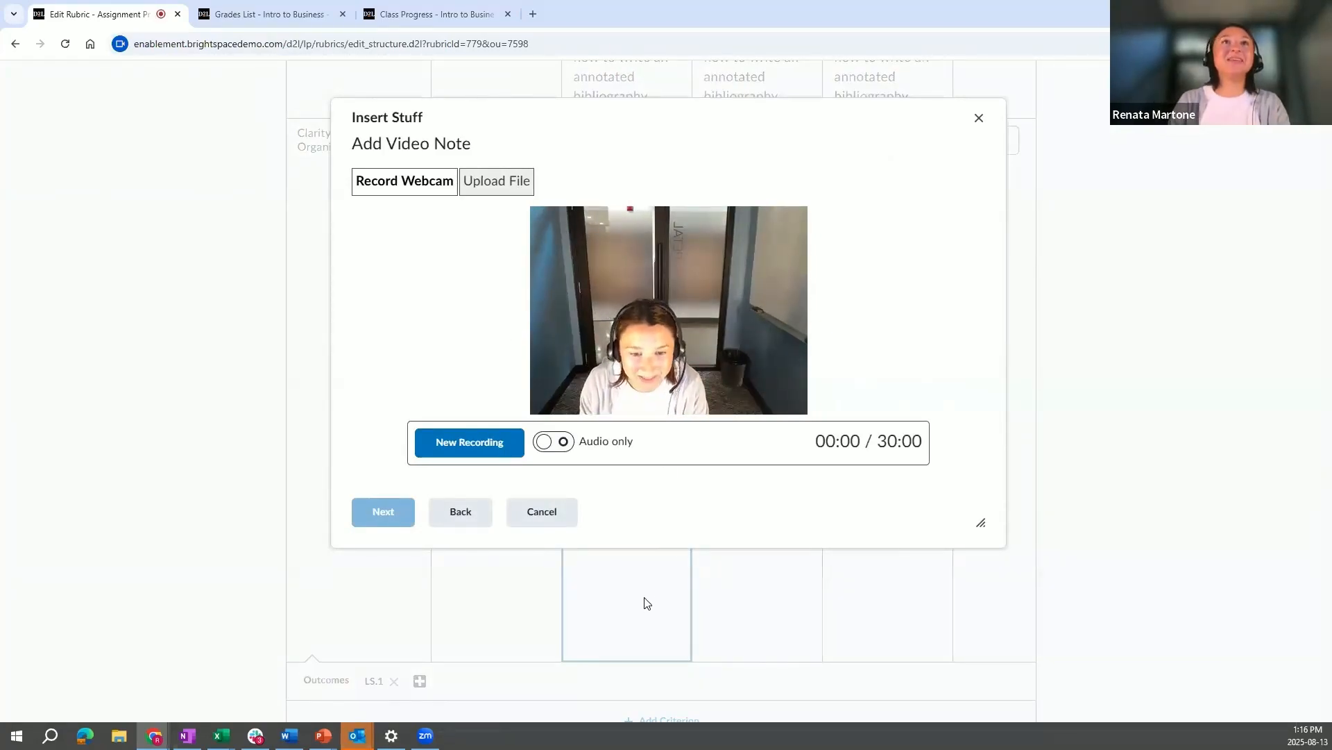
{"action": "left_click", "coordinate": [559, 512]}
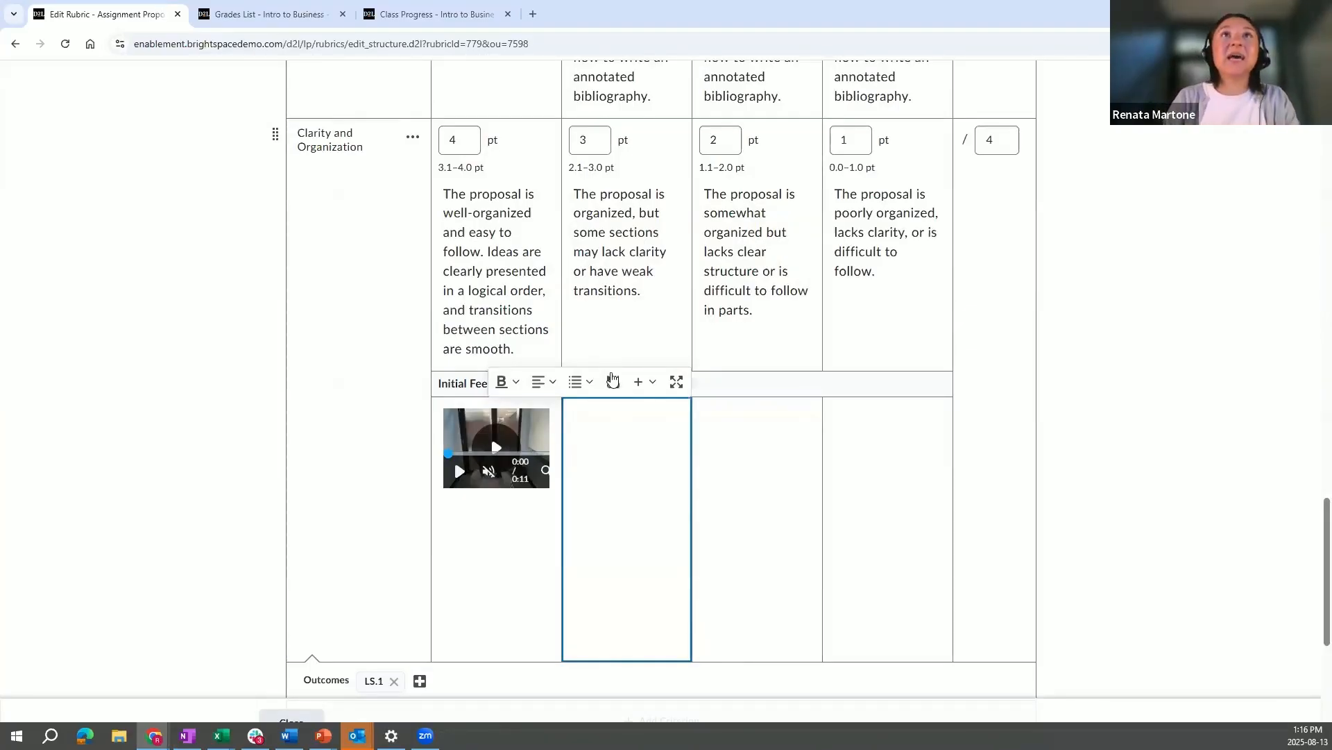
Insert the Media Library video Level 3 Assignment Proposal Next Steps into the Clarity and Organization criterion's Good-level initial feedback.
{"action": "left_click", "coordinate": [613, 383]}
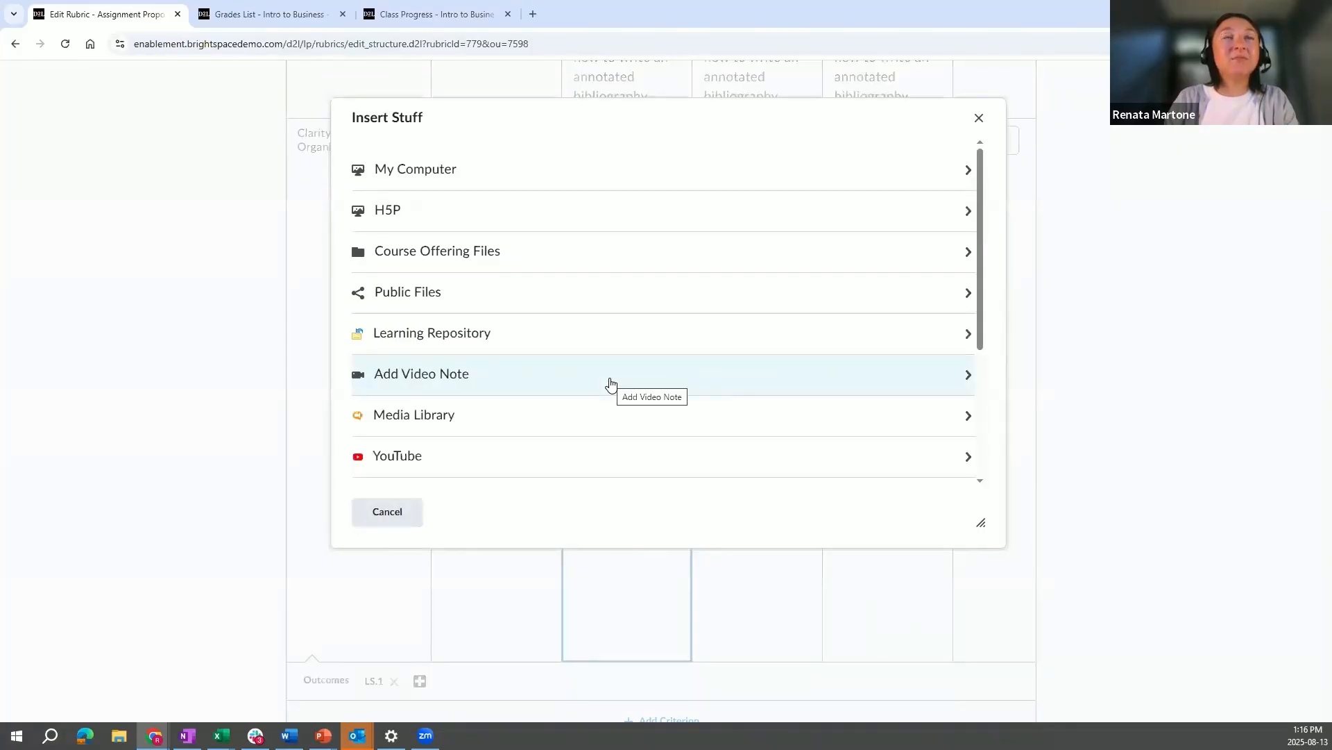
{"action": "left_click", "coordinate": [447, 424]}
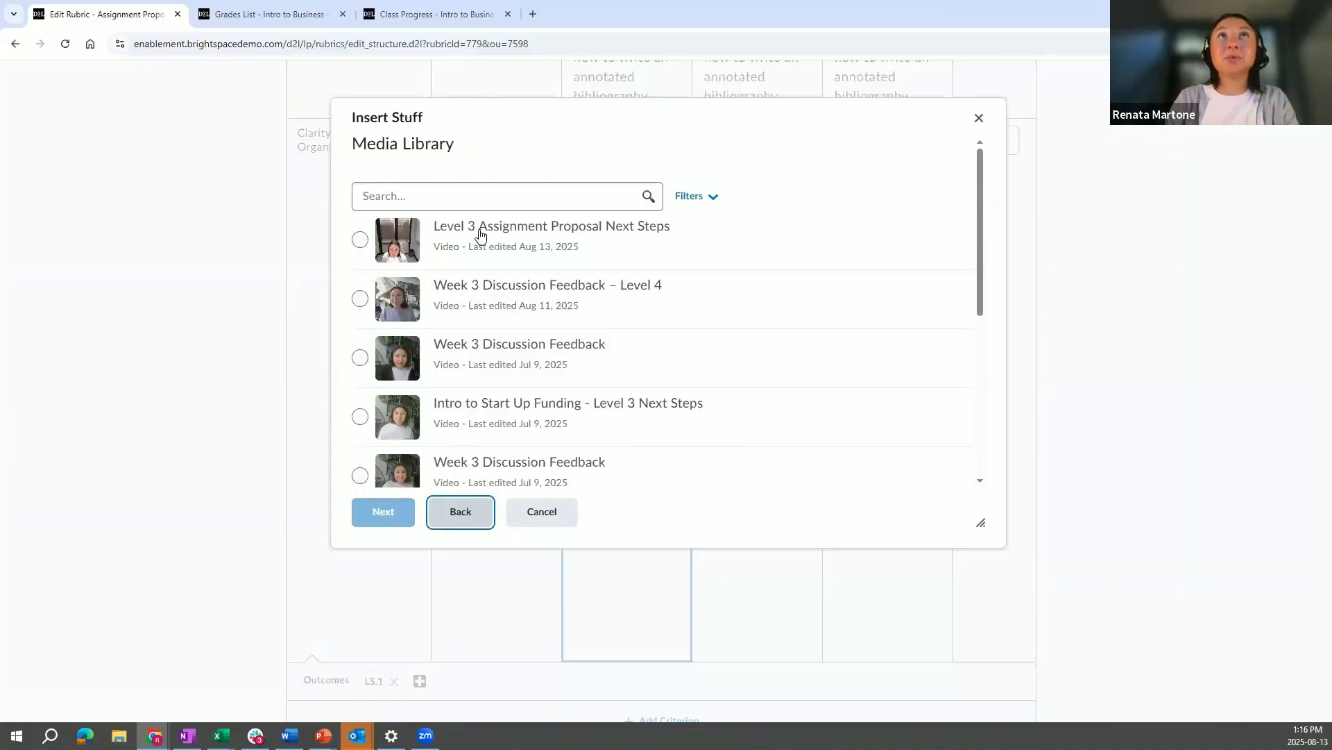
{"action": "left_click", "coordinate": [359, 239]}
{"action": "left_click", "coordinate": [386, 514]}
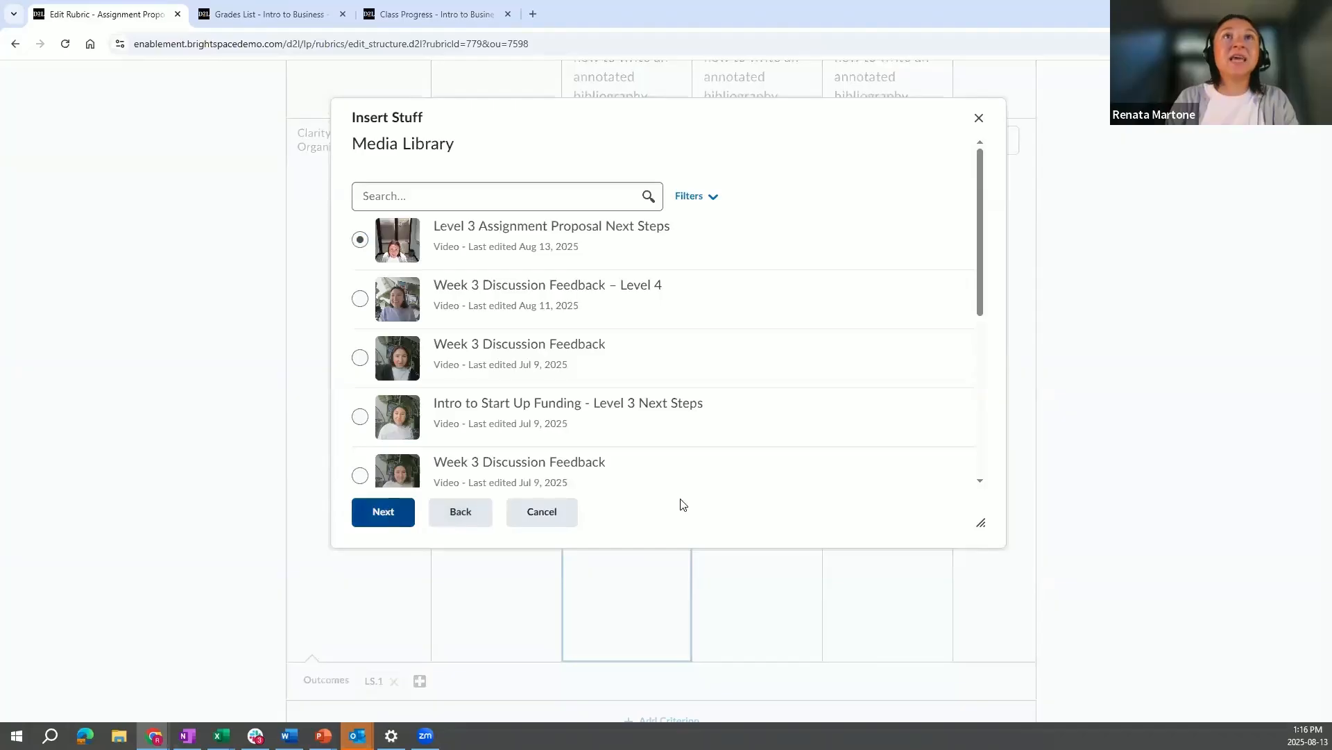
{"action": "scroll", "coordinate": [608, 425], "scroll_direction": "down", "scroll_amount": 2}
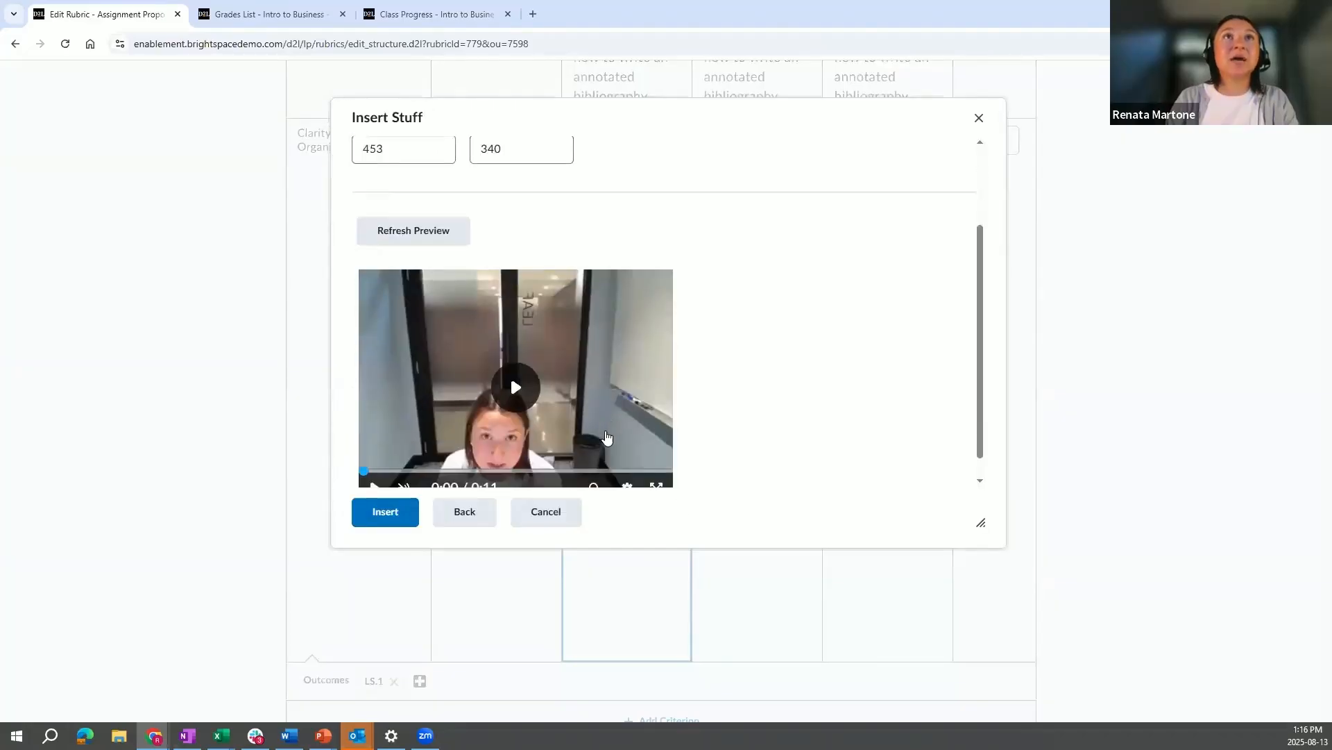
{"action": "scroll", "coordinate": [608, 425], "scroll_direction": "down", "scroll_amount": 1}
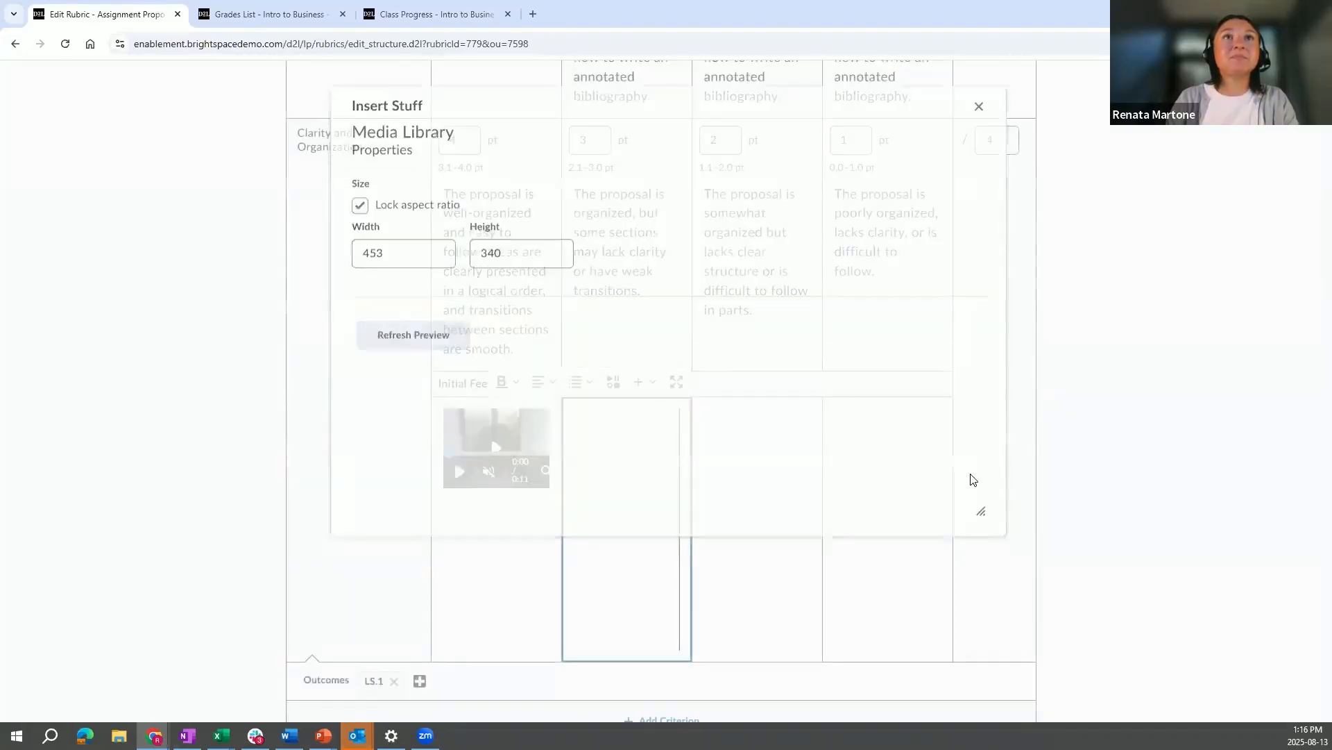
{"action": "left_click", "coordinate": [783, 446]}
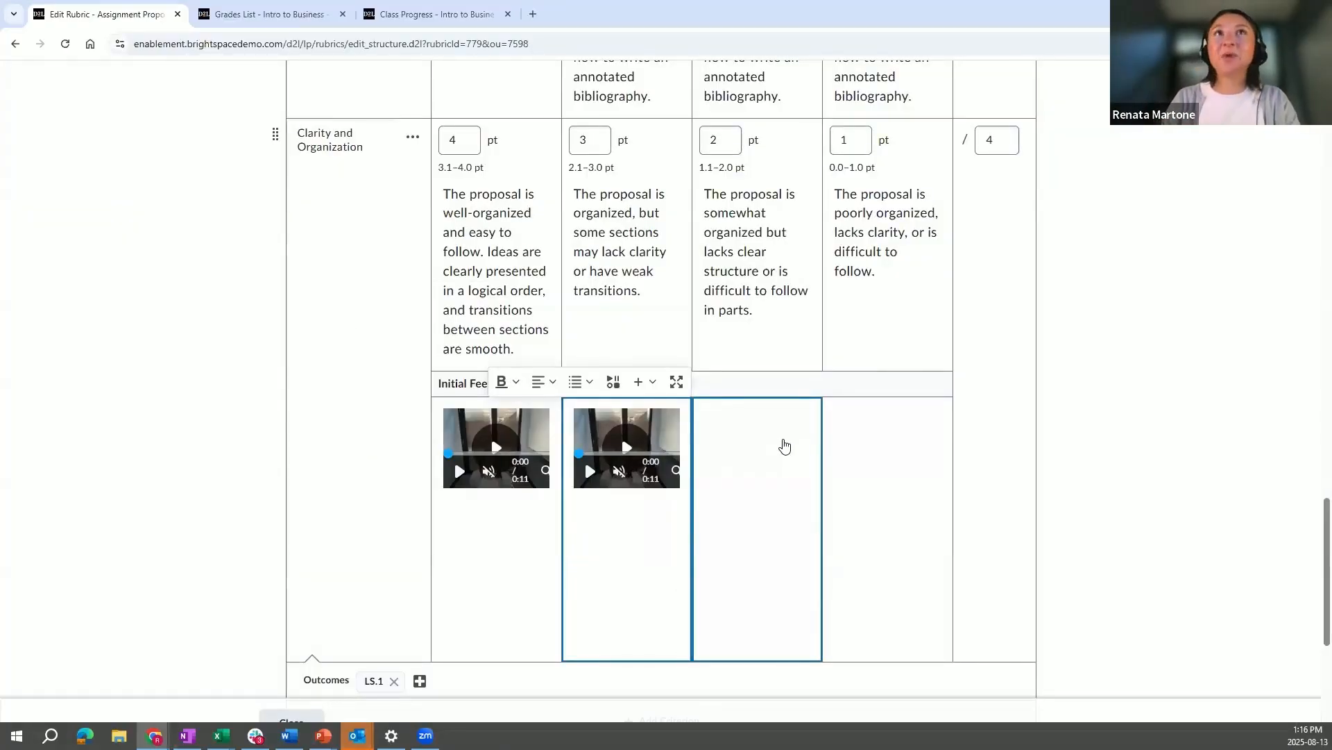
Examine the rubric's overall score levels and its visibility, learning outcomes, score visibility, description and availability options.
{"action": "scroll", "coordinate": [784, 445], "scroll_direction": "down", "scroll_amount": 2}
{"action": "scroll", "coordinate": [784, 445], "scroll_direction": "down", "scroll_amount": 4}
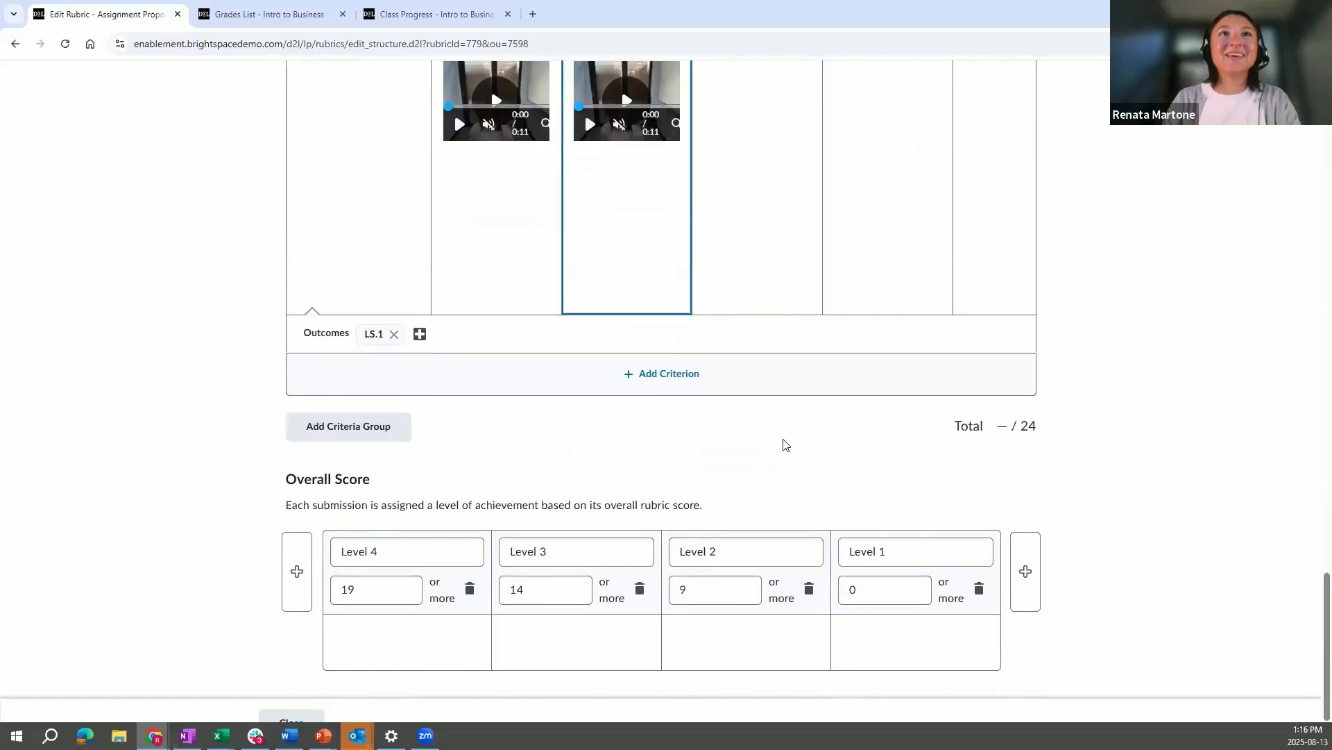
{"action": "left_click", "coordinate": [526, 674]}
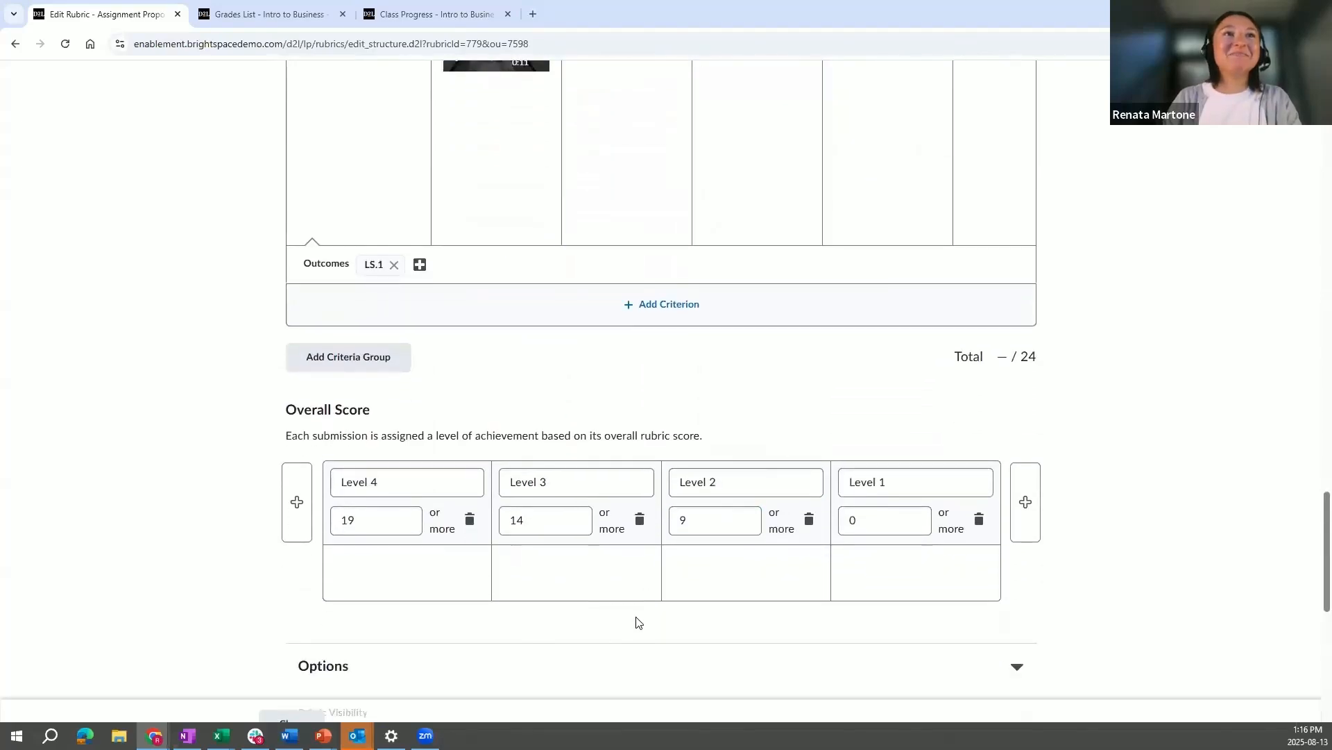
{"action": "scroll", "coordinate": [635, 622], "scroll_direction": "down", "scroll_amount": 6}
{"action": "scroll", "coordinate": [635, 622], "scroll_direction": "down", "scroll_amount": 1}
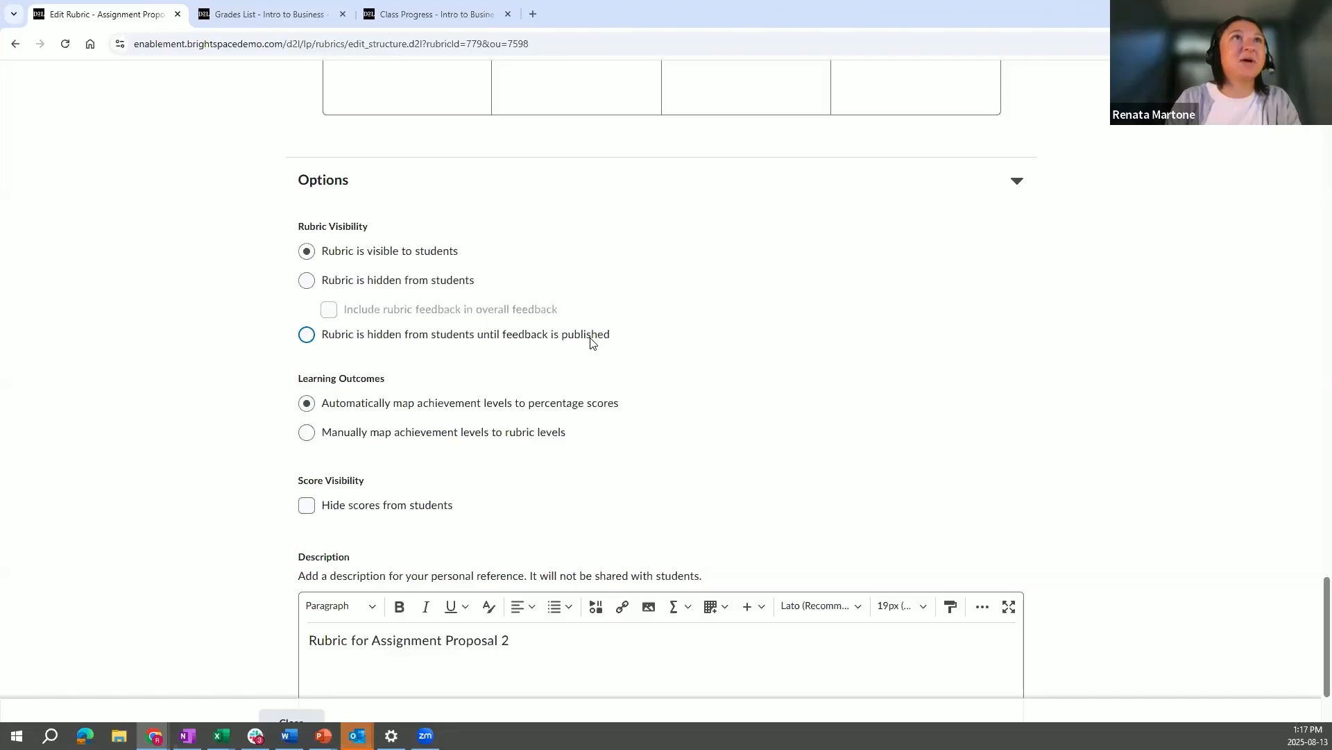
{"action": "scroll", "coordinate": [586, 604], "scroll_direction": "down", "scroll_amount": 1}
{"action": "scroll", "coordinate": [611, 583], "scroll_direction": "up", "scroll_amount": 5}
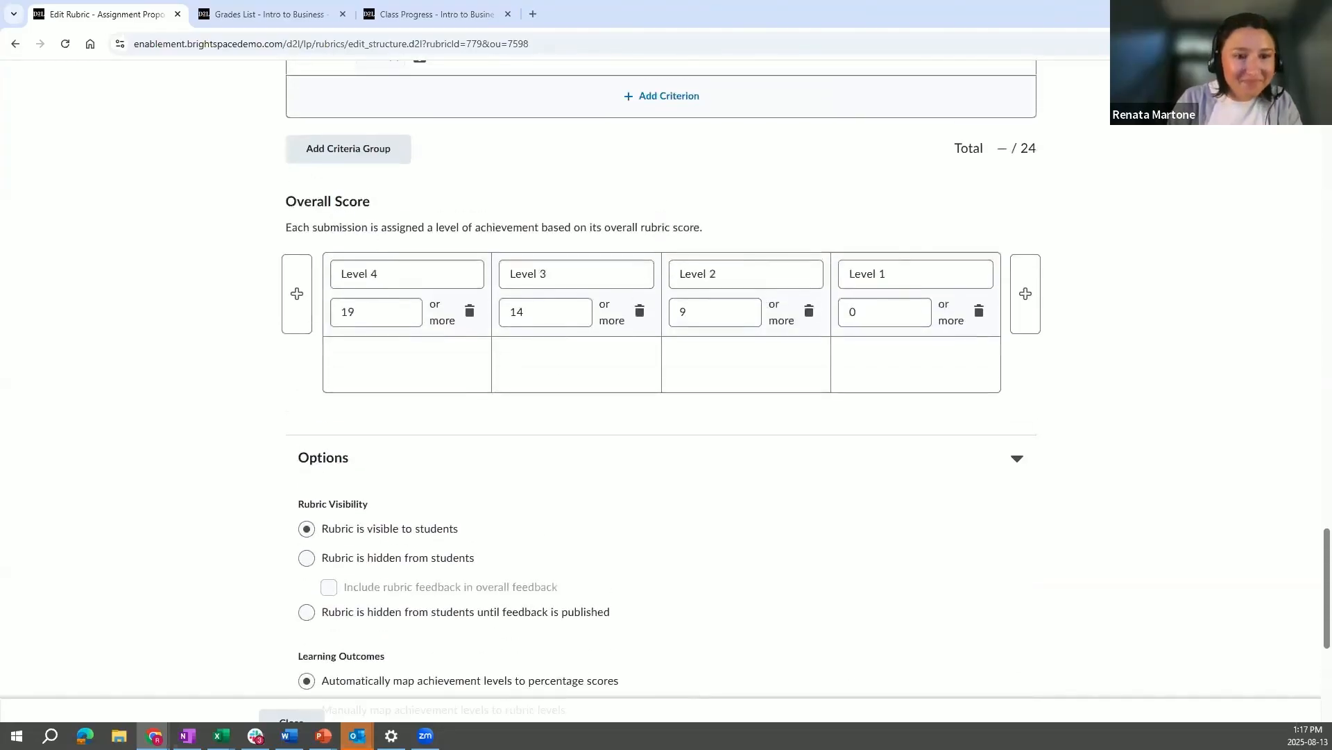
{"action": "scroll", "coordinate": [632, 567], "scroll_direction": "down", "scroll_amount": 2}
{"action": "scroll", "coordinate": [632, 567], "scroll_direction": "down", "scroll_amount": 2}
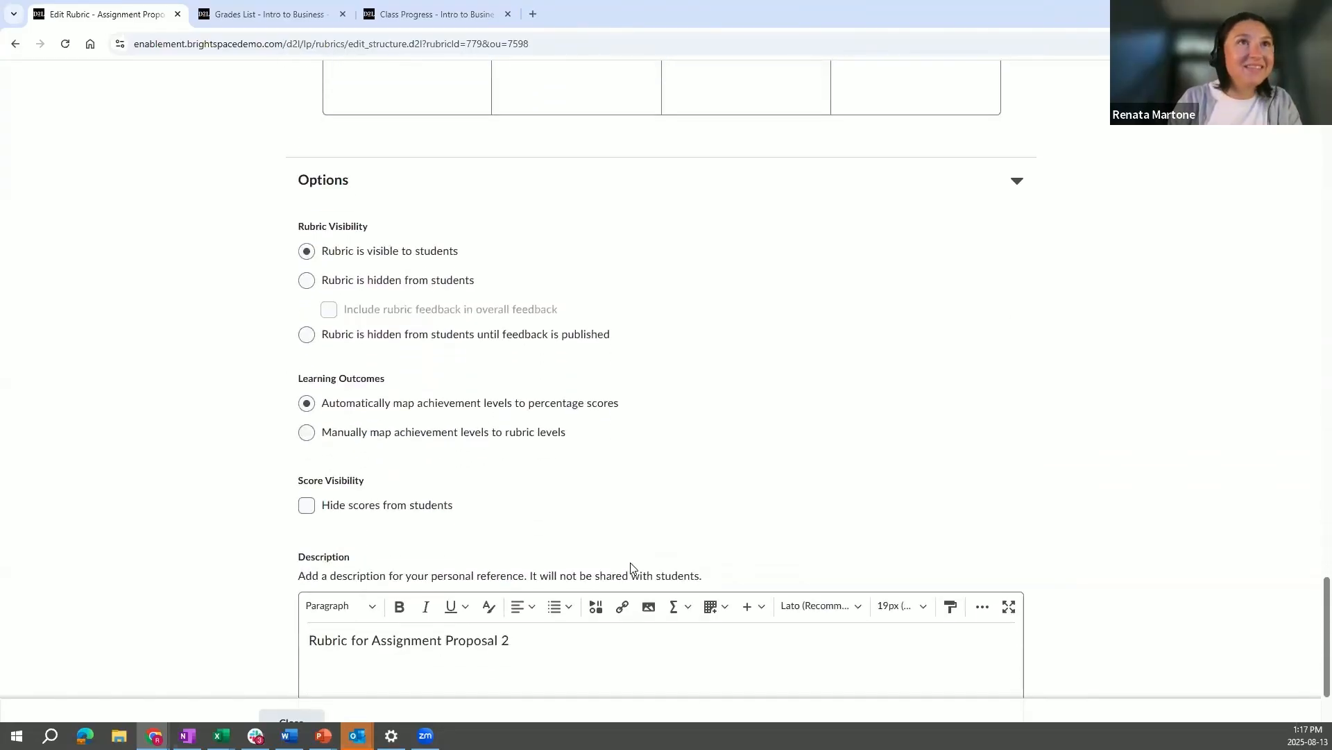
{"action": "scroll", "coordinate": [632, 567], "scroll_direction": "down", "scroll_amount": 2}
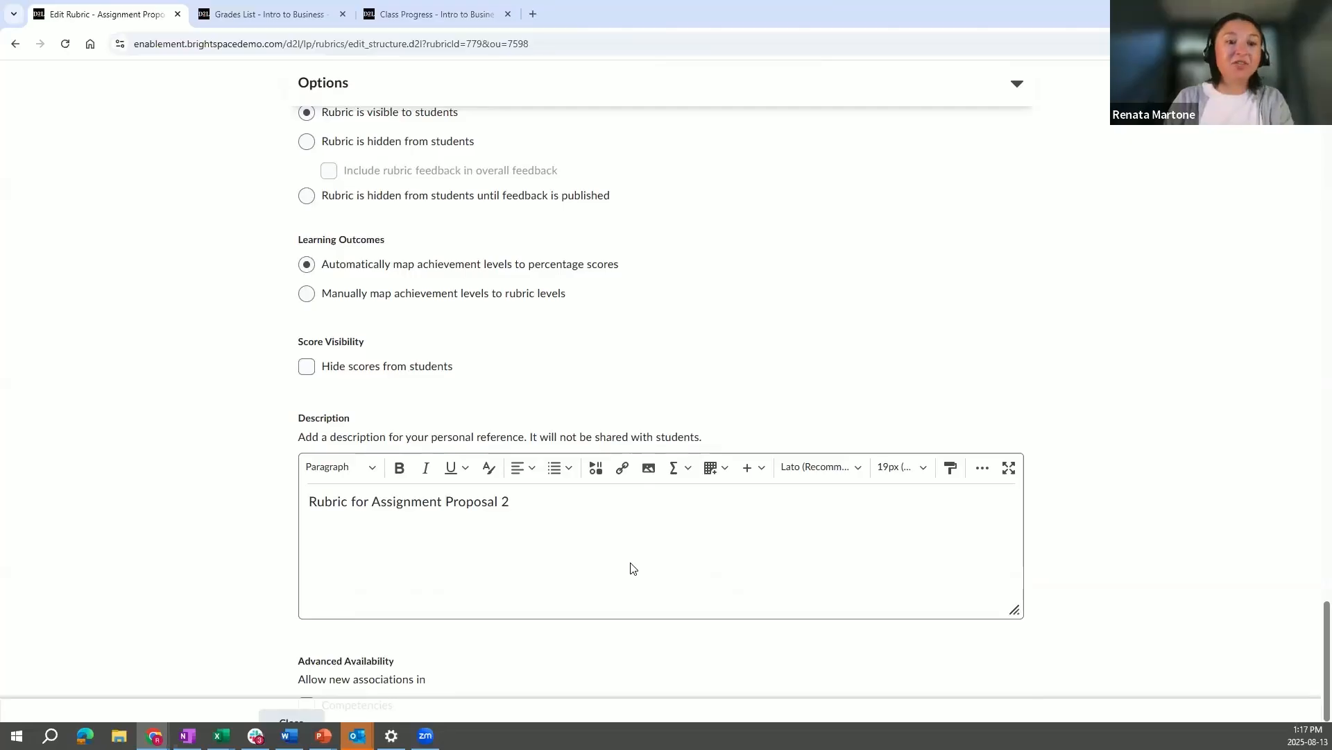
{"action": "scroll", "coordinate": [632, 568], "scroll_direction": "down", "scroll_amount": 1}
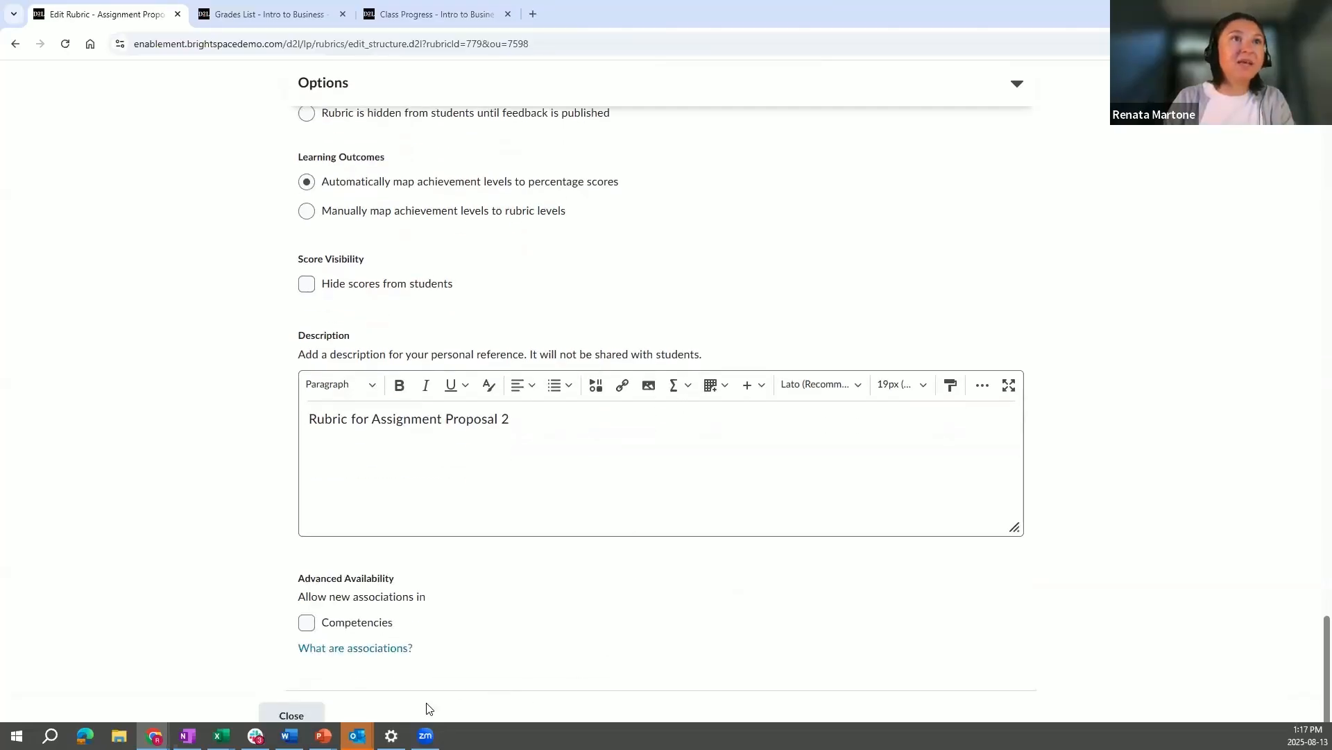
Check which statuses the rubric can be given, without changing its status.
{"action": "left_click_drag", "start_coordinate": [1314, 621], "coordinate": [1304, 137]}
{"action": "scroll", "coordinate": [1305, 136], "scroll_direction": "up", "scroll_amount": 10}
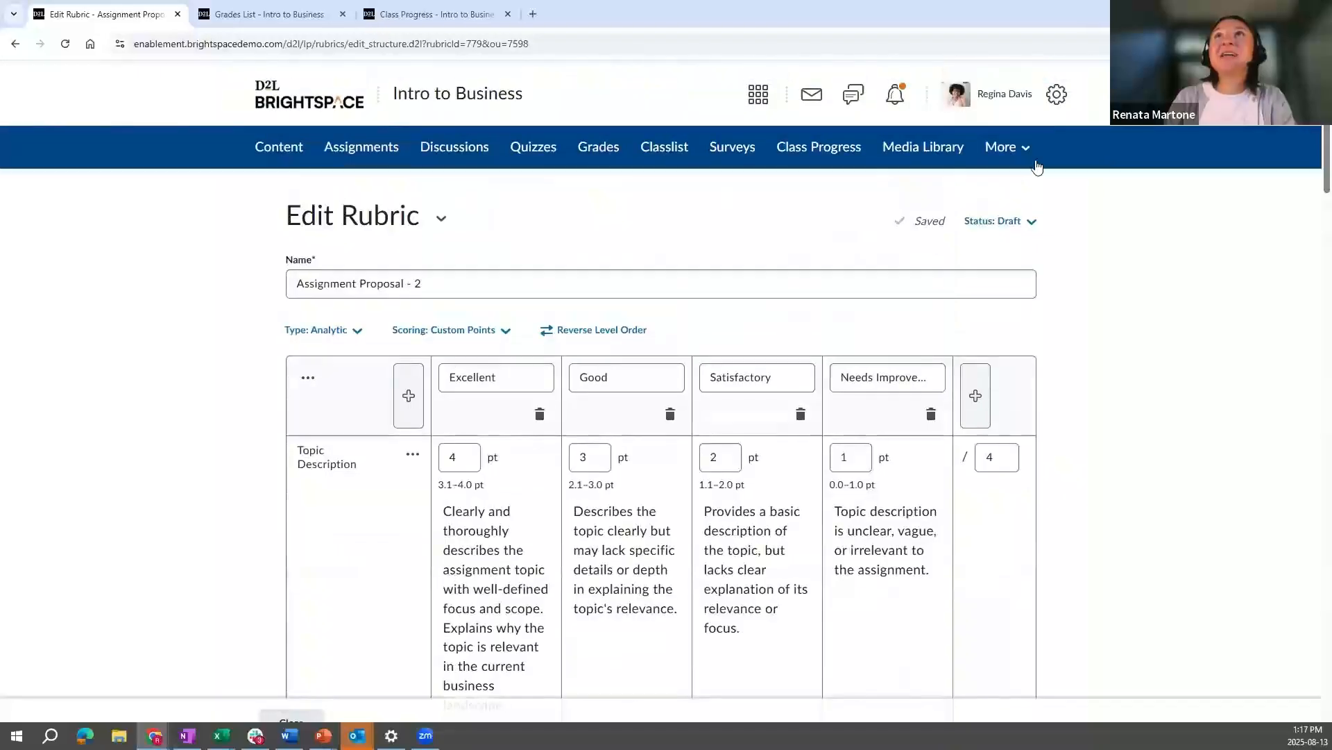
{"action": "left_click", "coordinate": [1013, 229]}
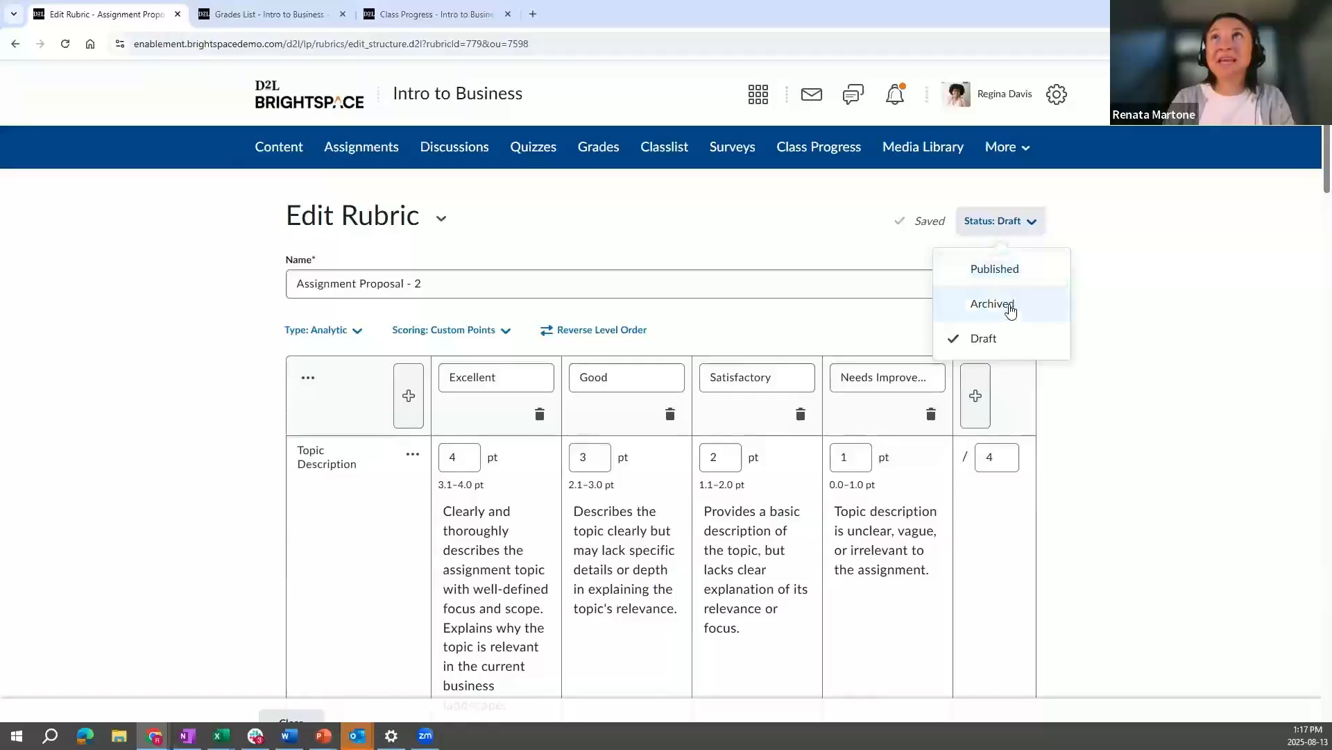
{"action": "left_click", "coordinate": [1156, 291]}
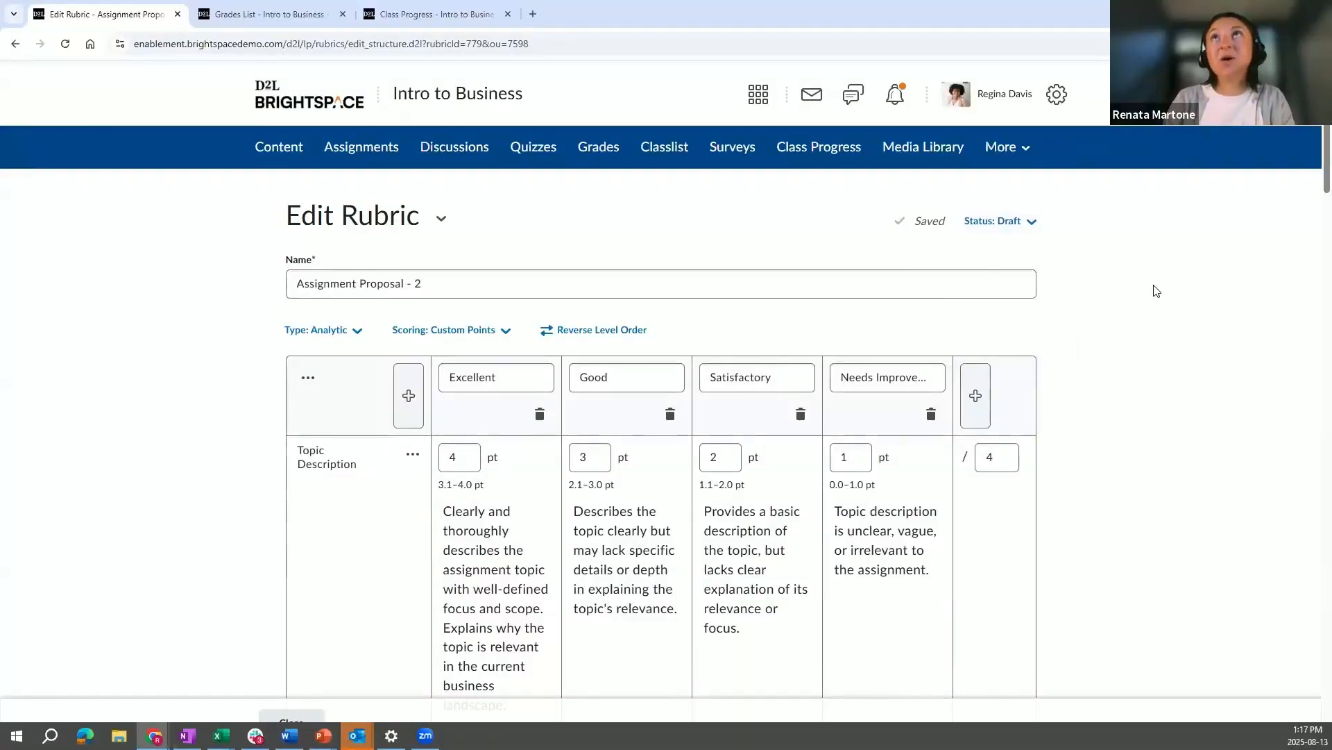
Close the Assignment Proposal - 2 rubric and review the course's list of rubrics.
{"action": "scroll", "coordinate": [1157, 290], "scroll_direction": "down", "scroll_amount": 3}
{"action": "left_click_drag", "start_coordinate": [1323, 204], "coordinate": [1322, 703]}
{"action": "scroll", "coordinate": [462, 566], "scroll_direction": "down", "scroll_amount": 1}
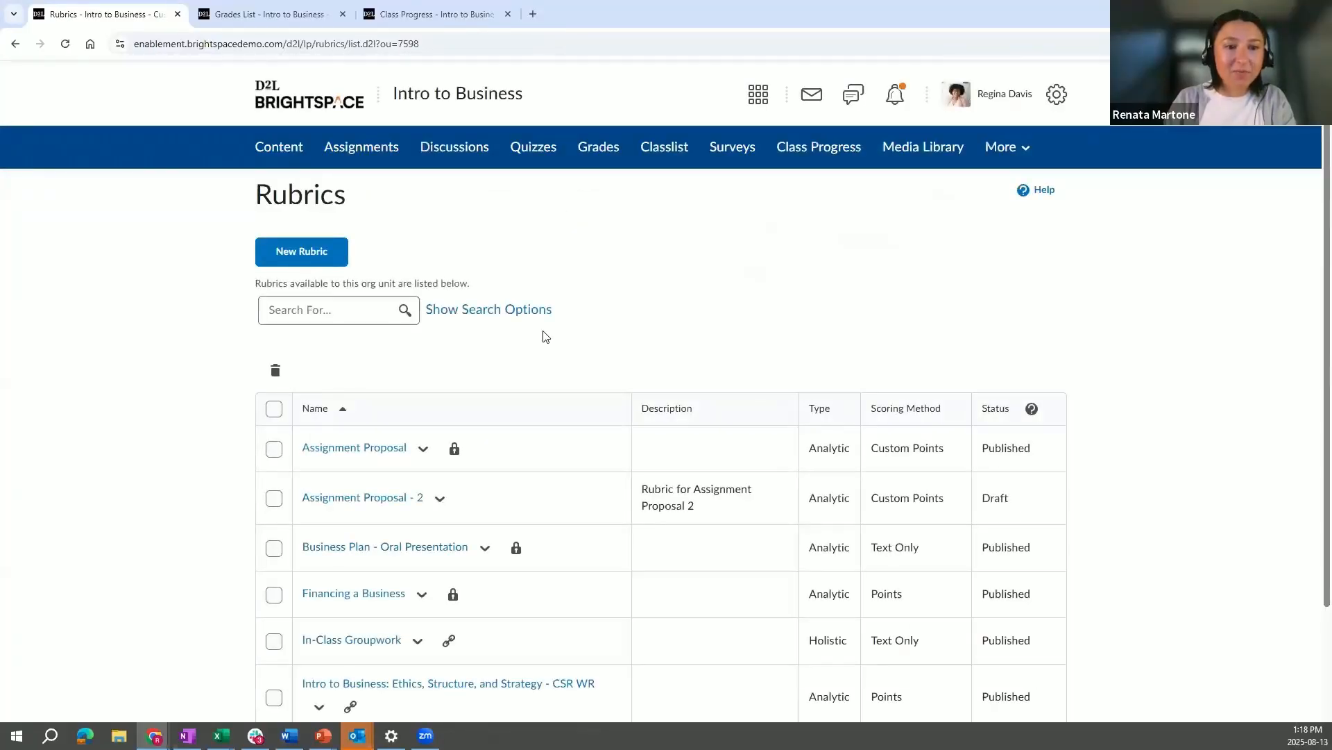
{"action": "scroll", "coordinate": [764, 327], "scroll_direction": "down", "scroll_amount": 2}
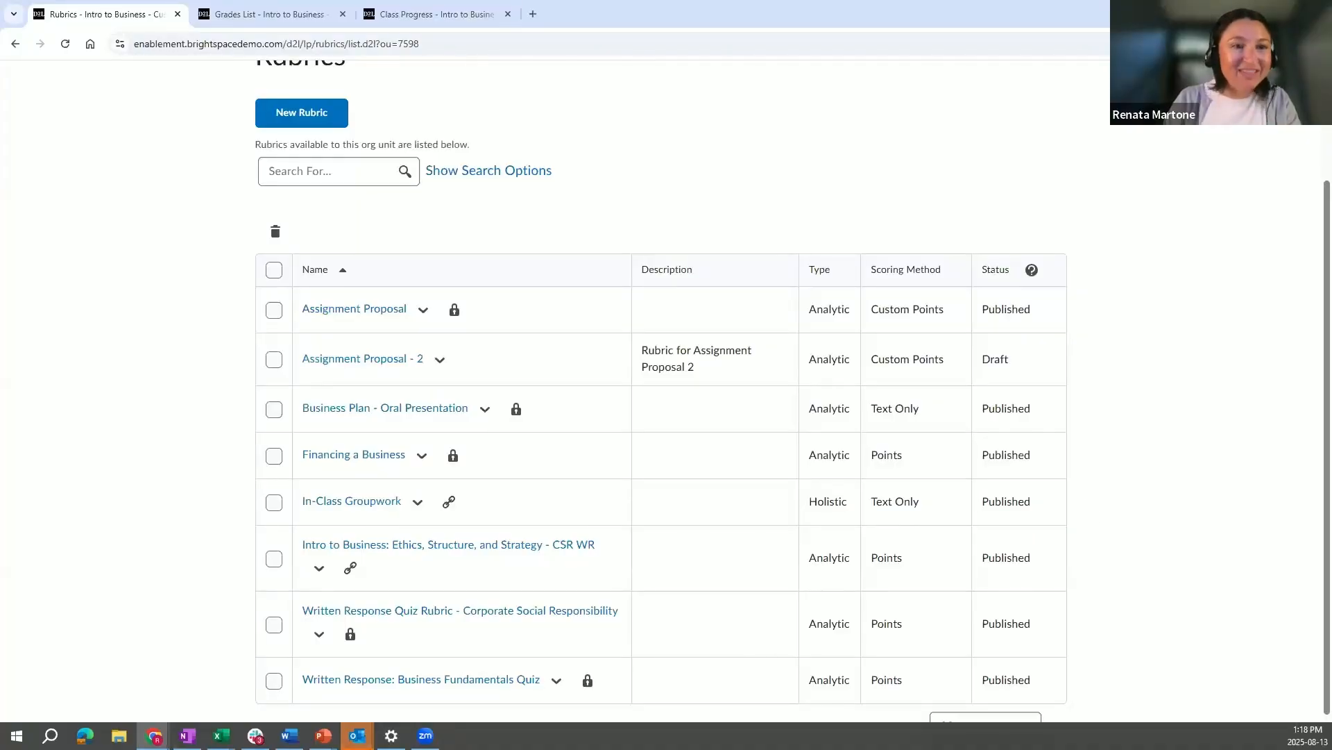
{"action": "scroll", "coordinate": [321, 447], "scroll_direction": "up", "scroll_amount": 2}
Open the first My Learning Goals for Intro to Business assignment for editing and check its evaluation and feedback settings.
{"action": "left_click", "coordinate": [367, 148]}
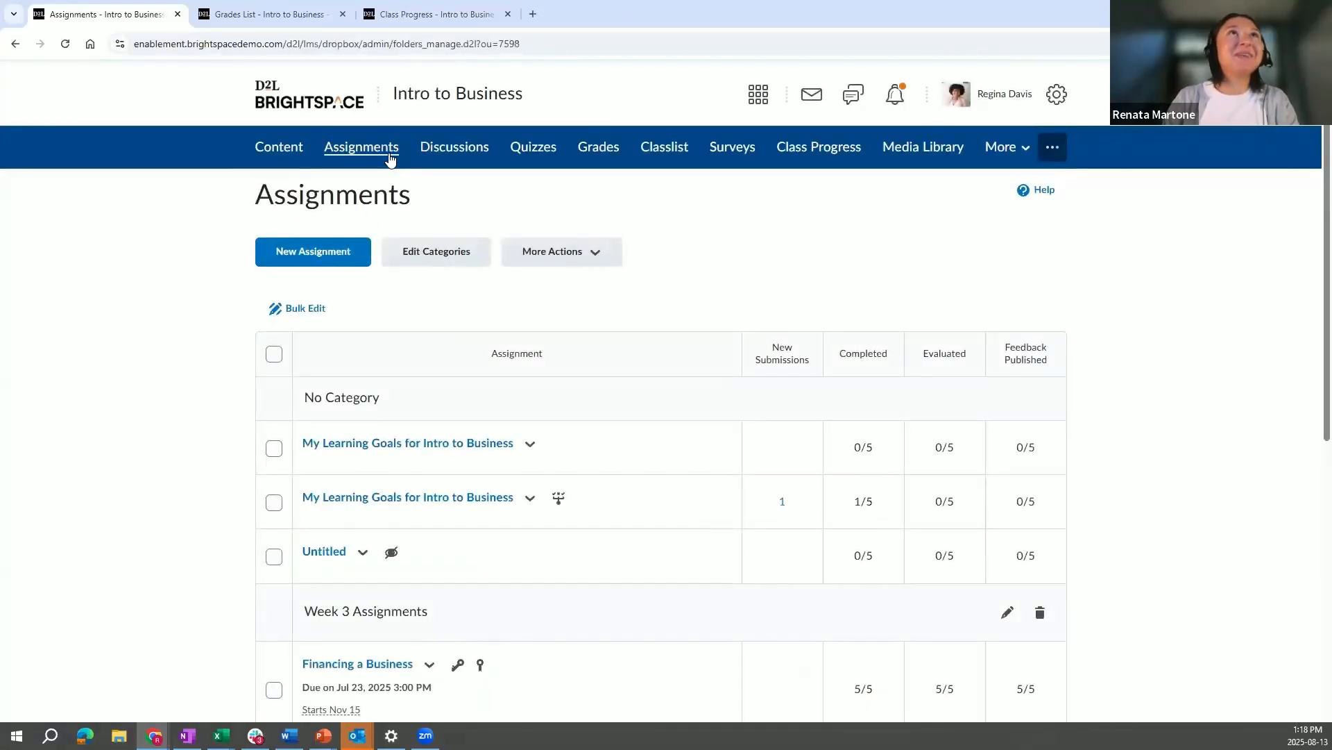
{"action": "left_click", "coordinate": [534, 456]}
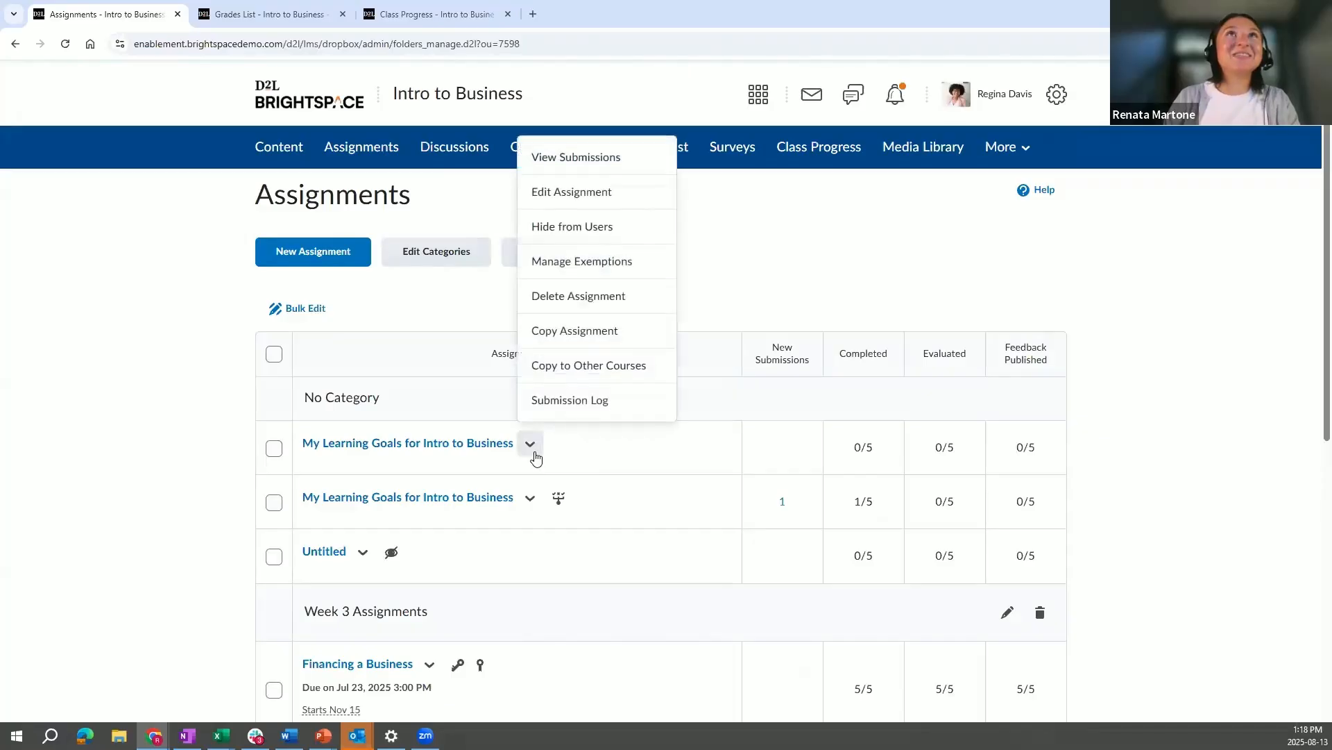
{"action": "left_click", "coordinate": [566, 203]}
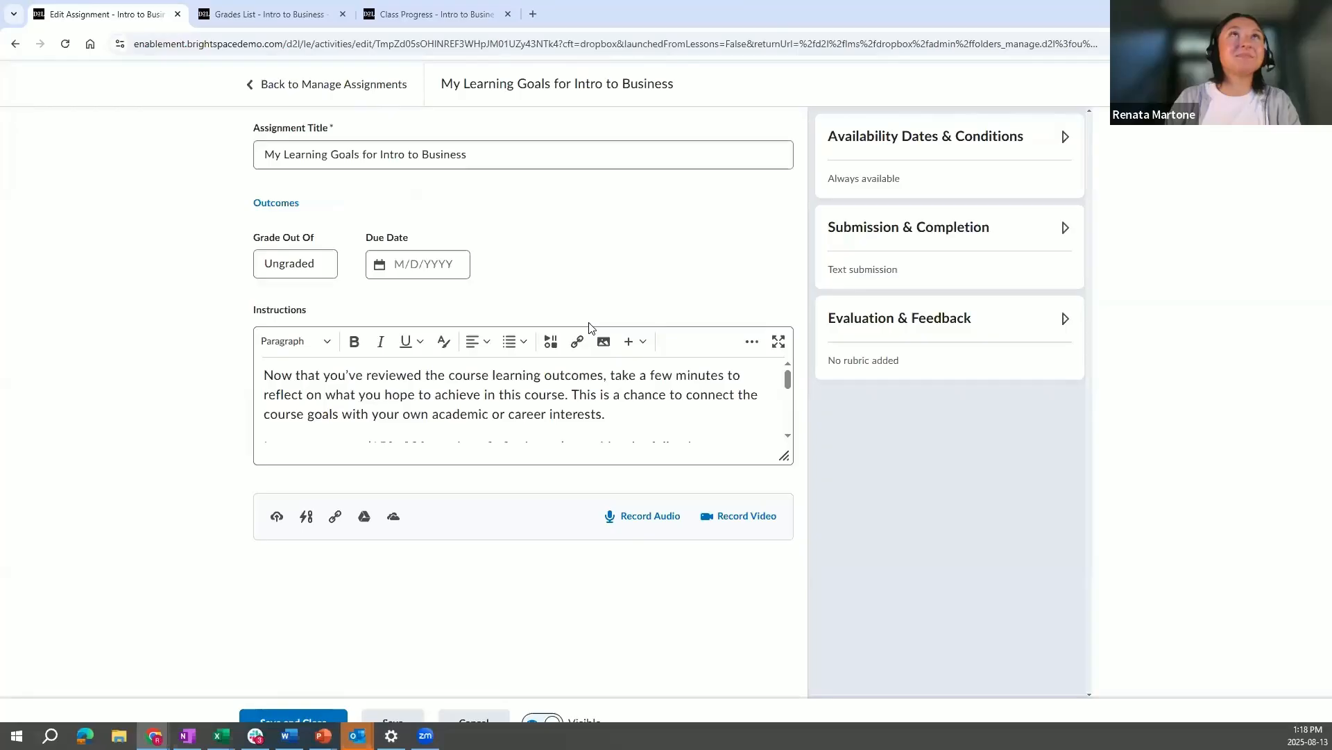
{"action": "left_click", "coordinate": [891, 321]}
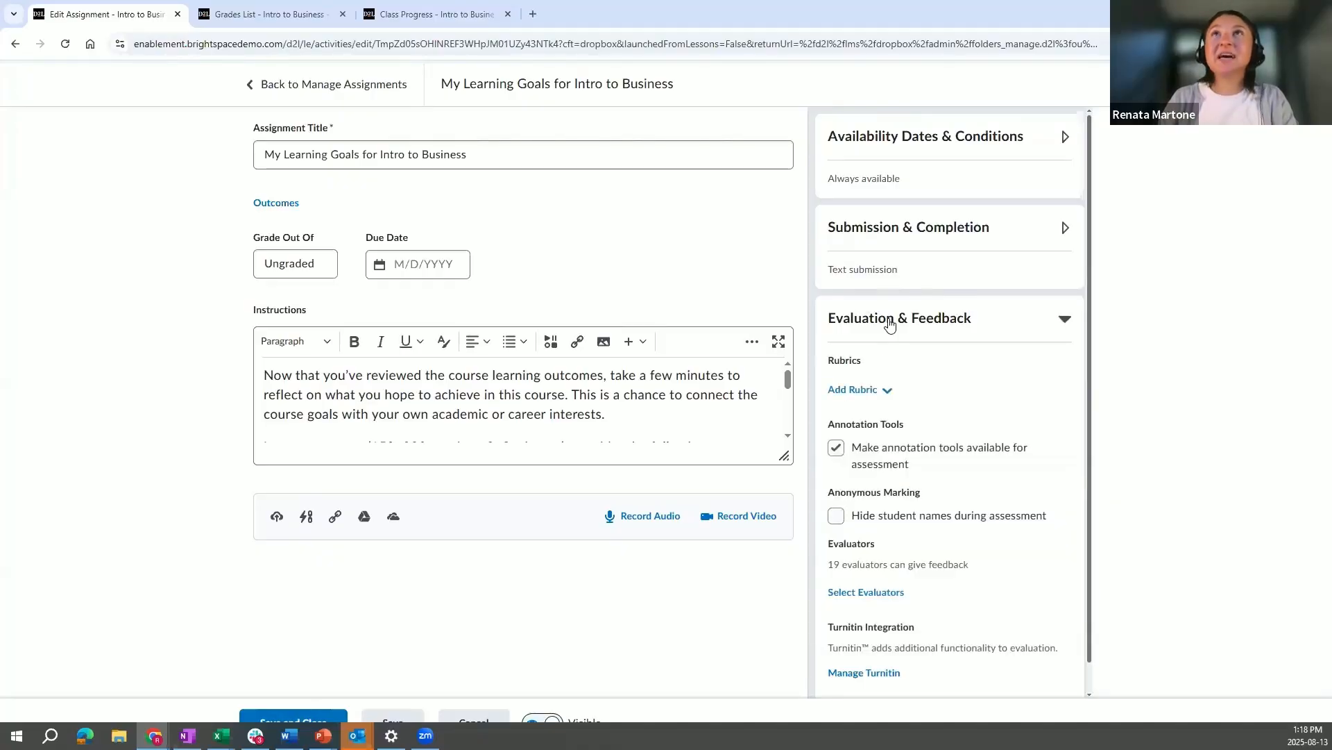
{"action": "left_click", "coordinate": [890, 322]}
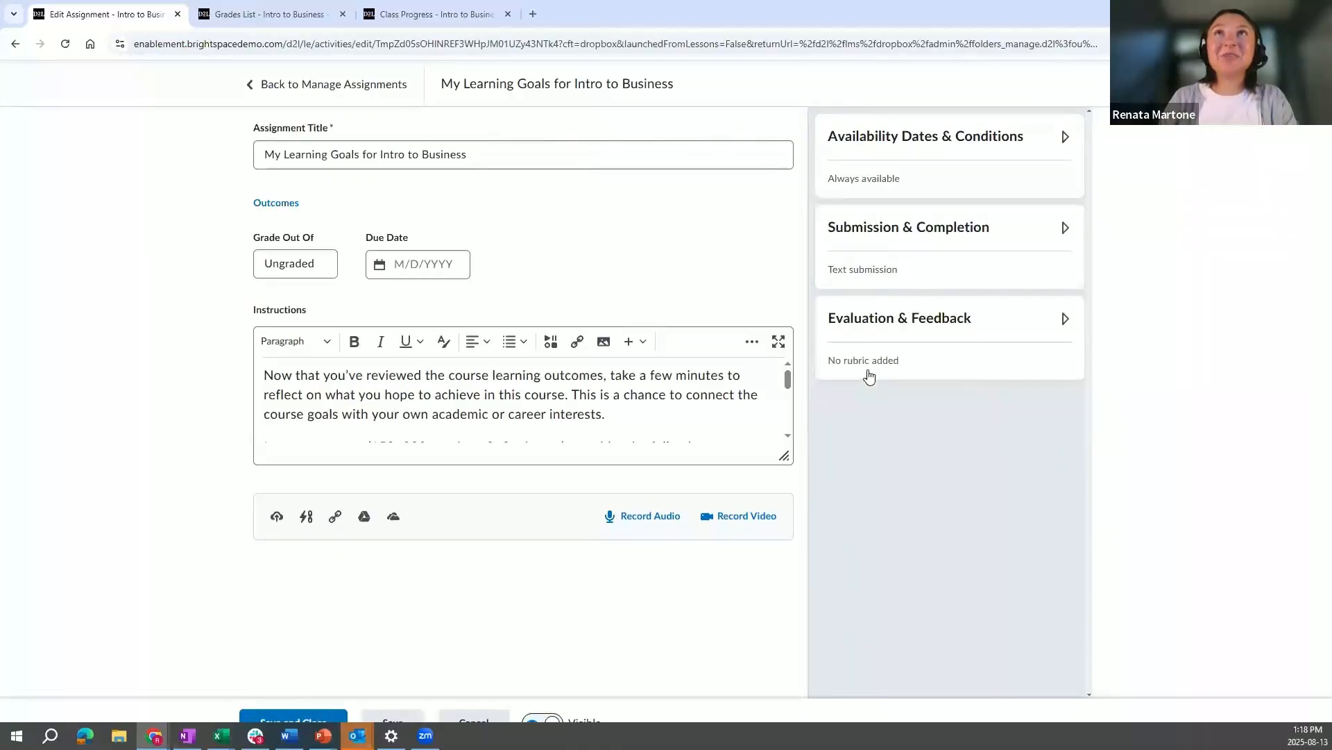
Attach the existing Financing a Business rubric to the My Learning Goals for Intro to Business assignment.
{"action": "left_click", "coordinate": [878, 324]}
{"action": "left_click", "coordinate": [875, 399]}
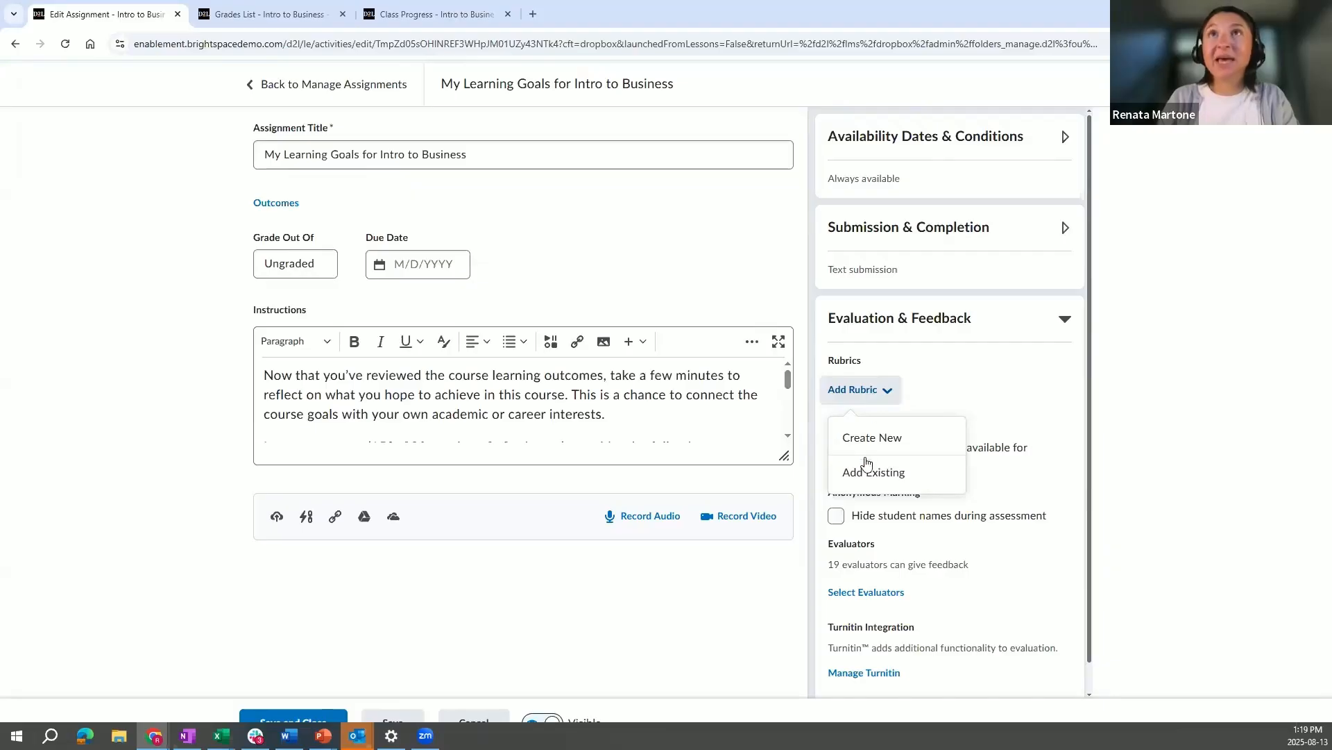
{"action": "left_click", "coordinate": [864, 479]}
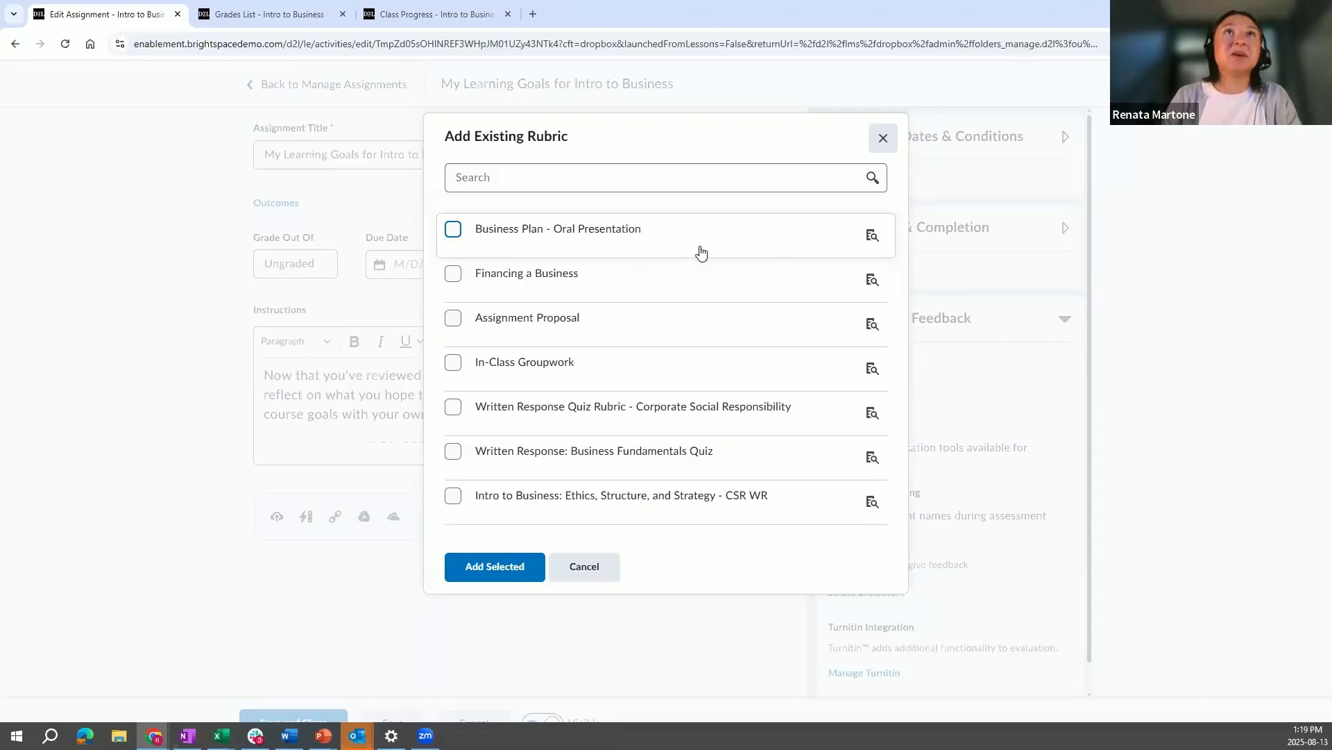
{"action": "left_click", "coordinate": [507, 281]}
{"action": "left_click", "coordinate": [501, 575]}
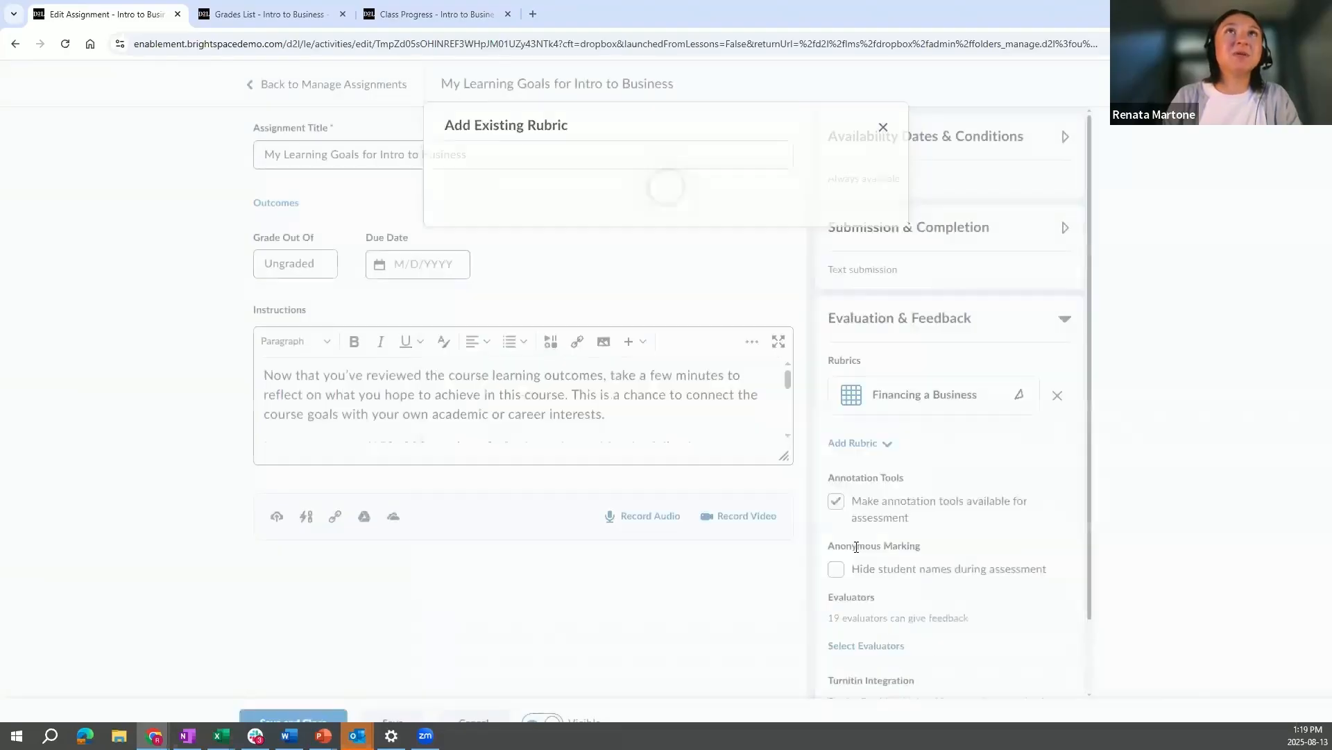
Preview the criteria and achievement levels of the attached Financing a Business rubric, and collapse it again.
{"action": "left_click", "coordinate": [957, 406]}
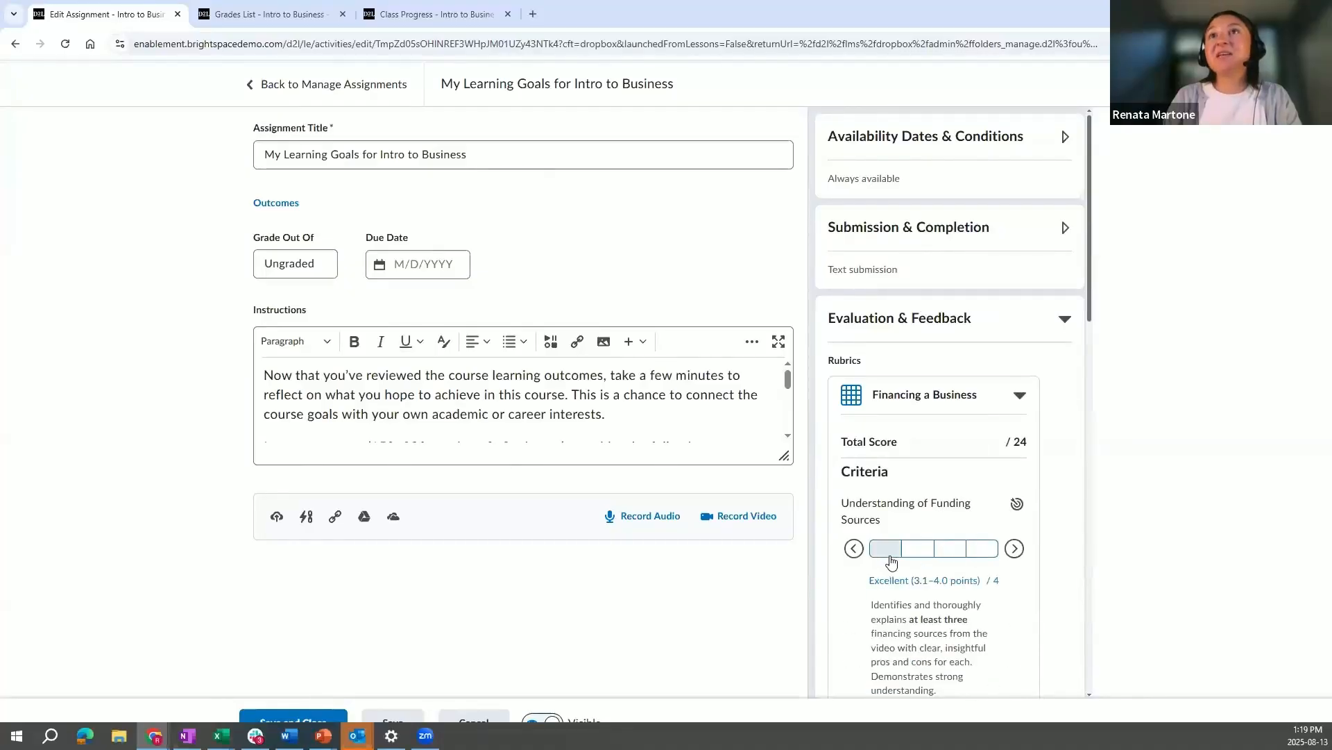
{"action": "left_click_drag", "start_coordinate": [1089, 321], "coordinate": [1098, 411]}
{"action": "scroll", "coordinate": [1067, 384], "scroll_direction": "down", "scroll_amount": 2}
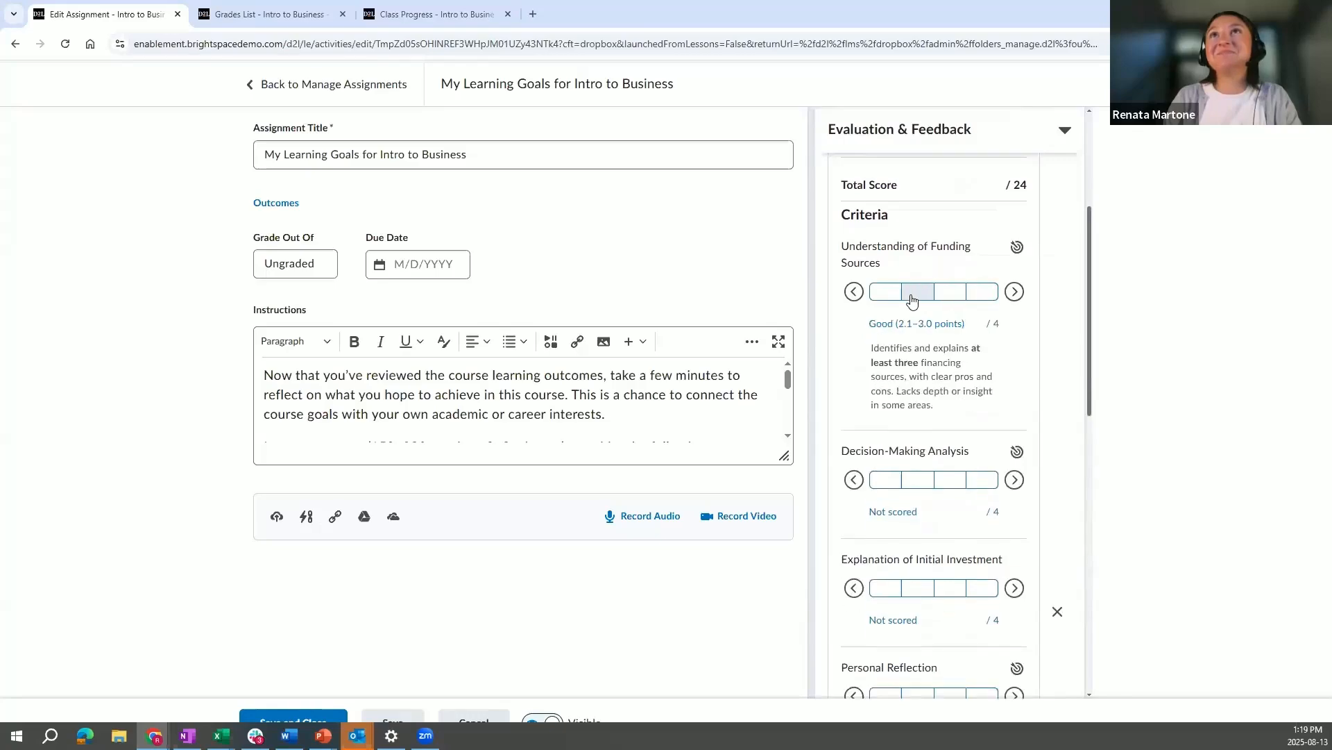
{"action": "scroll", "coordinate": [1041, 304], "scroll_direction": "down", "scroll_amount": 1}
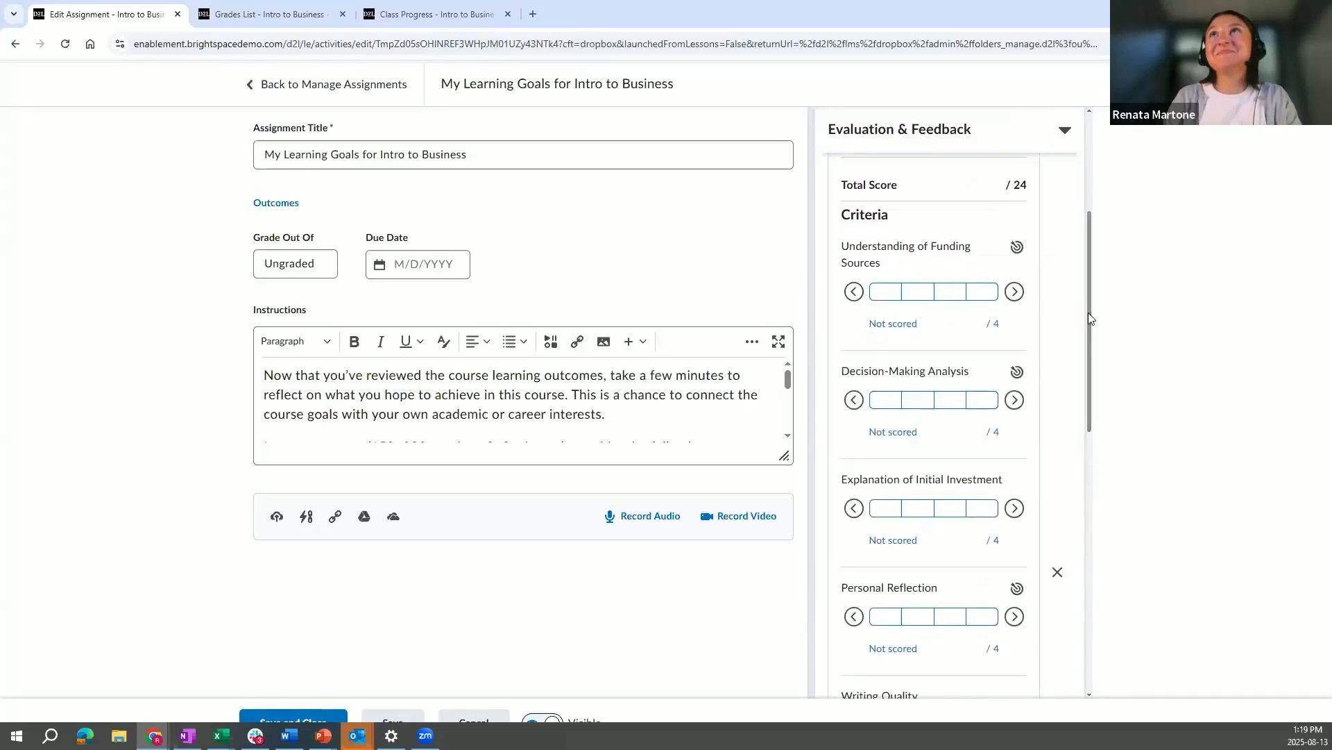
{"action": "scroll", "coordinate": [1088, 318], "scroll_direction": "up", "scroll_amount": 4}
{"action": "left_click", "coordinate": [1020, 347]}
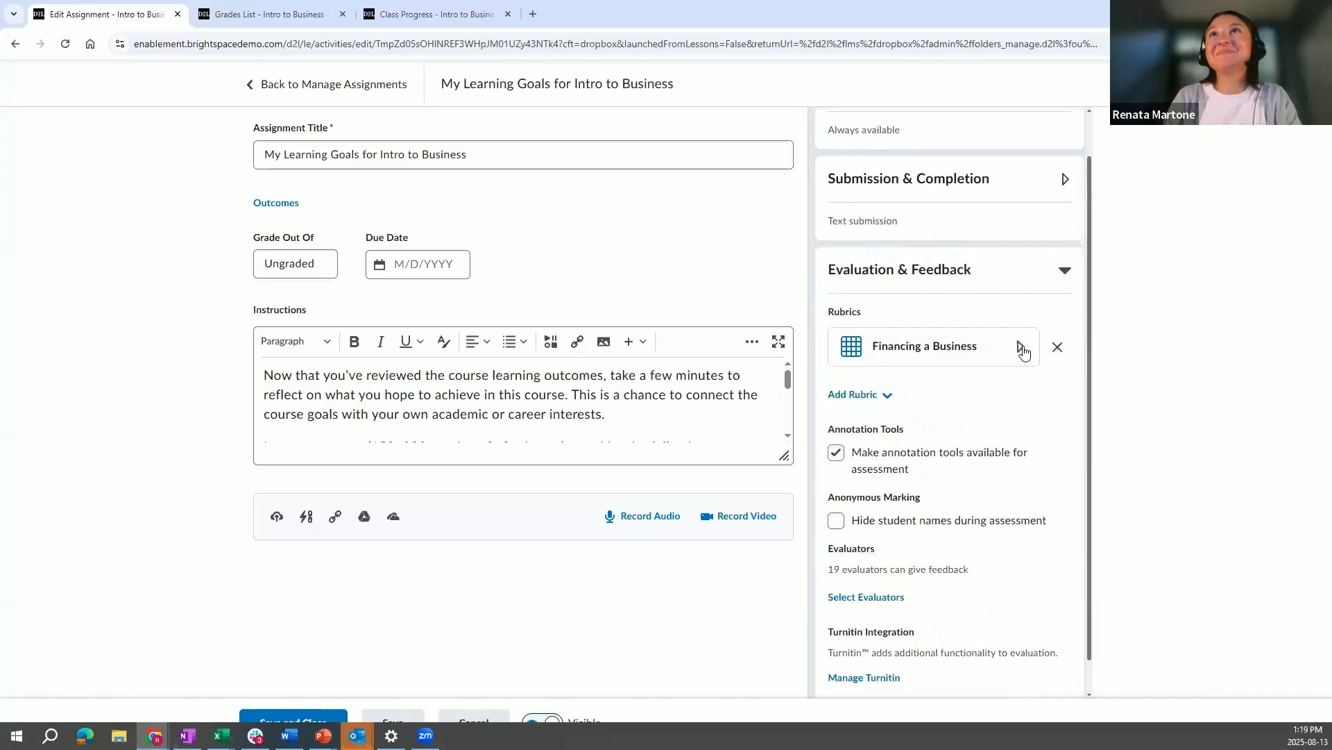
Remove the Financing a Business rubric from the assignment, then save and close the assignment.
{"action": "left_click", "coordinate": [1057, 347]}
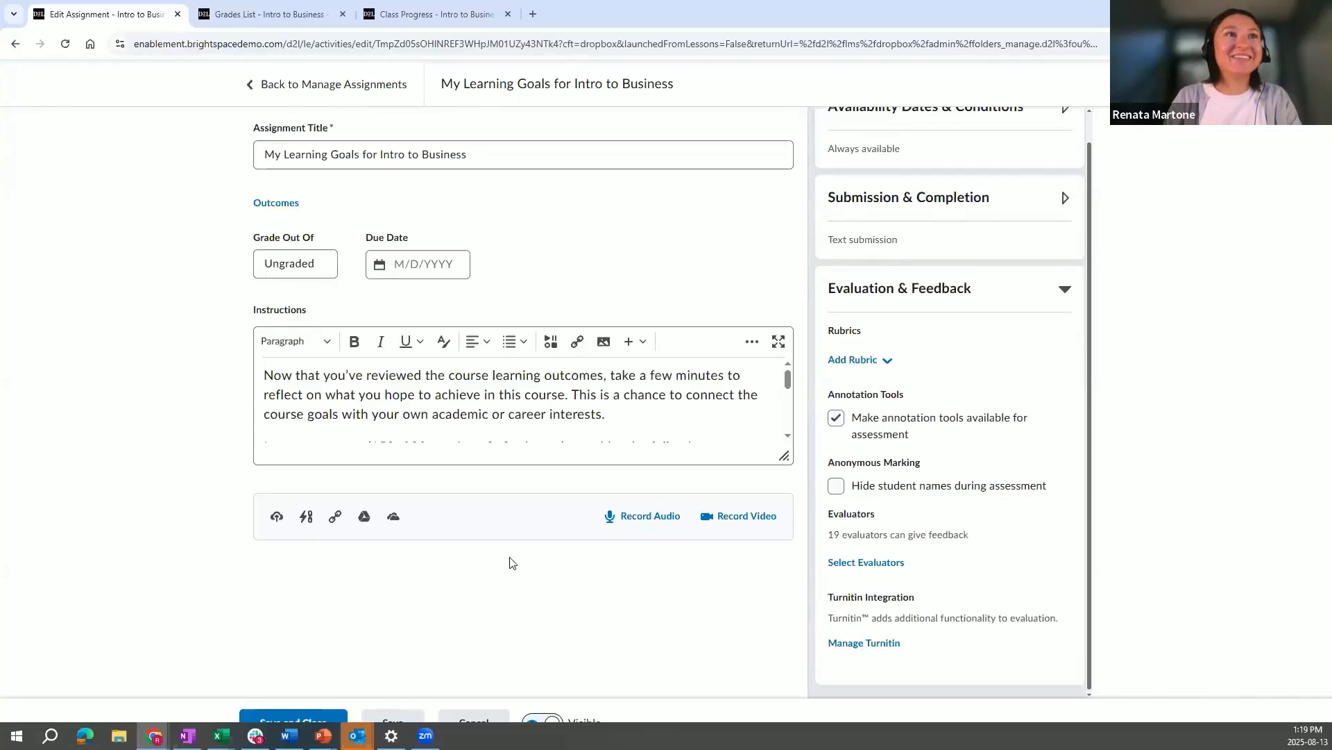
{"action": "left_click", "coordinate": [297, 717]}
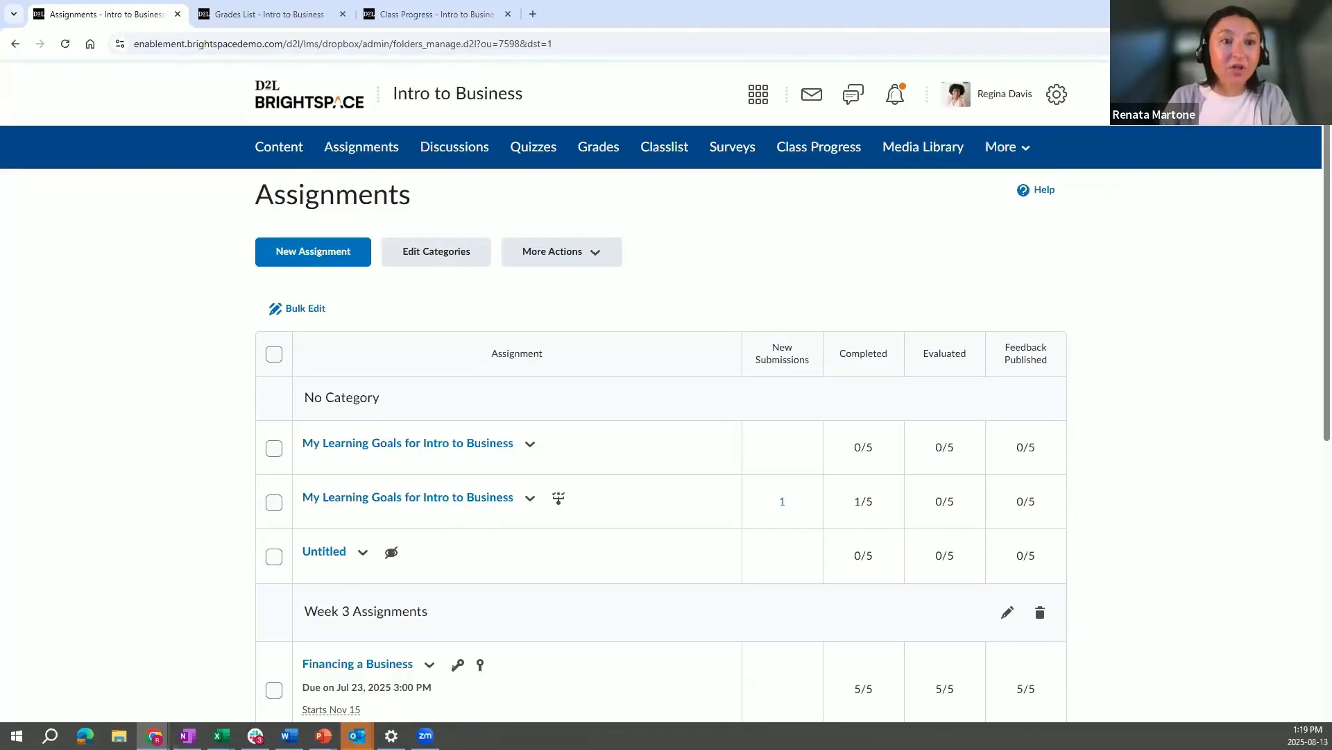
Open the first listed student's Assignment Proposal submission from Quick Eval for evaluation.
{"action": "left_click", "coordinate": [1007, 147]}
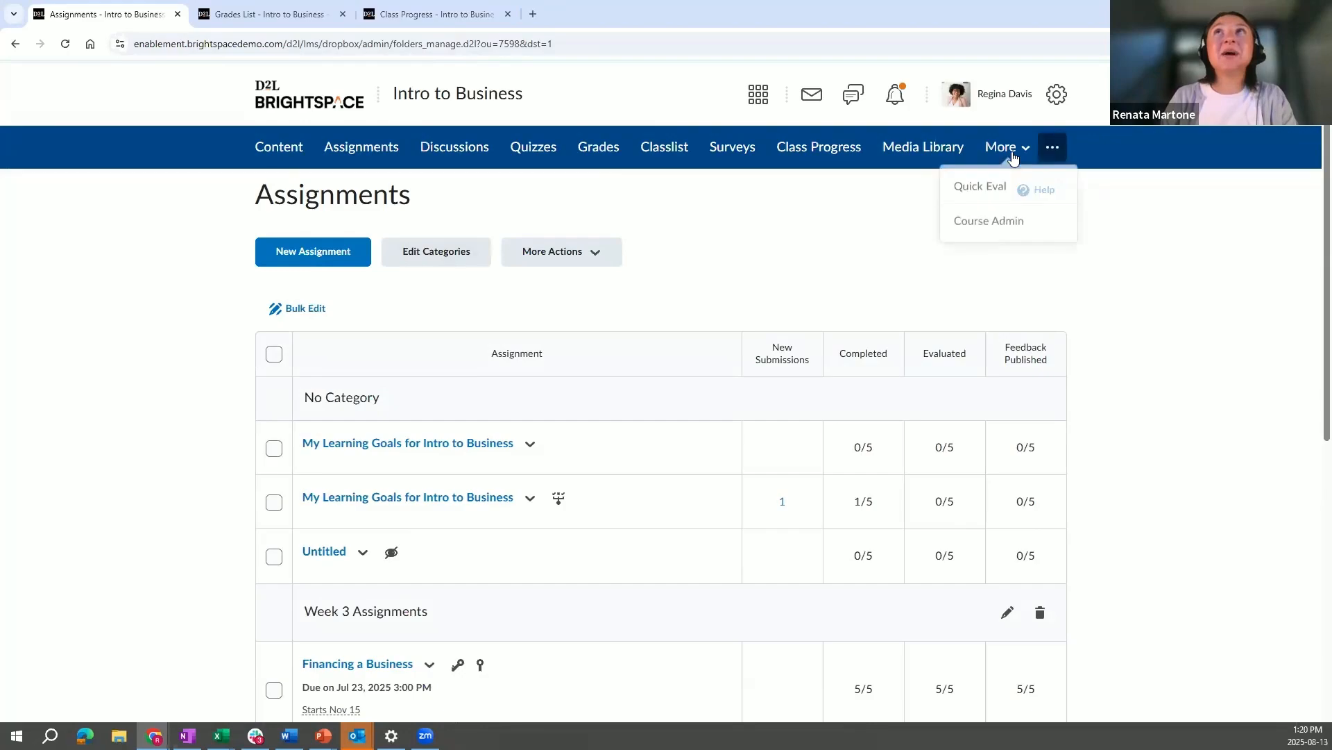
{"action": "left_click", "coordinate": [1008, 187]}
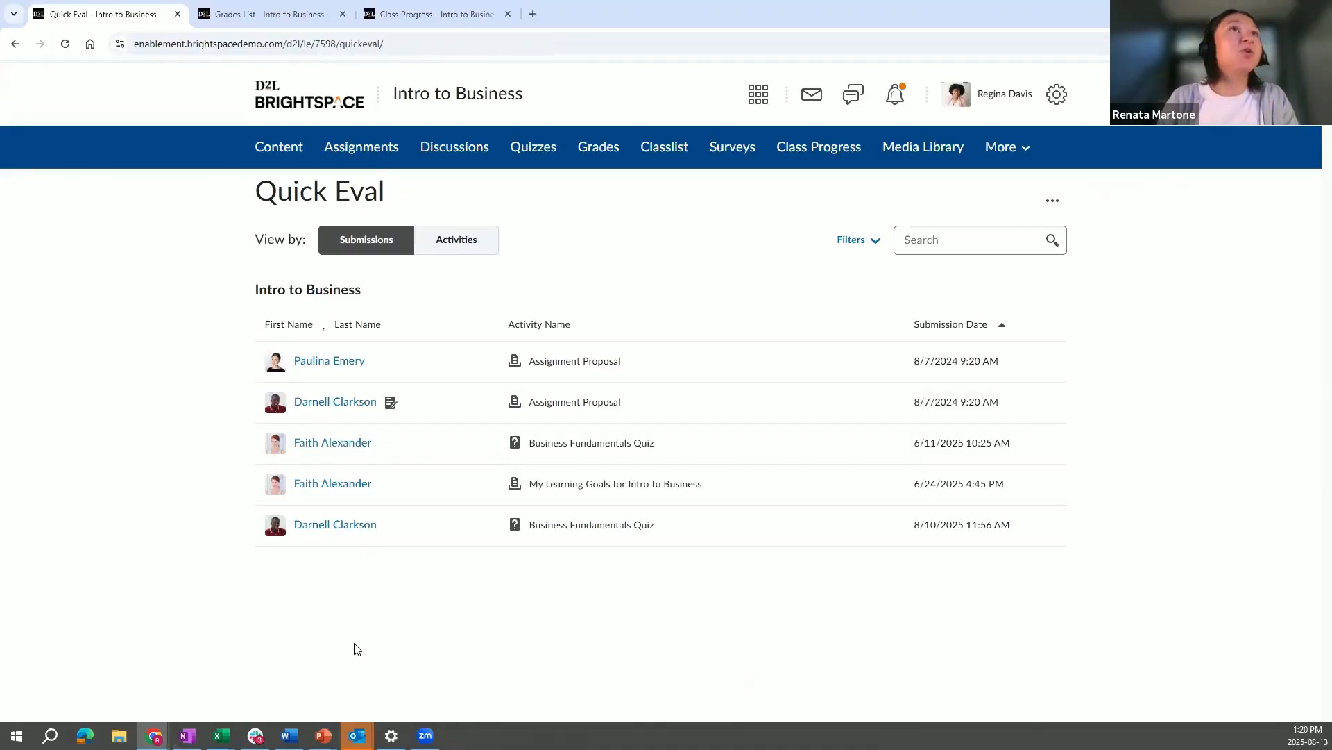
{"action": "left_click", "coordinate": [347, 363]}
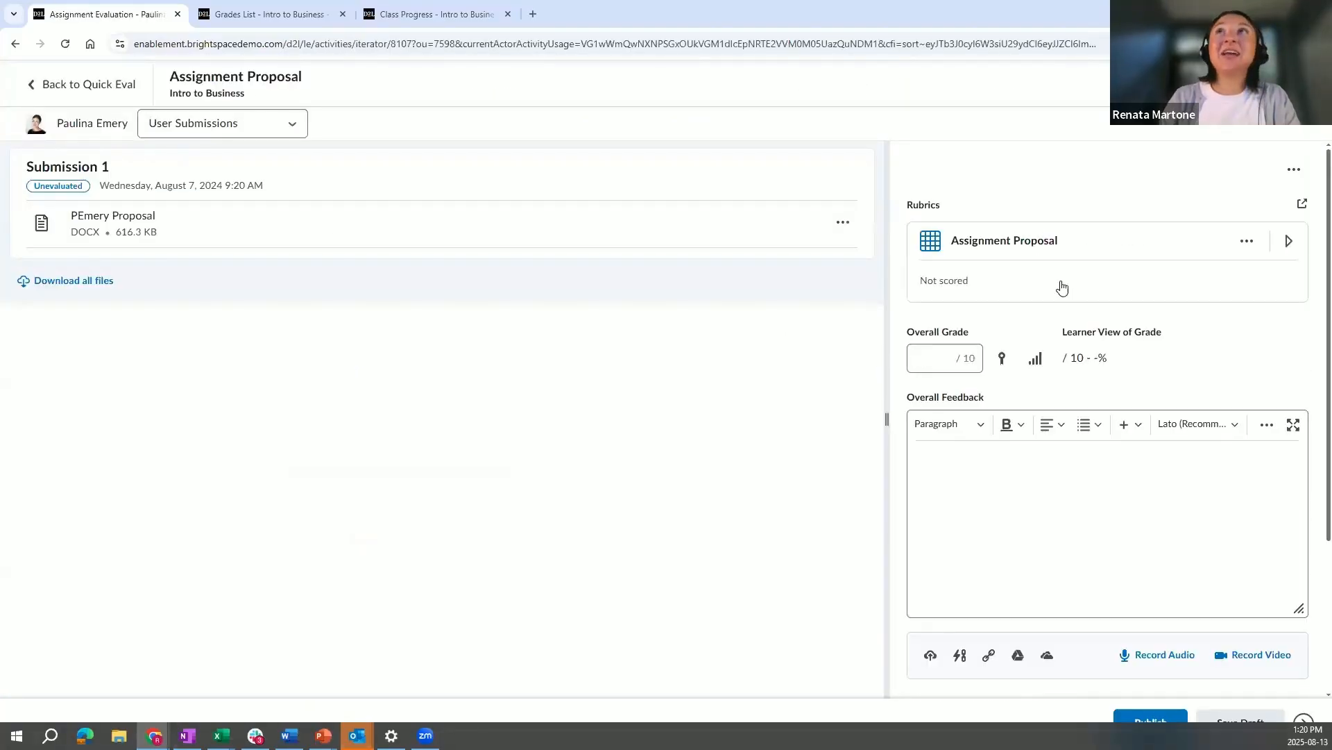
Expand the Assignment Proposal rubric and preview the achievement levels of the Topic Description criterion.
{"action": "left_click", "coordinate": [1095, 241]}
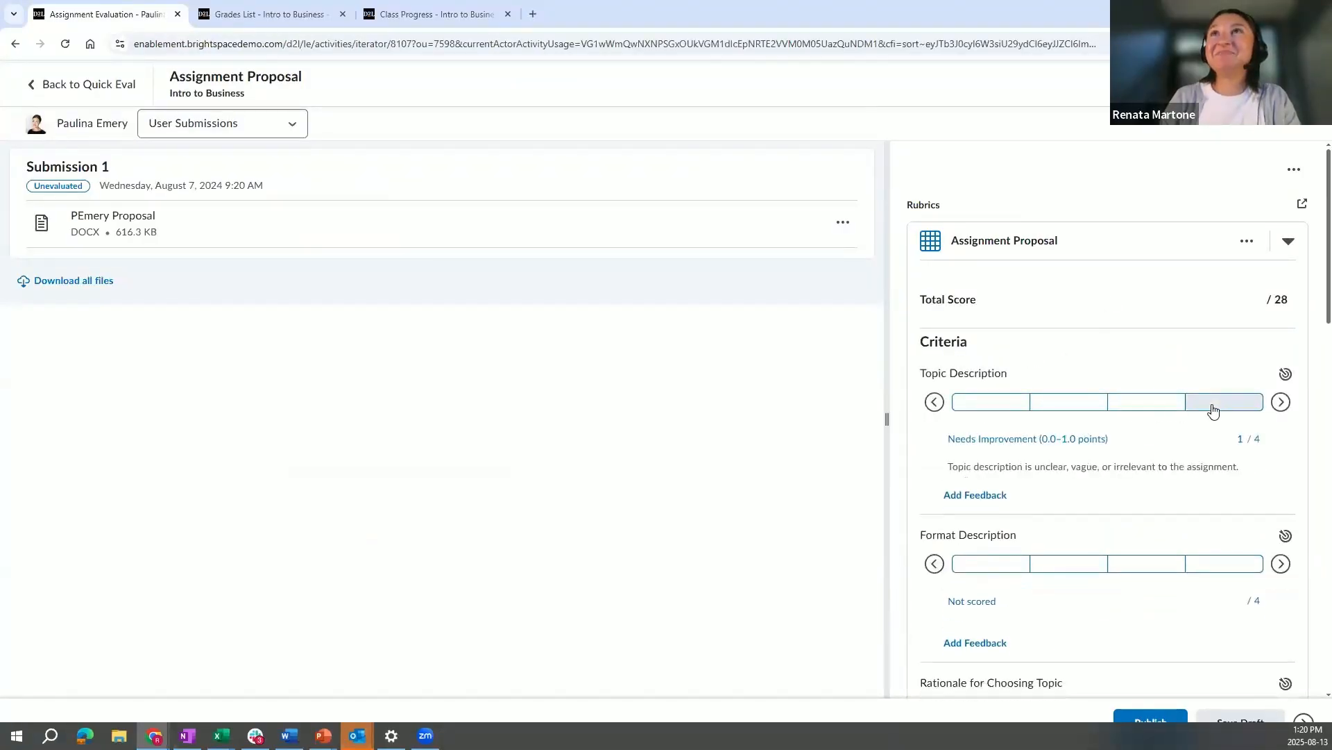
{"action": "scroll", "coordinate": [1208, 484], "scroll_direction": "down", "scroll_amount": 5}
{"action": "scroll", "coordinate": [1158, 548], "scroll_direction": "up", "scroll_amount": 5}
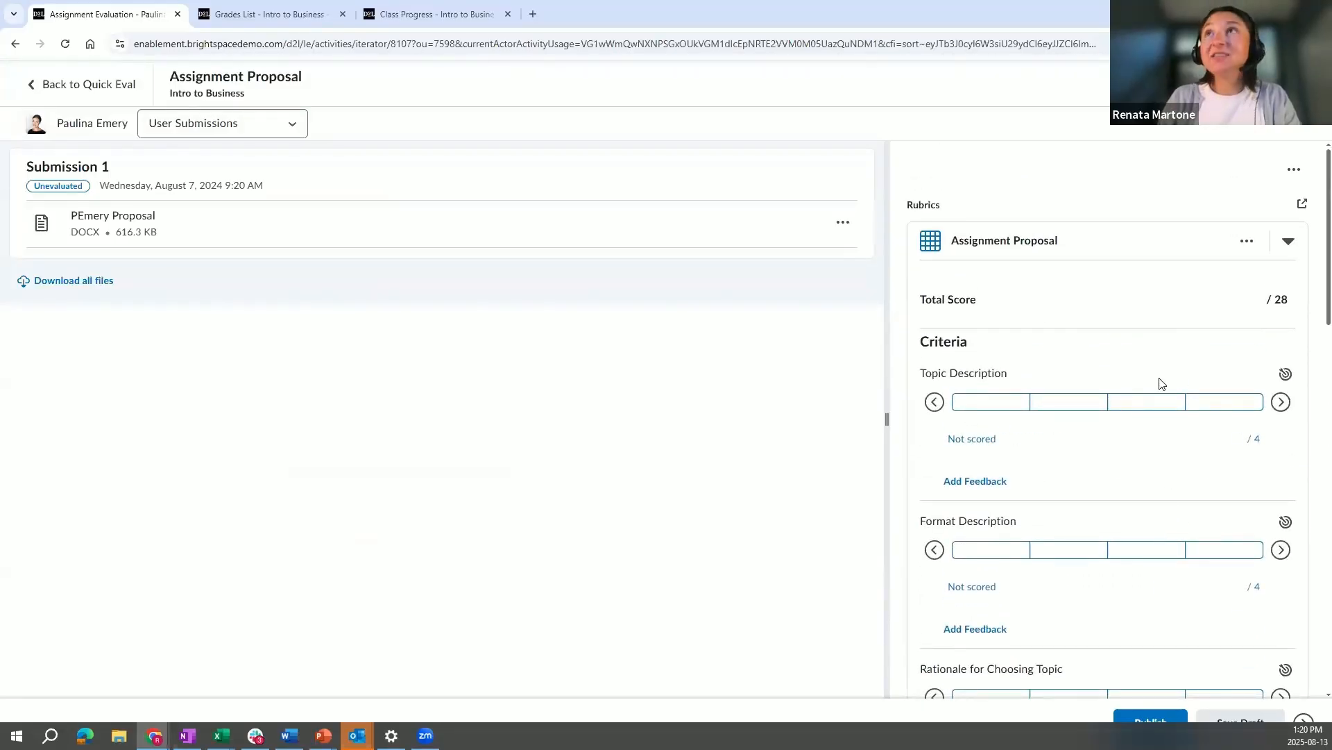
{"action": "left_click", "coordinate": [1159, 404]}
{"action": "left_click", "coordinate": [1208, 408]}
{"action": "left_click", "coordinate": [966, 406]}
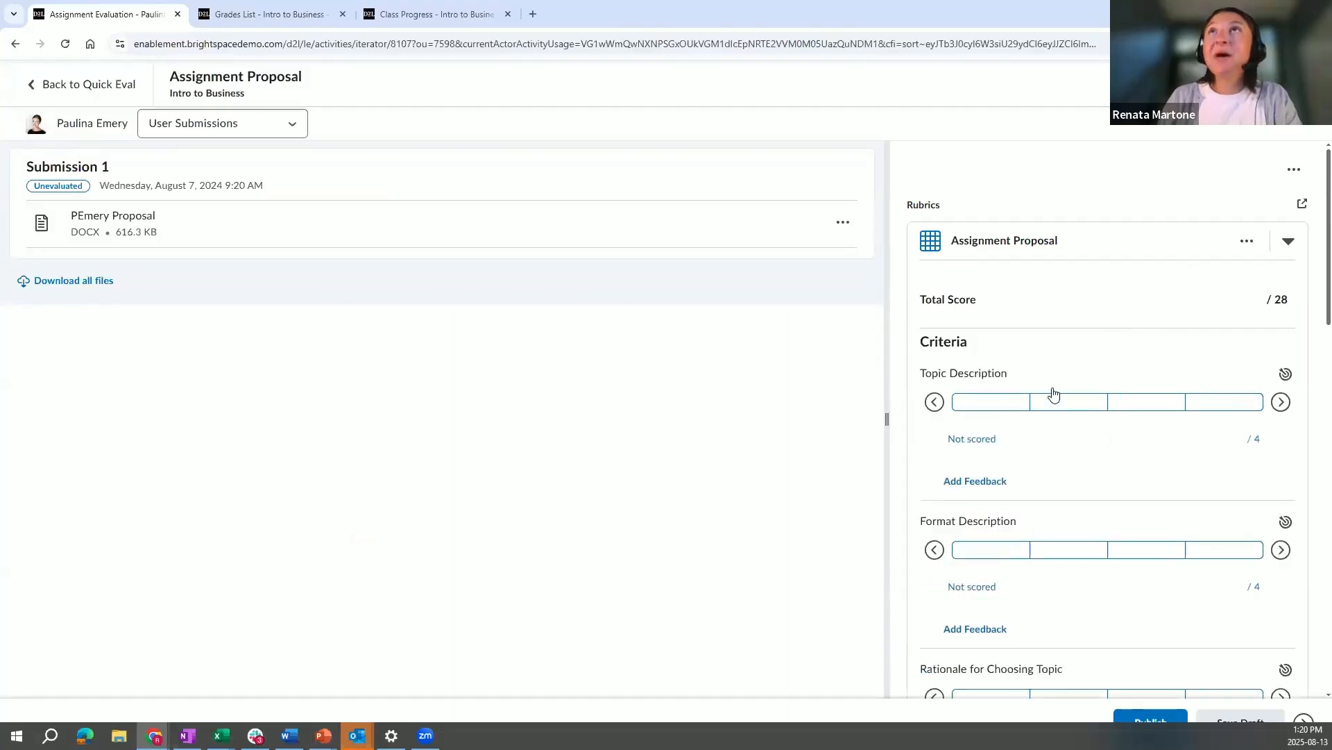
Set all ungraded criteria in the Assignment Proposal rubric to Excellent and review the criteria scores.
{"action": "left_click", "coordinate": [1243, 249]}
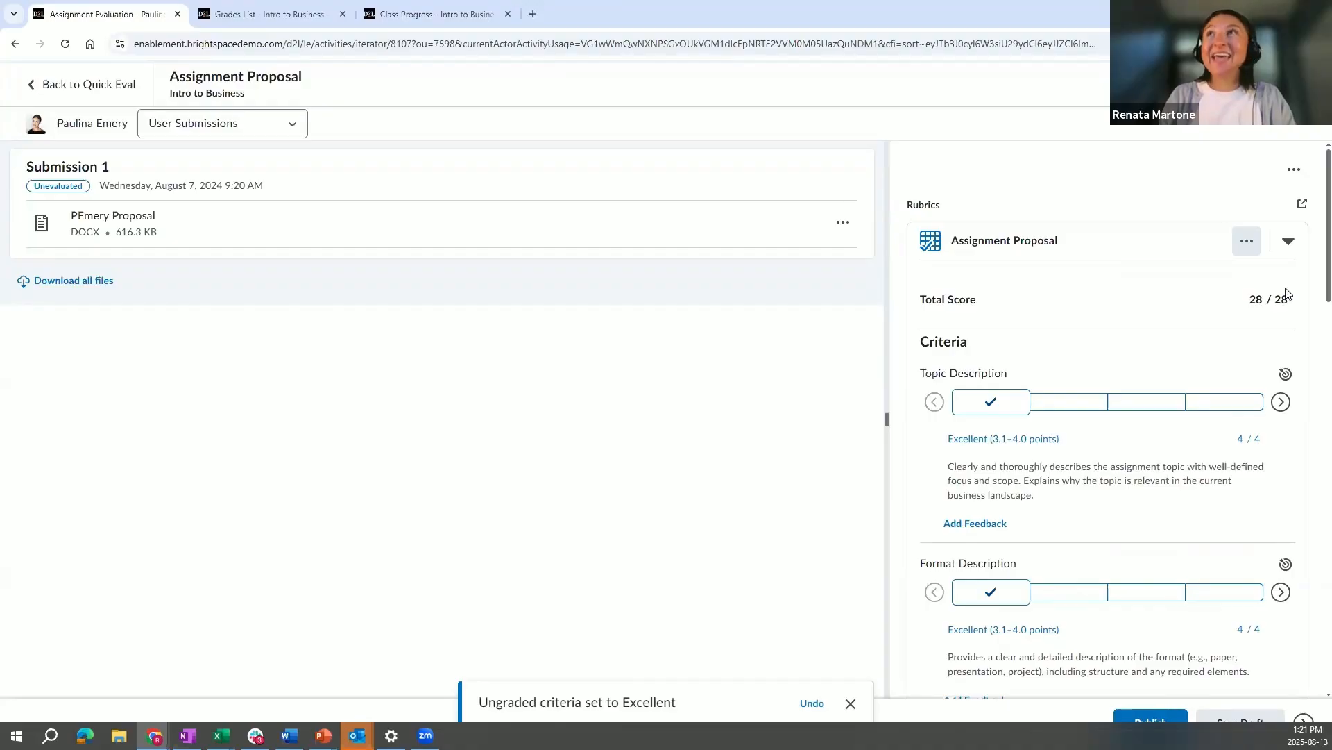
{"action": "scroll", "coordinate": [1314, 311], "scroll_direction": "down", "scroll_amount": 1}
{"action": "scroll", "coordinate": [1314, 311], "scroll_direction": "down", "scroll_amount": 10}
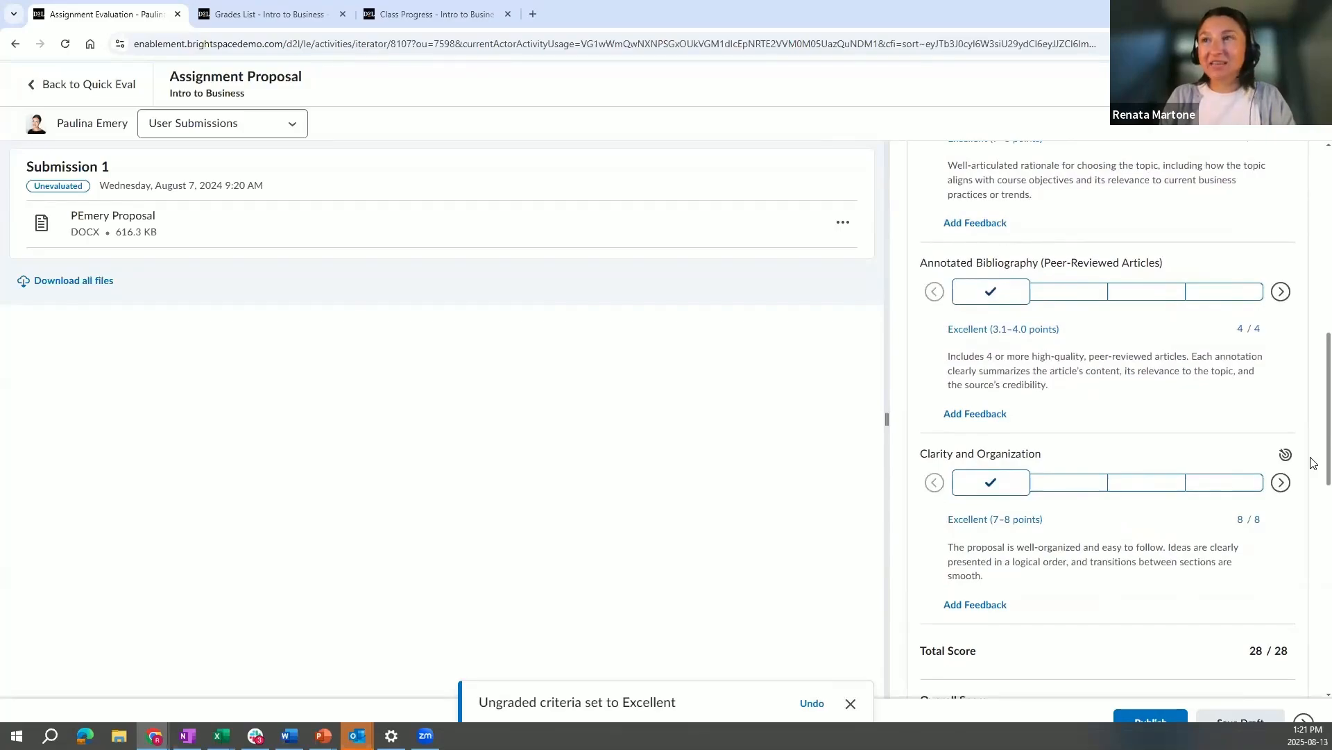
{"action": "scroll", "coordinate": [1313, 458], "scroll_direction": "up", "scroll_amount": 2}
{"action": "scroll", "coordinate": [1314, 415], "scroll_direction": "up", "scroll_amount": 9}
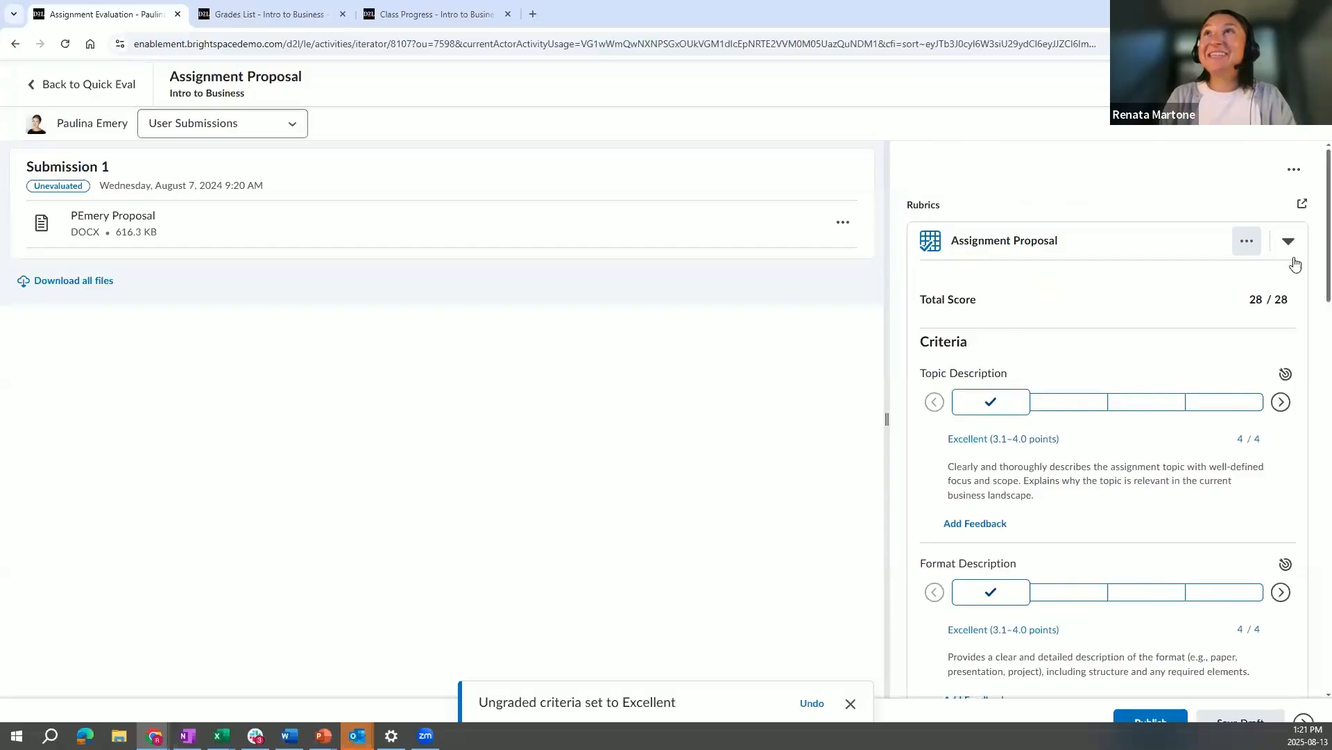
Clear all selections in the Assignment Proposal rubric and collapse the rubric.
{"action": "left_click", "coordinate": [1248, 242]}
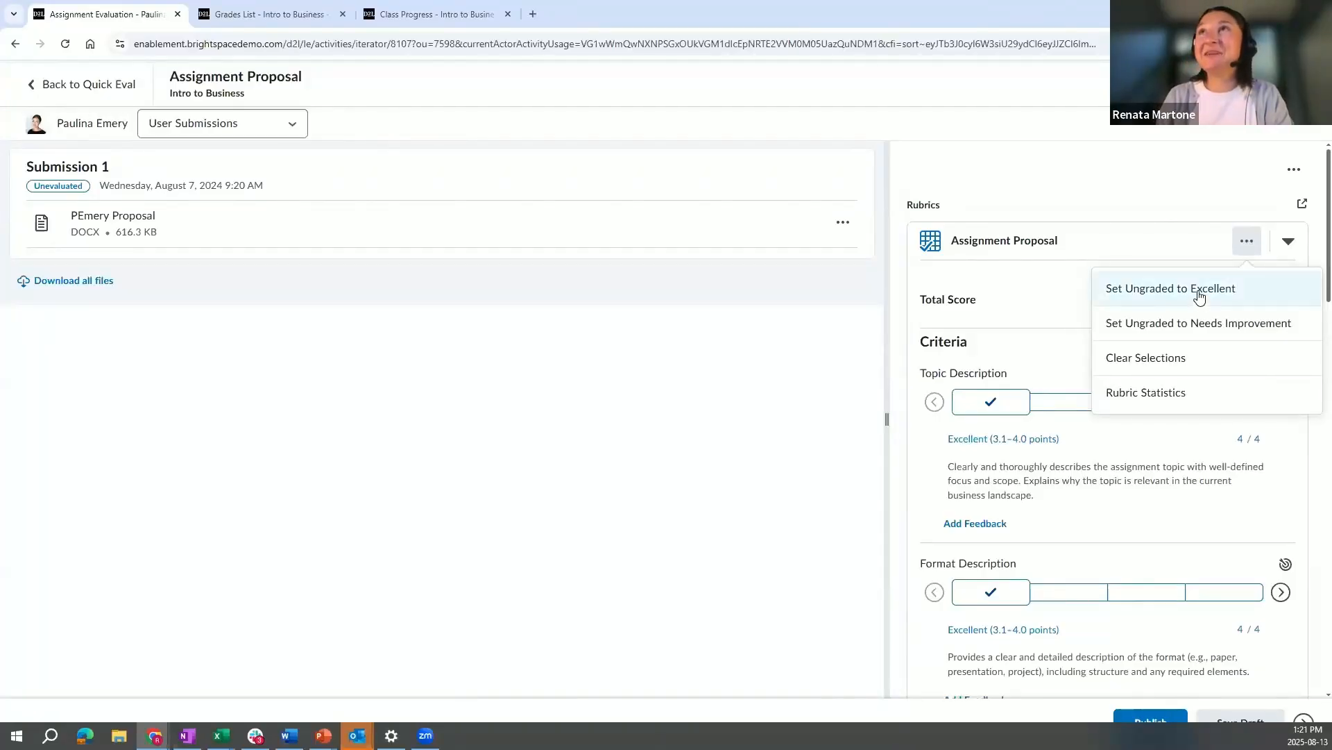
{"action": "left_click", "coordinate": [1181, 356]}
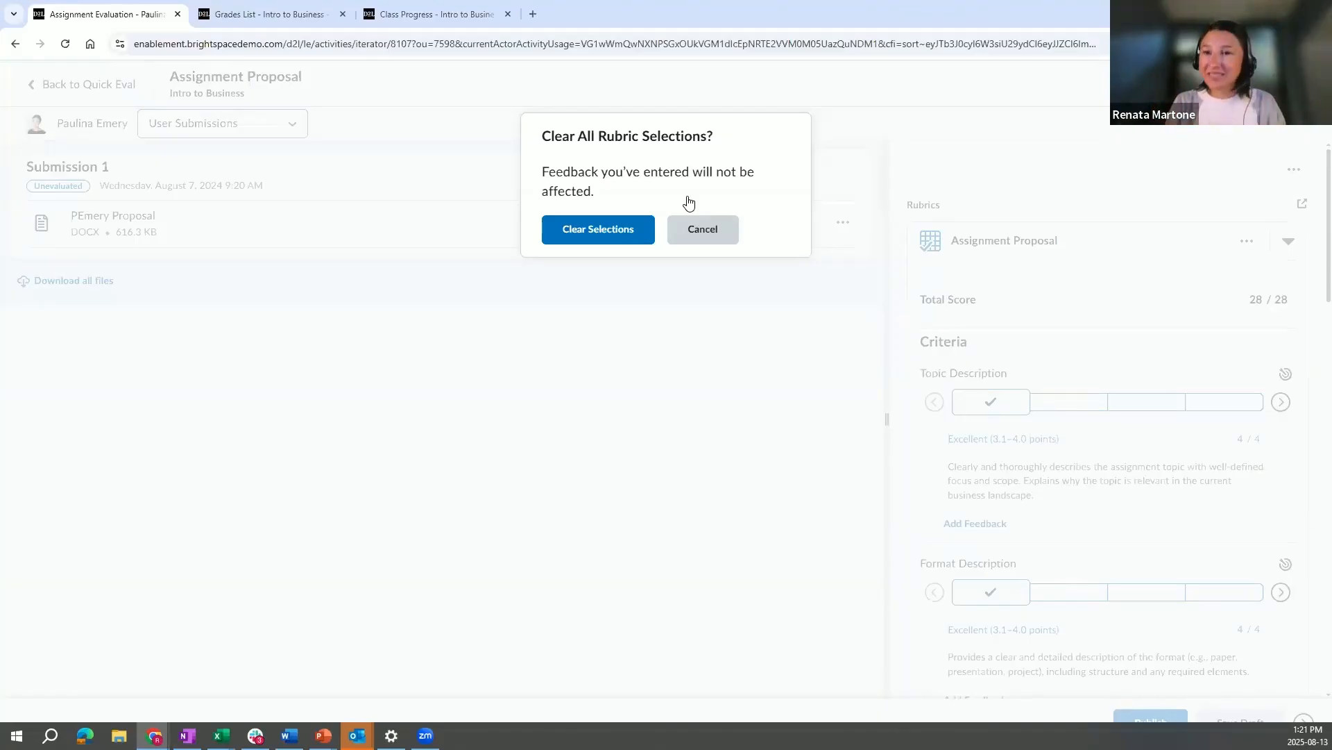
{"action": "left_click", "coordinate": [566, 229]}
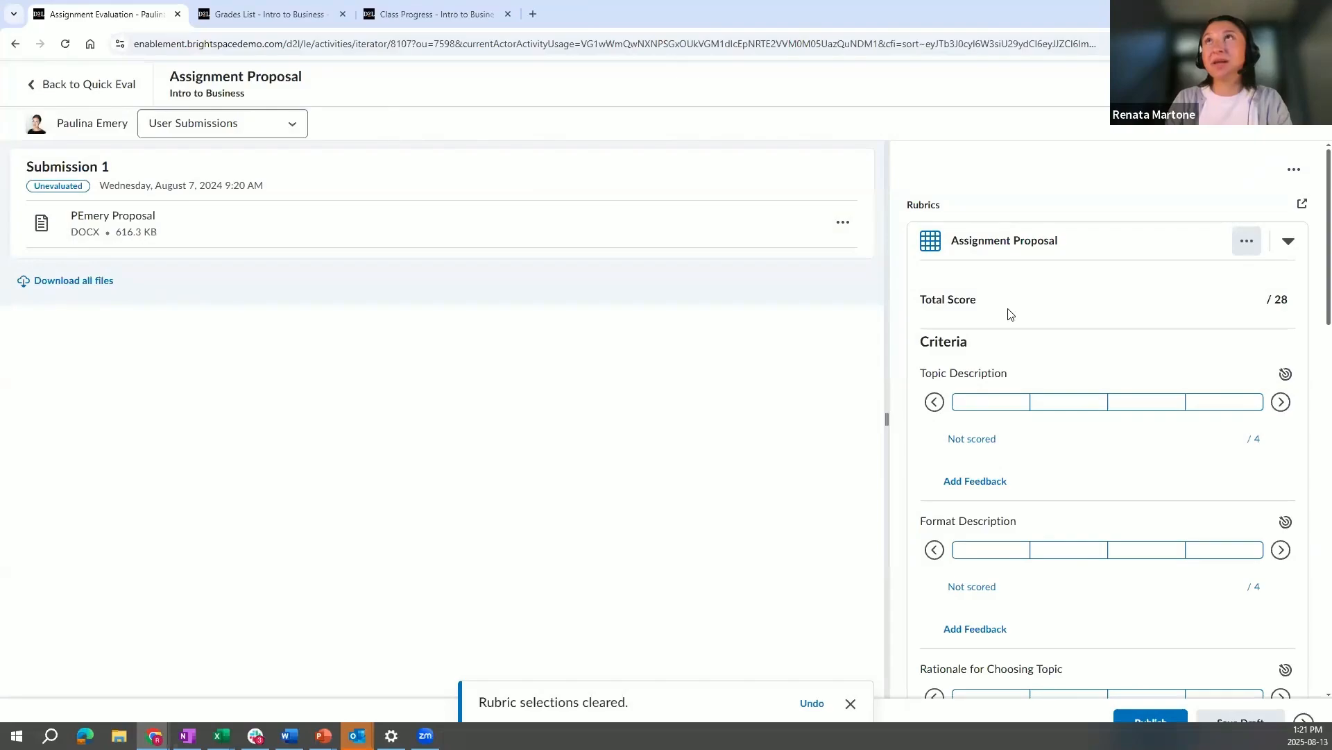
{"action": "left_click", "coordinate": [1291, 242]}
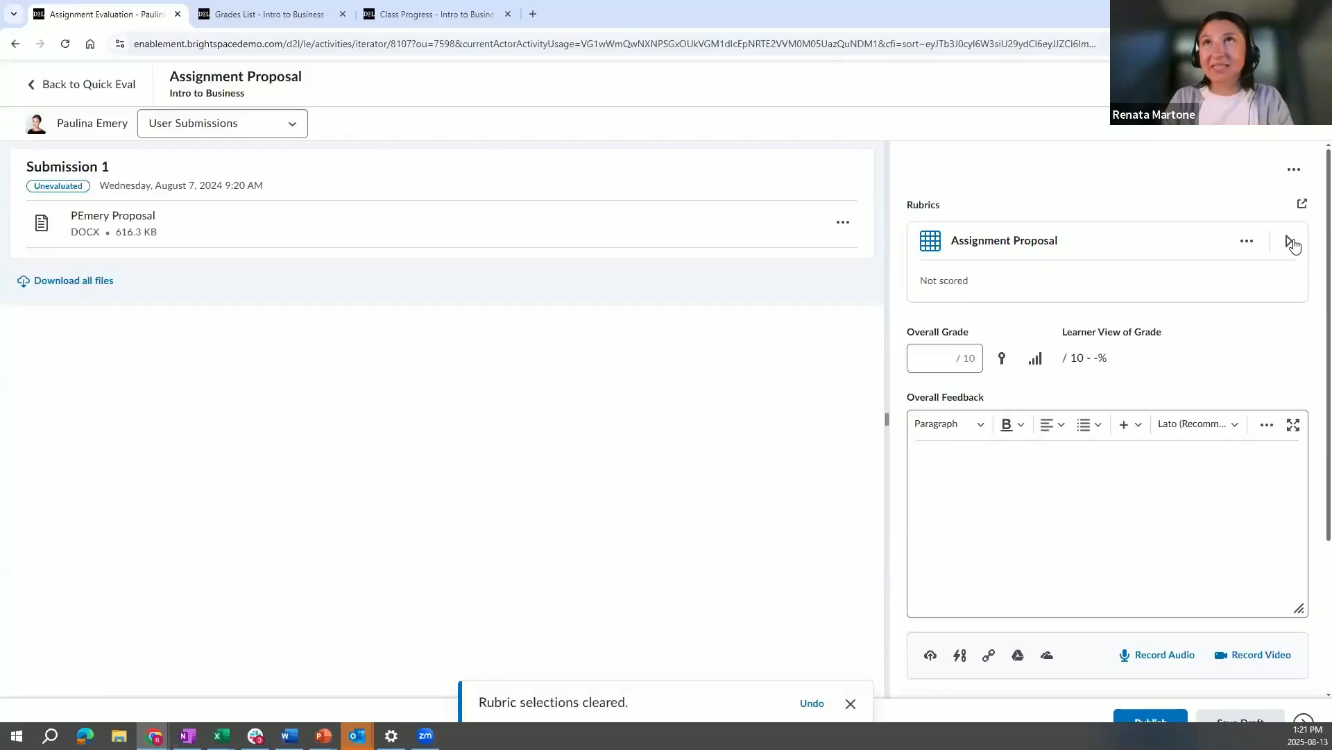
Leave the submission evaluation and return to Quick Eval, discarding the unsaved changes.
{"action": "left_click", "coordinate": [986, 448]}
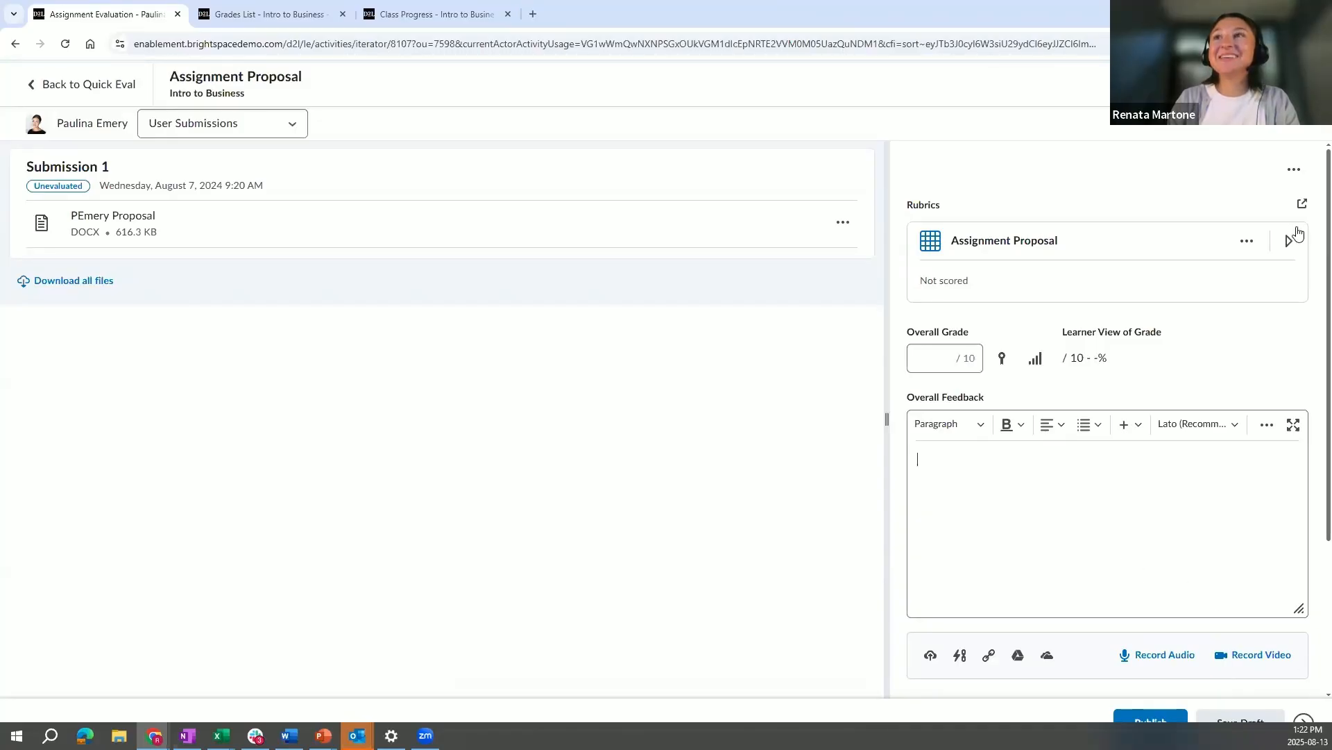
{"action": "left_click", "coordinate": [77, 88]}
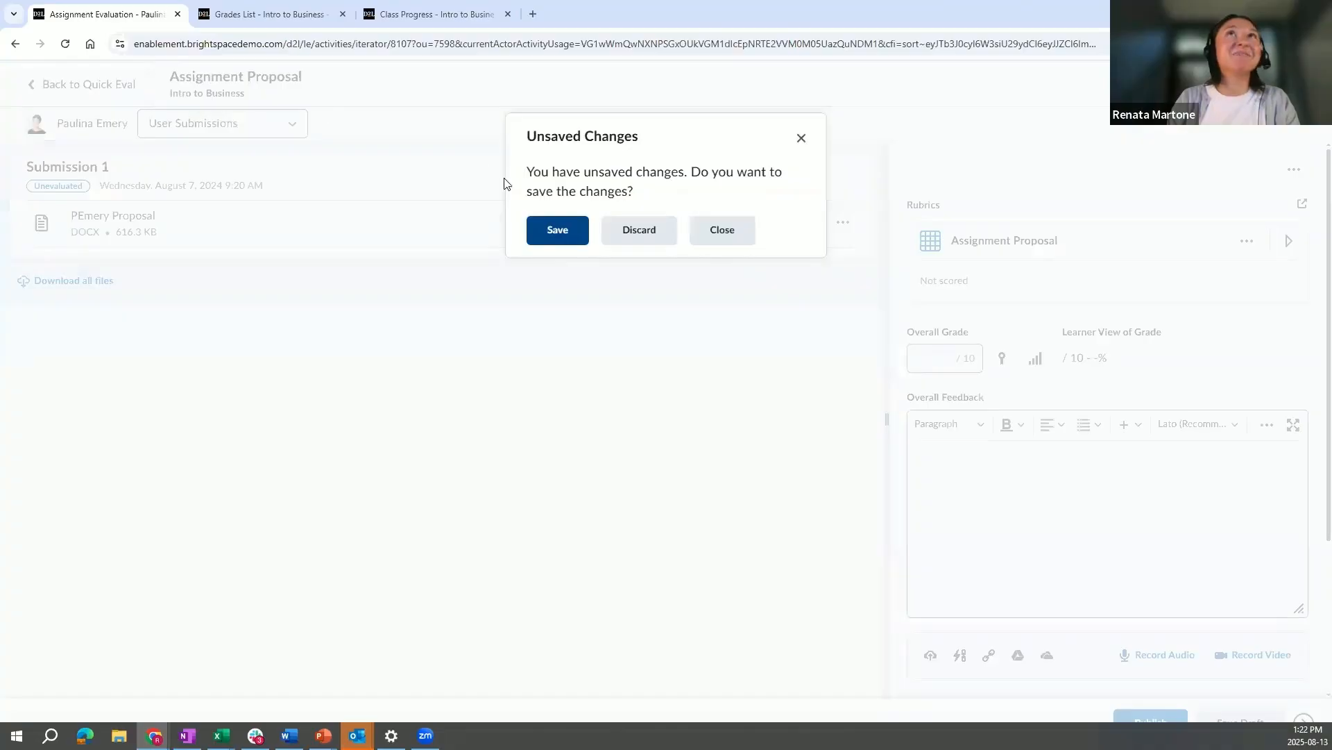
{"action": "left_click", "coordinate": [635, 230]}
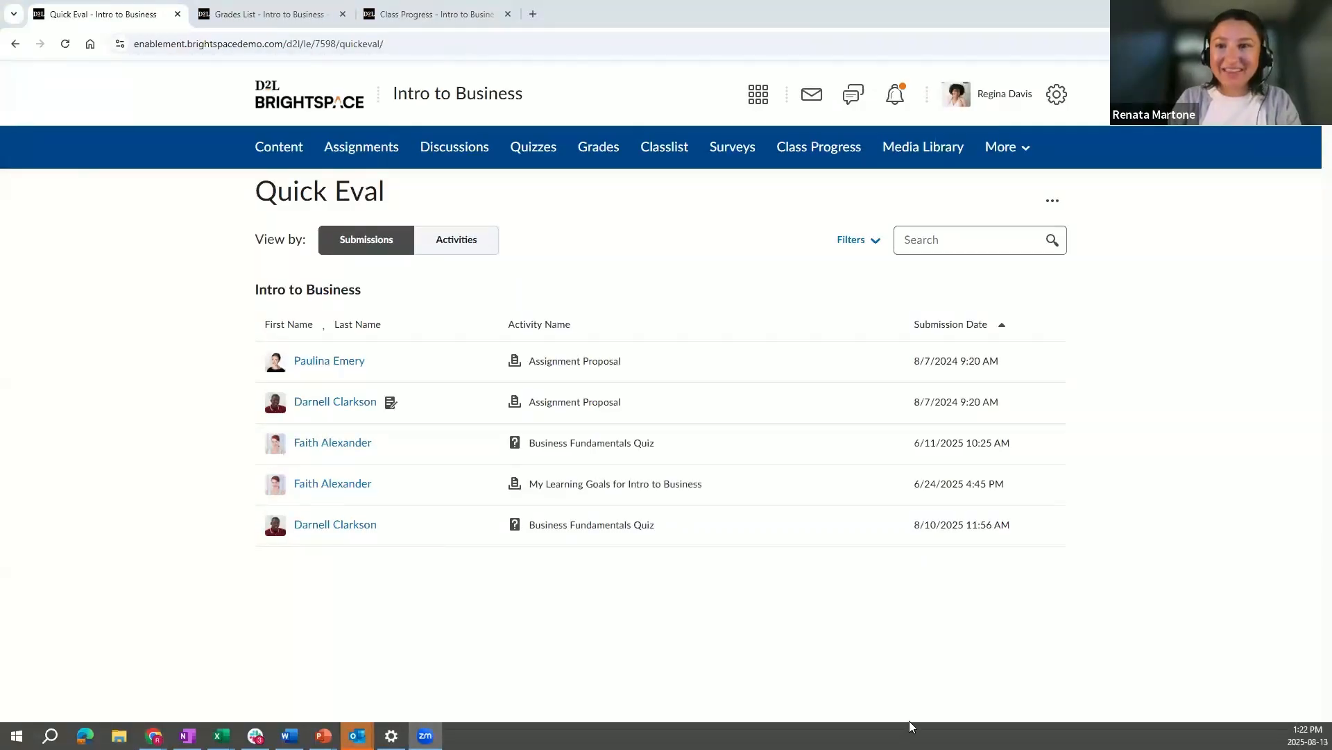
Switch to the running PowerPoint slide show and advance to the slide on why to use Grades in Brightspace.
{"action": "mouse_move", "coordinate": [323, 735]}
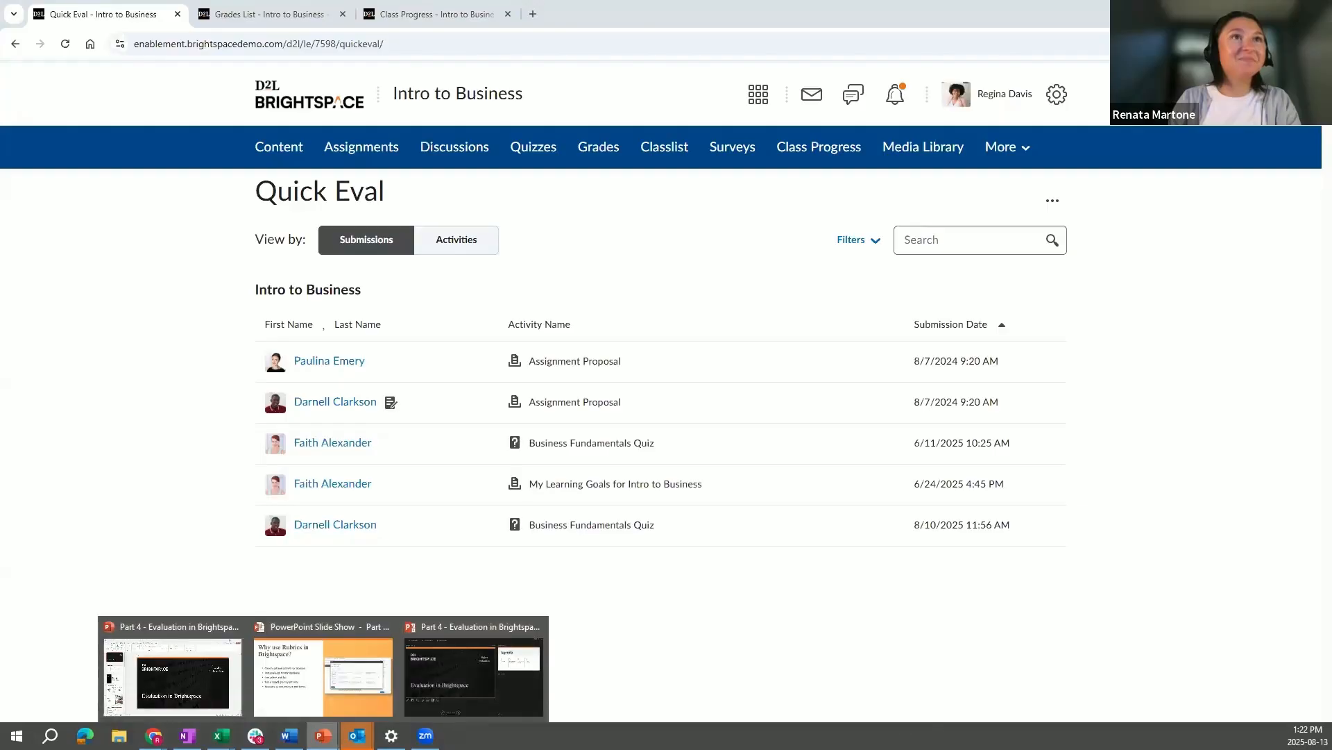
{"action": "left_click", "coordinate": [323, 676]}
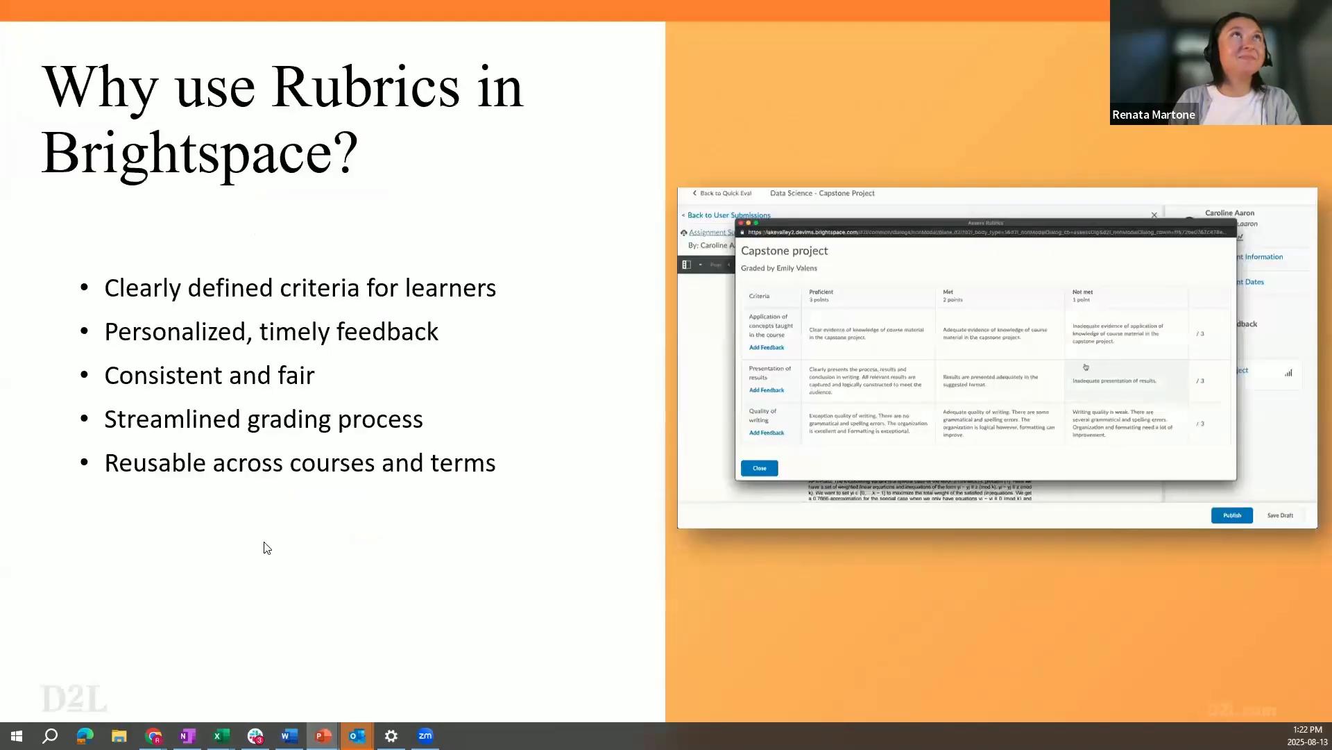
{"action": "left_click", "coordinate": [264, 548]}
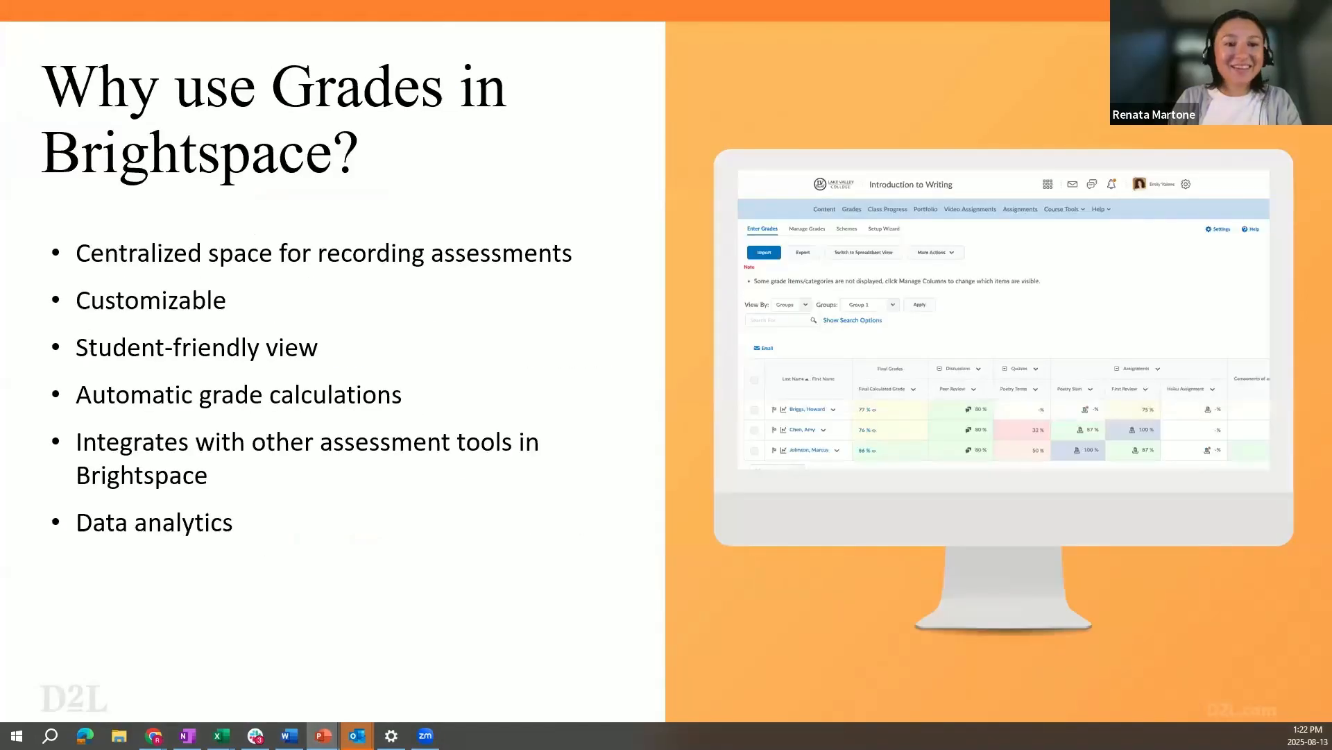
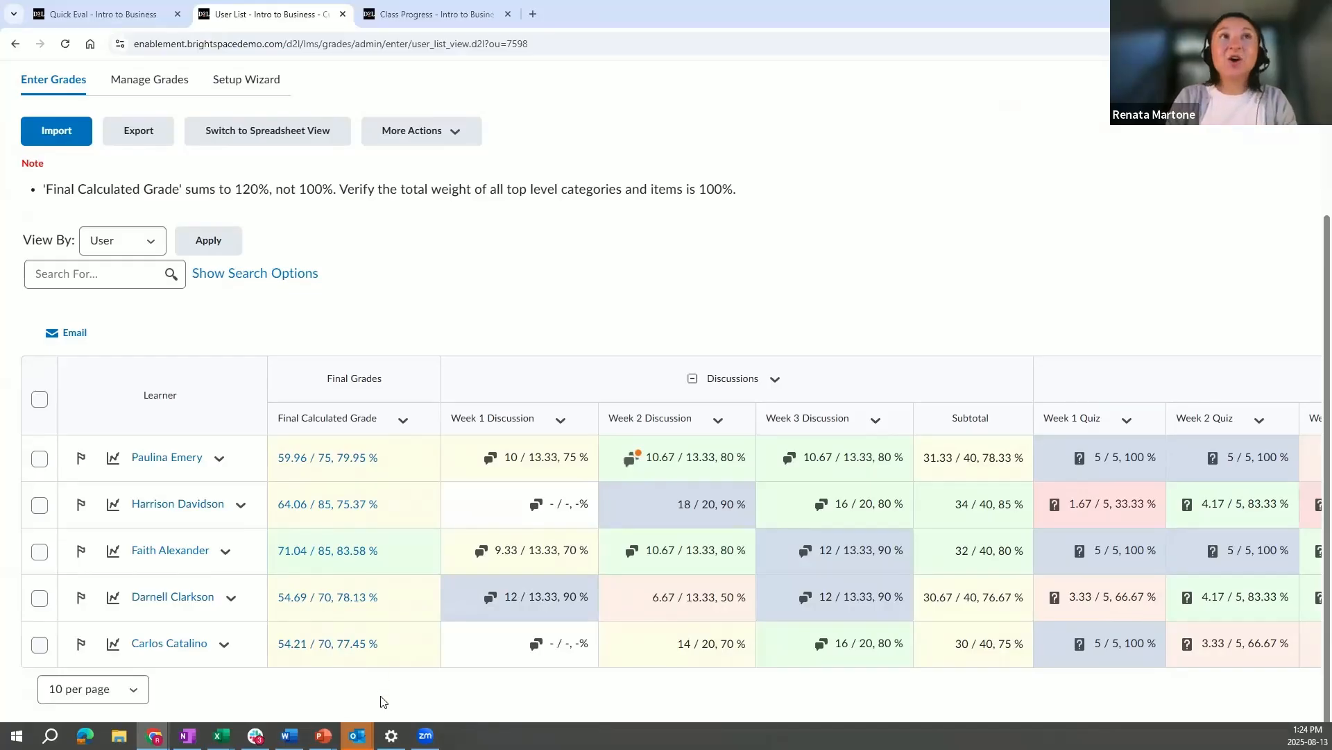
Examine the gradebook's columns from the Discussions category through to Final Adjusted Grade, and return to the first columns.
{"action": "scroll", "coordinate": [380, 701], "scroll_direction": "right", "scroll_amount": 10}
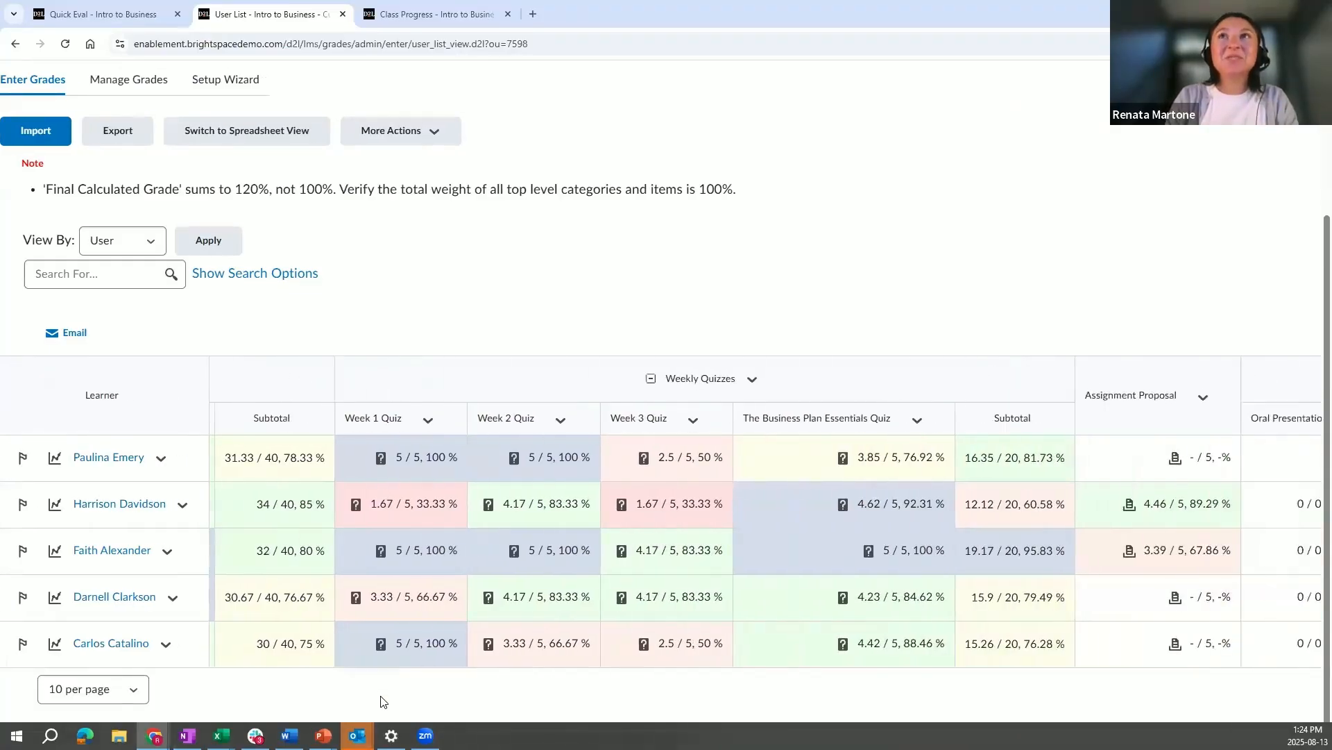
{"action": "scroll", "coordinate": [380, 701], "scroll_direction": "right", "scroll_amount": 15}
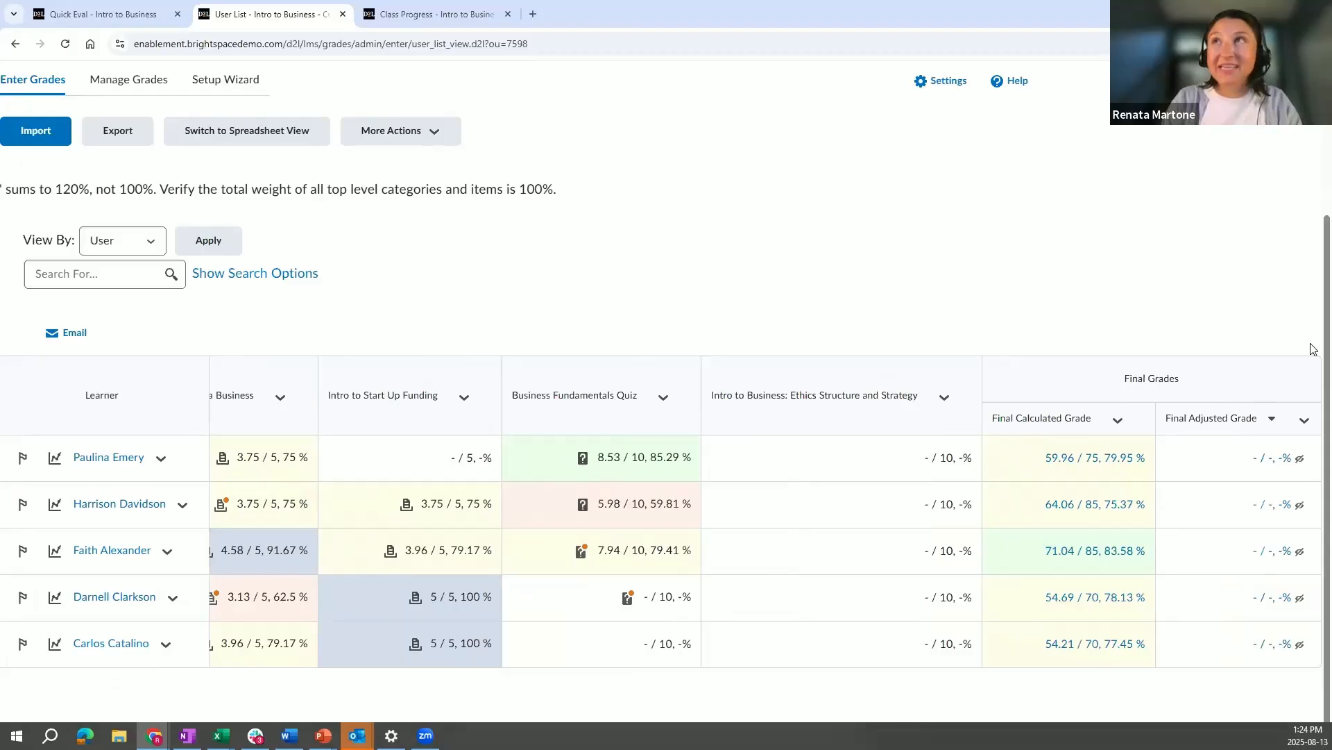
{"action": "mouse_move", "coordinate": [1301, 467]}
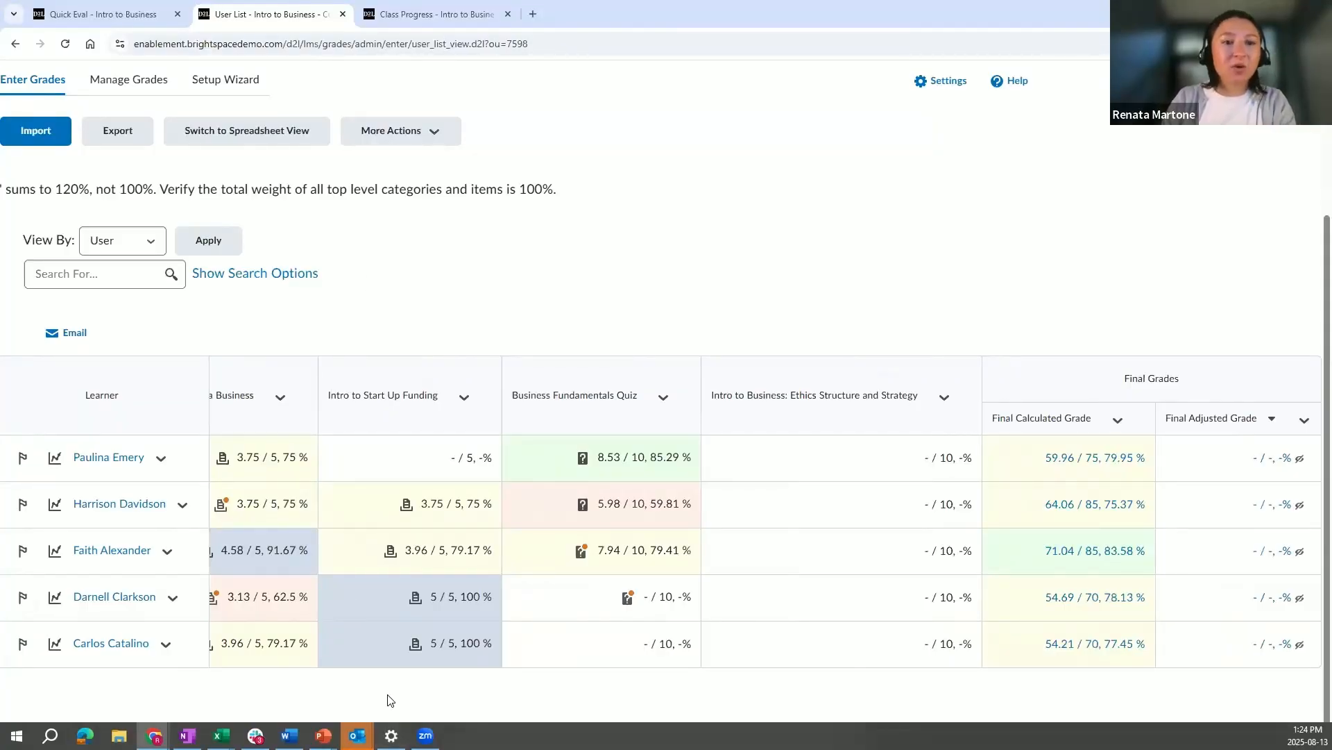
{"action": "scroll", "coordinate": [387, 700], "scroll_direction": "left", "scroll_amount": 1}
{"action": "scroll", "coordinate": [446, 664], "scroll_direction": "left", "scroll_amount": 6}
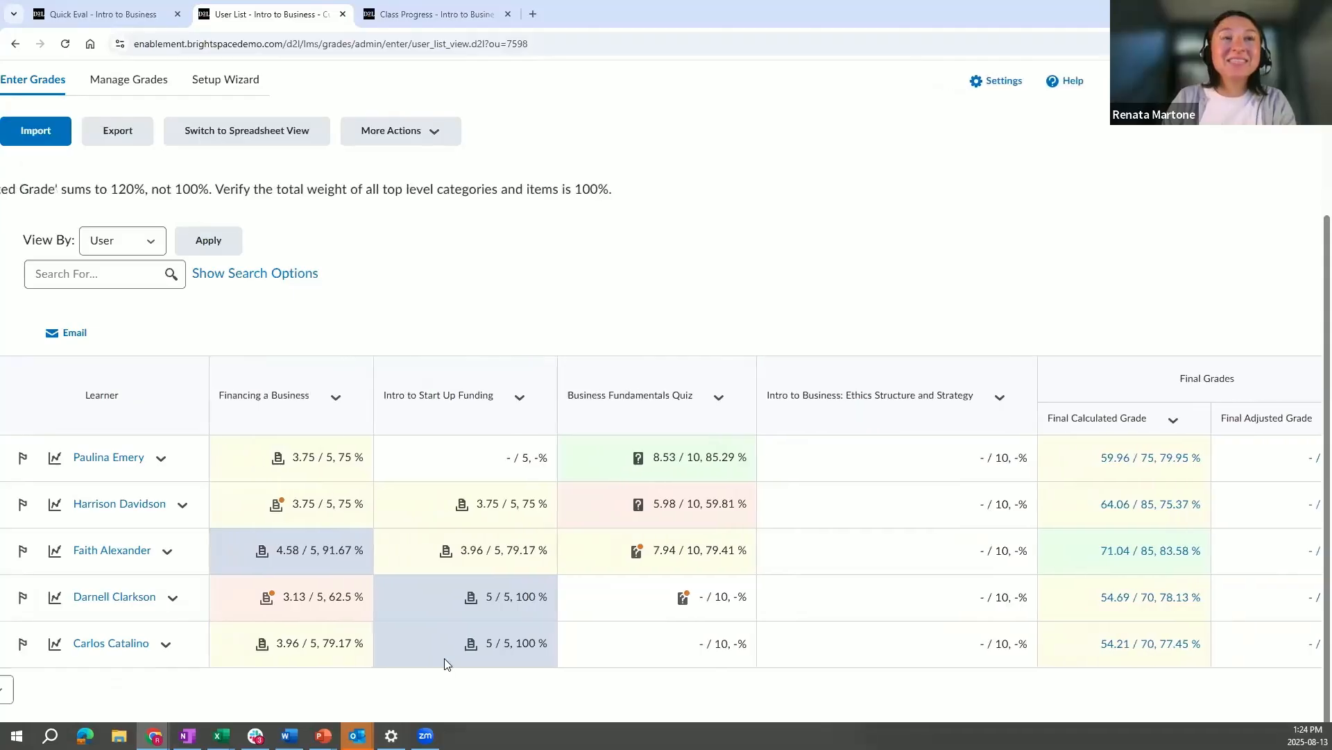
{"action": "scroll", "coordinate": [445, 664], "scroll_direction": "left", "scroll_amount": 8}
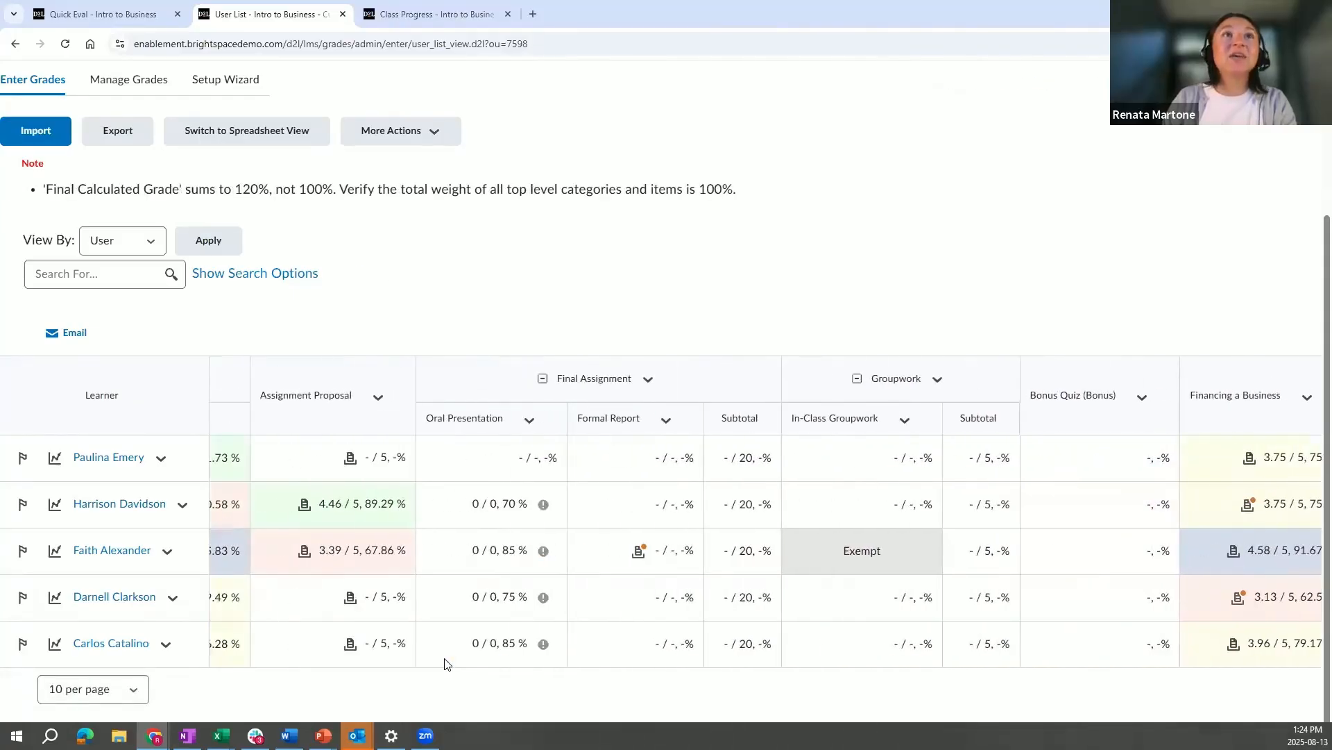
{"action": "scroll", "coordinate": [445, 664], "scroll_direction": "left", "scroll_amount": 10}
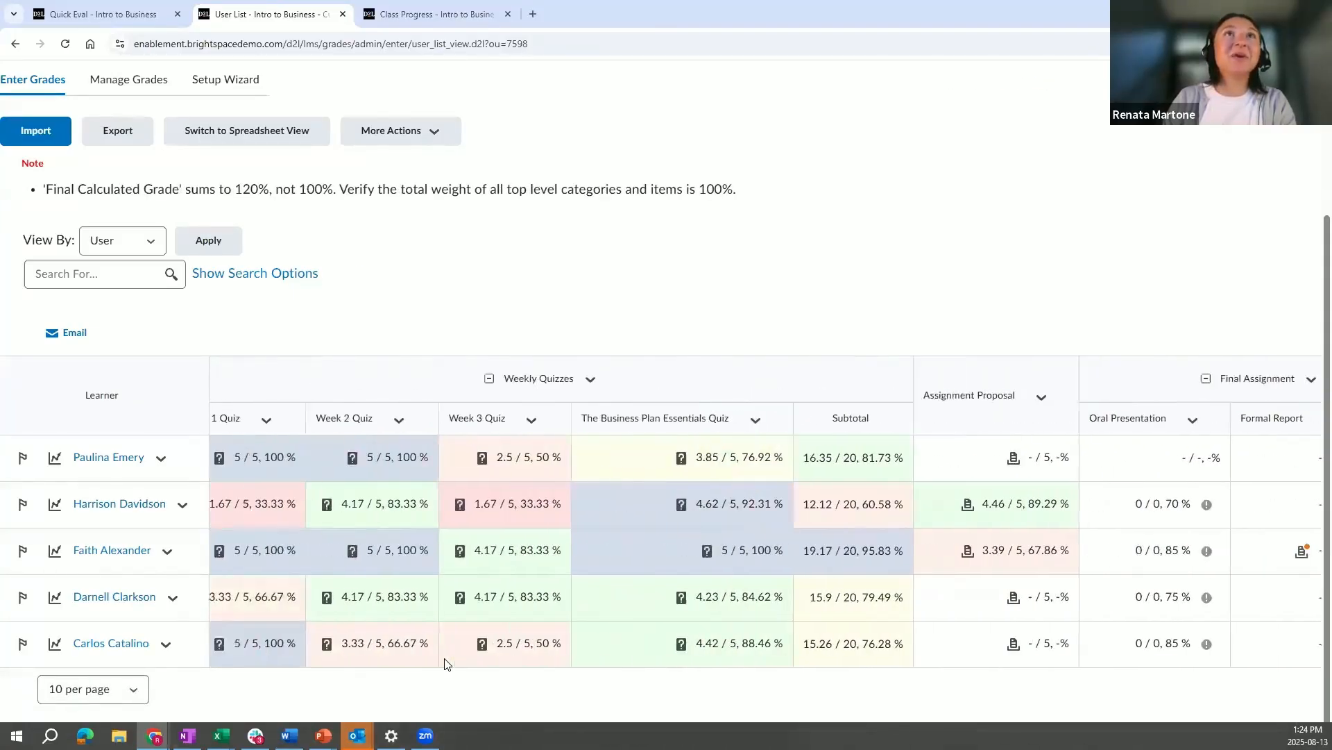
{"action": "scroll", "coordinate": [446, 664], "scroll_direction": "left", "scroll_amount": 1}
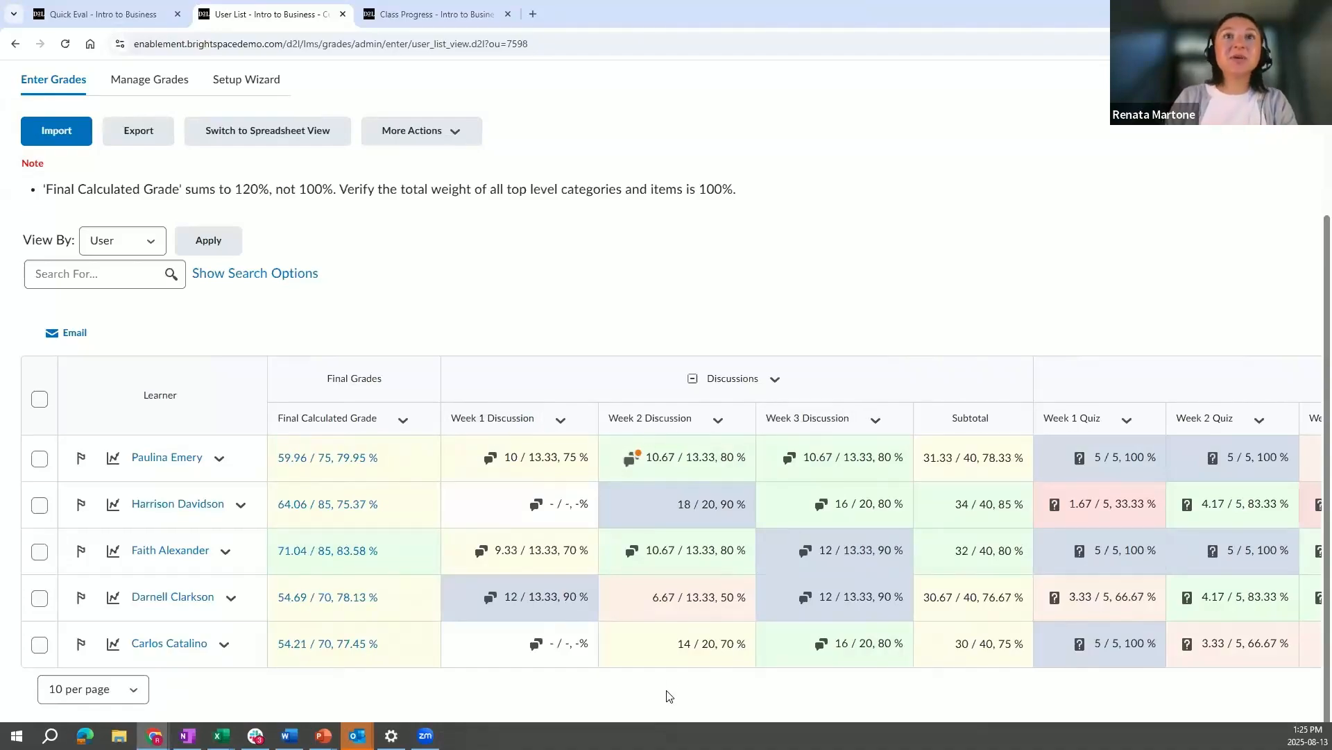
Examine the Discussions and Weekly Quizzes categories in the gradebook, including the first learner's Discussions subtotal.
{"action": "scroll", "coordinate": [1044, 522], "scroll_direction": "right", "scroll_amount": 7}
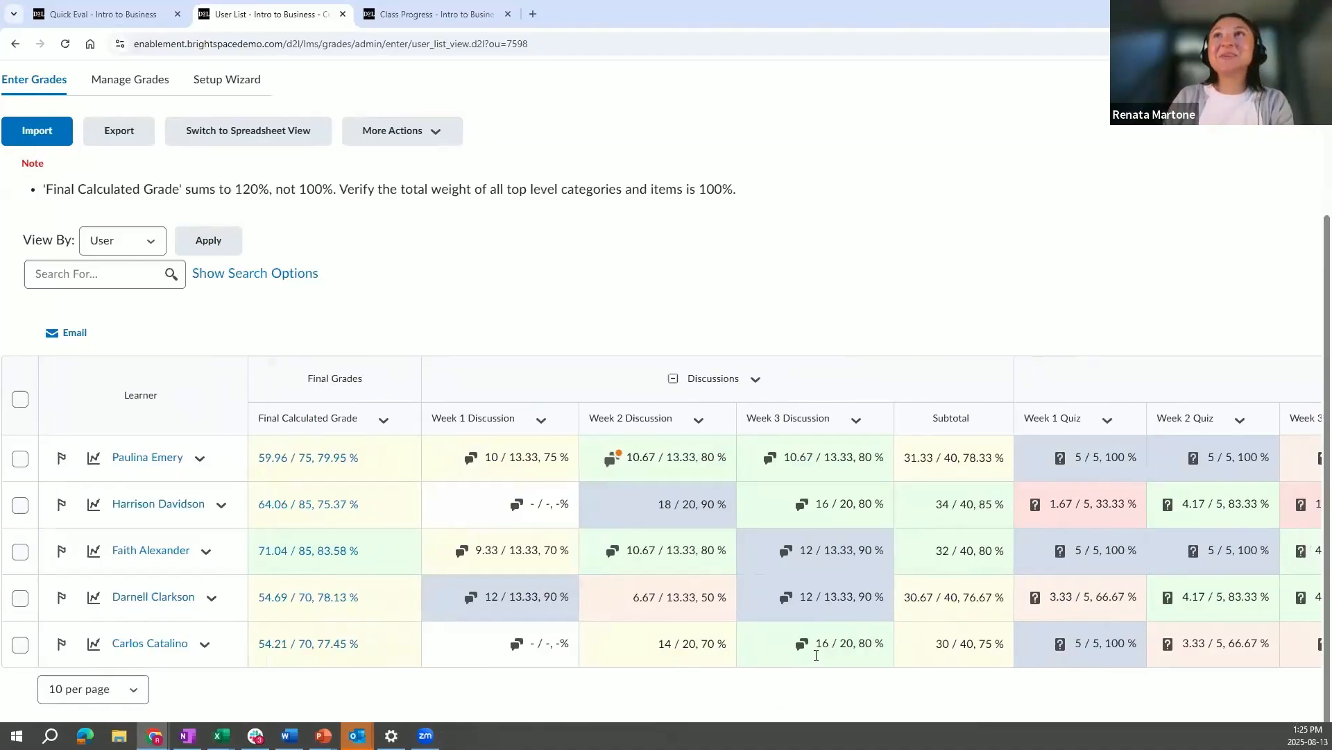
{"action": "scroll", "coordinate": [1070, 495], "scroll_direction": "right", "scroll_amount": 3}
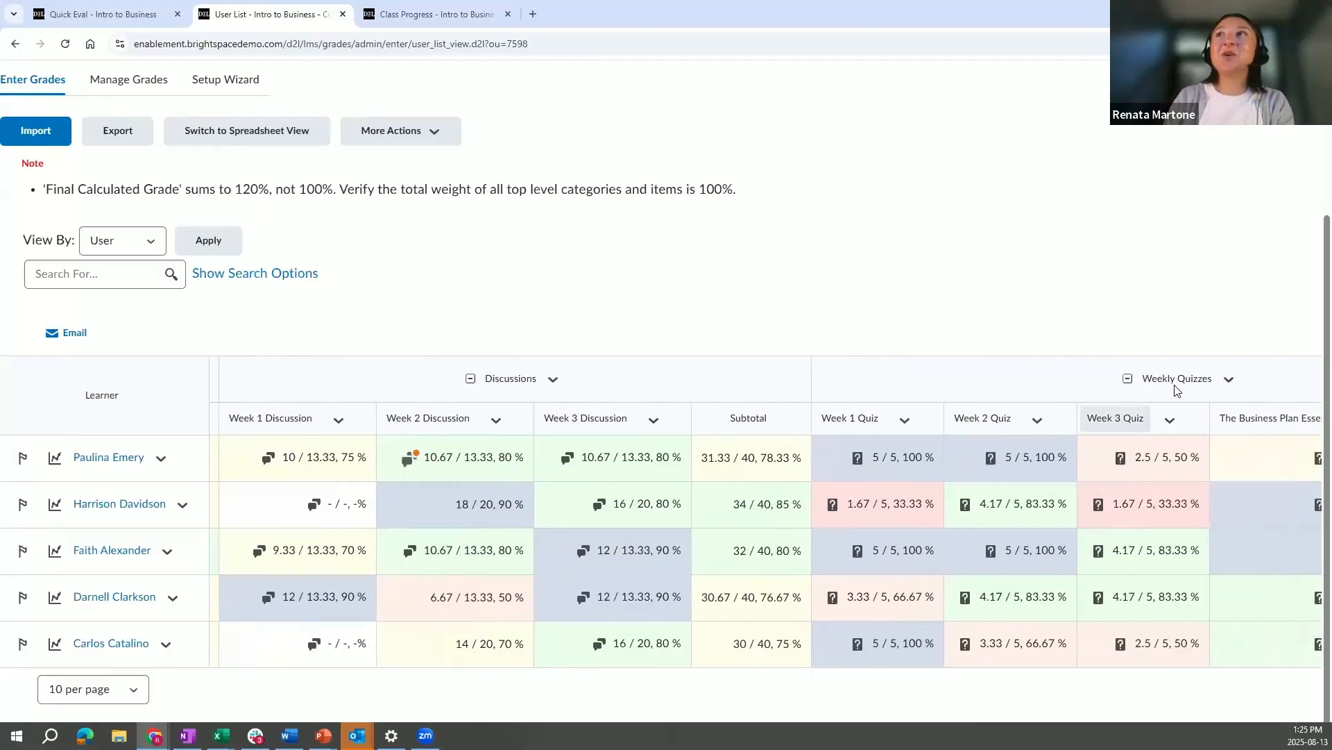
{"action": "scroll", "coordinate": [1178, 391], "scroll_direction": "right", "scroll_amount": 2}
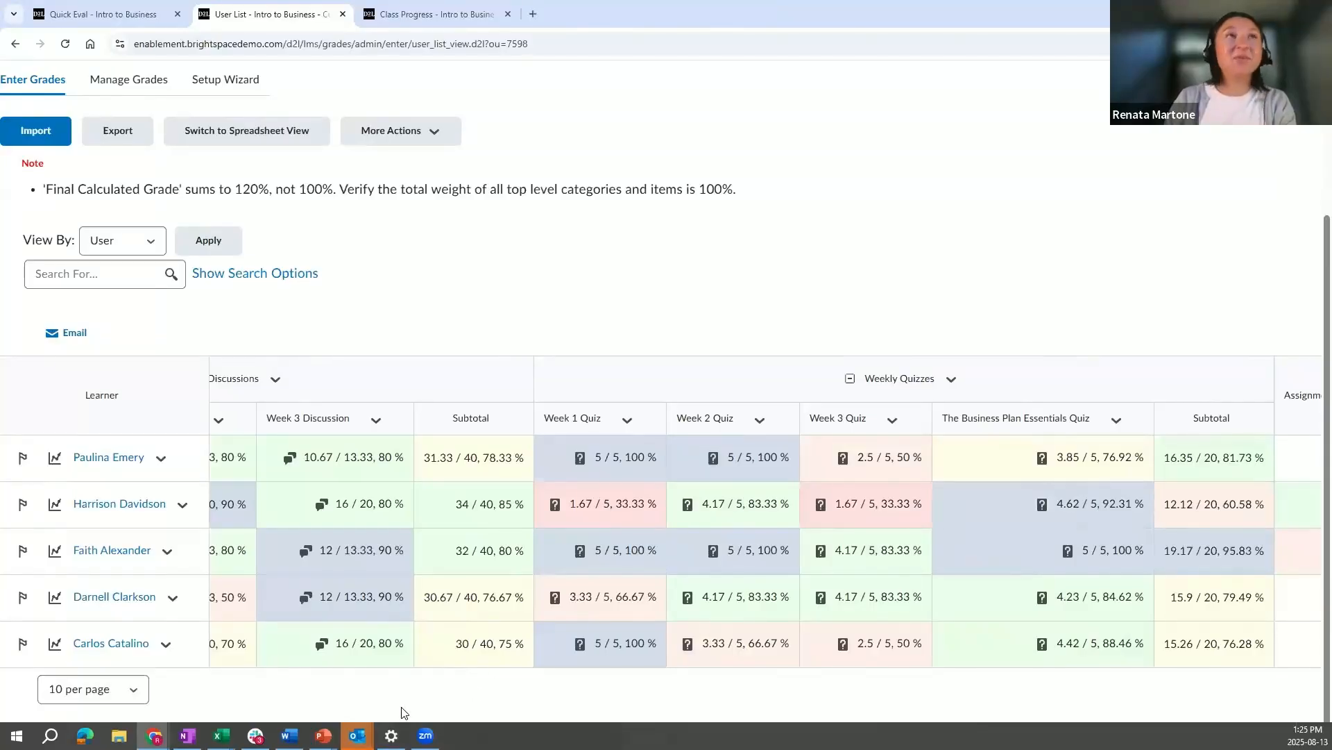
{"action": "key", "text": "Left"}
{"action": "scroll", "coordinate": [405, 712], "scroll_direction": "left", "scroll_amount": 7}
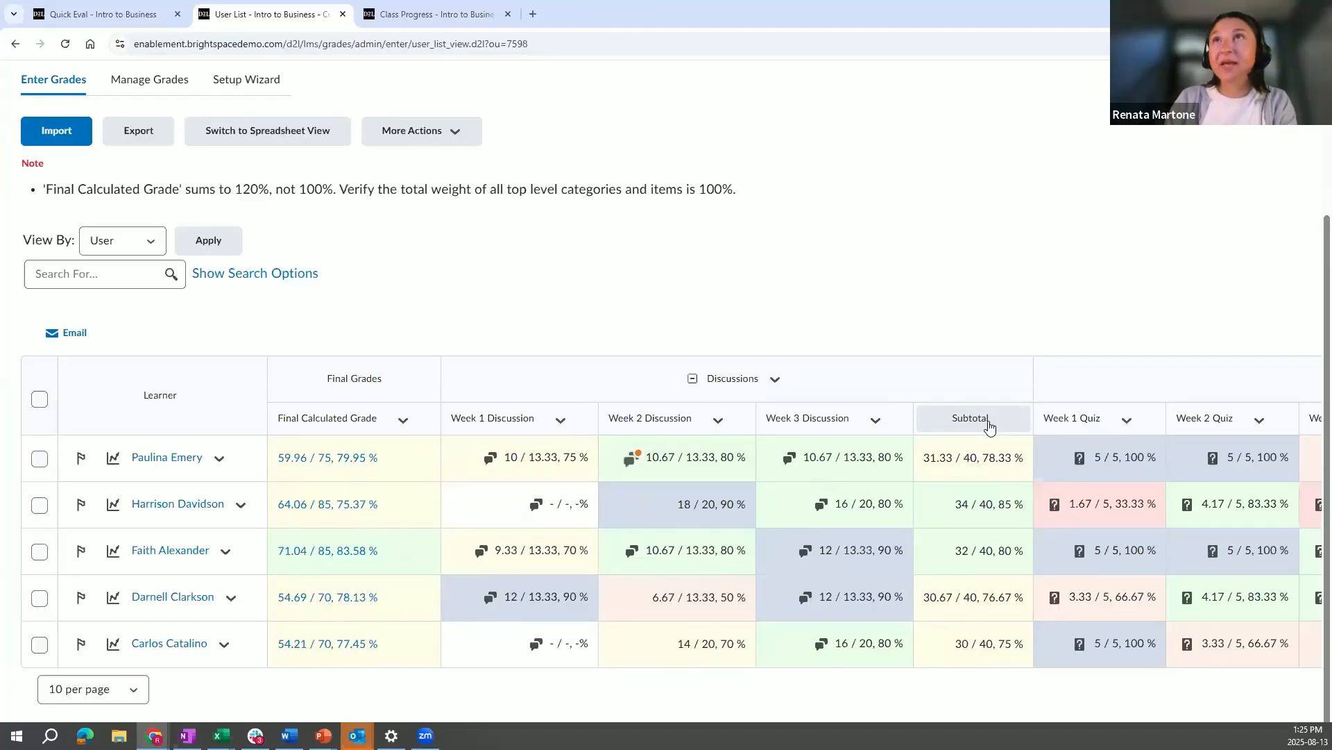
{"action": "double_click", "coordinate": [969, 459]}
{"action": "left_click", "coordinate": [975, 461]}
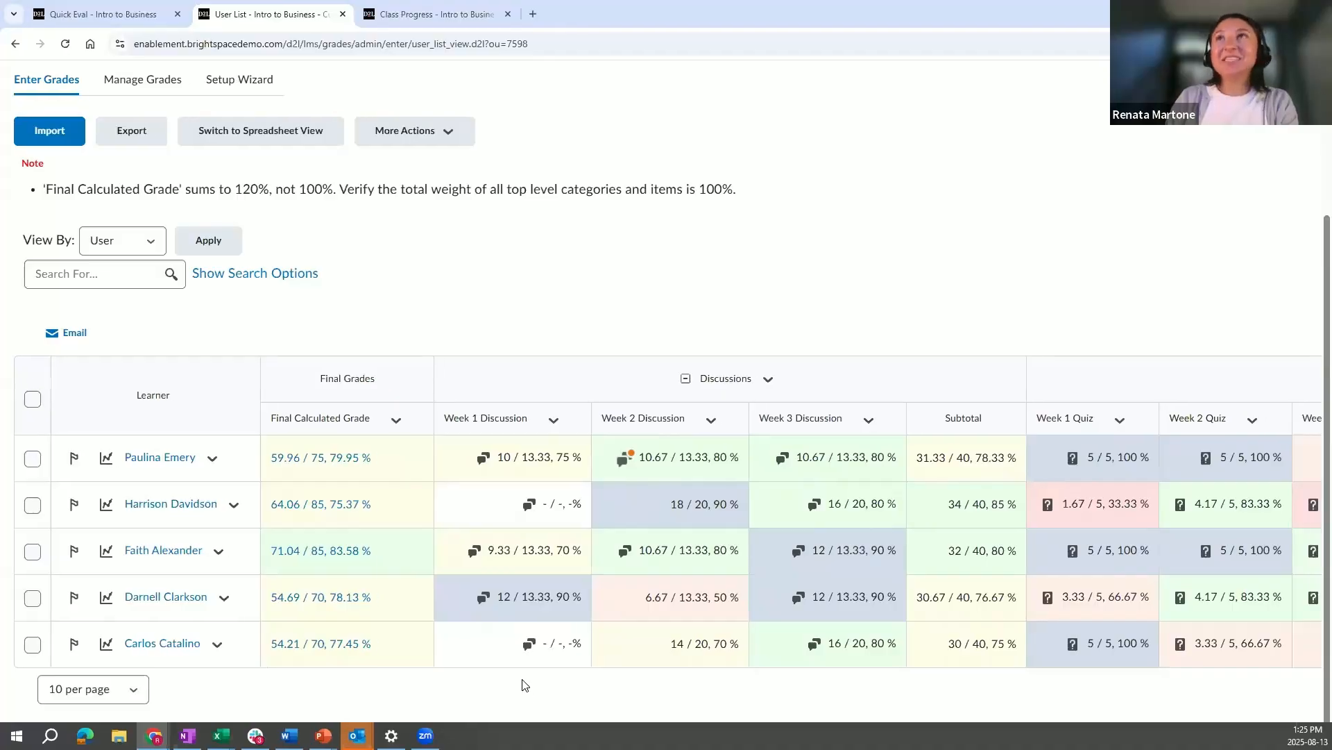
Open the first learner's Week 1 Quiz submission from the gradebook and view the available attempt and summary views.
{"action": "scroll", "coordinate": [522, 680], "scroll_direction": "right", "scroll_amount": 5}
{"action": "scroll", "coordinate": [525, 672], "scroll_direction": "right", "scroll_amount": 1}
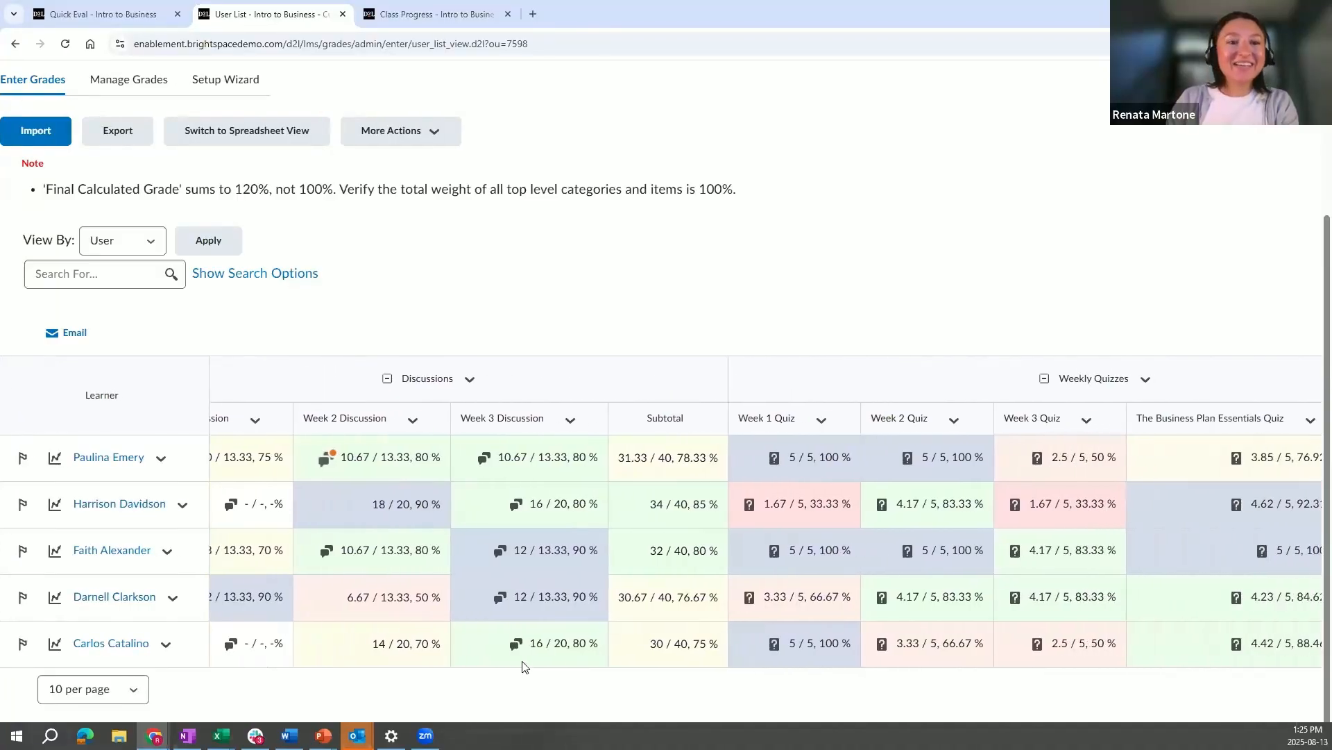
{"action": "scroll", "coordinate": [524, 663], "scroll_direction": "right", "scroll_amount": 4}
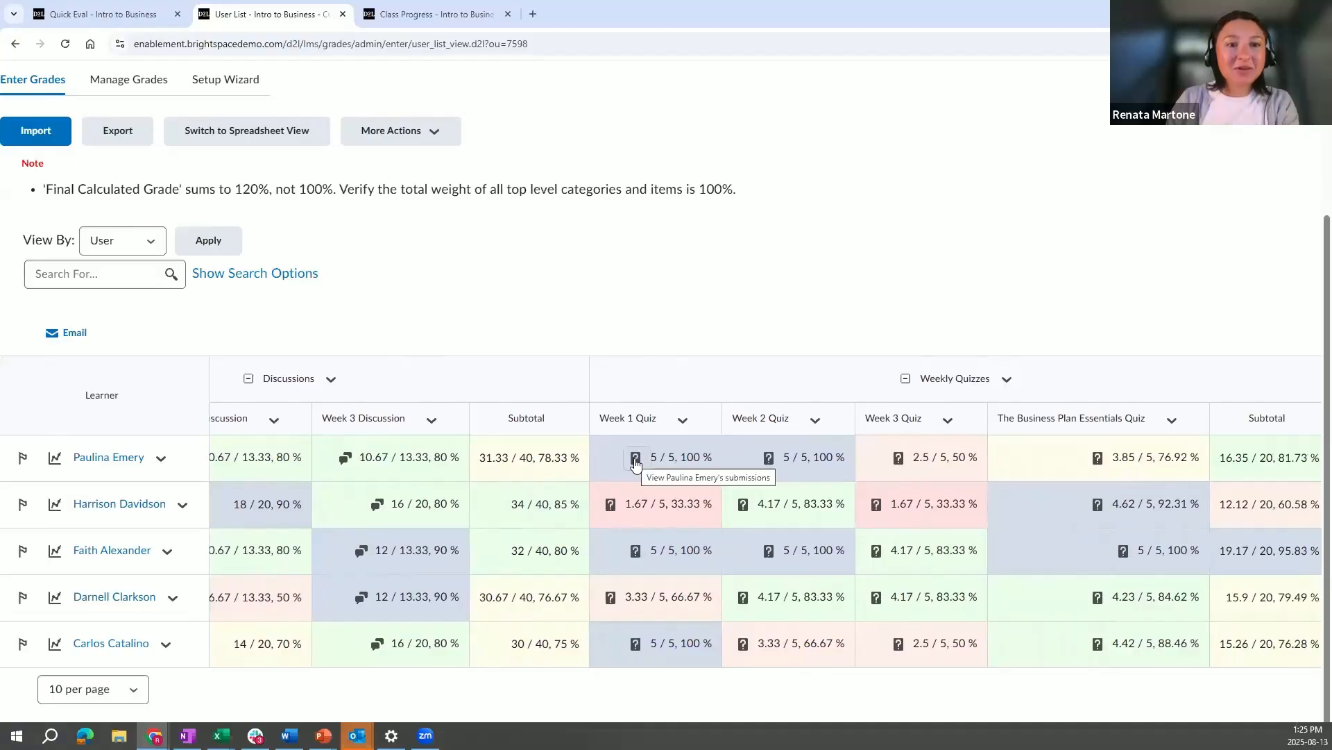
{"action": "left_click", "coordinate": [635, 460]}
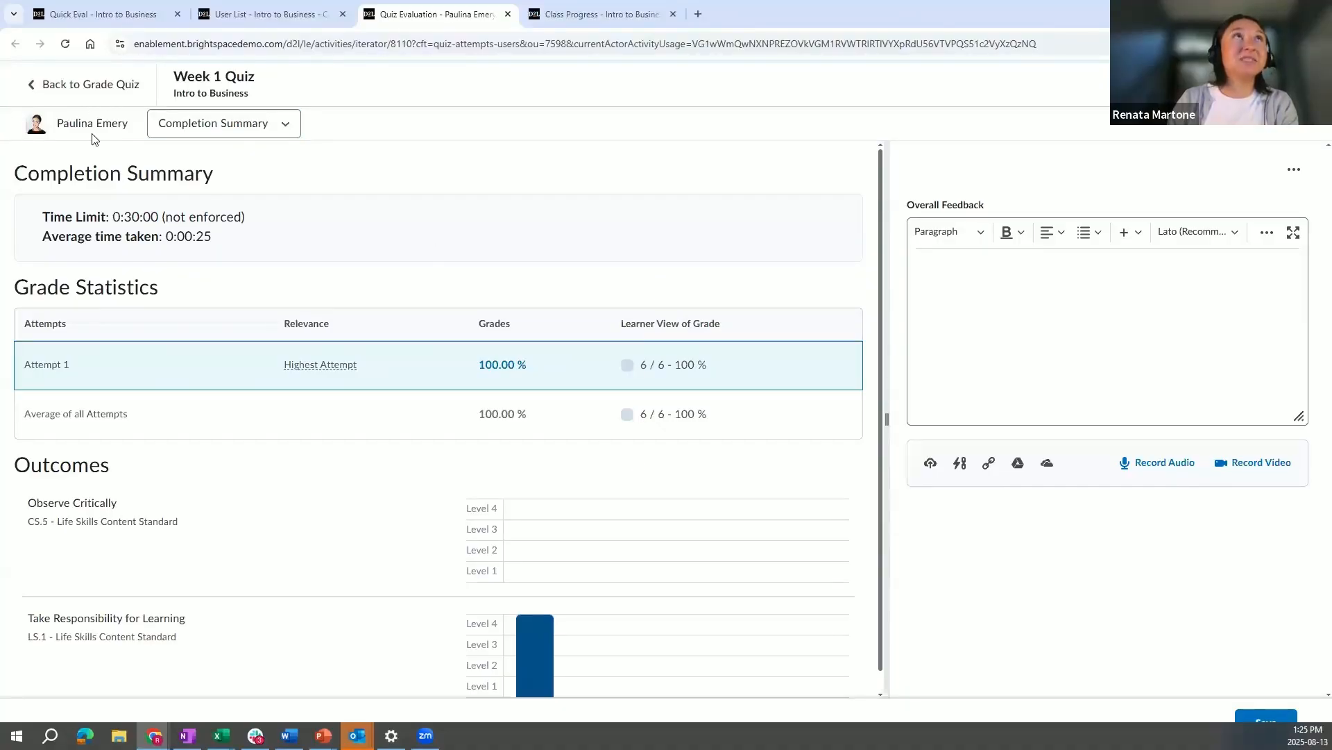
{"action": "left_click", "coordinate": [245, 126]}
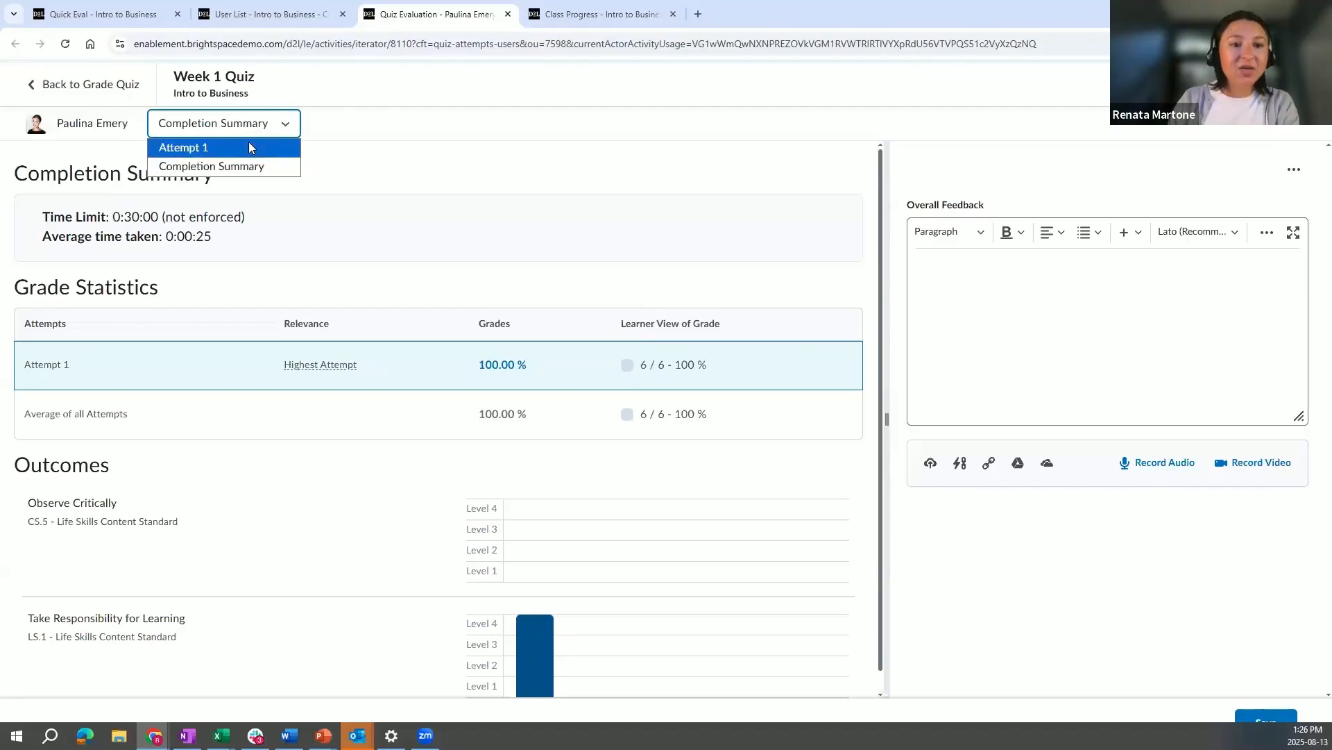
{"action": "left_click", "coordinate": [384, 166]}
Return to the gradebook and view the class statistics and grade distribution for the Week 1 Quiz.
{"action": "left_click", "coordinate": [280, 22]}
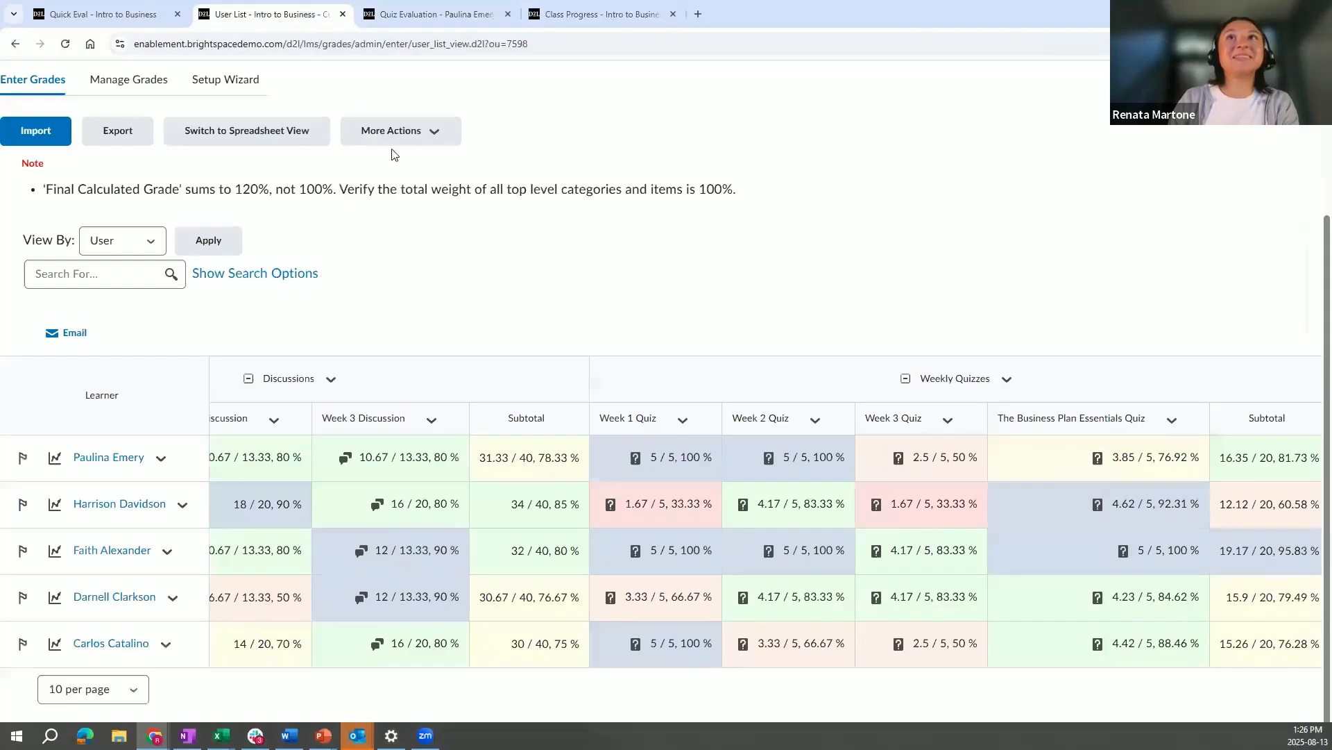
{"action": "left_click", "coordinate": [684, 421]}
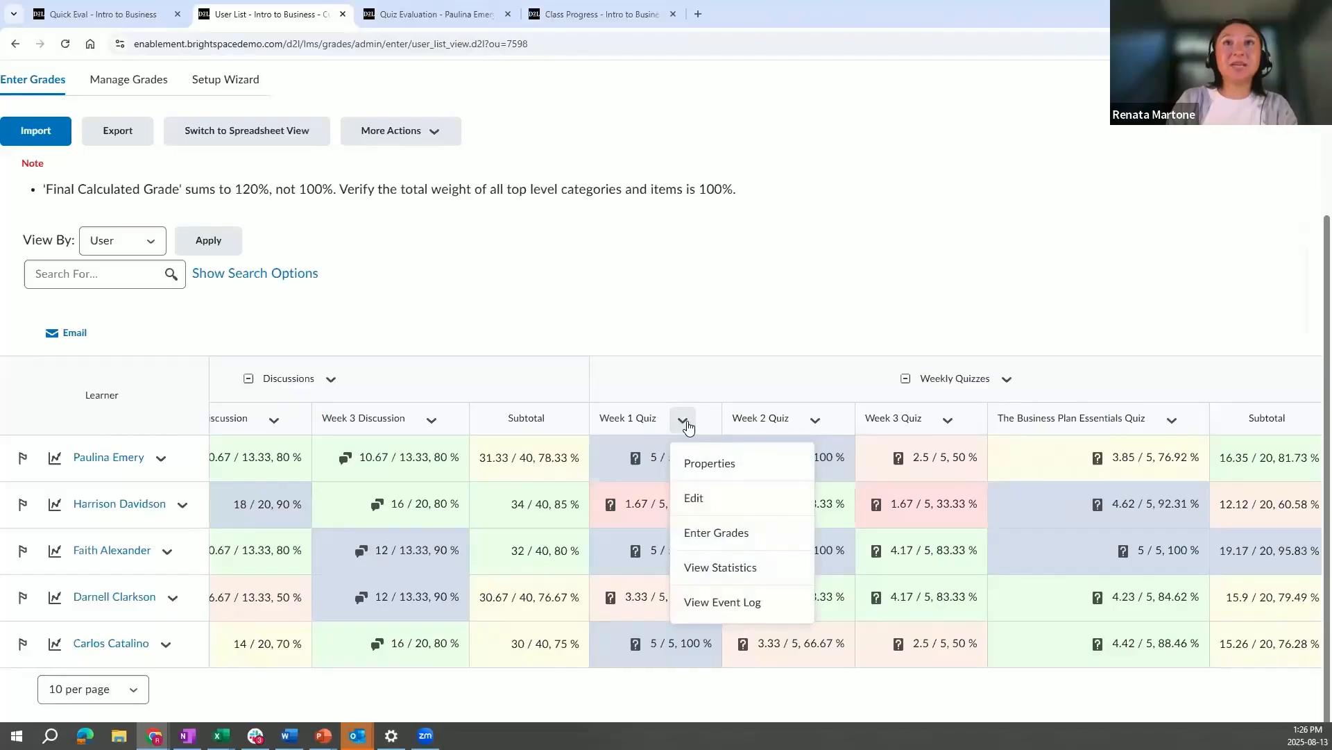
{"action": "left_click", "coordinate": [698, 576]}
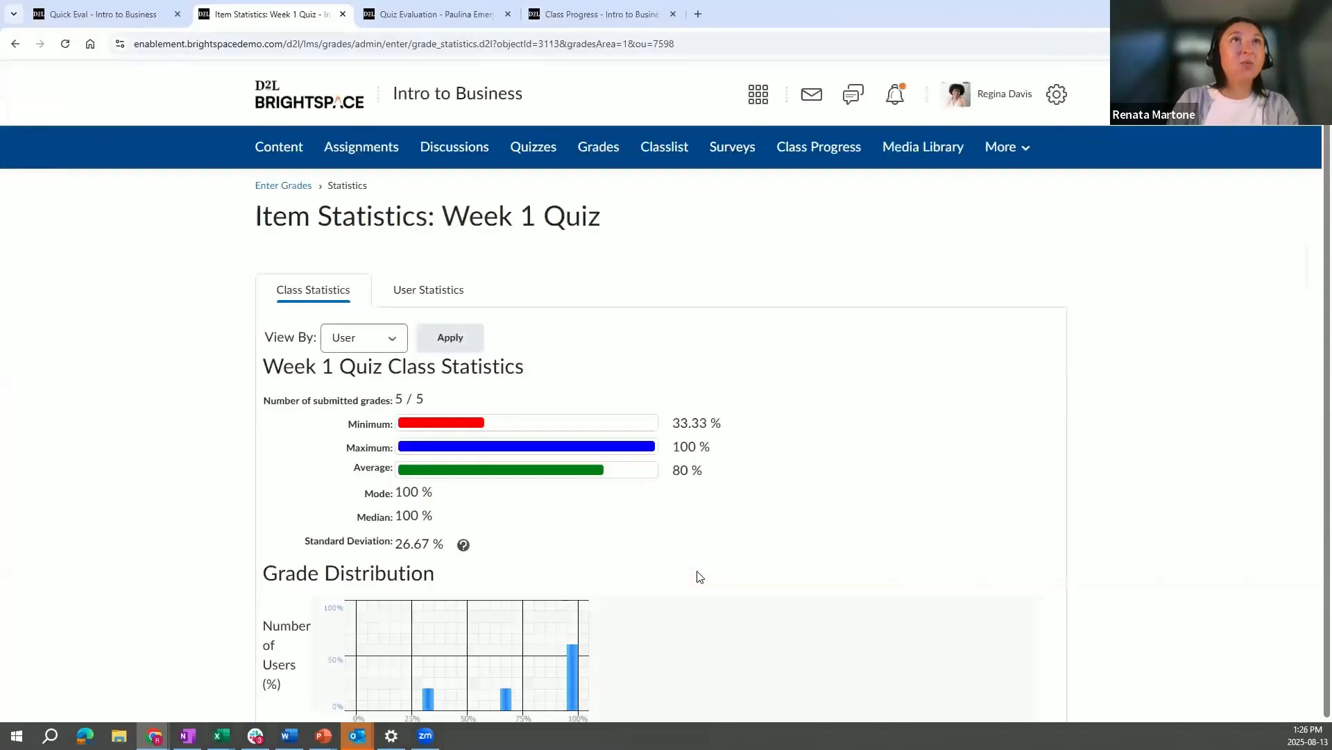
{"action": "scroll", "coordinate": [701, 566], "scroll_direction": "down", "scroll_amount": 1}
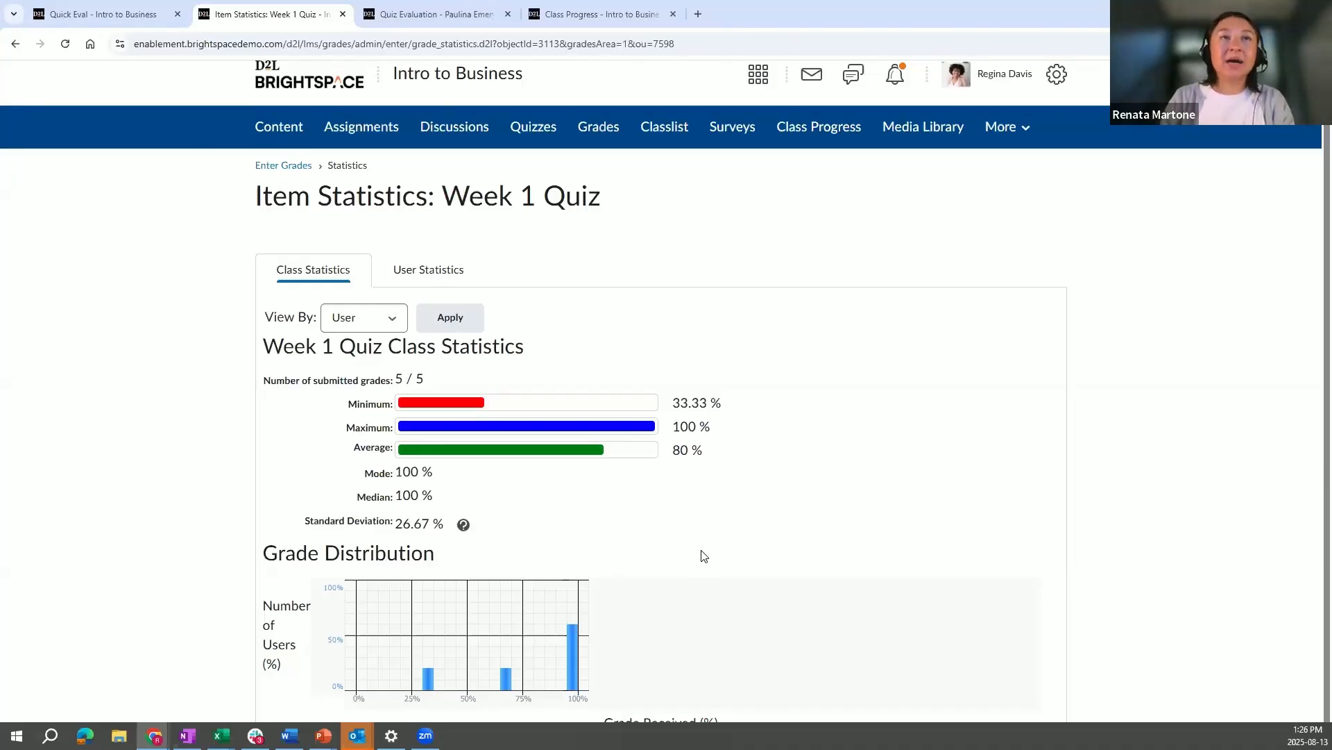
View the individual user statistics for the Week 1 Quiz.
{"action": "left_click", "coordinate": [457, 270]}
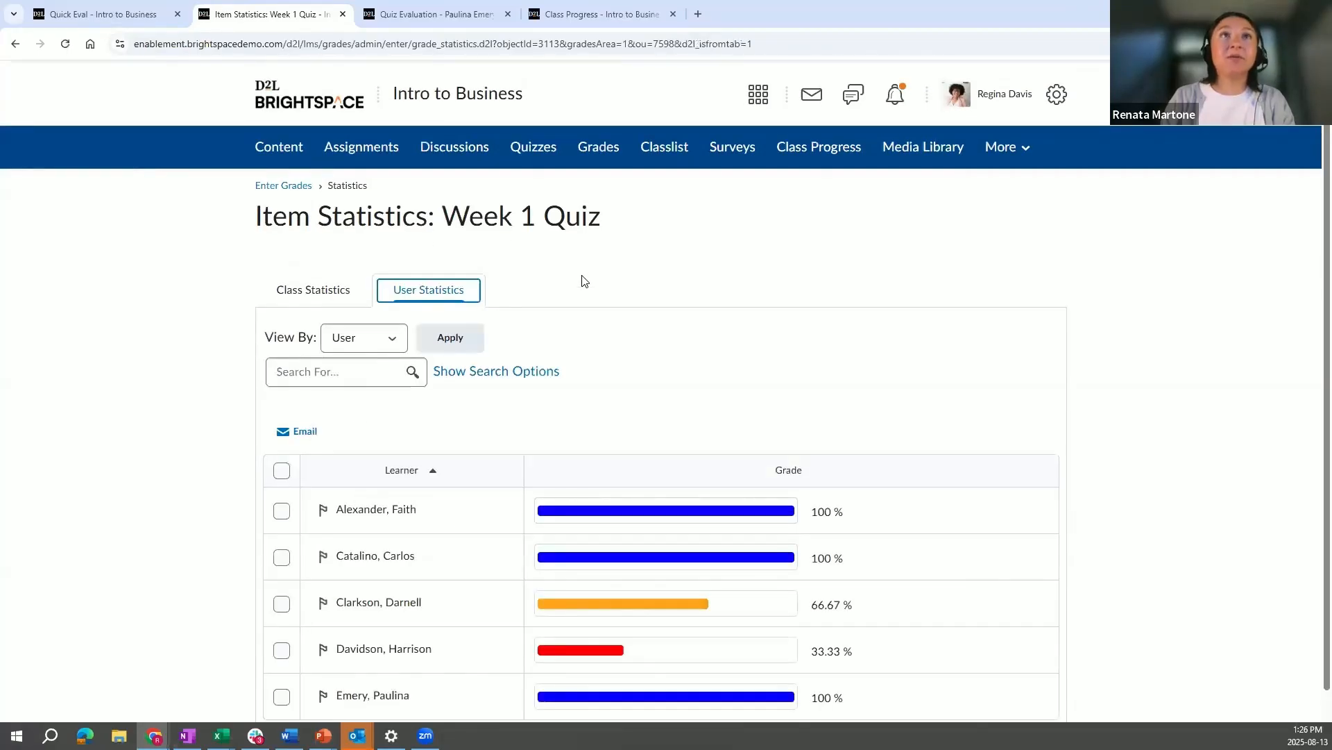
{"action": "scroll", "coordinate": [421, 292], "scroll_direction": "down", "scroll_amount": 1}
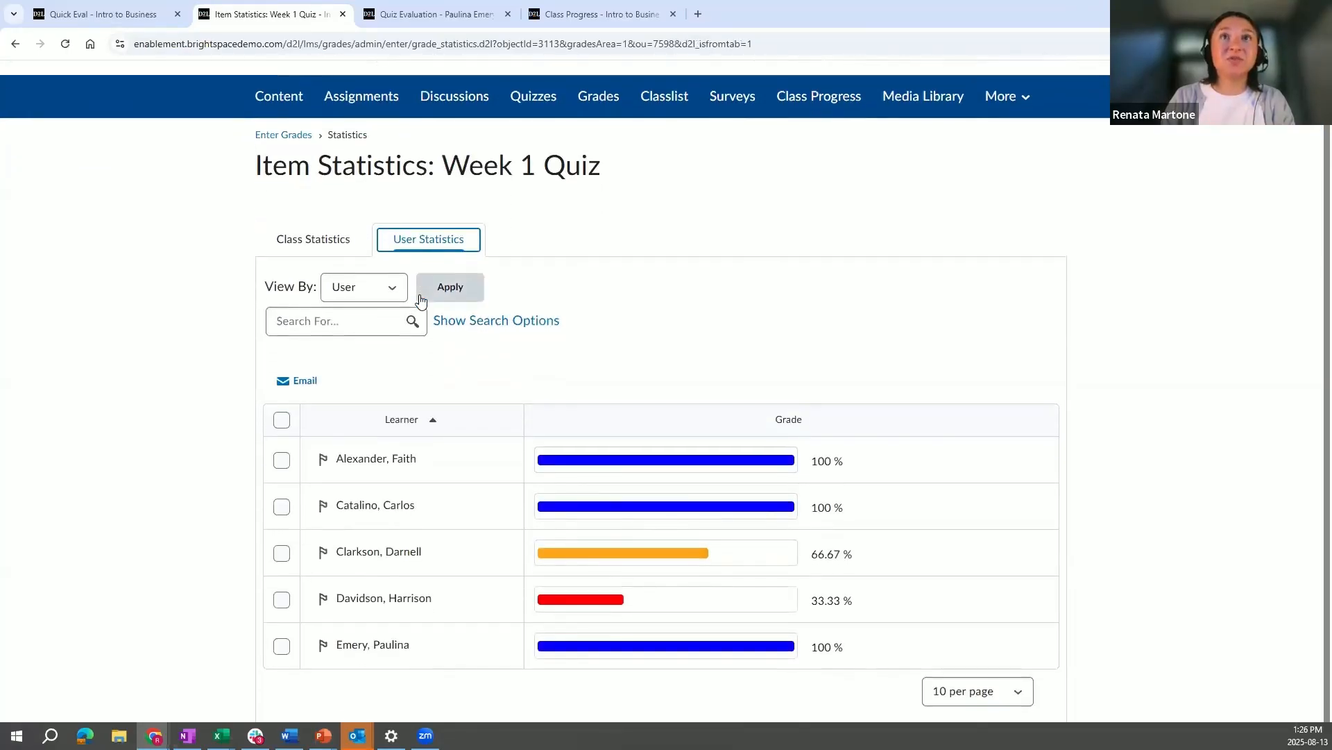
{"action": "scroll", "coordinate": [742, 329], "scroll_direction": "up", "scroll_amount": 1}
{"action": "scroll", "coordinate": [833, 347], "scroll_direction": "down", "scroll_amount": 1}
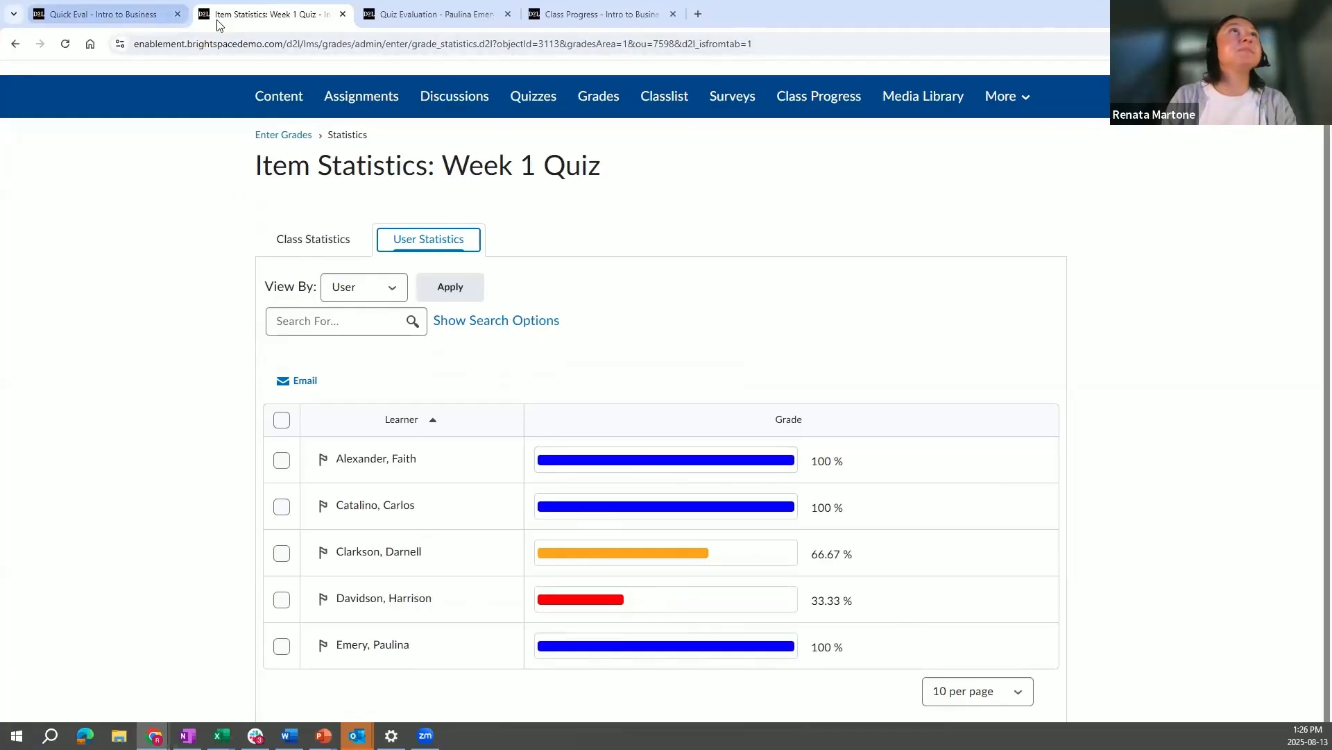
Return to the gradebook and open the grade entry page for the Assignment Proposal item.
{"action": "left_click", "coordinate": [291, 138]}
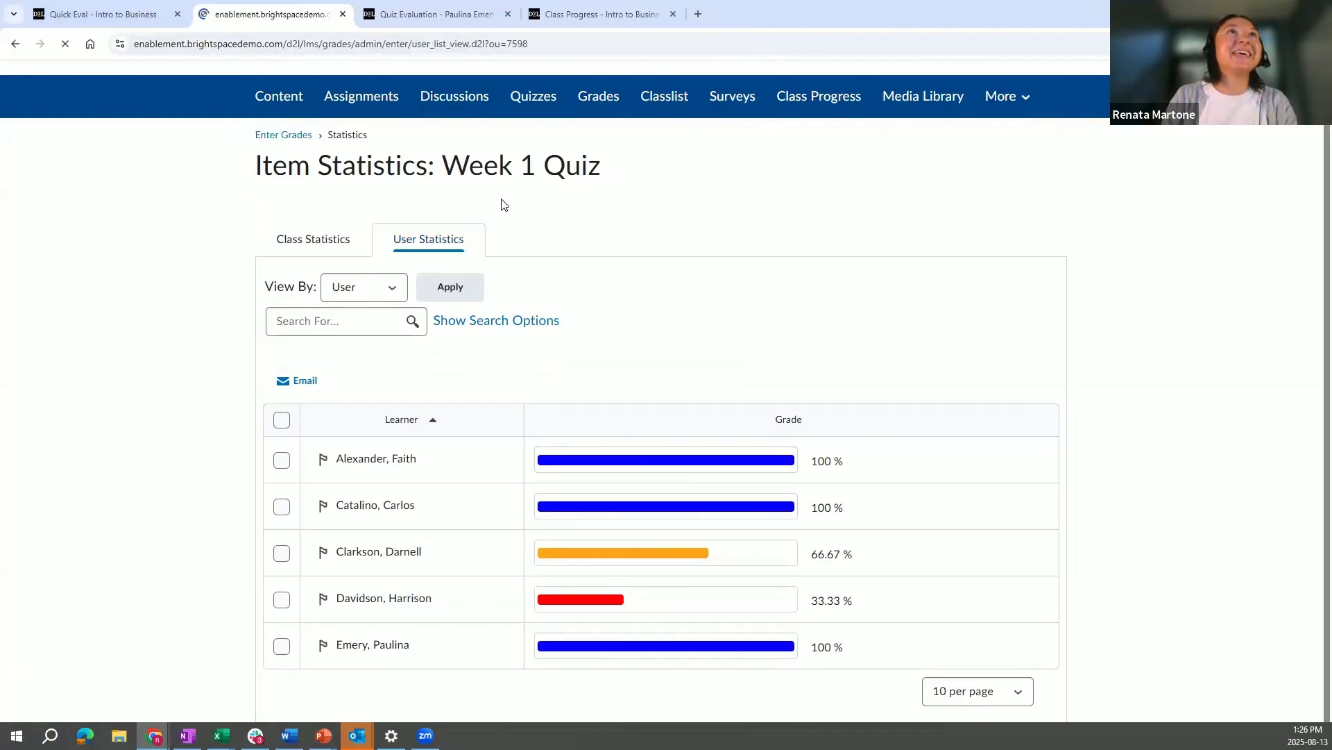
{"action": "scroll", "coordinate": [523, 667], "scroll_direction": "down", "scroll_amount": 3}
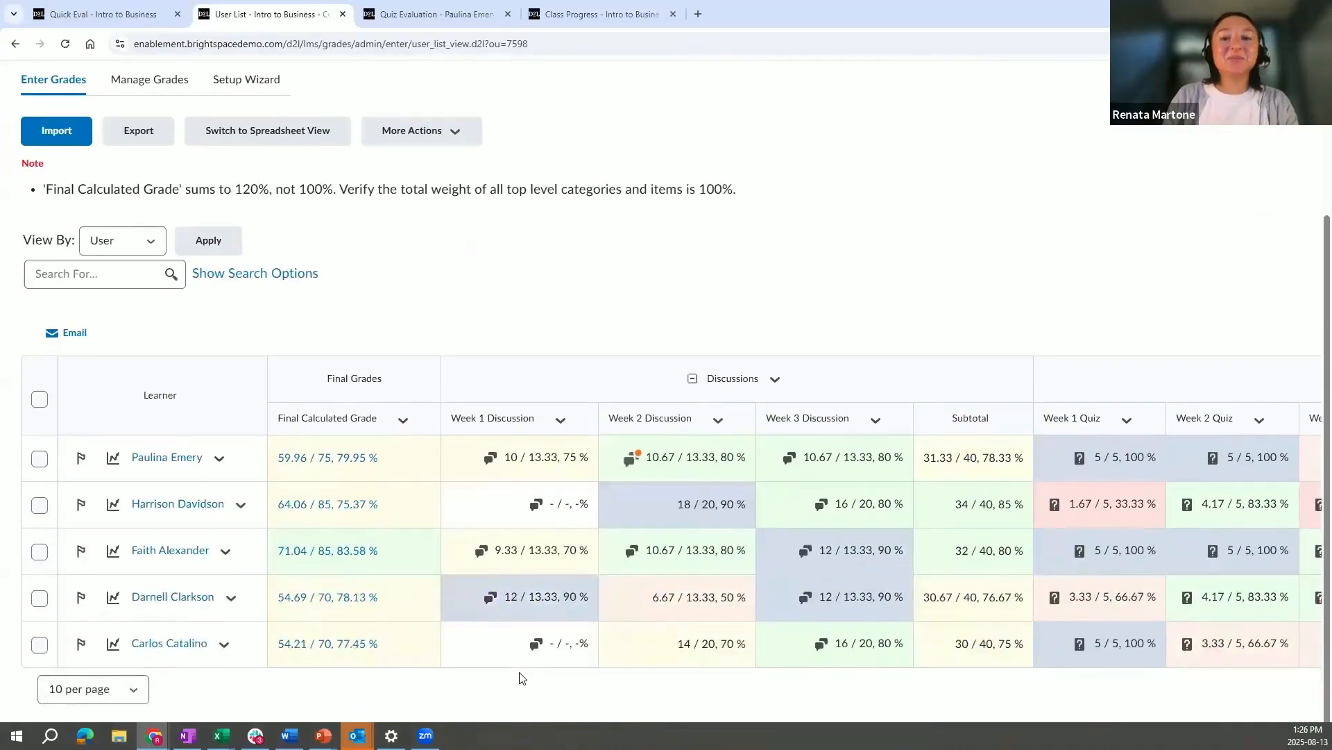
{"action": "scroll", "coordinate": [522, 678], "scroll_direction": "right", "scroll_amount": 10}
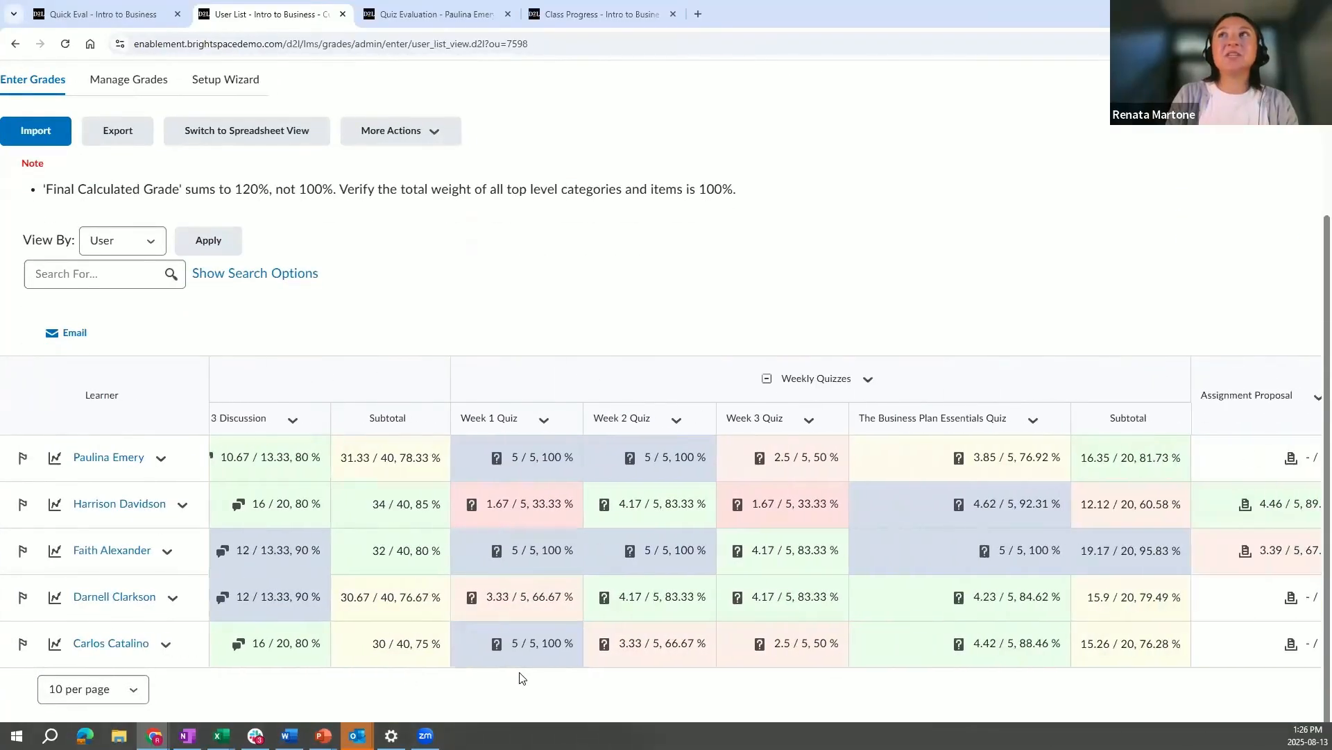
{"action": "scroll", "coordinate": [523, 678], "scroll_direction": "right", "scroll_amount": 5}
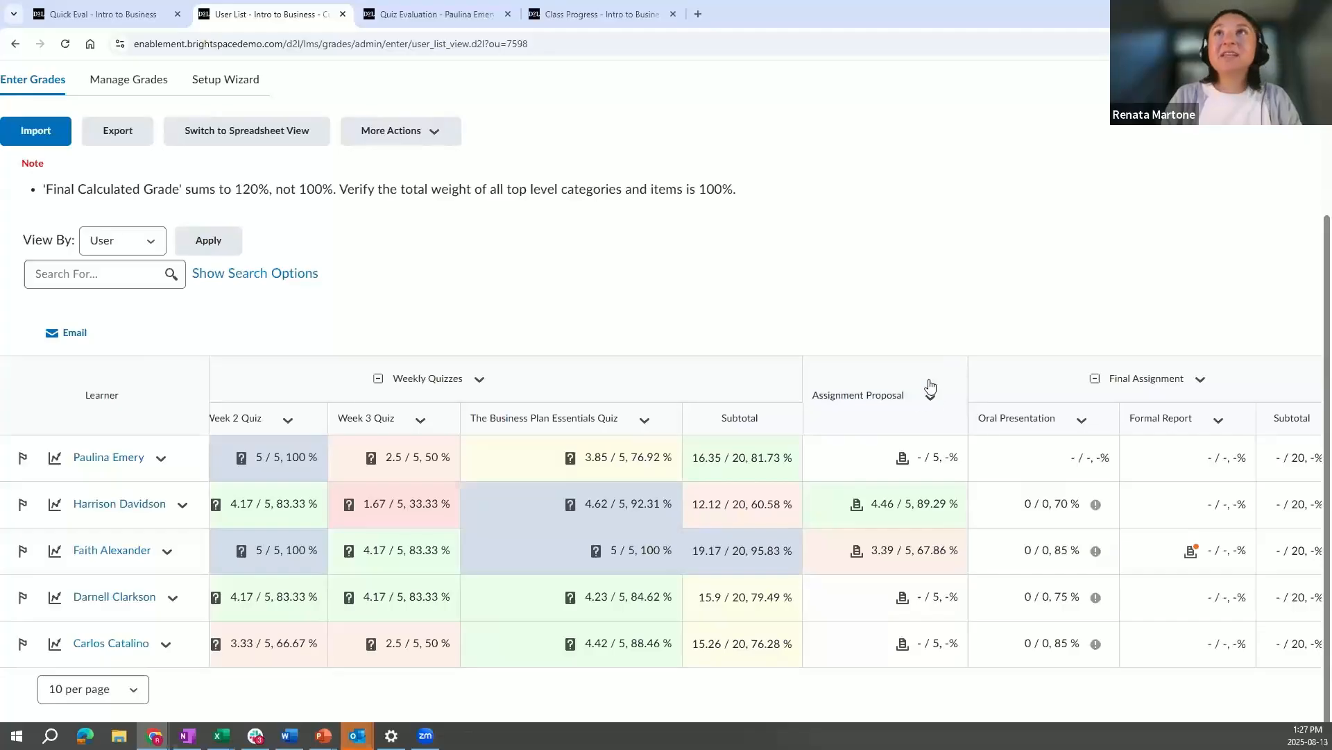
{"action": "left_click", "coordinate": [930, 397]}
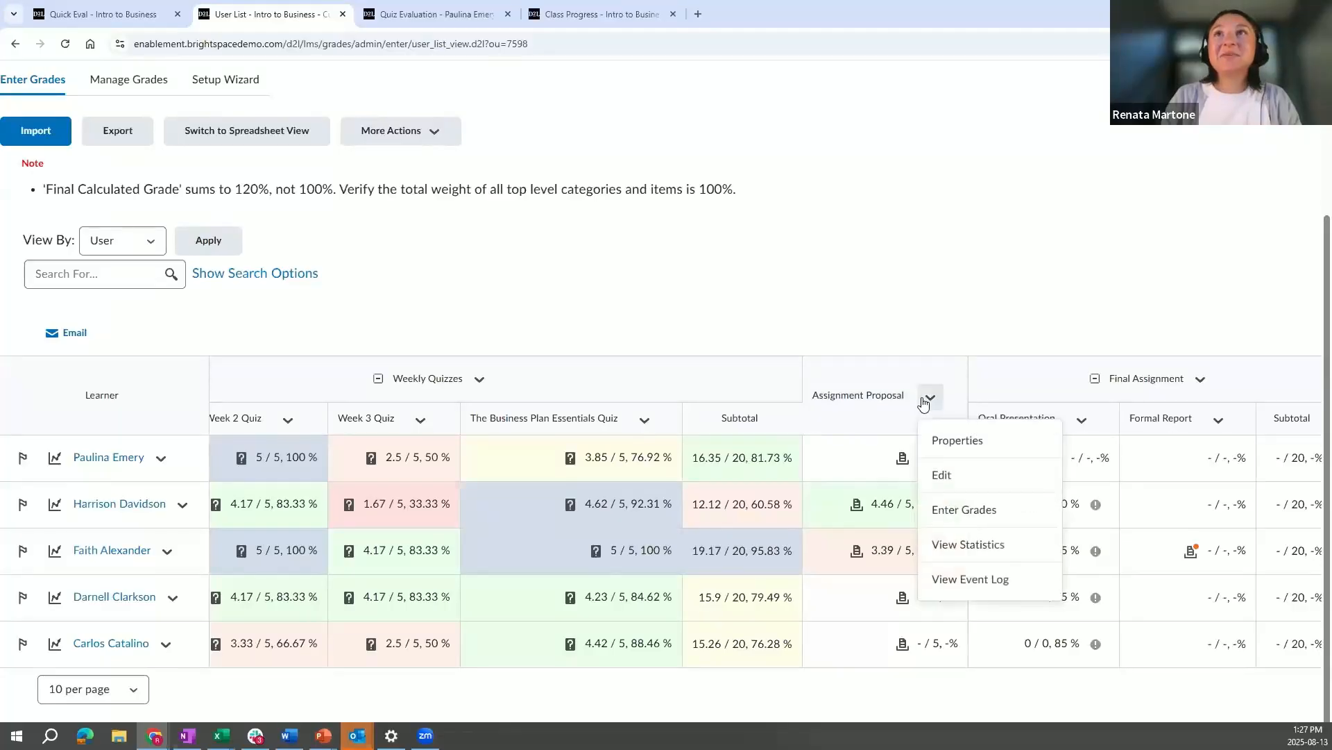
{"action": "left_click", "coordinate": [975, 519]}
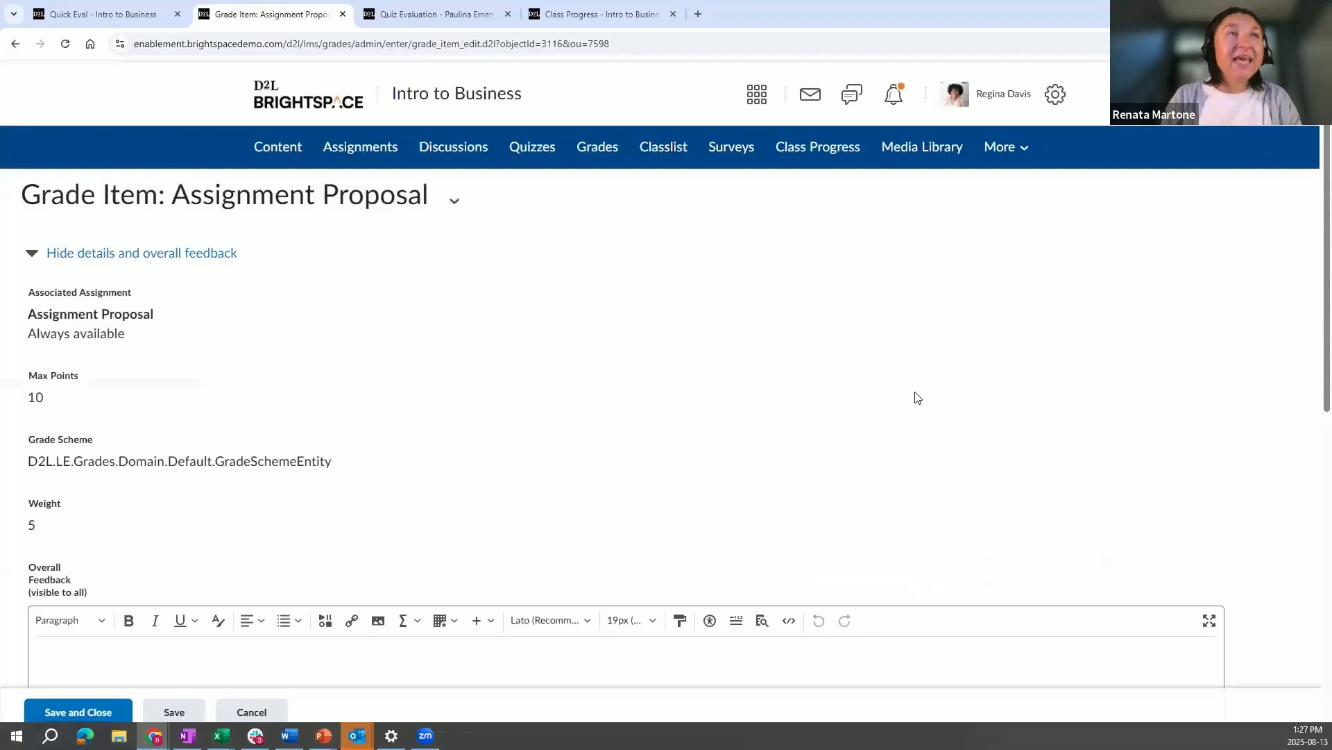
Examine the Assignment Proposal's details, overall feedback field, and learners' grade and feedback fields.
{"action": "scroll", "coordinate": [793, 363], "scroll_direction": "down", "scroll_amount": 1}
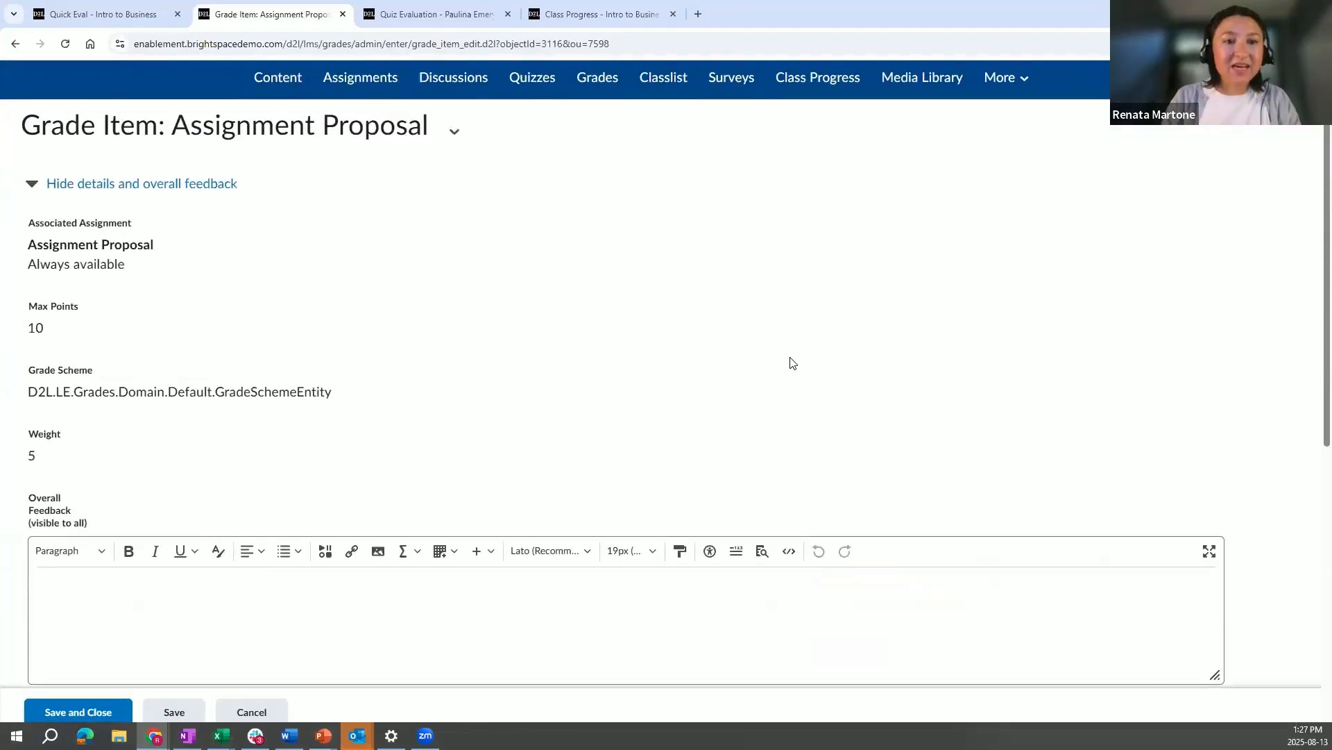
{"action": "scroll", "coordinate": [793, 362], "scroll_direction": "down", "scroll_amount": 2}
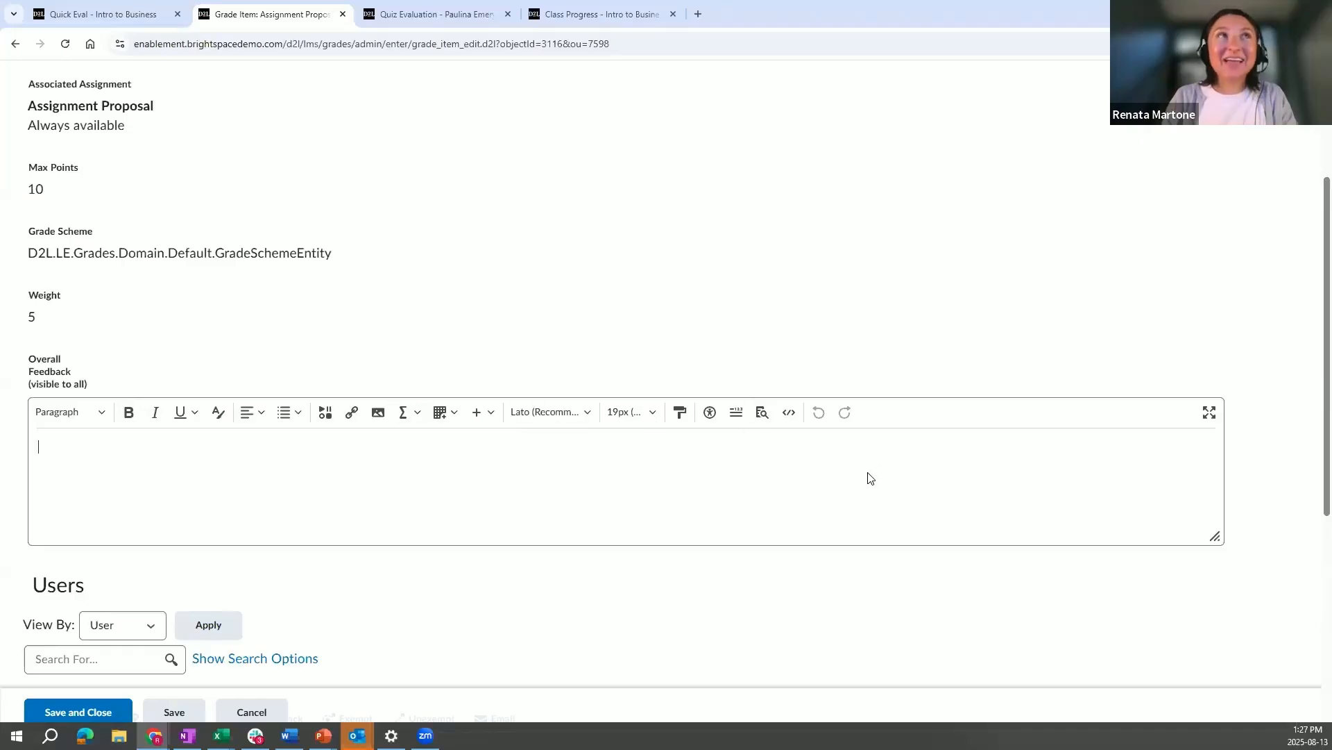
{"action": "scroll", "coordinate": [869, 478], "scroll_direction": "down", "scroll_amount": 2}
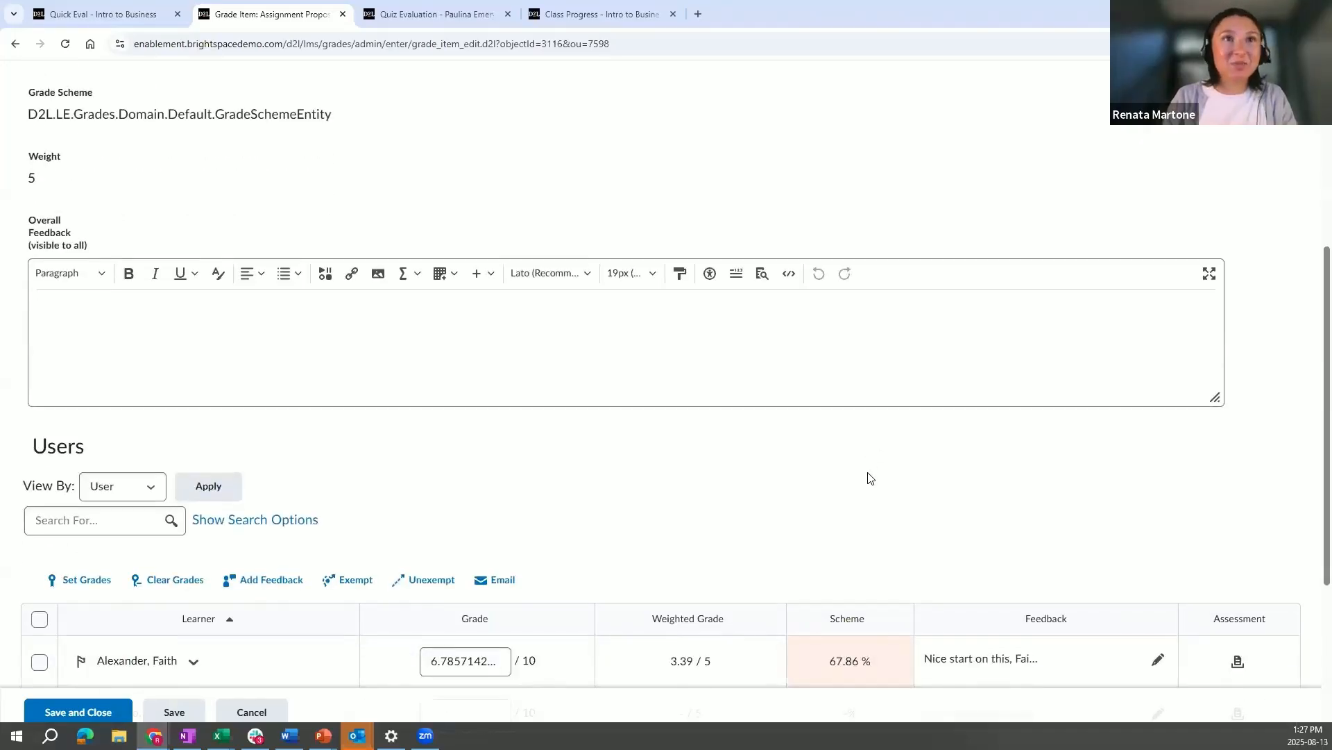
{"action": "scroll", "coordinate": [870, 478], "scroll_direction": "down", "scroll_amount": 3}
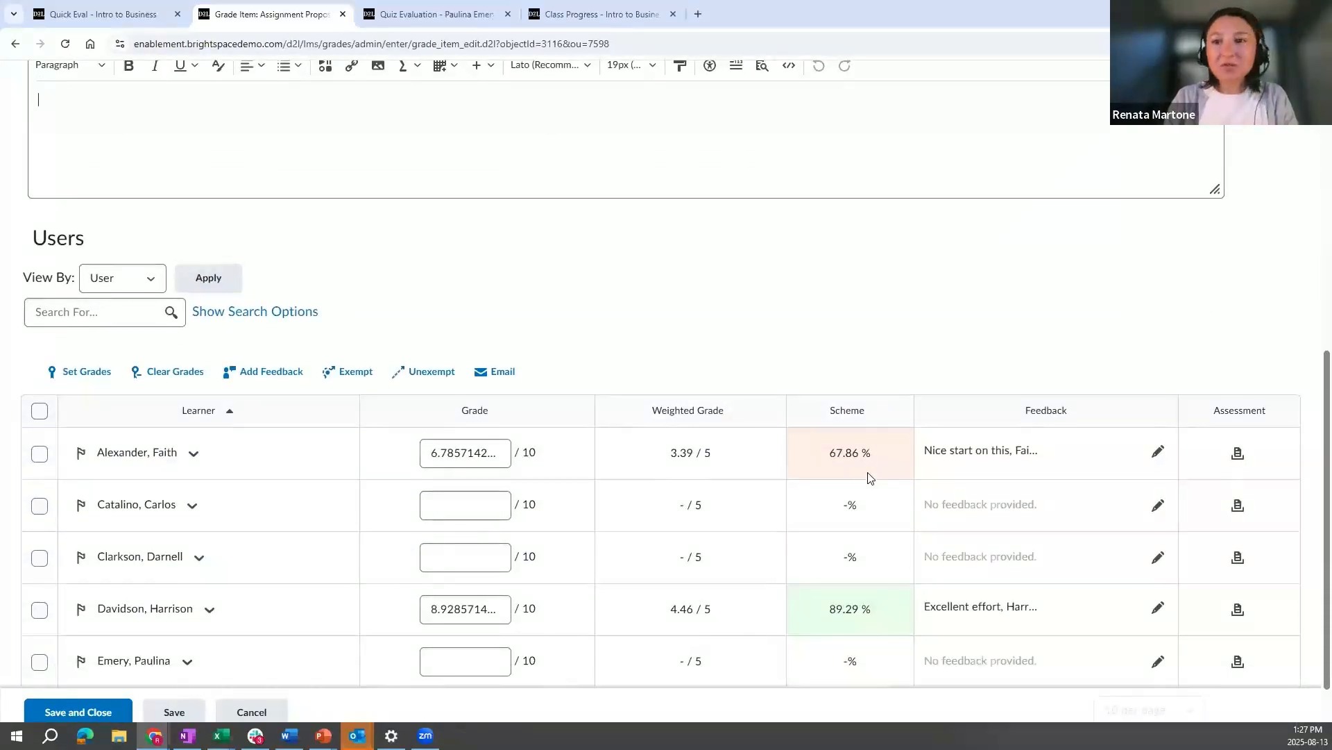
{"action": "left_click", "coordinate": [486, 508]}
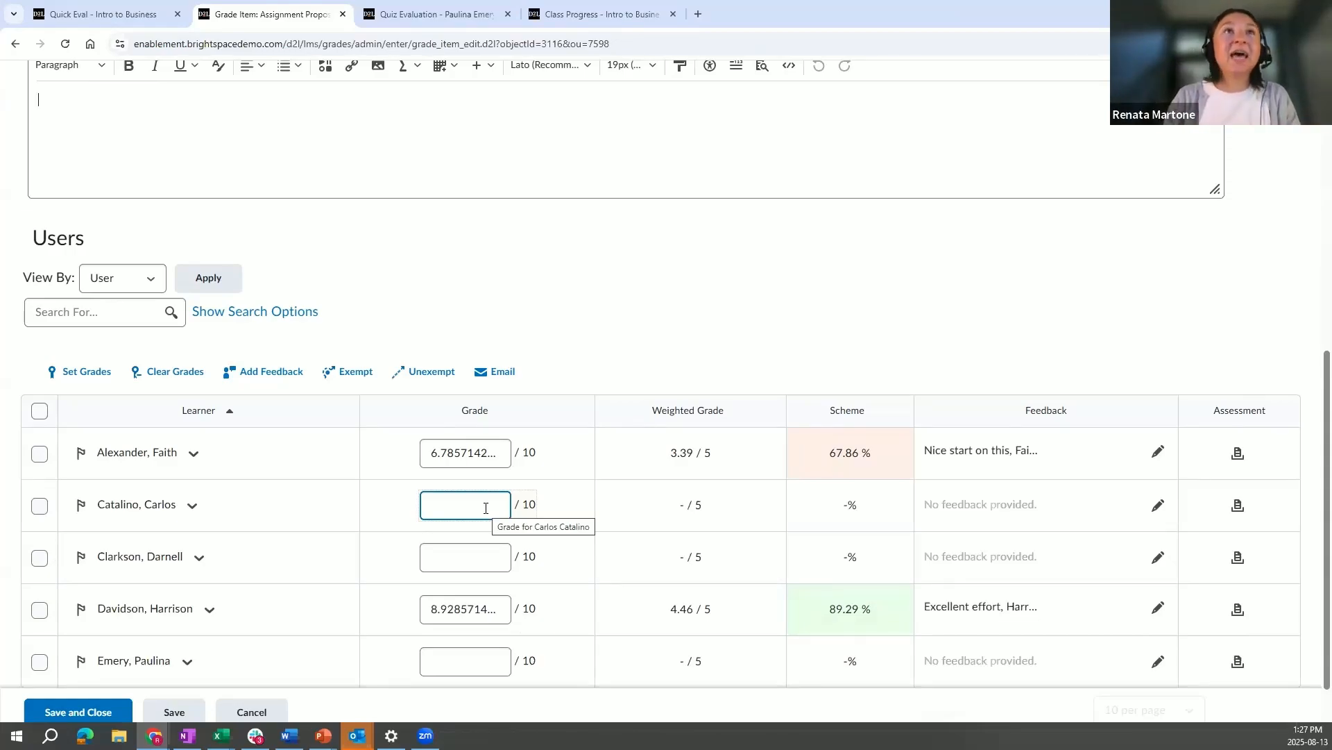
{"action": "key", "text": "Tab"}
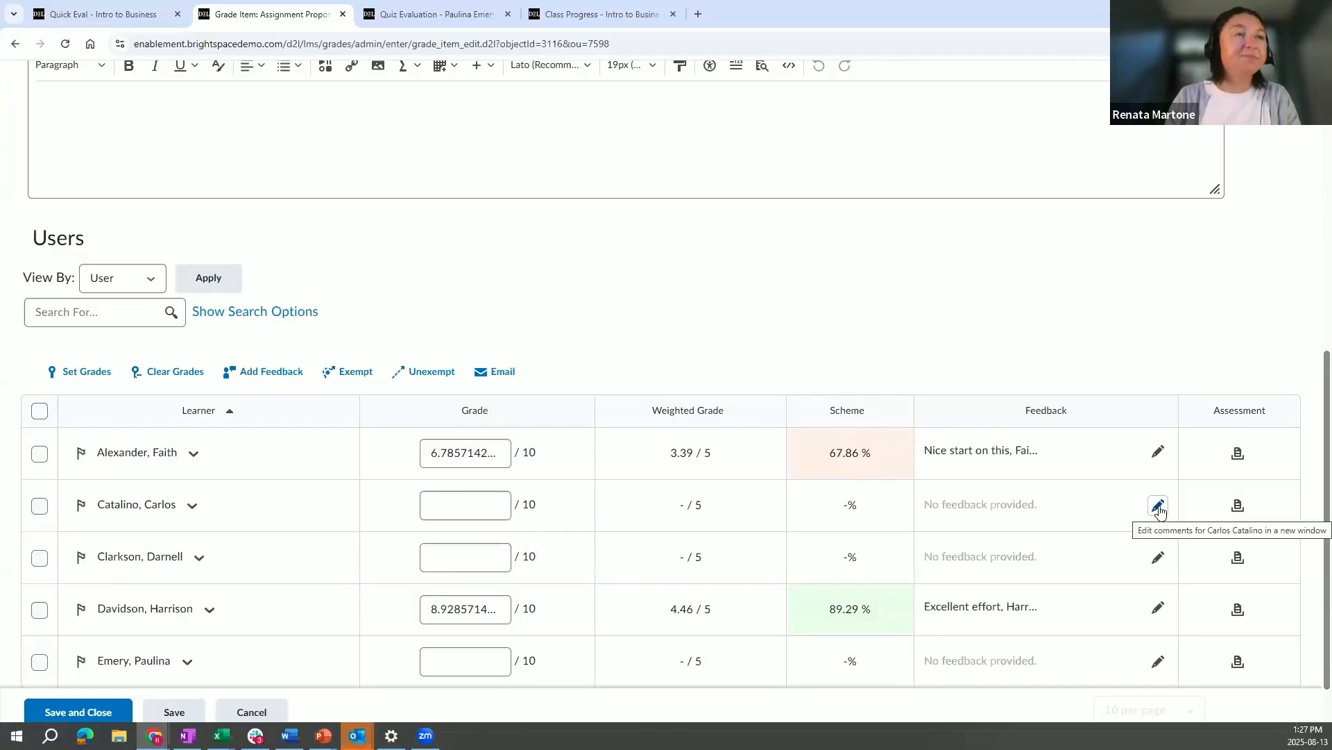
Hide and show the Assignment Proposal's details and overall feedback section twice, leaving it expanded.
{"action": "scroll", "coordinate": [1159, 511], "scroll_direction": "up", "scroll_amount": 8}
{"action": "scroll", "coordinate": [506, 223], "scroll_direction": "down", "scroll_amount": 4}
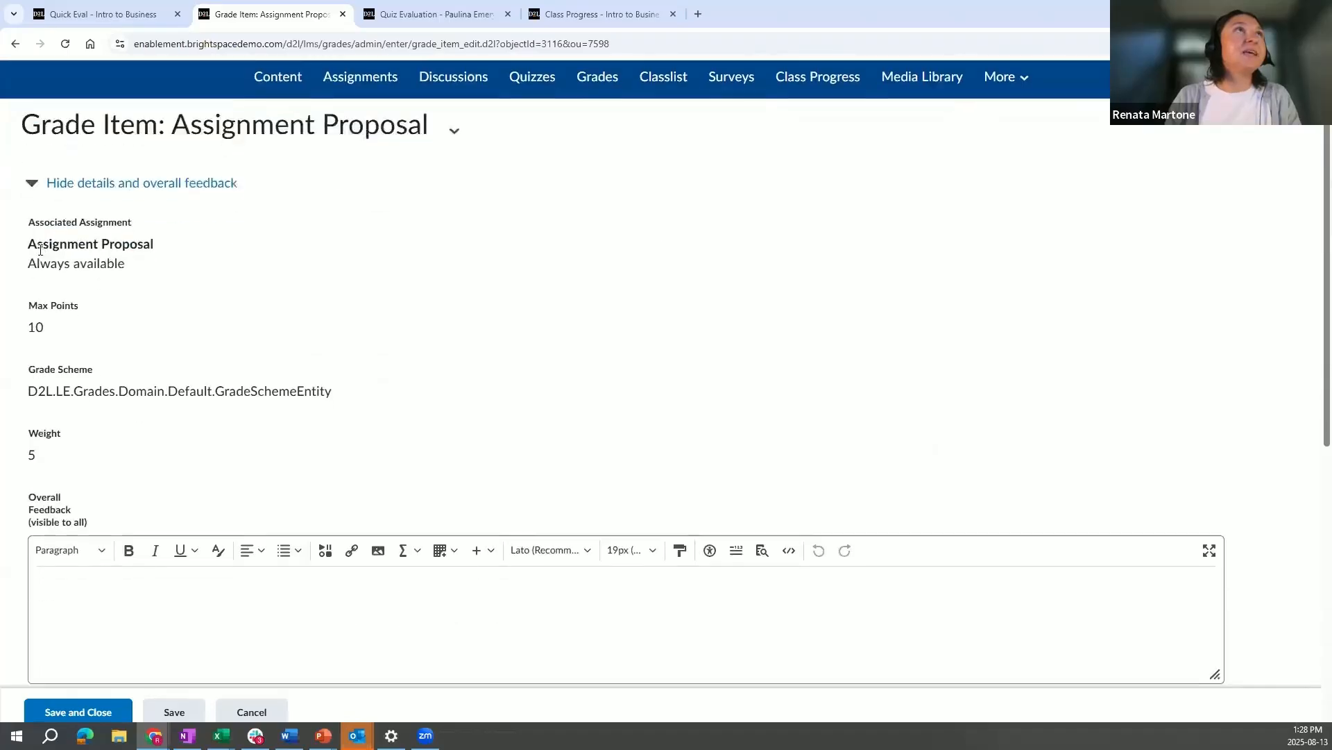
{"action": "scroll", "coordinate": [31, 215], "scroll_direction": "up", "scroll_amount": 5}
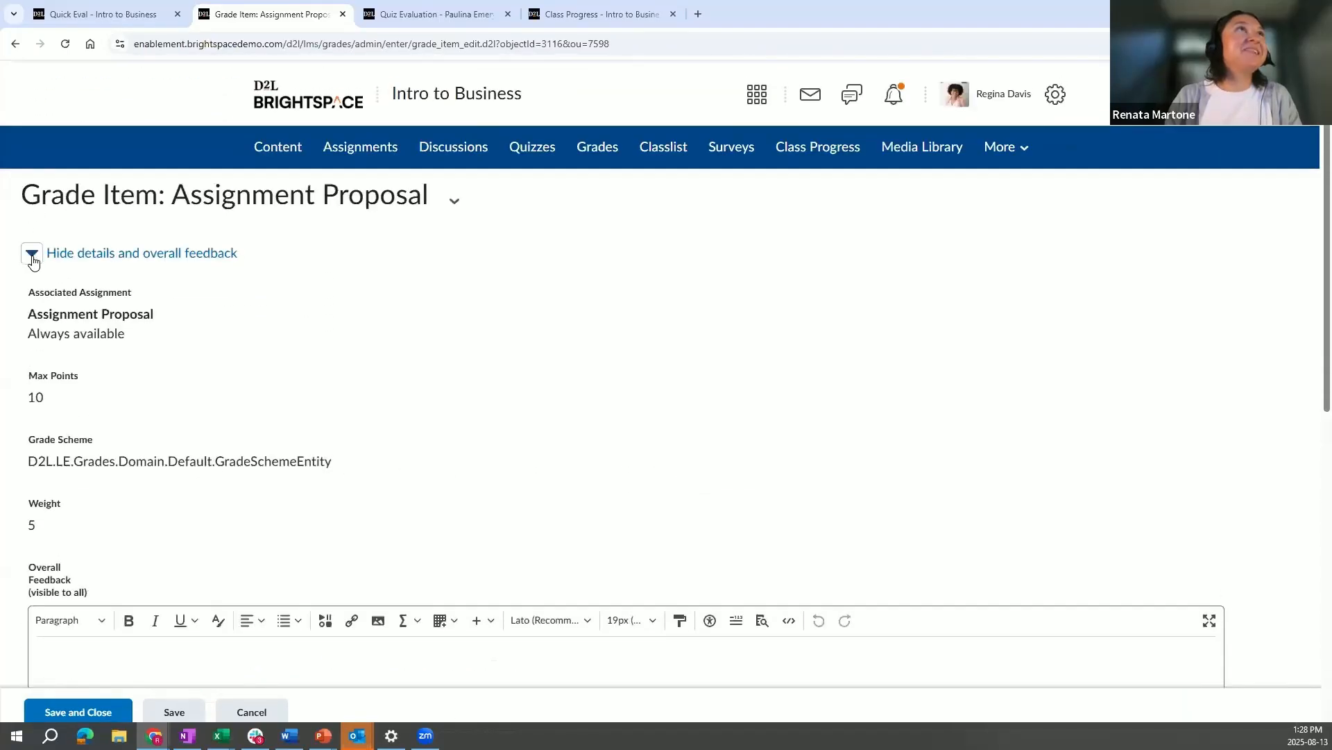
{"action": "left_click", "coordinate": [31, 254]}
{"action": "left_click", "coordinate": [31, 256]}
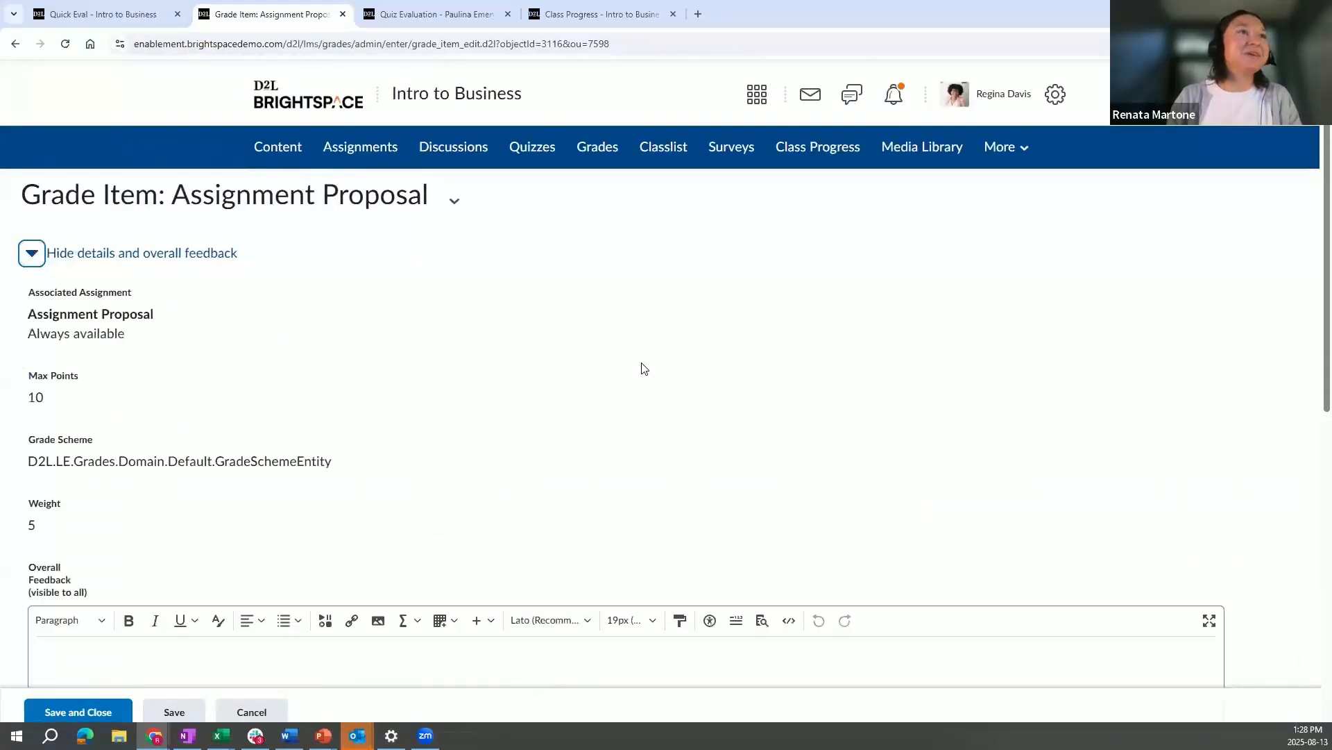
{"action": "left_click", "coordinate": [31, 254]}
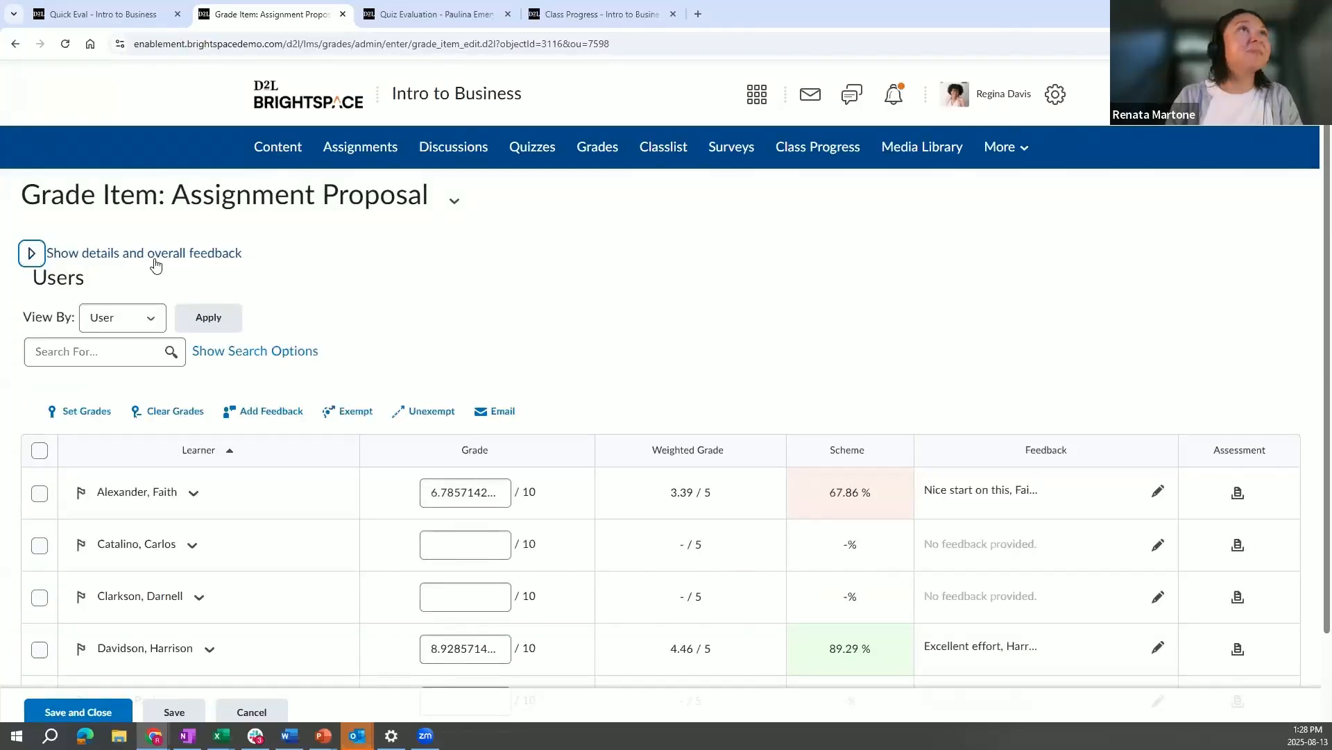
{"action": "left_click", "coordinate": [31, 256]}
{"action": "scroll", "coordinate": [383, 343], "scroll_direction": "down", "scroll_amount": 6}
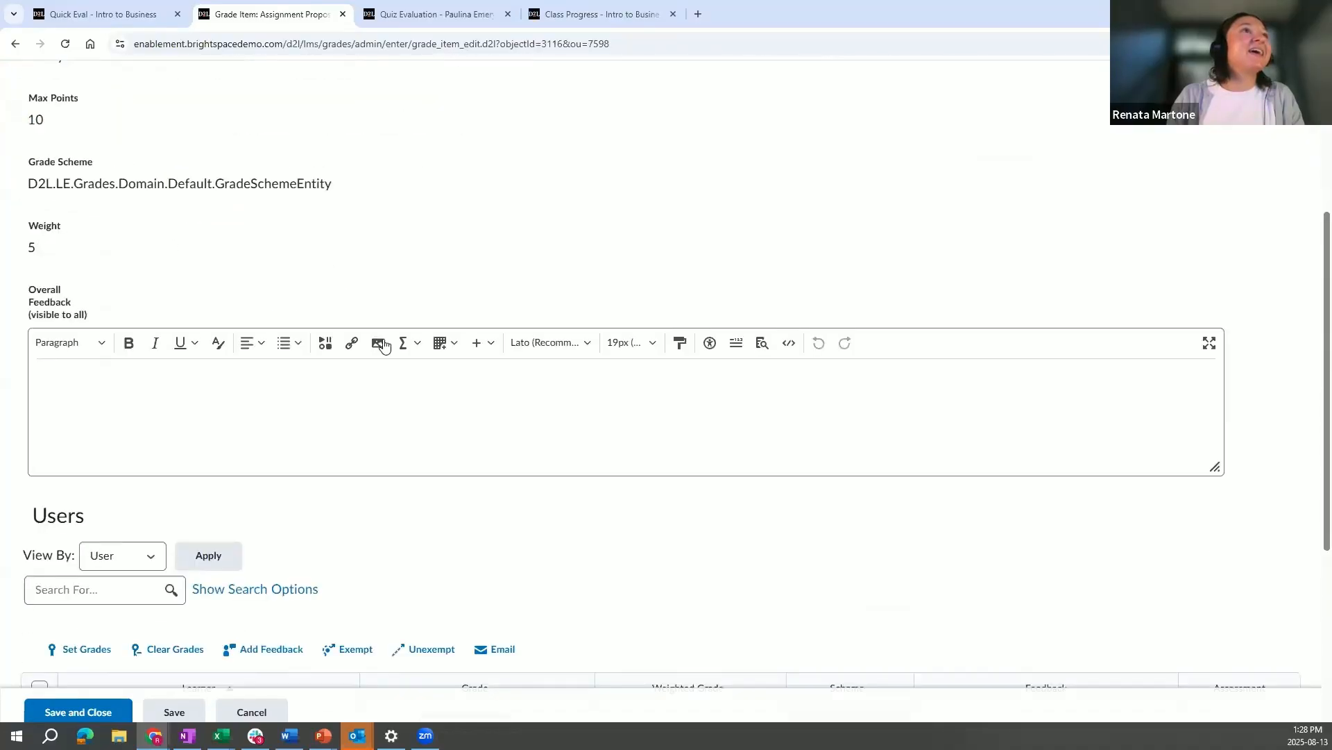
{"action": "scroll", "coordinate": [384, 343], "scroll_direction": "up", "scroll_amount": 6}
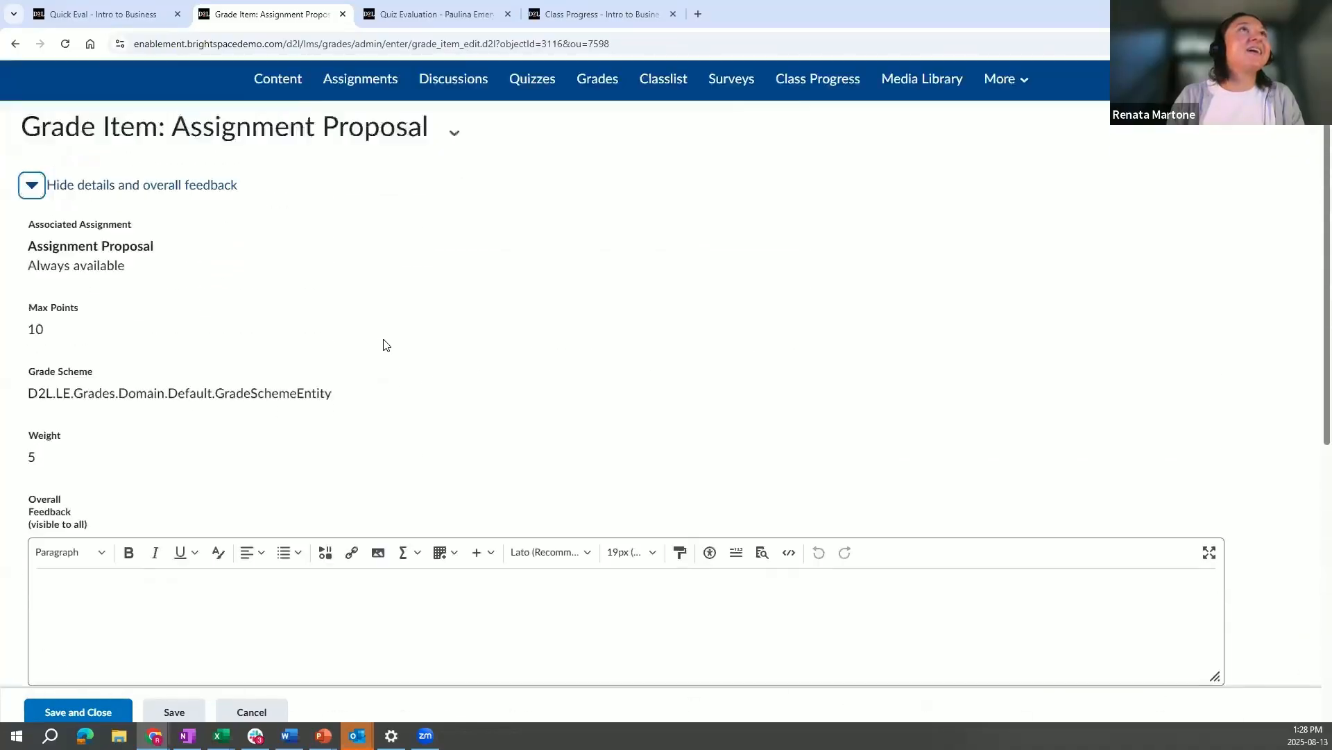
Return to the gradebook, switch it to Spreadsheet View, and look through the editable grade fields up to the Groupwork category.
{"action": "left_click", "coordinate": [17, 44]}
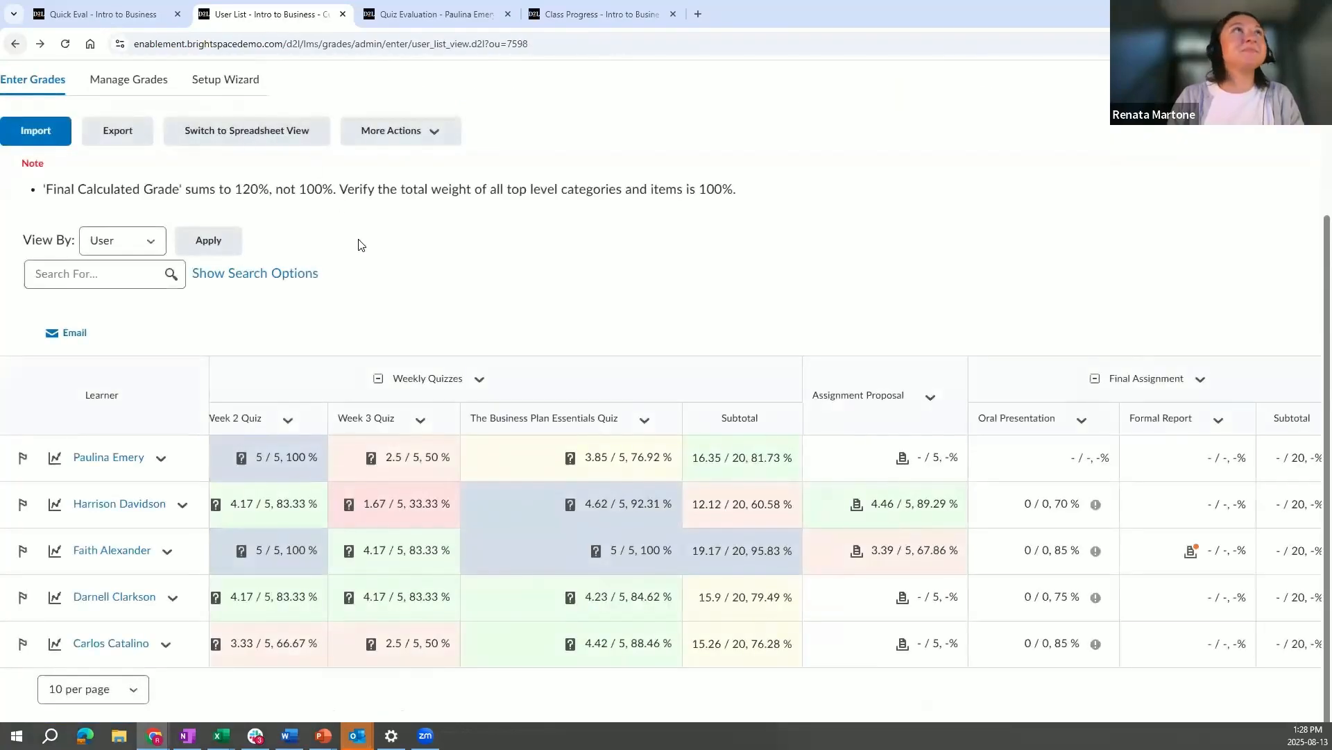
{"action": "scroll", "coordinate": [340, 276], "scroll_direction": "up", "scroll_amount": 3}
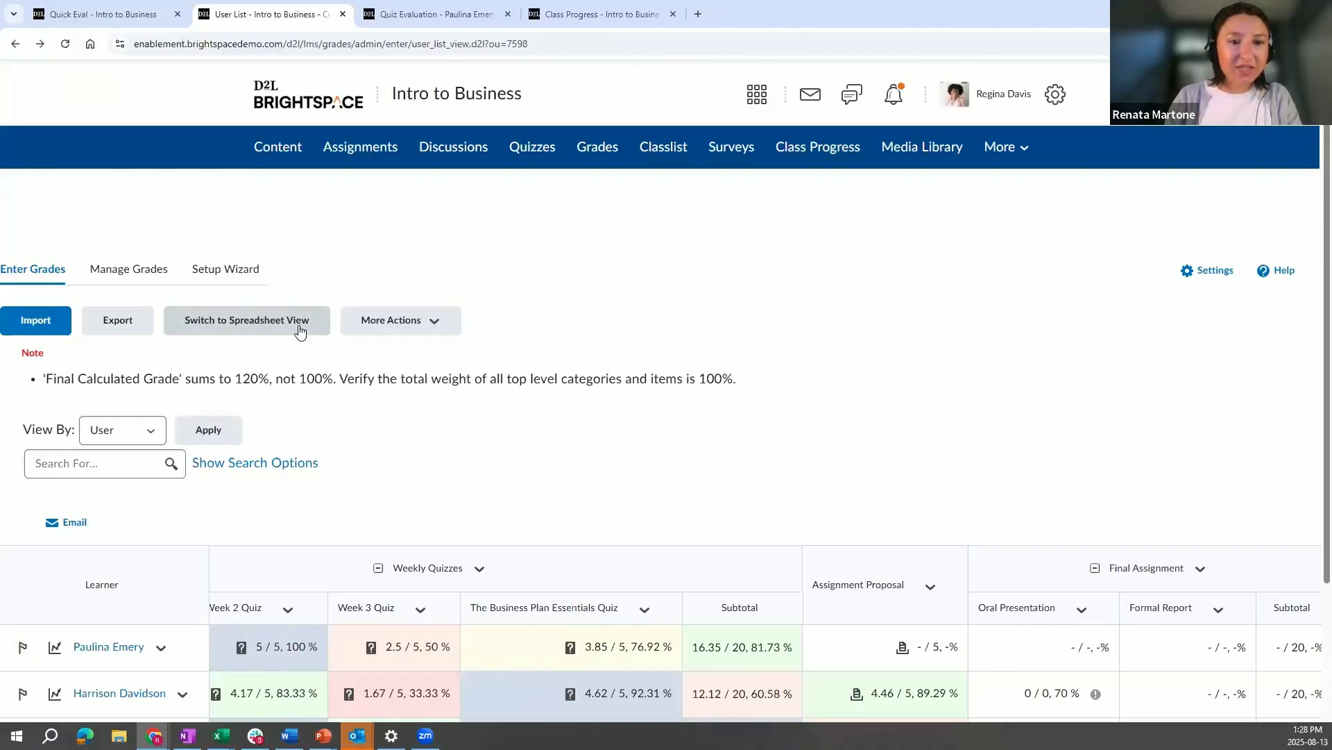
{"action": "left_click", "coordinate": [300, 327]}
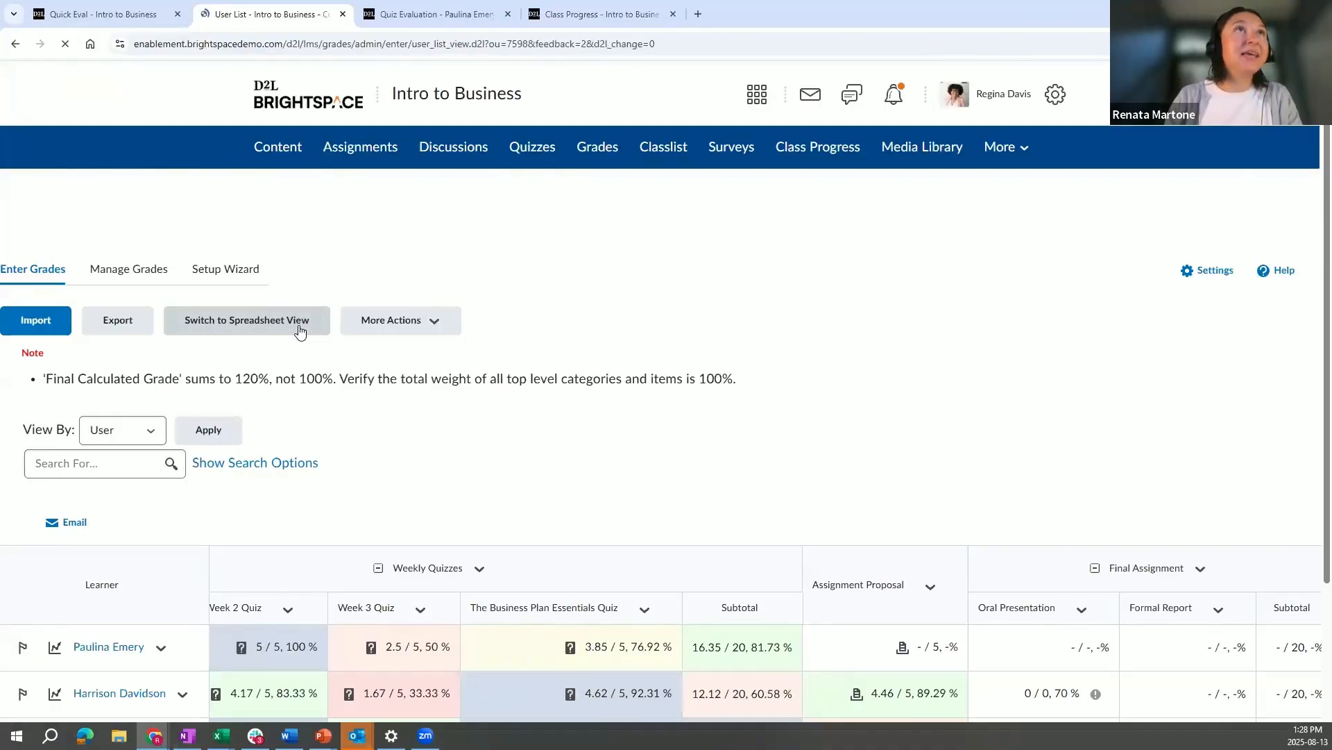
{"action": "scroll", "coordinate": [701, 422], "scroll_direction": "down", "scroll_amount": 4}
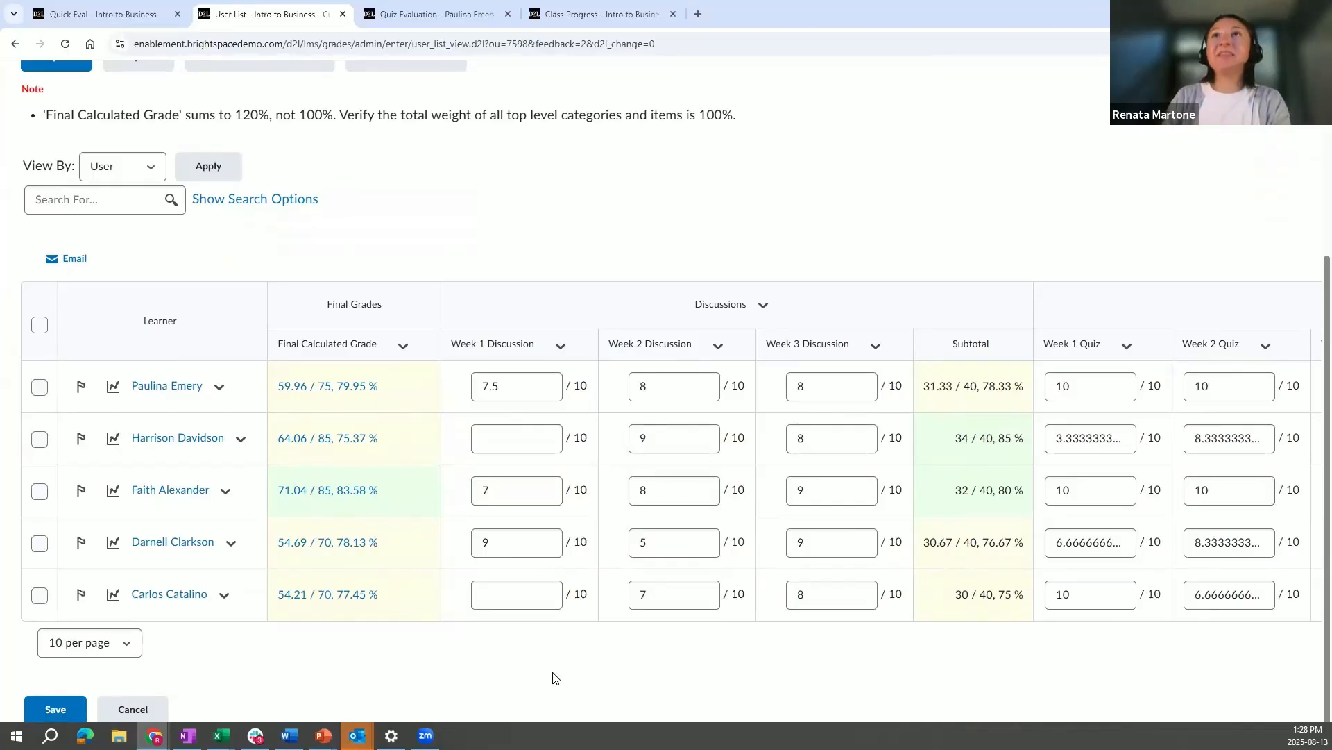
{"action": "scroll", "coordinate": [556, 678], "scroll_direction": "right", "scroll_amount": 10}
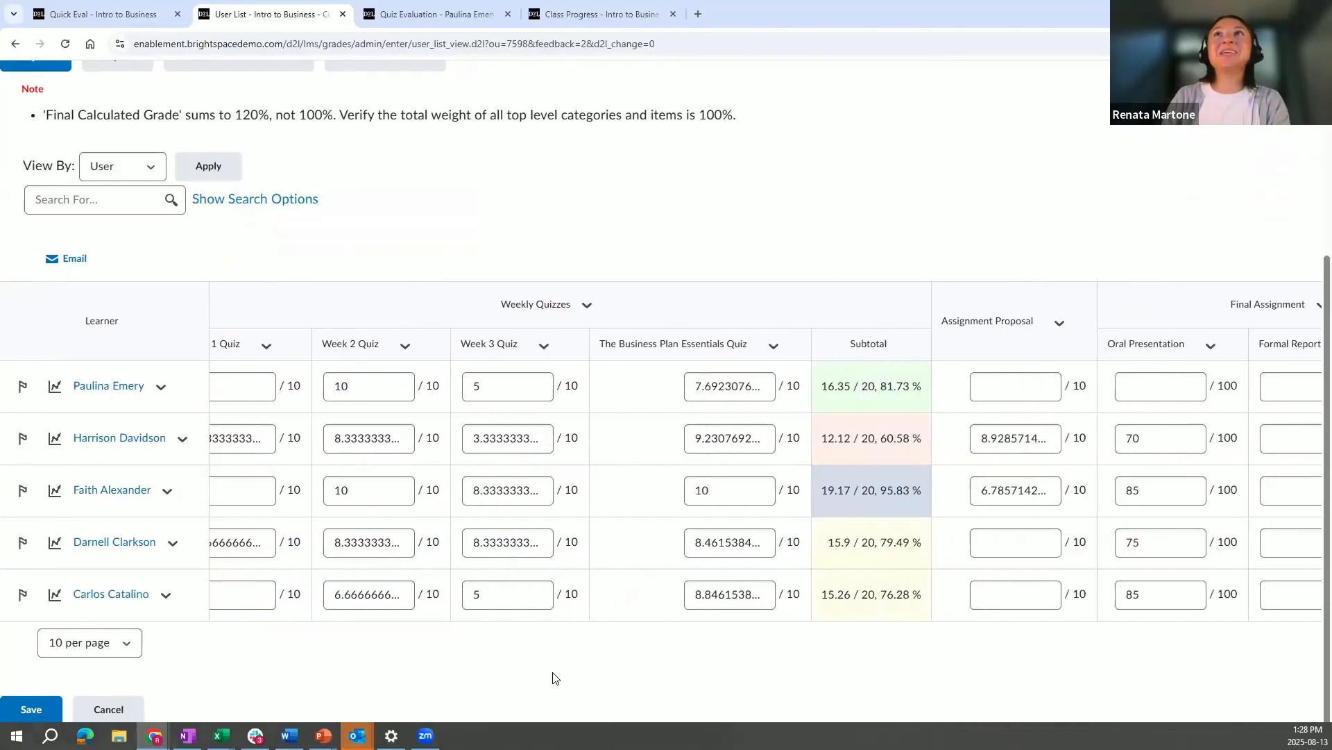
{"action": "scroll", "coordinate": [555, 678], "scroll_direction": "right", "scroll_amount": 2}
{"action": "scroll", "coordinate": [931, 565], "scroll_direction": "right", "scroll_amount": 7}
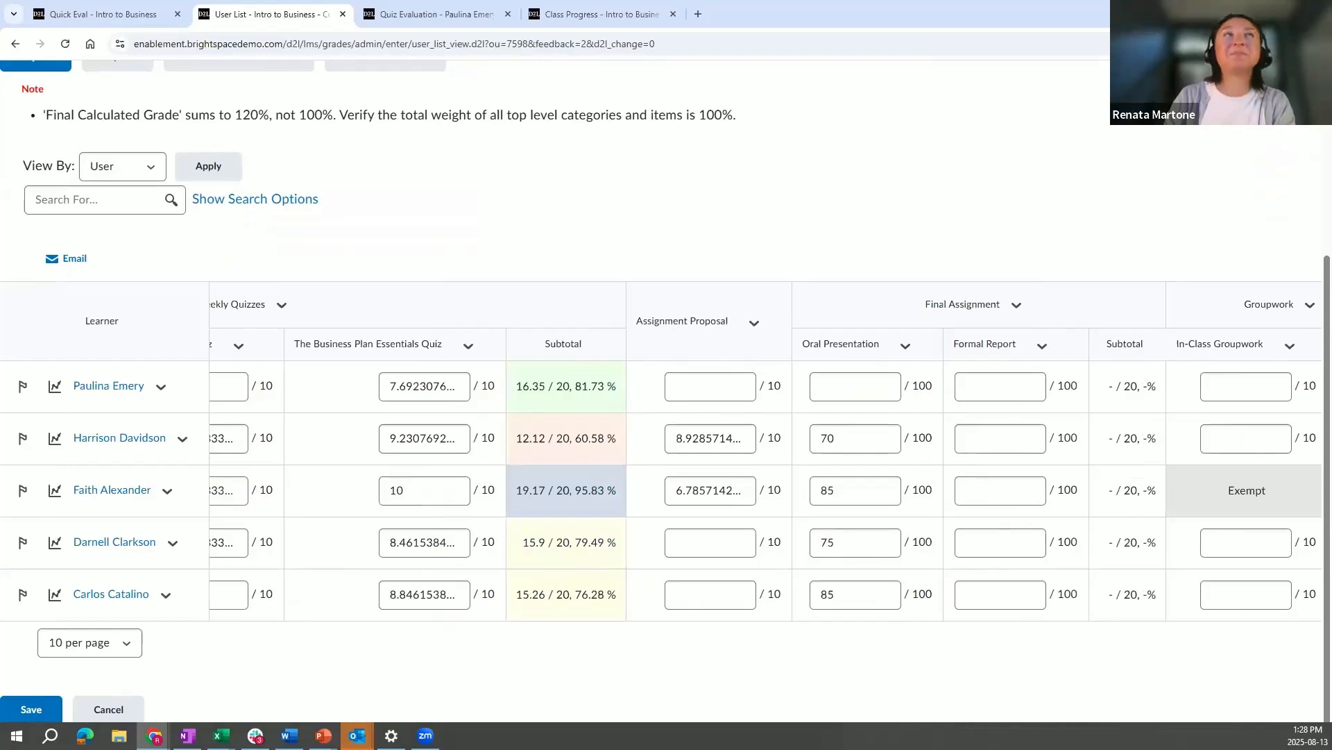
Open the grade management list and look through its grade items and categories, including their types, associations, maximum points and weights.
{"action": "scroll", "coordinate": [416, 236], "scroll_direction": "up", "scroll_amount": 1}
{"action": "left_click", "coordinate": [132, 75]}
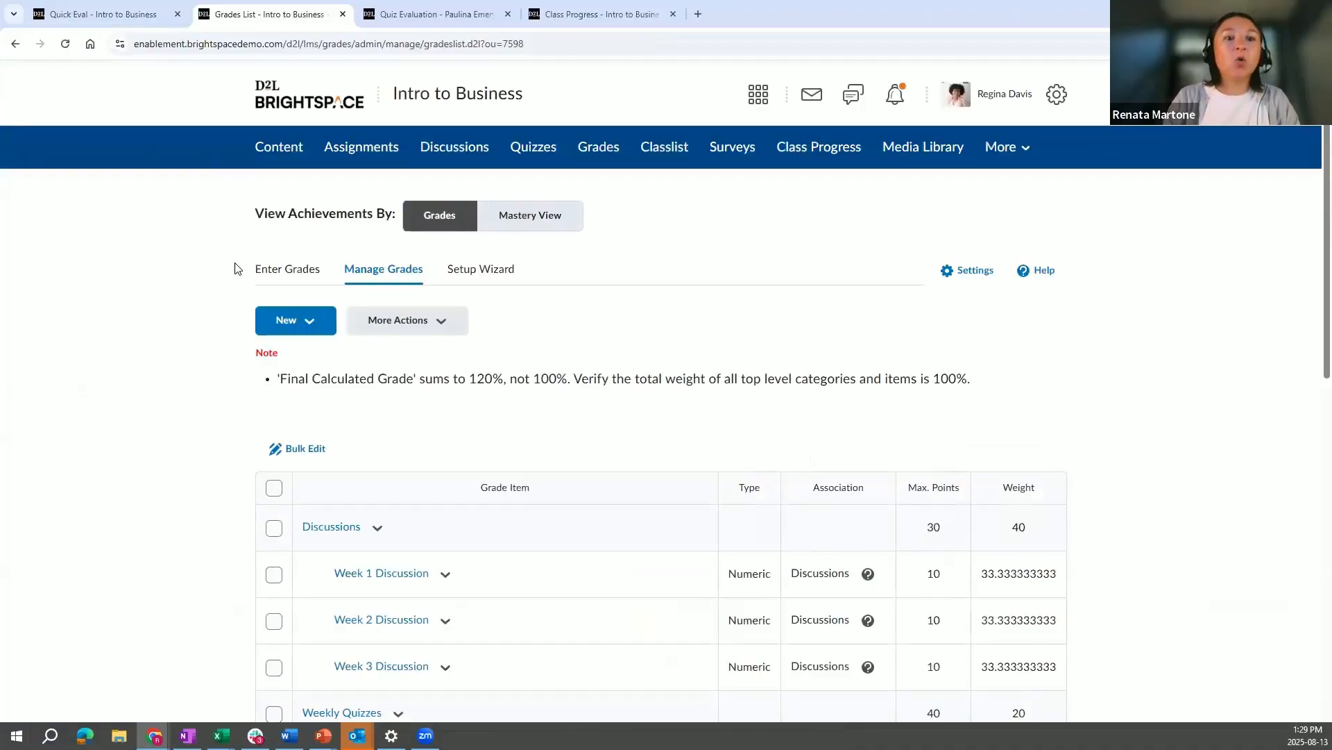
{"action": "scroll", "coordinate": [448, 347], "scroll_direction": "down", "scroll_amount": 6}
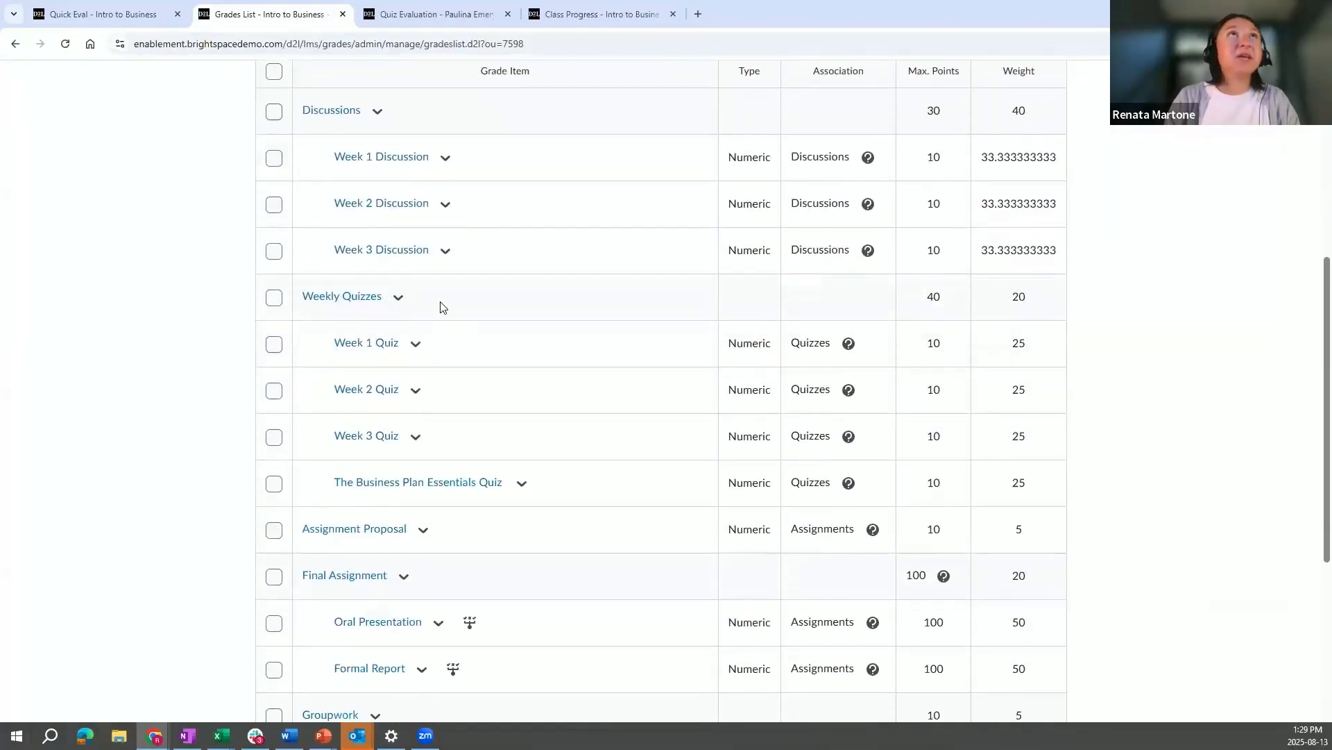
{"action": "scroll", "coordinate": [441, 311], "scroll_direction": "up", "scroll_amount": 1}
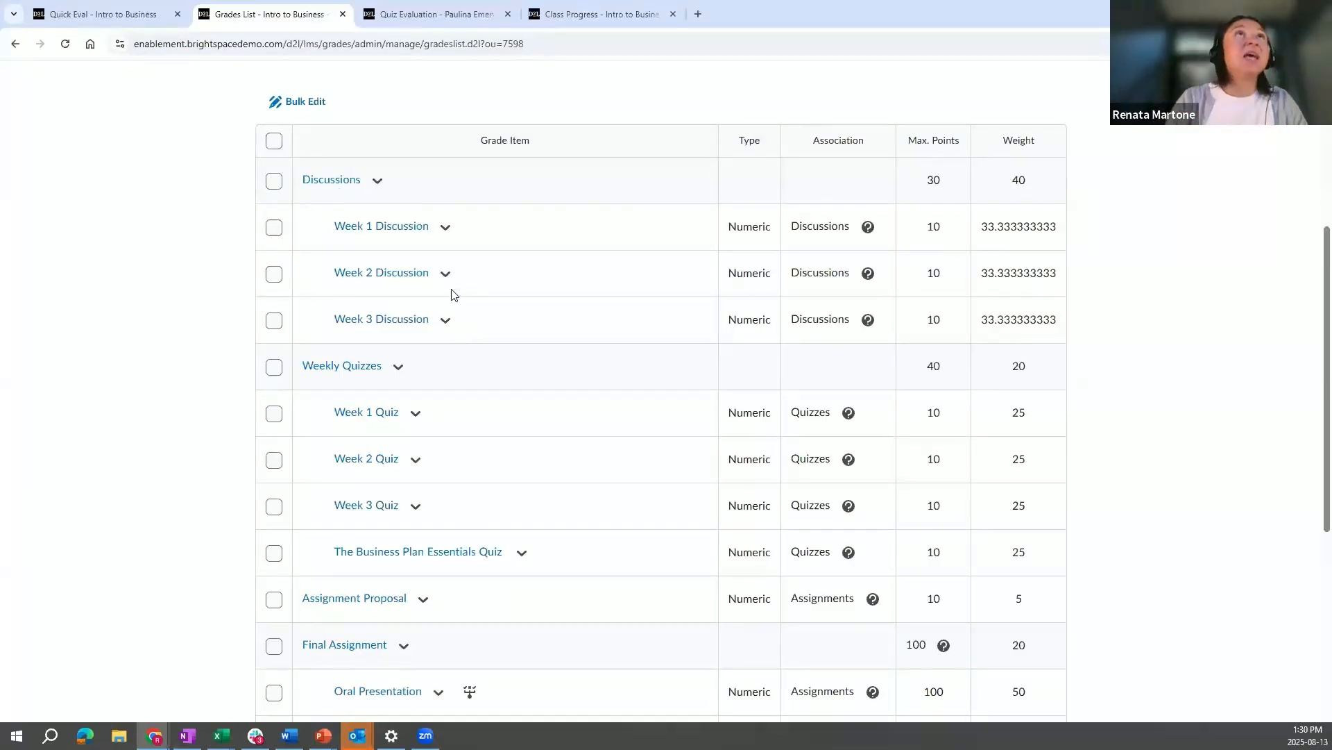
Open the Discussions category for editing, review its weight and distribution settings, and save and close it unchanged.
{"action": "left_click", "coordinate": [385, 193]}
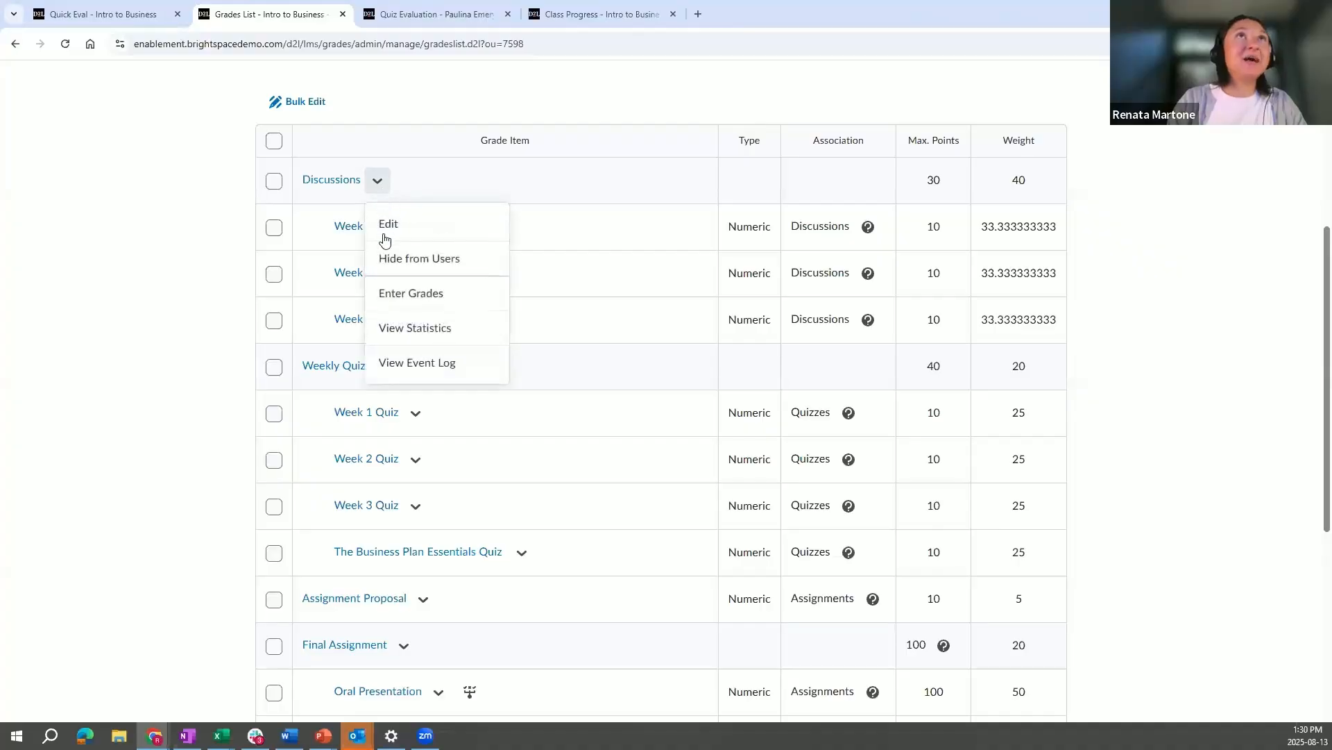
{"action": "left_click", "coordinate": [385, 228]}
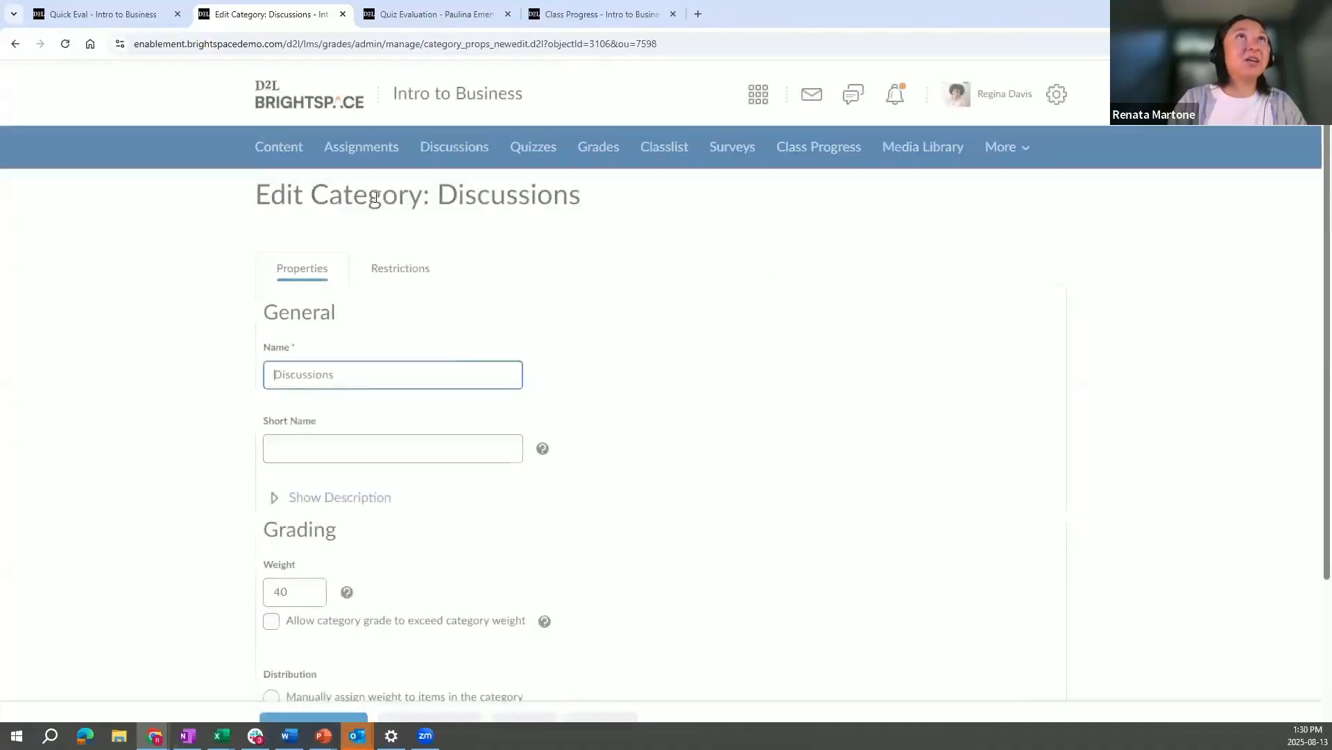
{"action": "scroll", "coordinate": [456, 358], "scroll_direction": "down", "scroll_amount": 1}
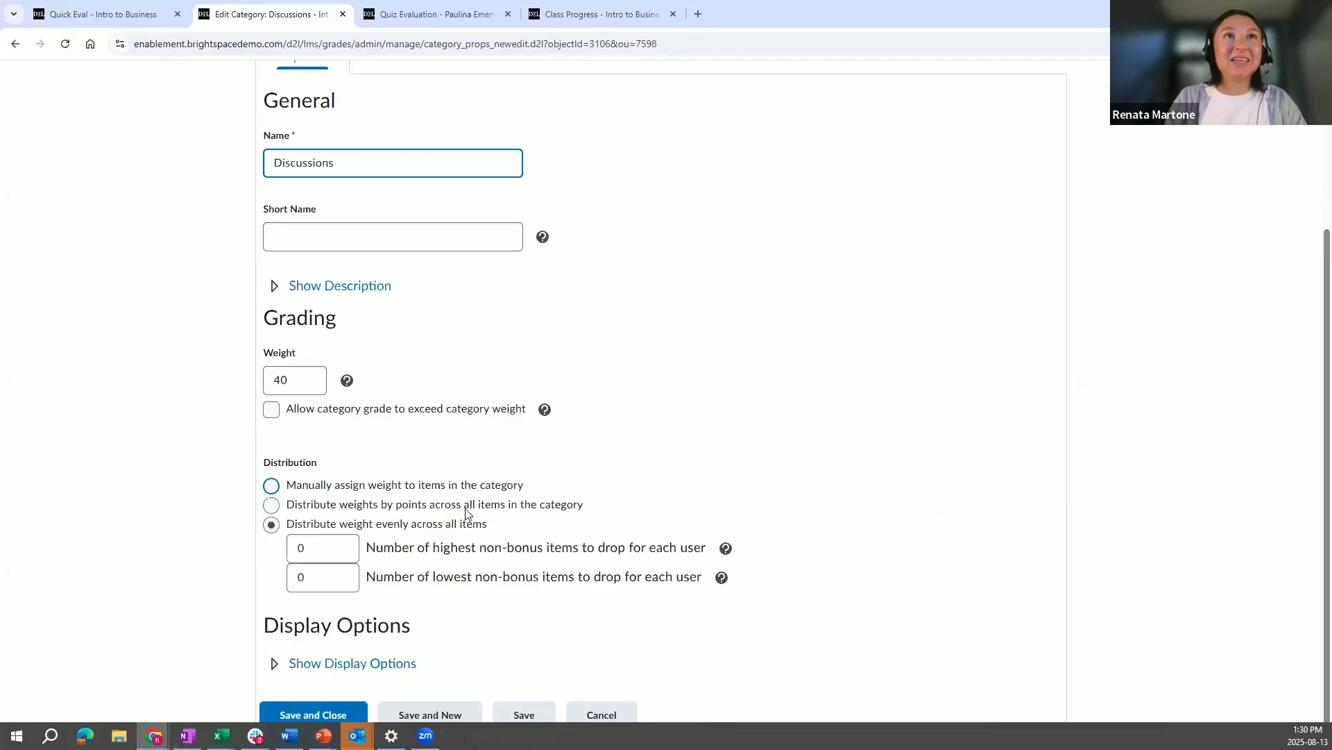
{"action": "left_click", "coordinate": [329, 705]}
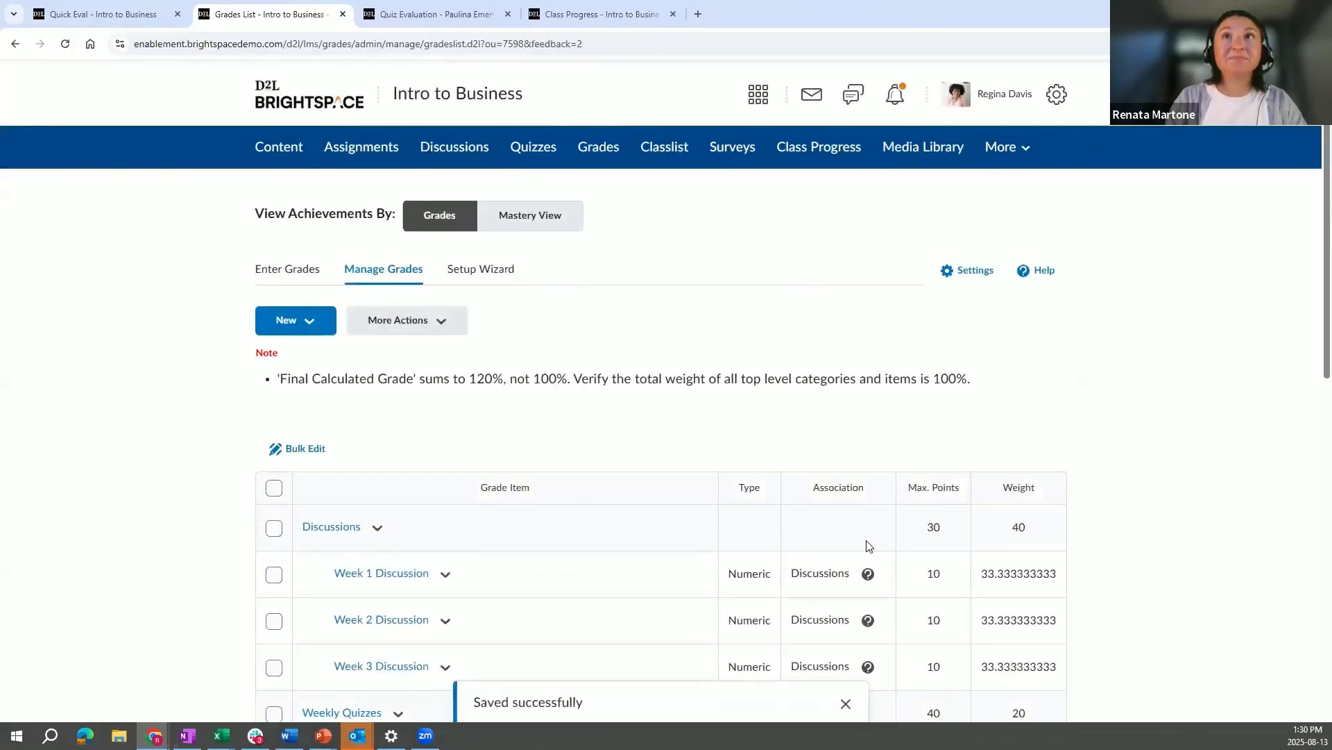
Open the Grades Setup Wizard and examine the current grade book settings, from grading system to student view display options.
{"action": "scroll", "coordinate": [868, 545], "scroll_direction": "down", "scroll_amount": 4}
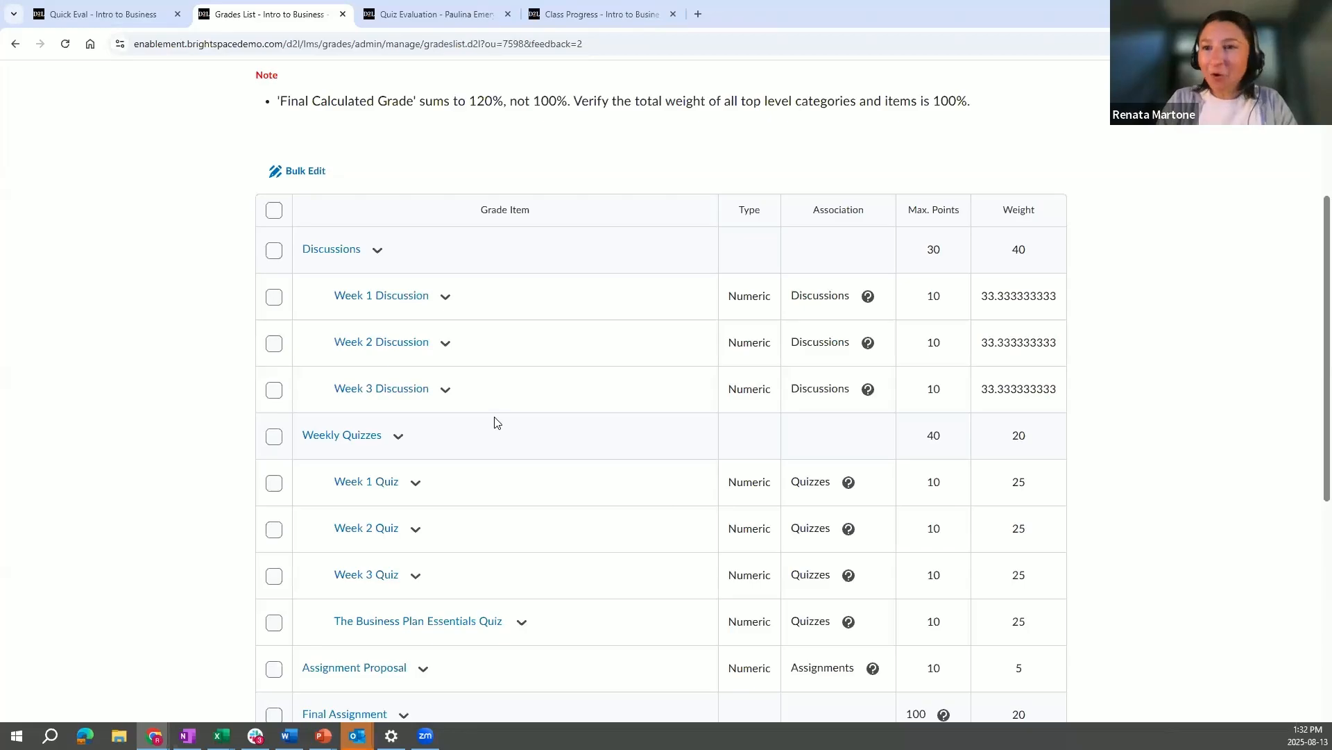
{"action": "scroll", "coordinate": [497, 422], "scroll_direction": "up", "scroll_amount": 4}
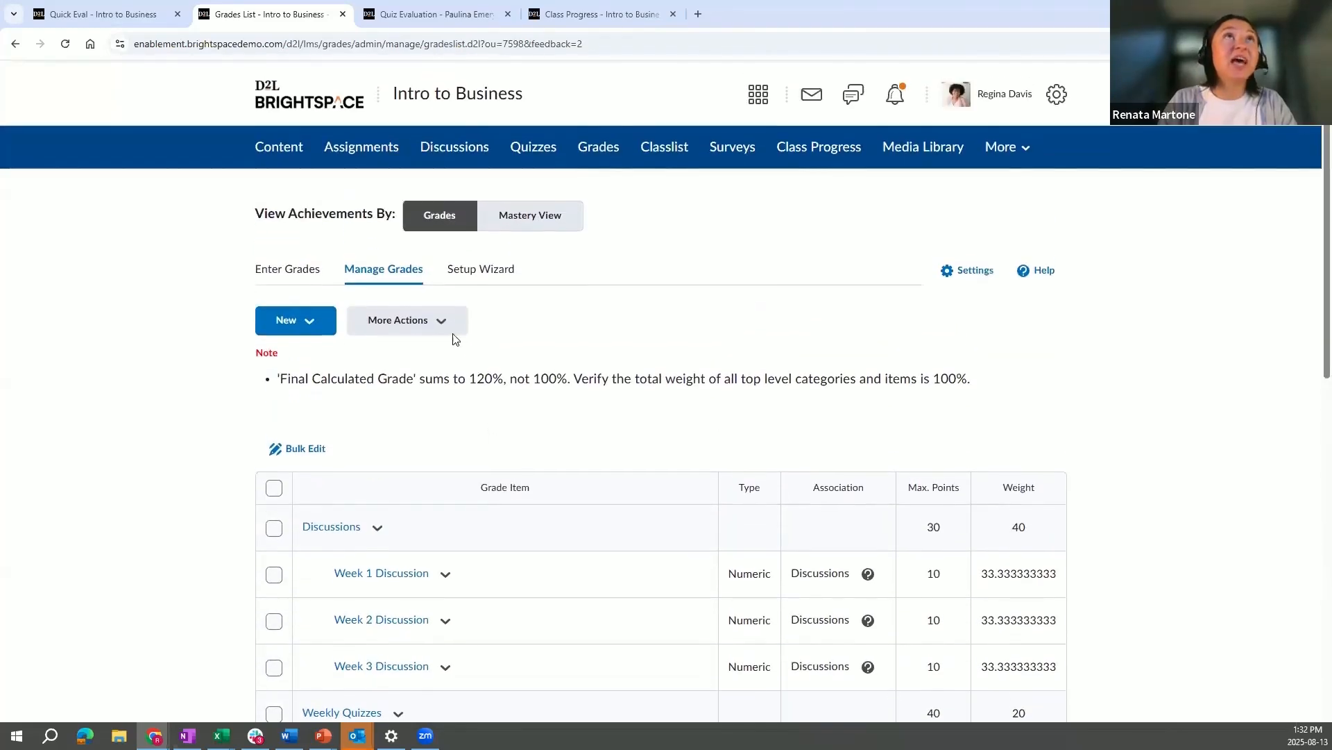
{"action": "left_click", "coordinate": [466, 278]}
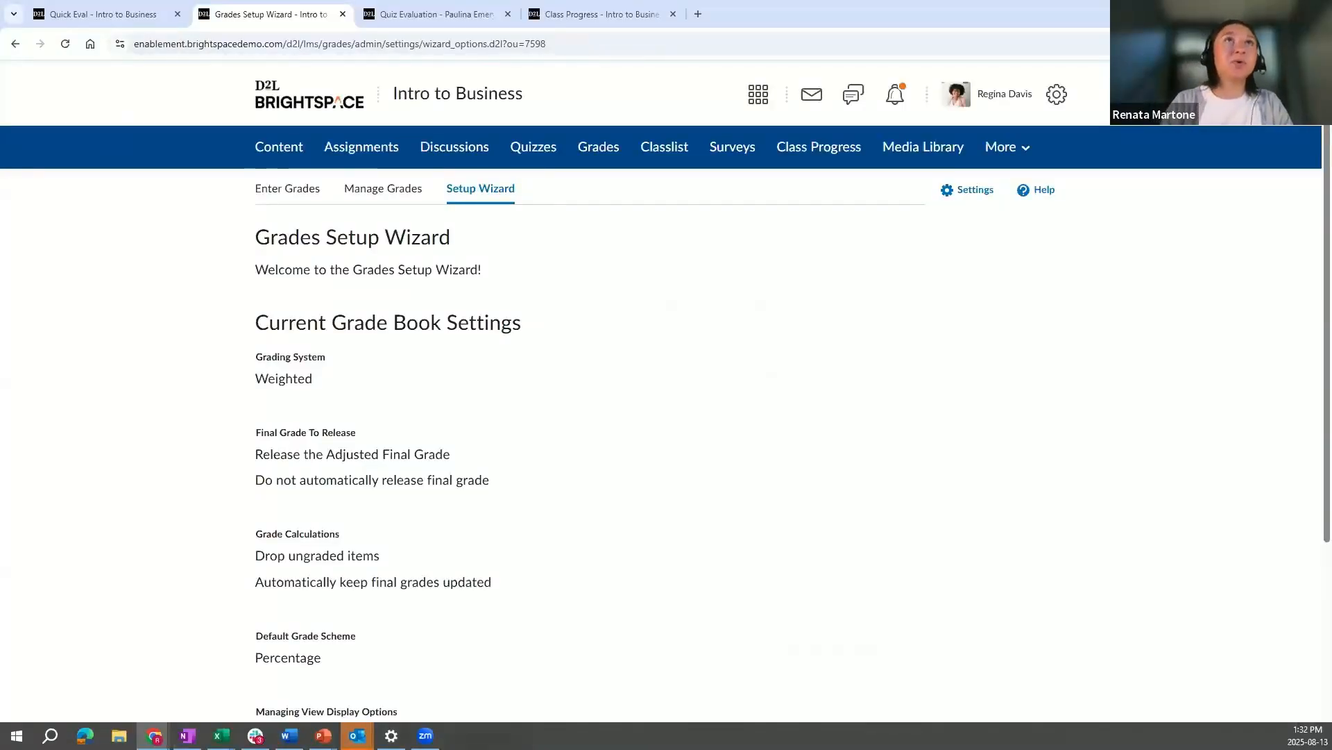
{"action": "scroll", "coordinate": [957, 492], "scroll_direction": "down", "scroll_amount": 3}
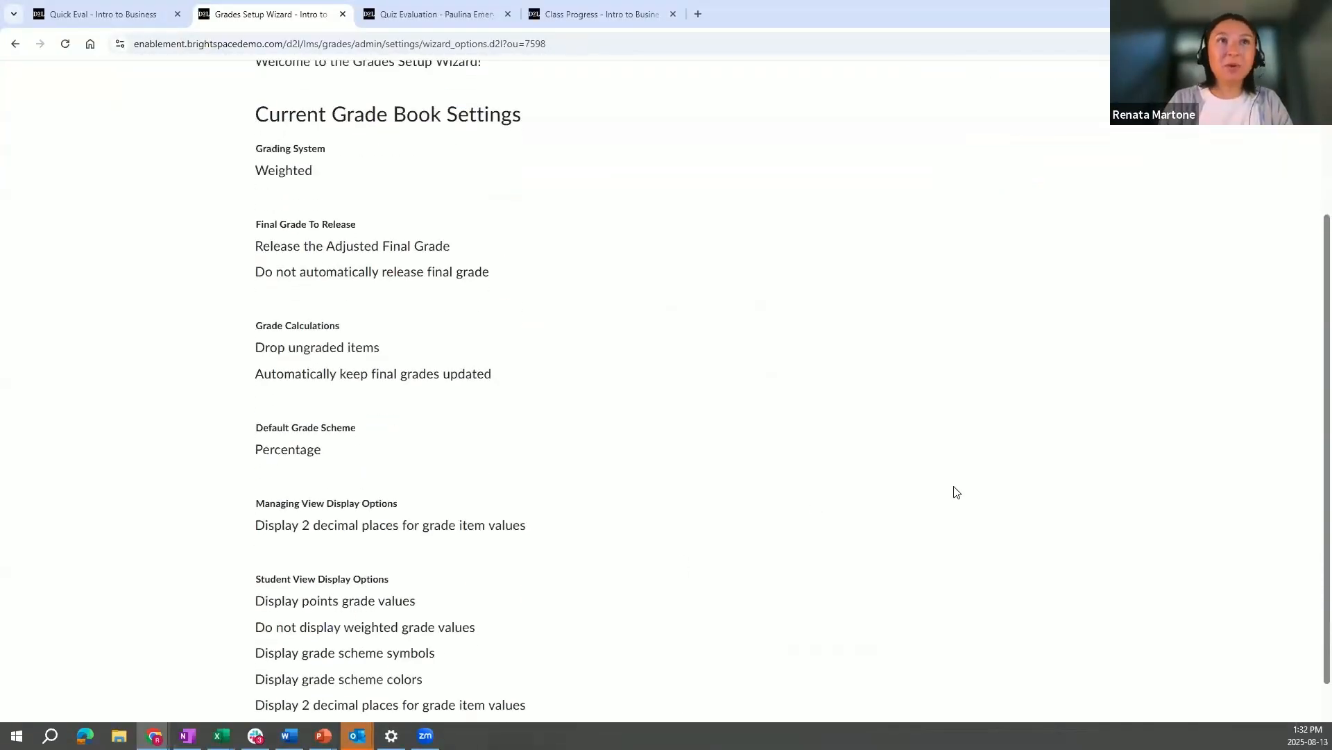
{"action": "scroll", "coordinate": [956, 492], "scroll_direction": "up", "scroll_amount": 2}
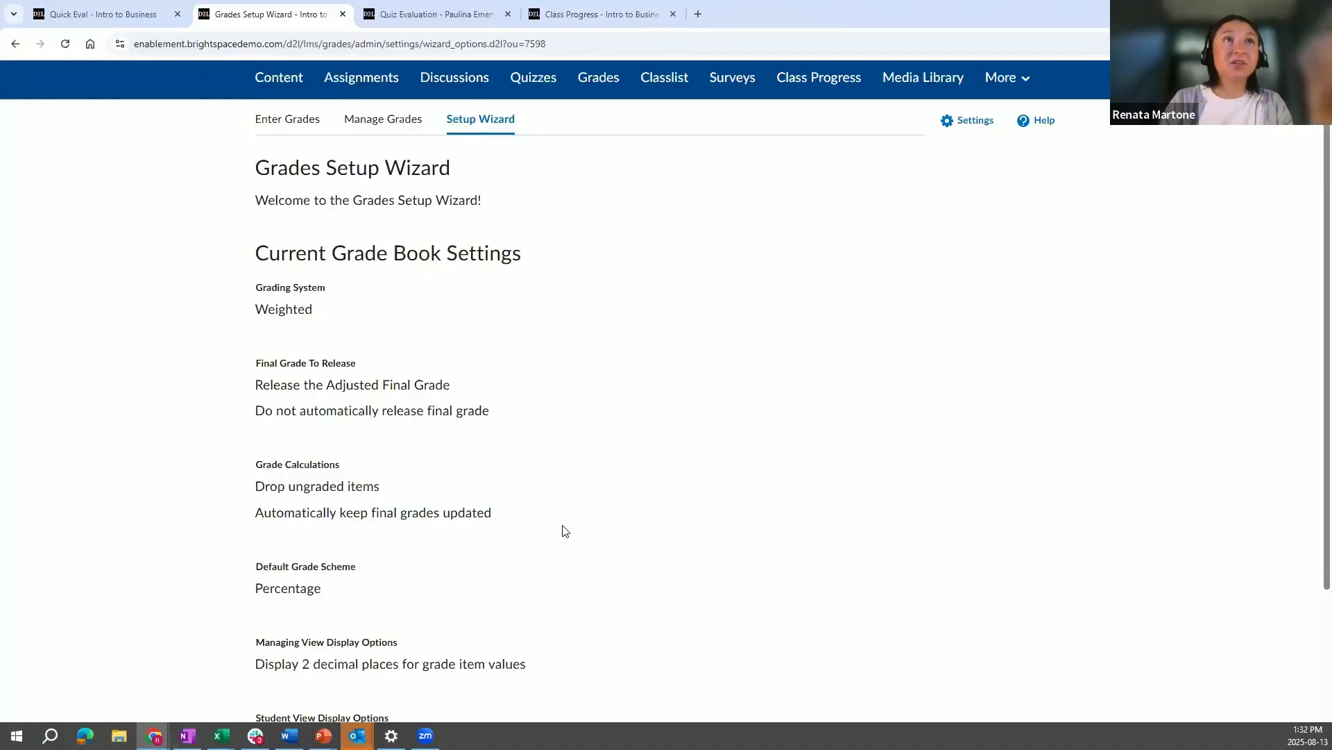
{"action": "scroll", "coordinate": [565, 531], "scroll_direction": "down", "scroll_amount": 3}
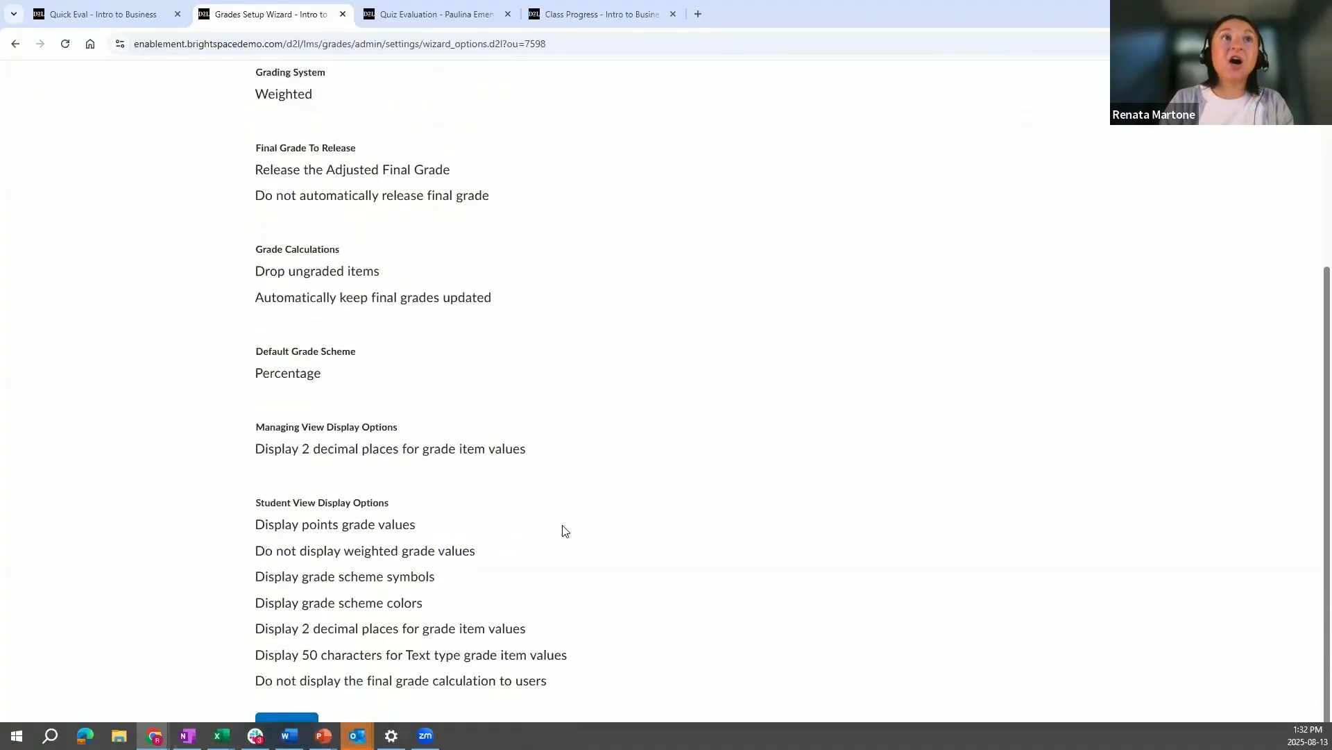
Start the wizard at the grading system choice and reduce the browser zoom to 90% so all options fit.
{"action": "left_click", "coordinate": [277, 723]}
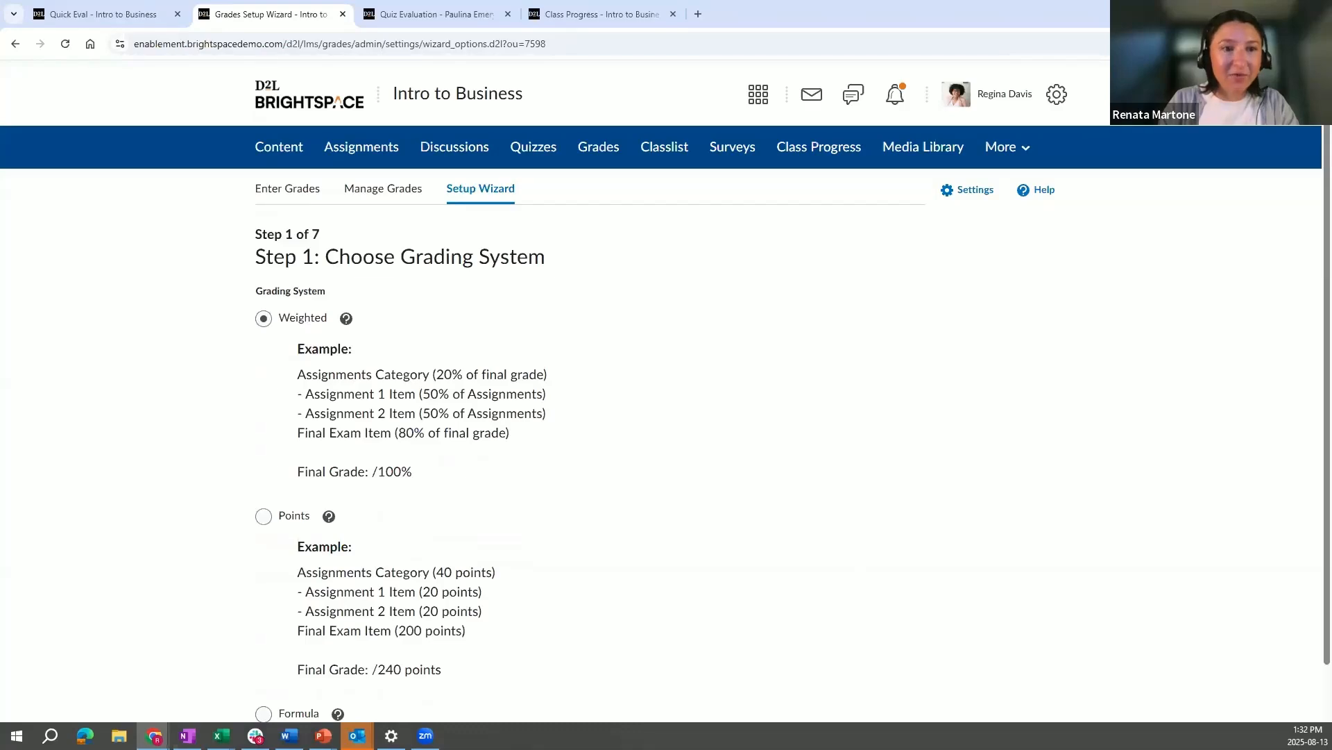
{"action": "scroll", "coordinate": [535, 554], "scroll_direction": "down", "scroll_amount": 1}
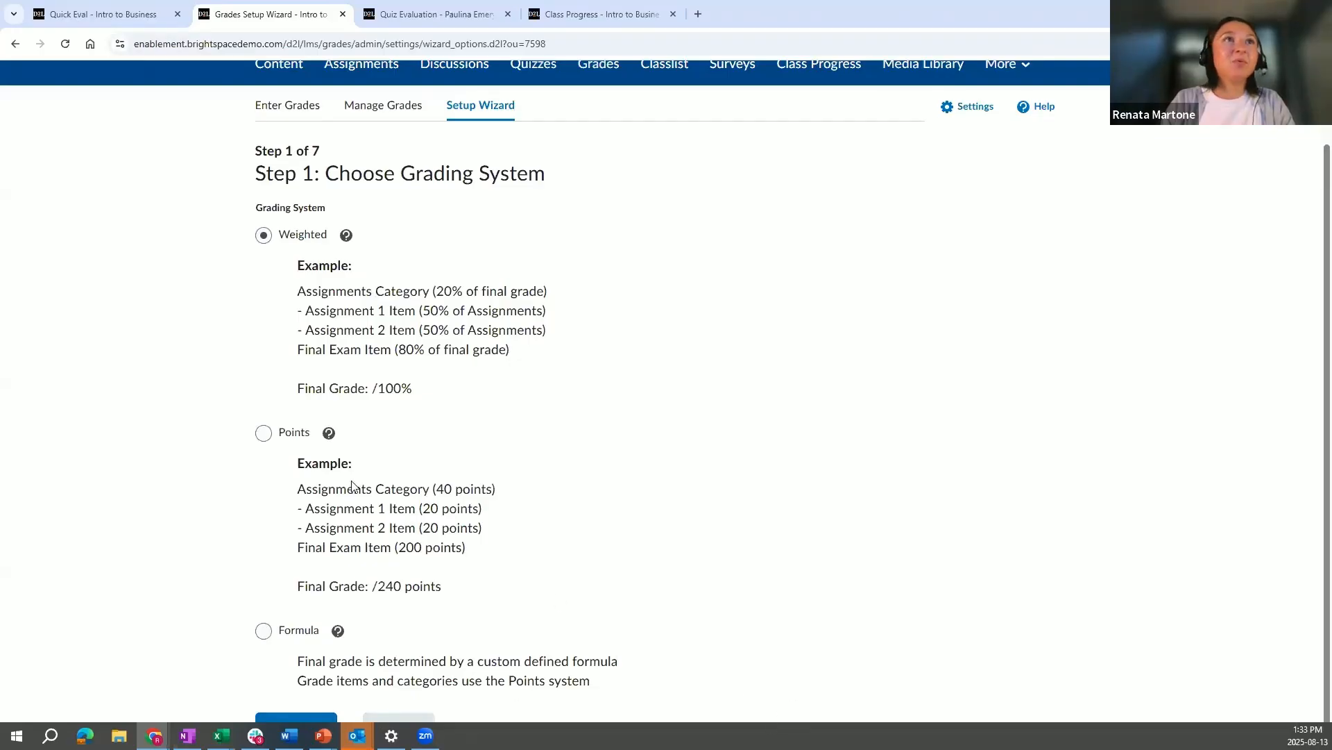
{"action": "right_click", "coordinate": [573, 735]}
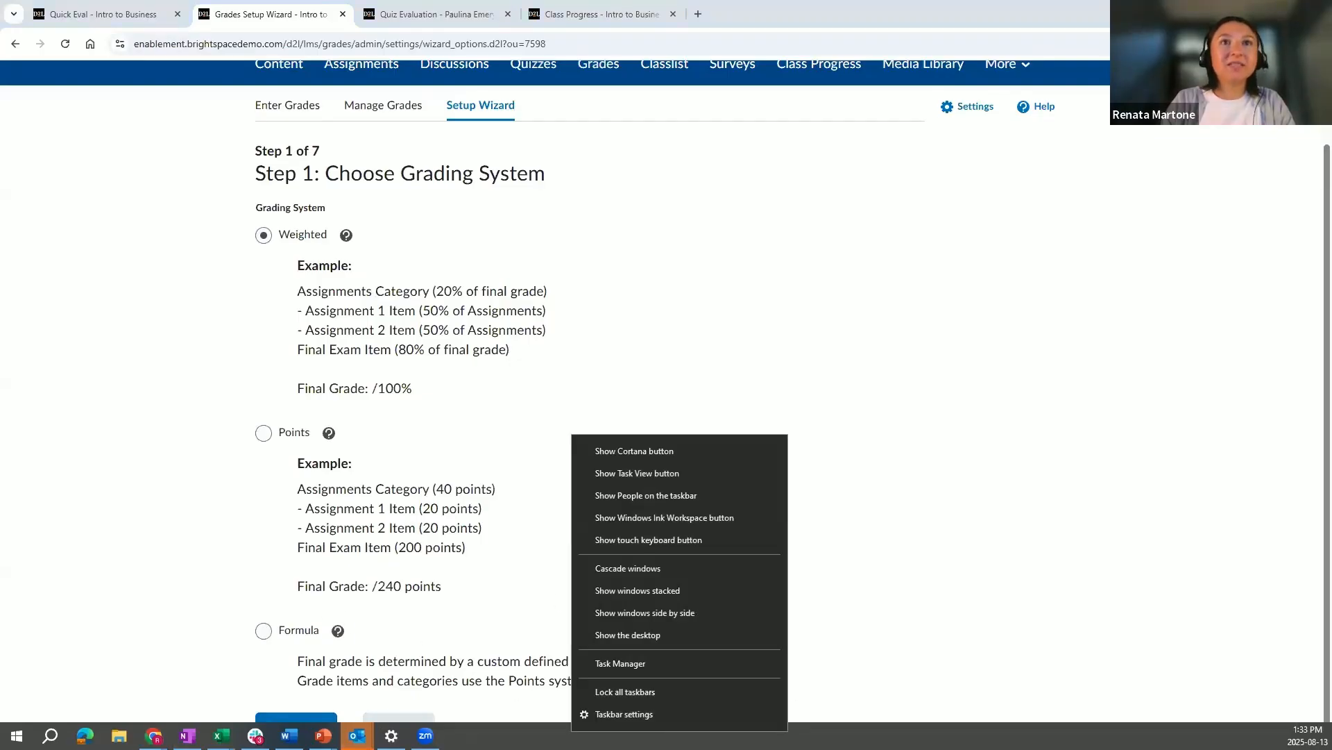
{"action": "left_click", "coordinate": [533, 610]}
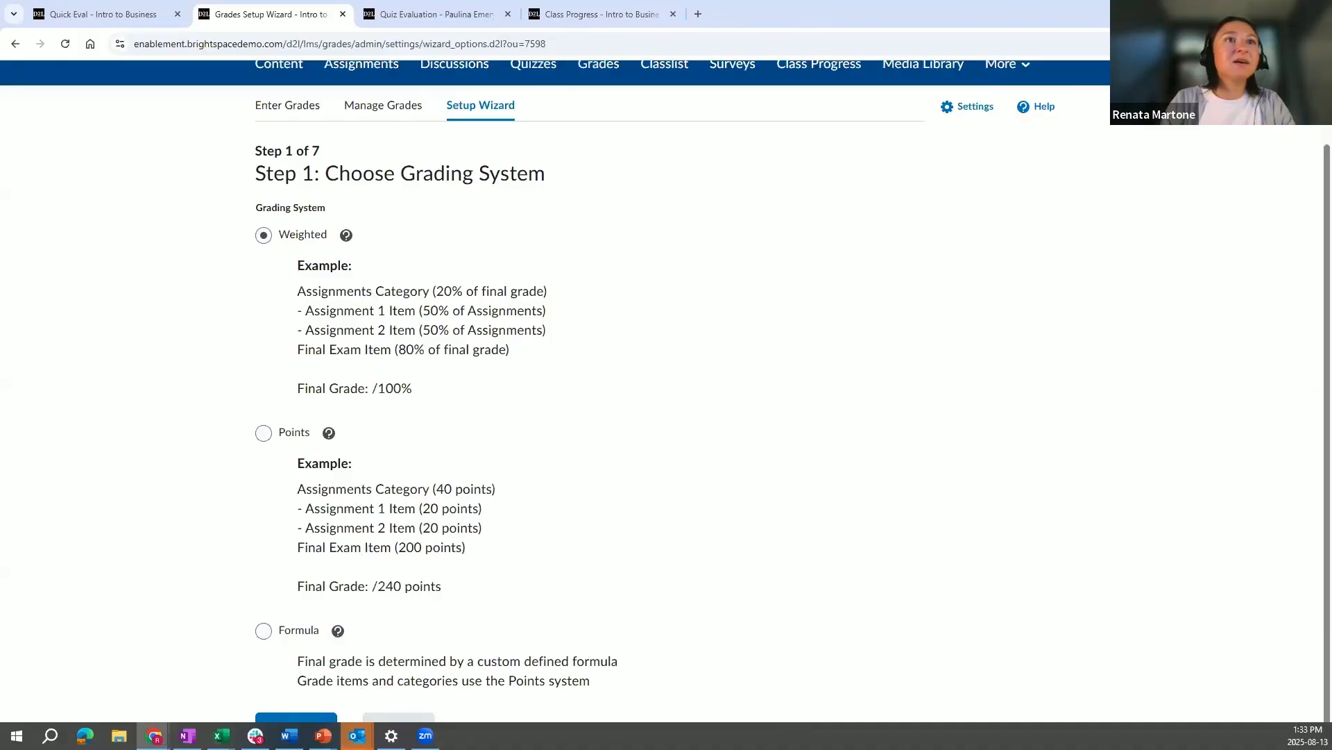
{"action": "left_click", "coordinate": [1315, 44]}
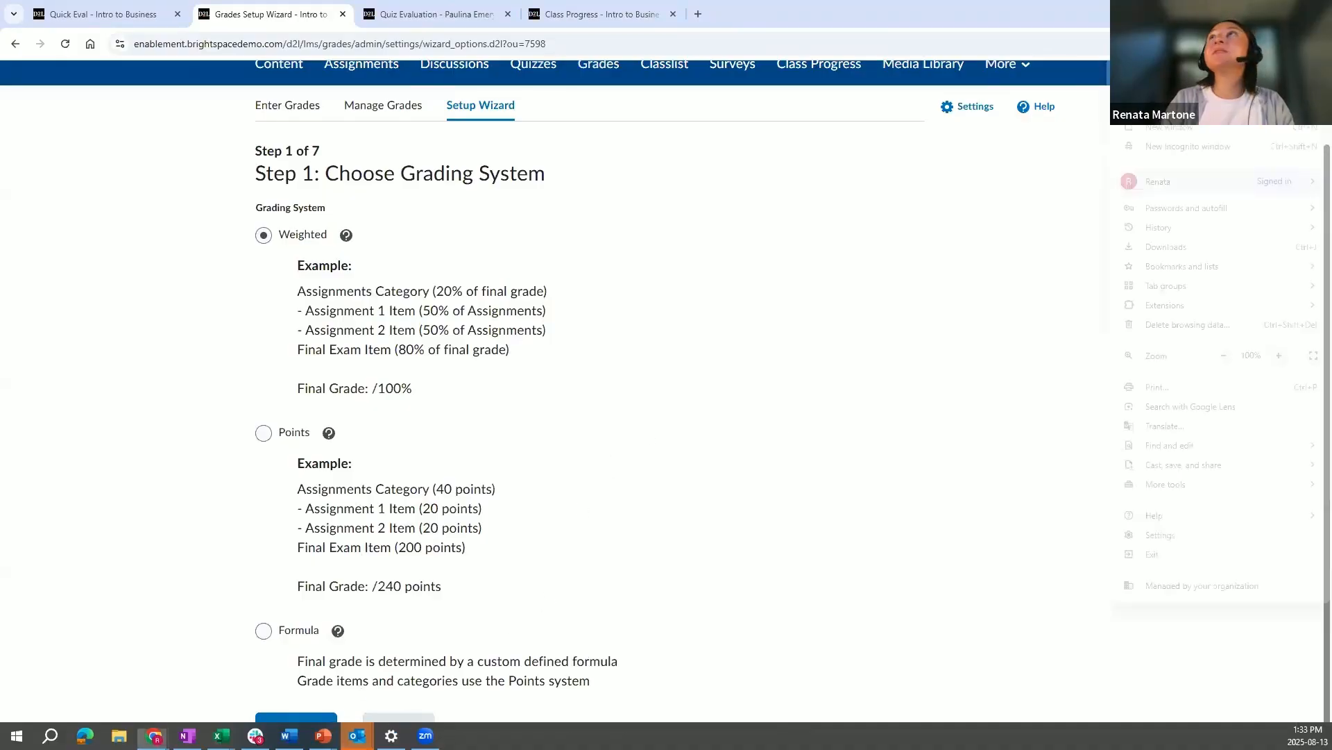
{"action": "left_click", "coordinate": [1224, 355]}
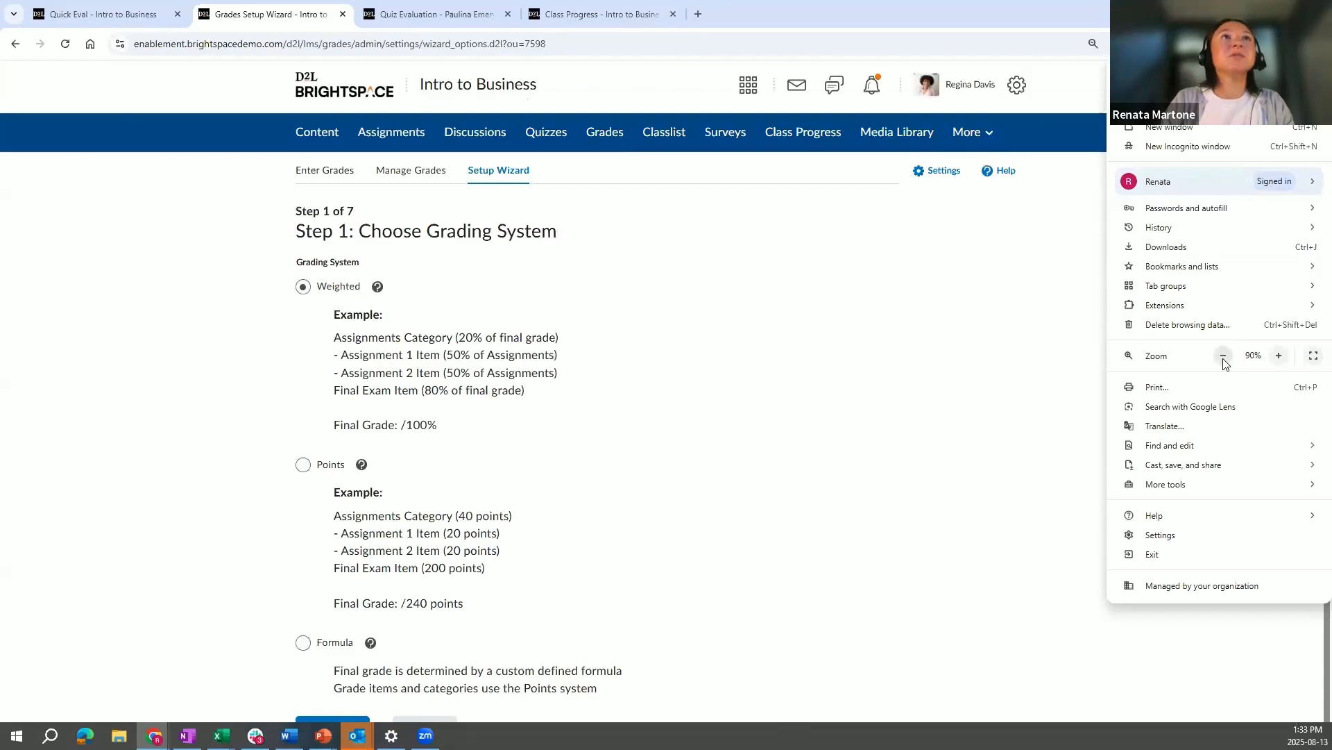
{"action": "left_click", "coordinate": [955, 403]}
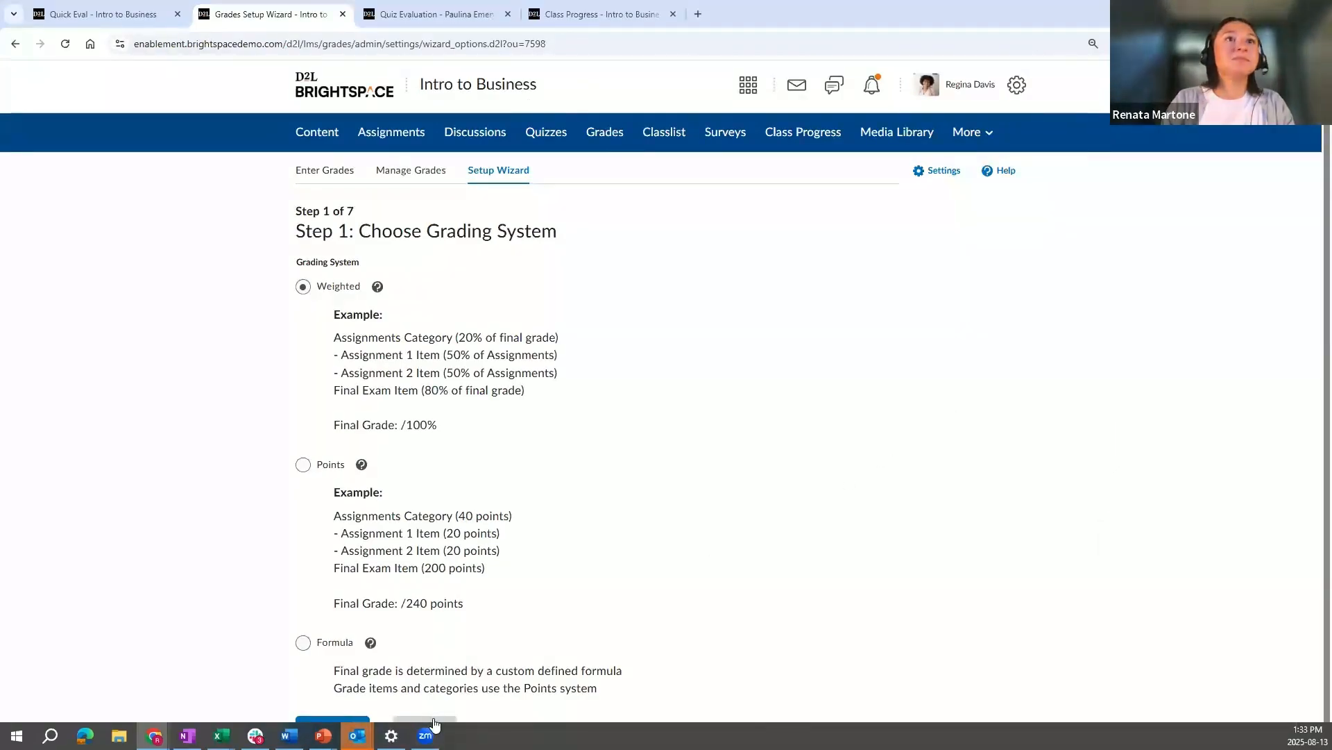
Keep the Weighted grading system, the Adjusted Final Grade release and the Drop ungraded items calculation, advancing to the default grade scheme choice.
{"action": "left_click", "coordinate": [342, 718]}
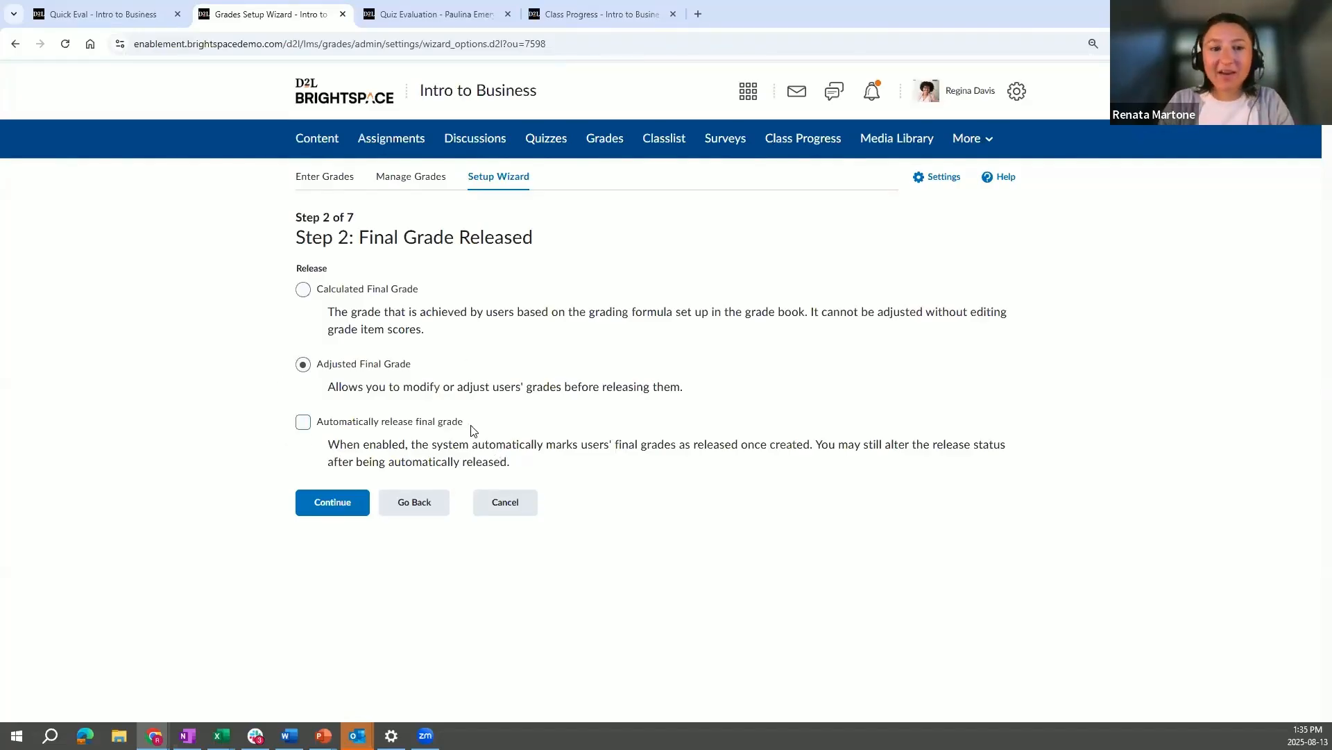
{"action": "left_click", "coordinate": [345, 506]}
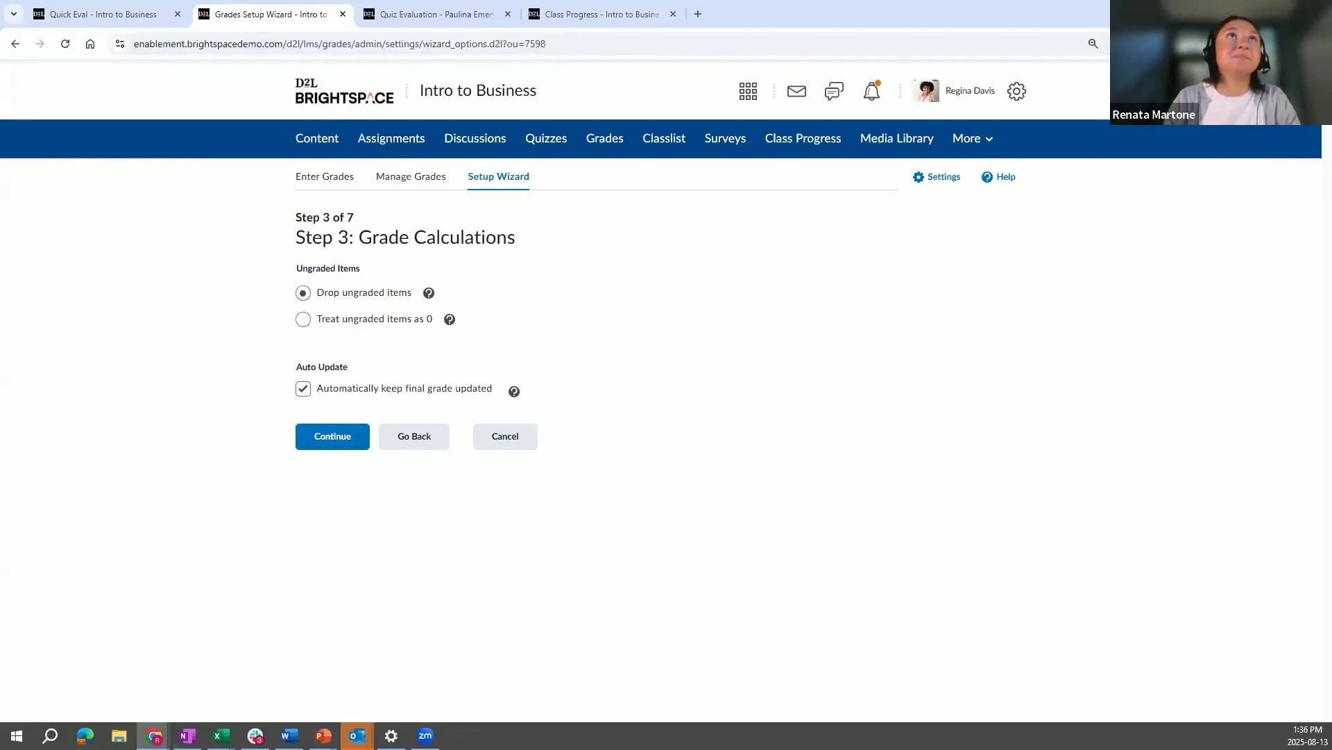
{"action": "left_click", "coordinate": [333, 446]}
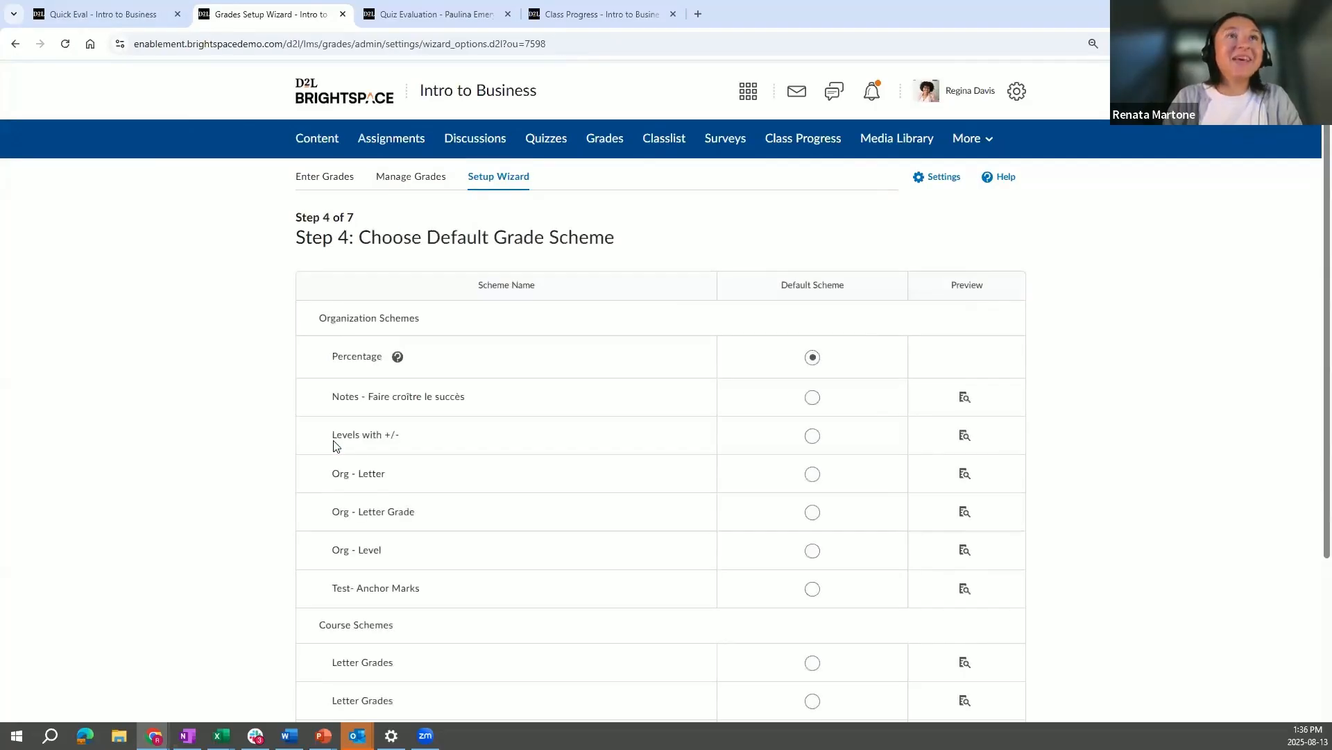
Look through the organization and course grade schemes and continue with Percentage as the default scheme.
{"action": "scroll", "coordinate": [359, 413], "scroll_direction": "down", "scroll_amount": 2}
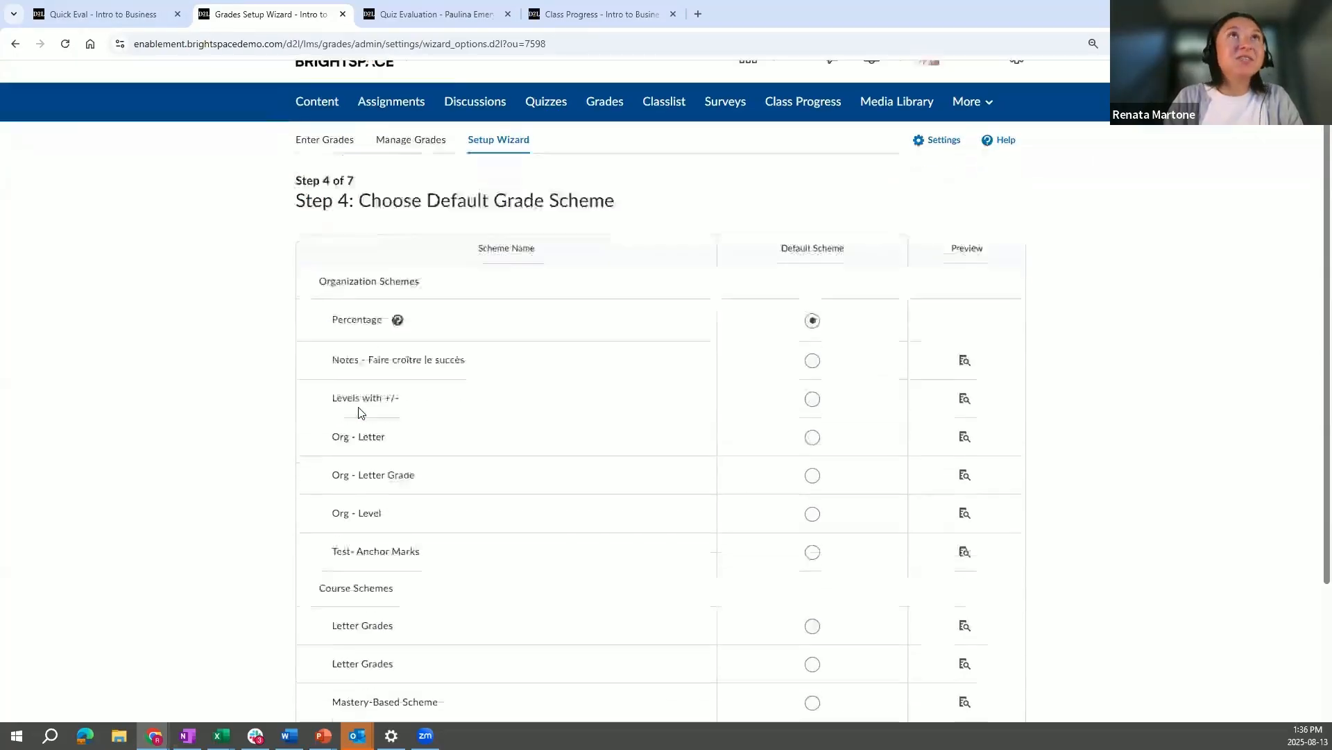
{"action": "scroll", "coordinate": [359, 413], "scroll_direction": "up", "scroll_amount": 2}
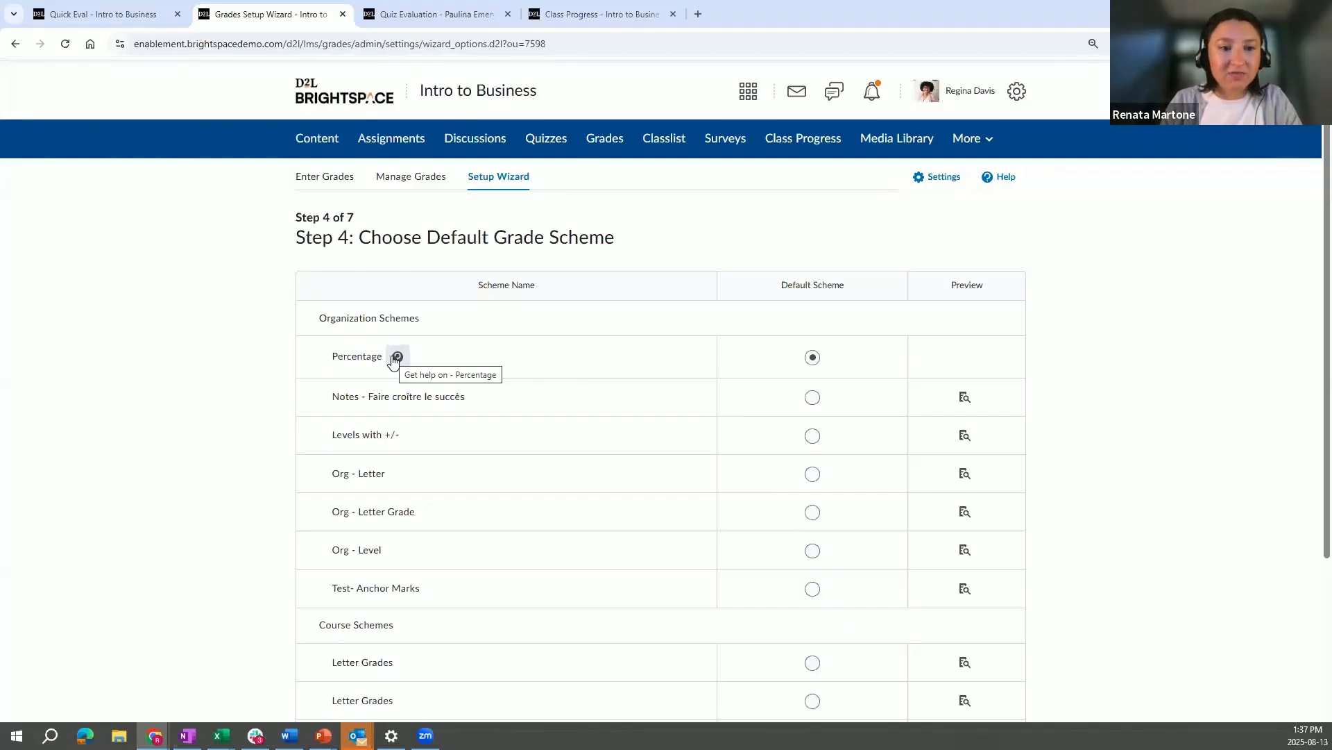
{"action": "scroll", "coordinate": [389, 472], "scroll_direction": "down", "scroll_amount": 4}
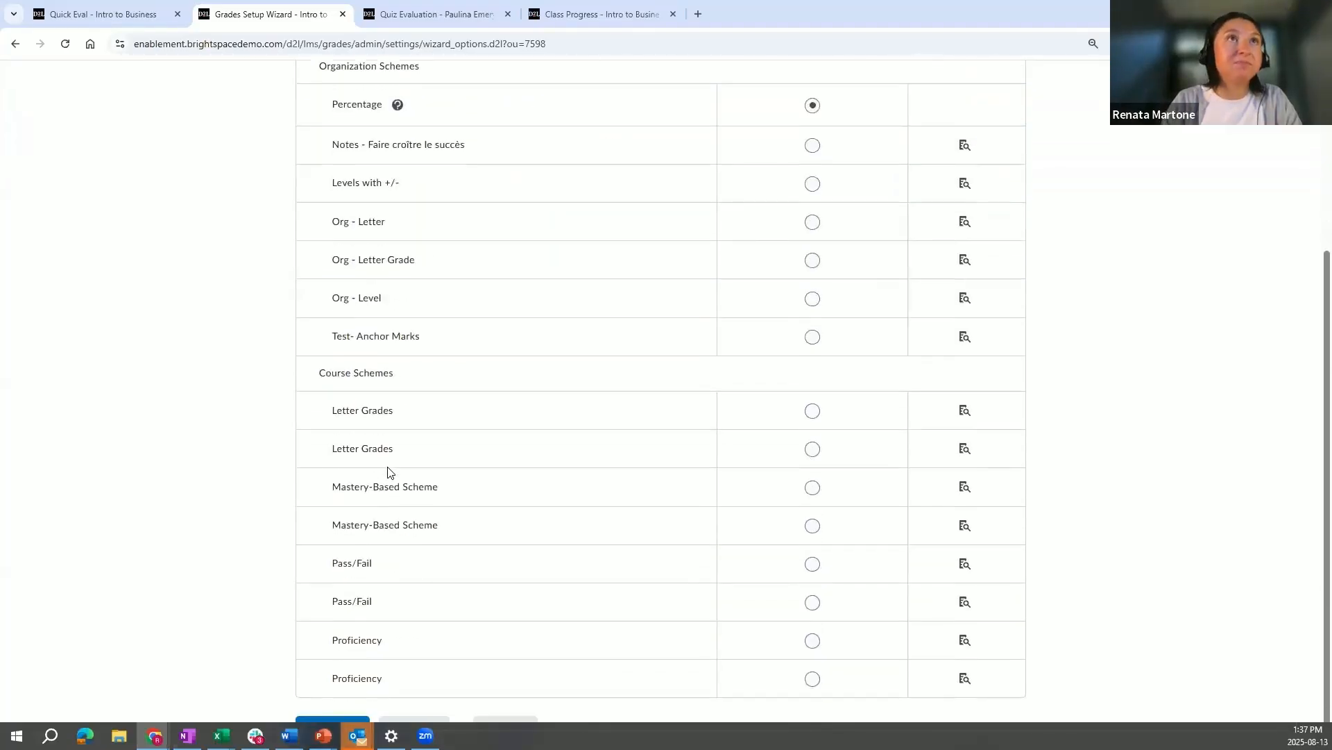
{"action": "left_click", "coordinate": [348, 719]}
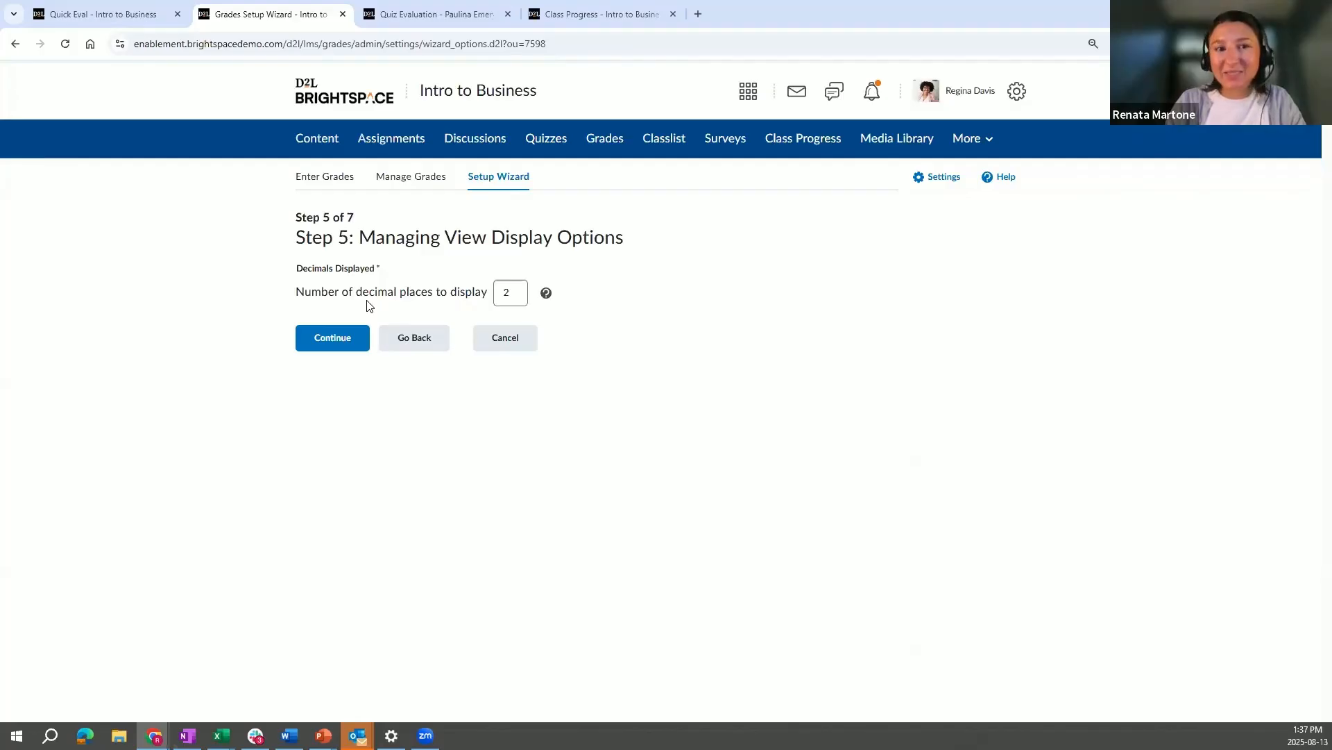
Accept the existing managing and student view display options, review the setup summary, and finish the wizard.
{"action": "left_click", "coordinate": [360, 339]}
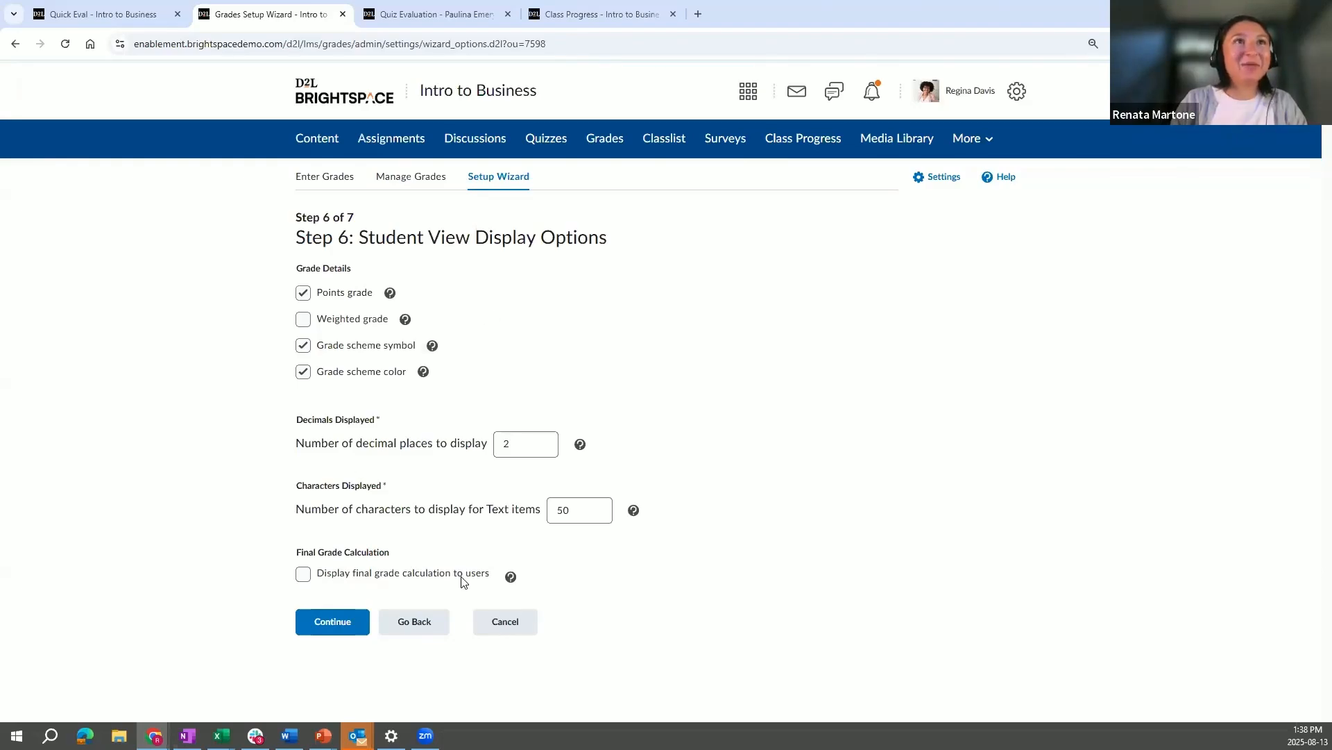
{"action": "left_click", "coordinate": [343, 626]}
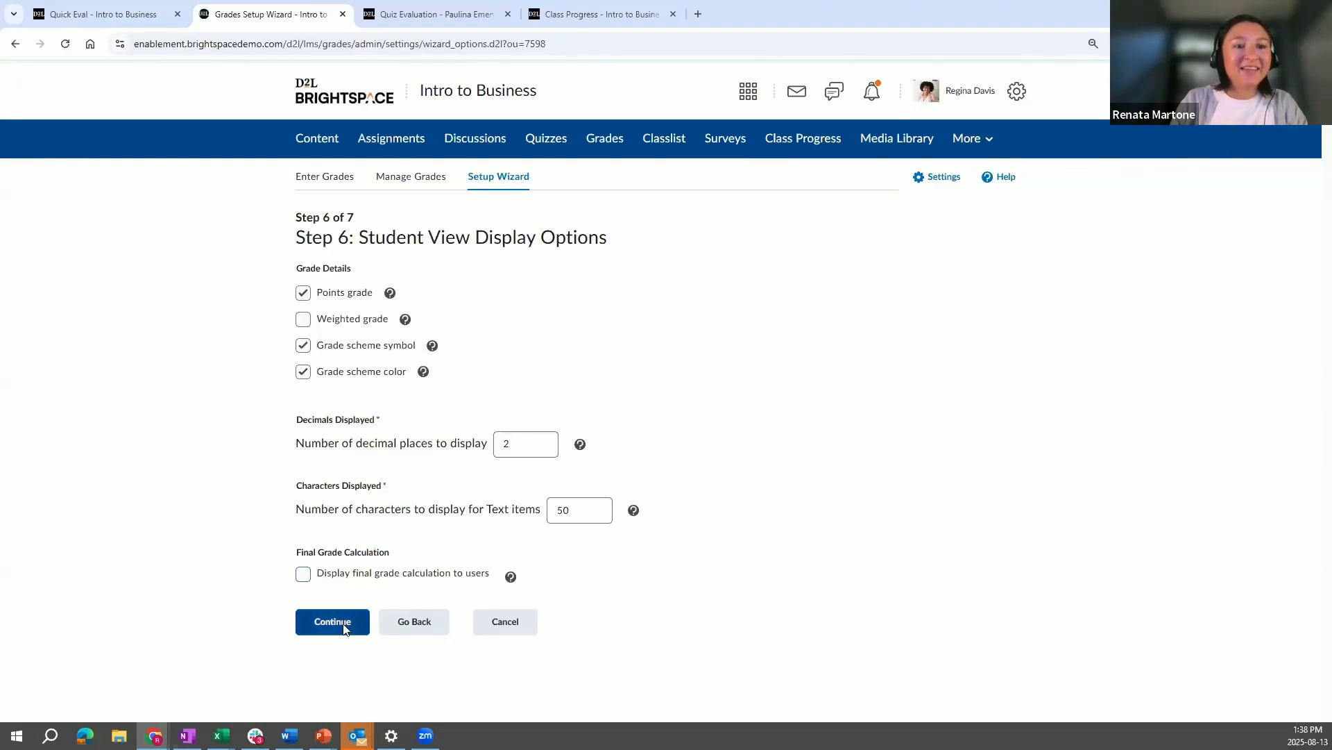
{"action": "scroll", "coordinate": [543, 482], "scroll_direction": "down", "scroll_amount": 1}
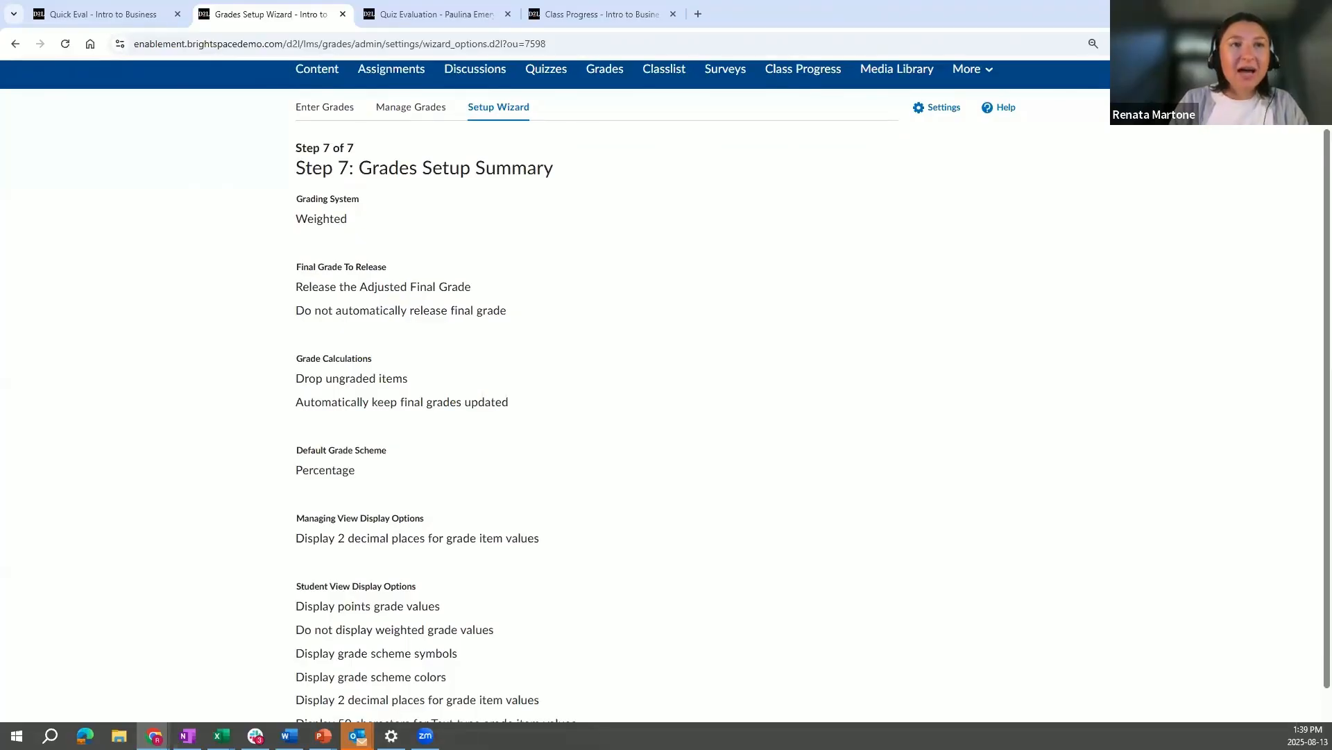
{"action": "scroll", "coordinate": [420, 613], "scroll_direction": "down", "scroll_amount": 1}
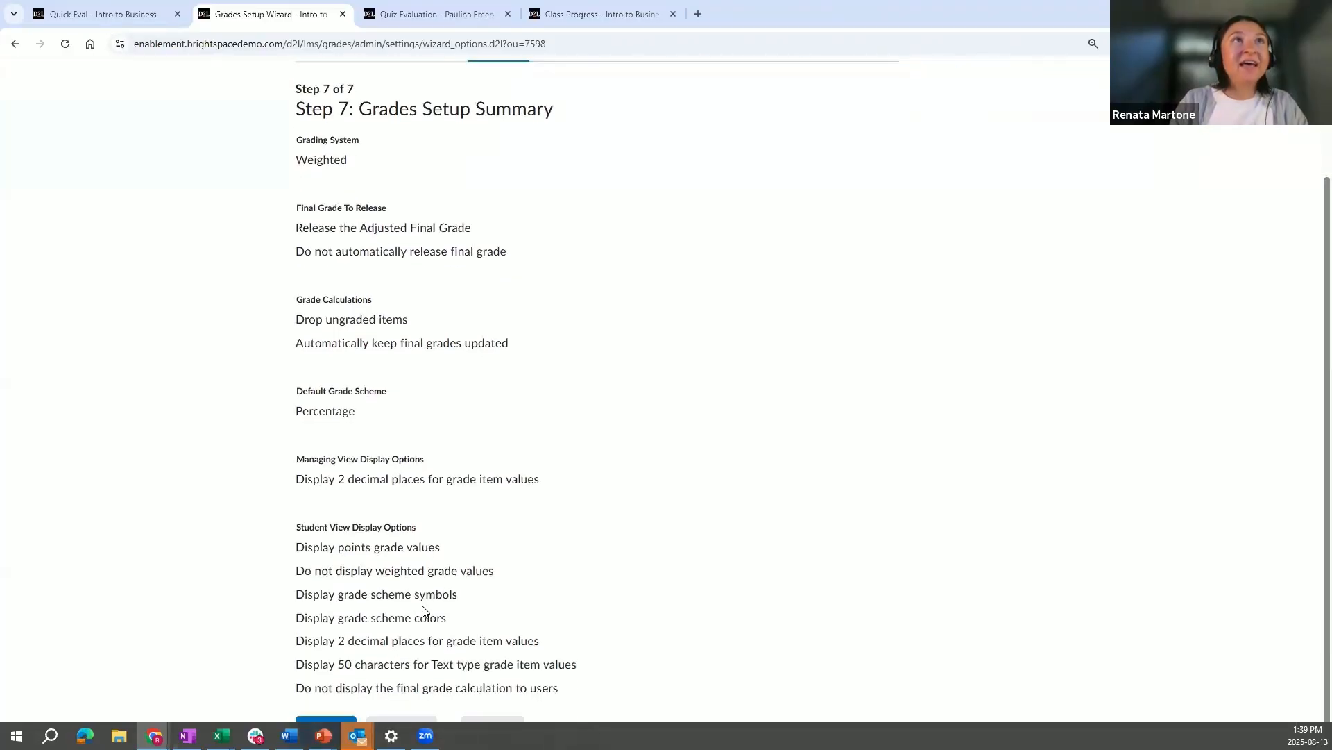
{"action": "left_click", "coordinate": [343, 721]}
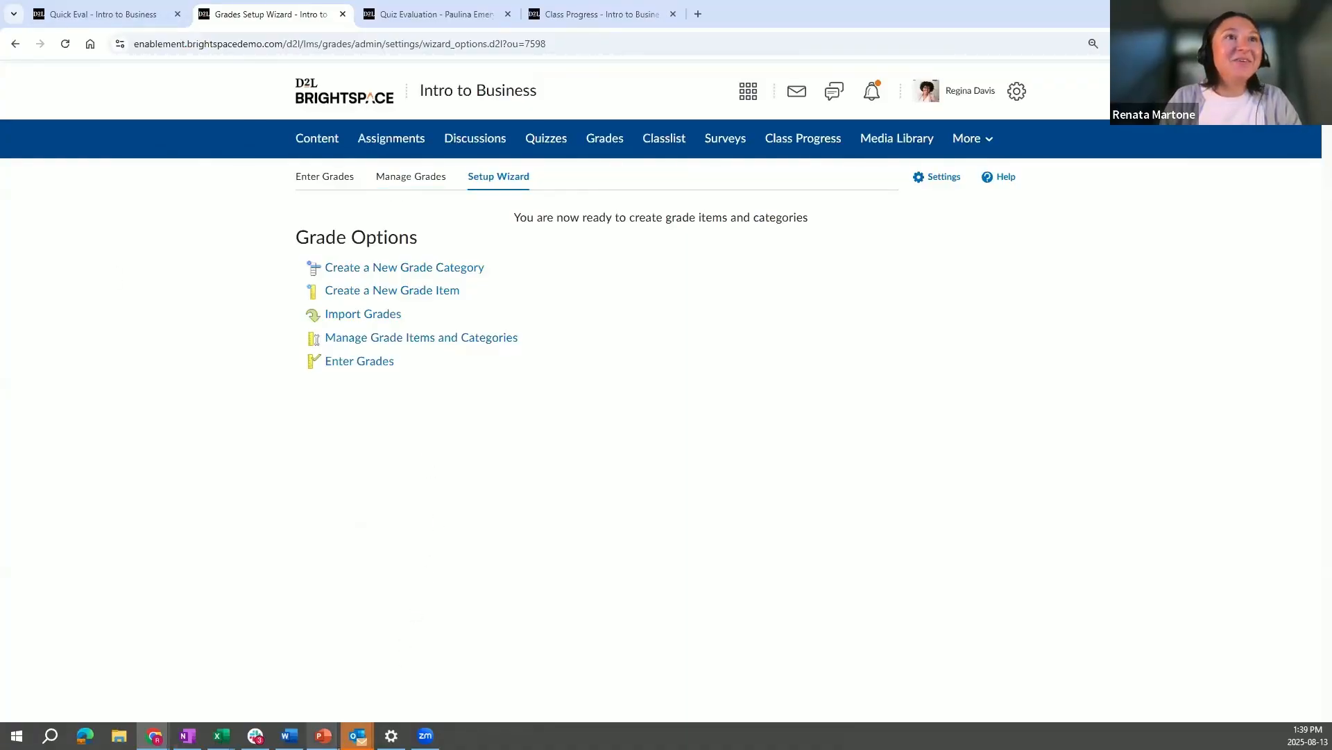
Switch to the PowerPoint presentation and advance to the "What is Mastery View?" slide.
{"action": "mouse_move", "coordinate": [323, 735]}
{"action": "left_click", "coordinate": [333, 692]}
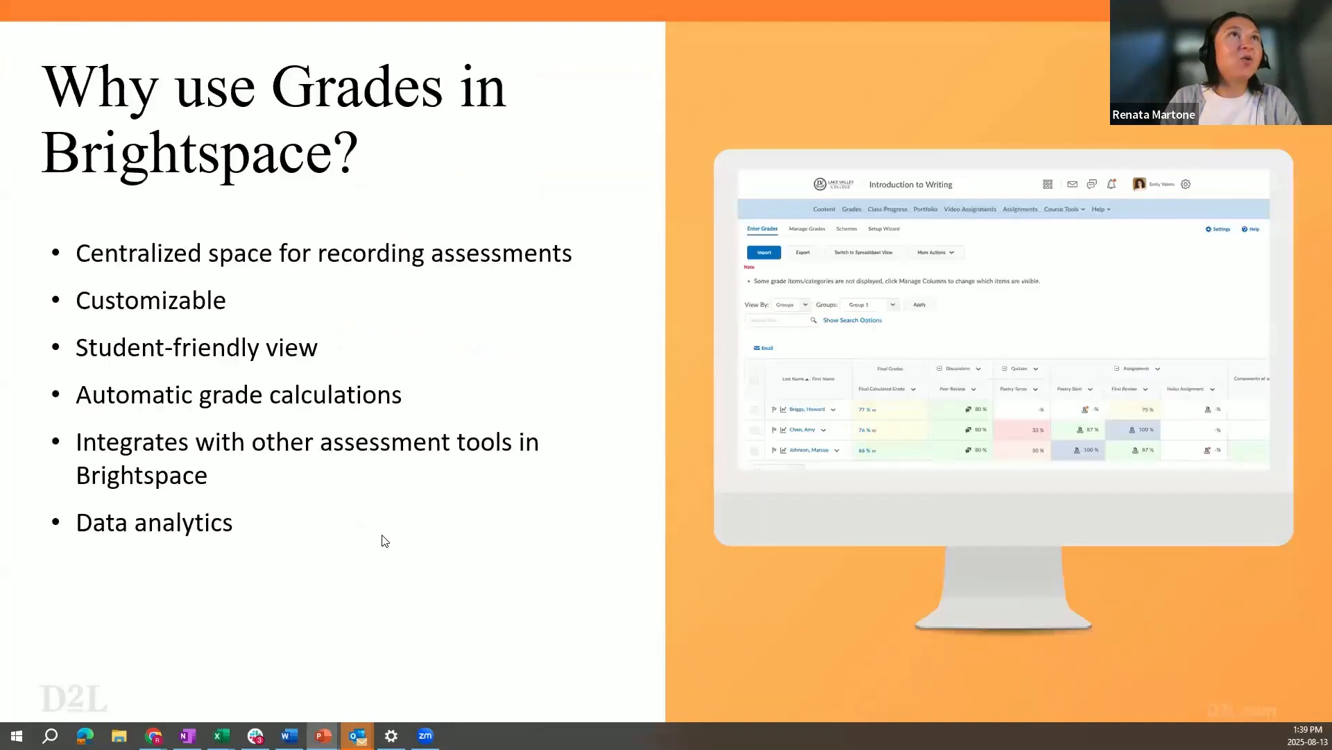
{"action": "left_click", "coordinate": [382, 540]}
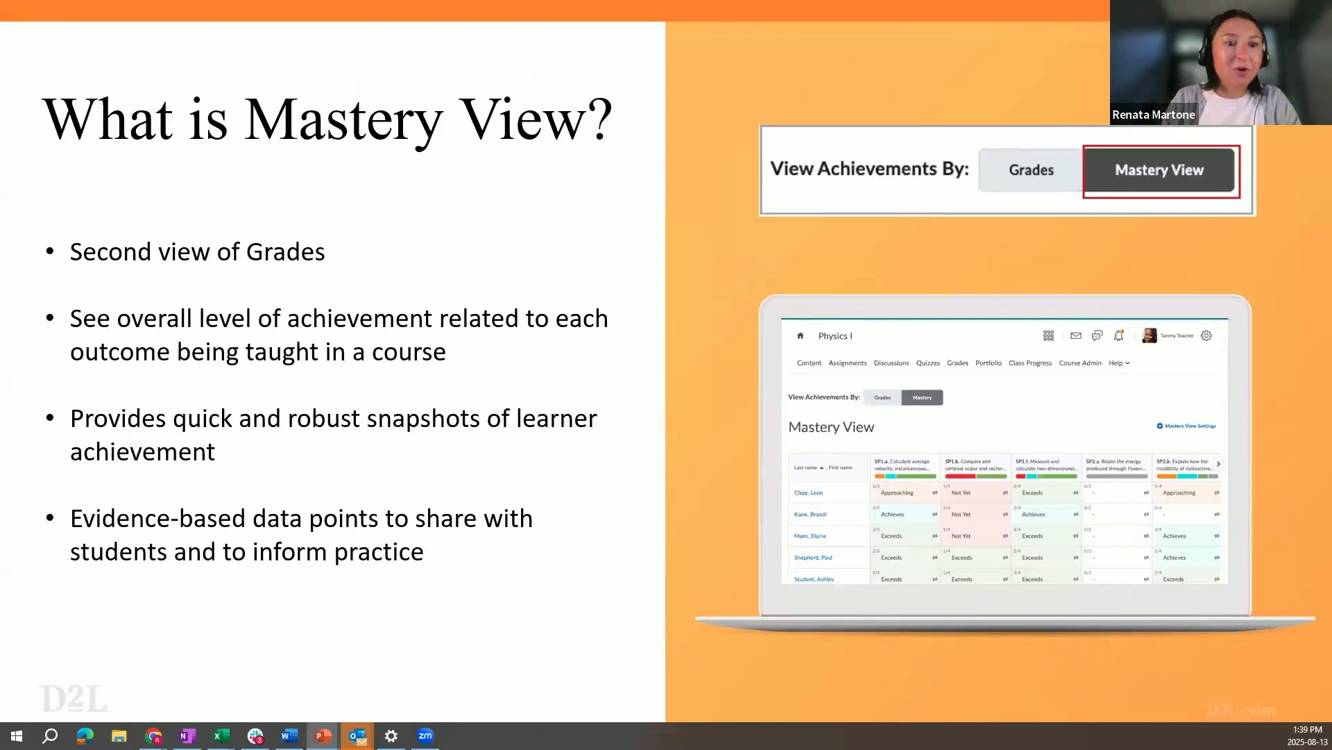
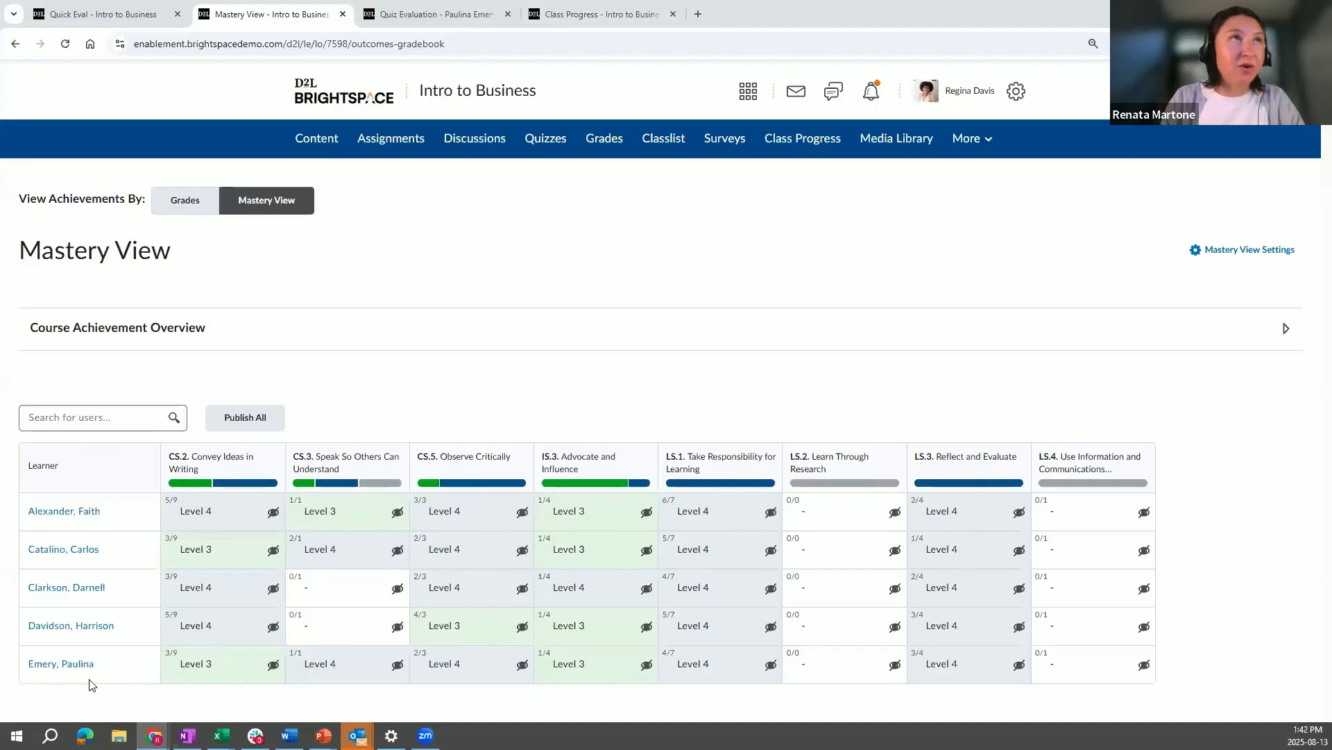
Publish the overall achievements for all learners in the course from Mastery View.
{"action": "mouse_move", "coordinate": [200, 456]}
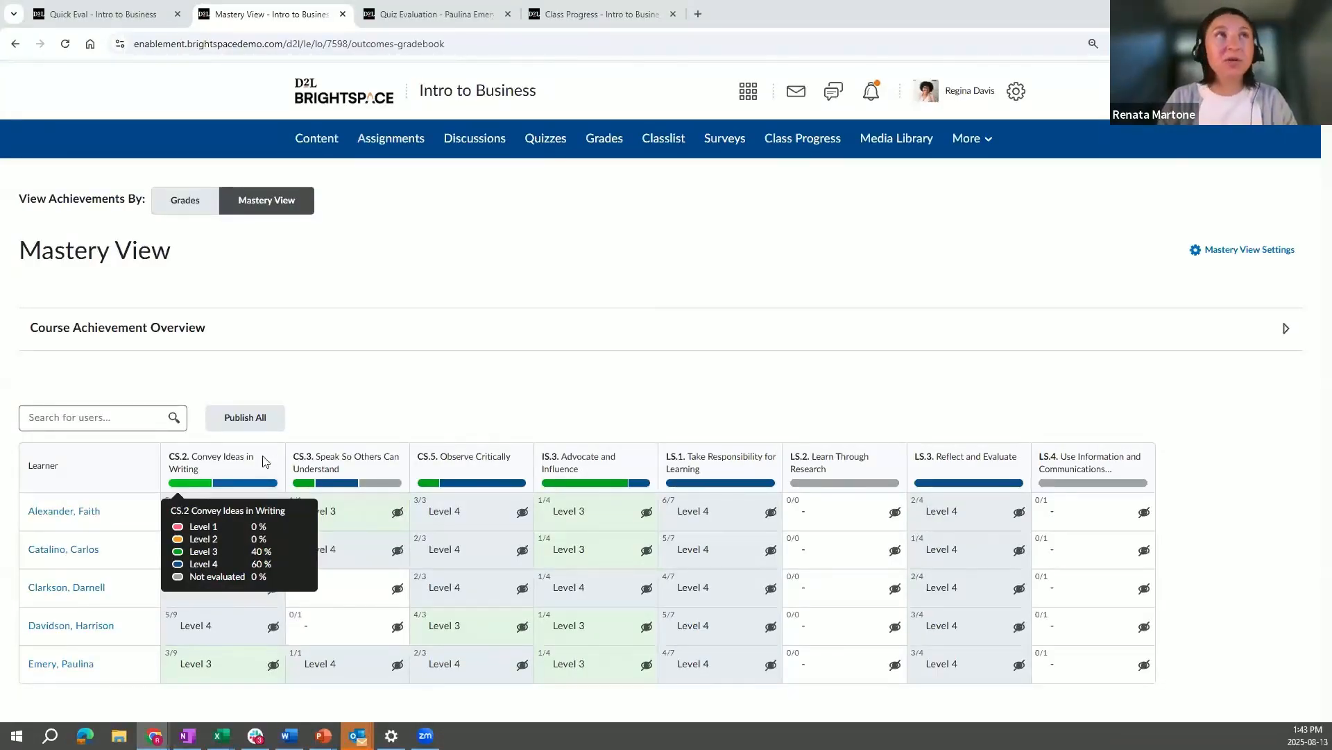
{"action": "mouse_move", "coordinate": [439, 454]}
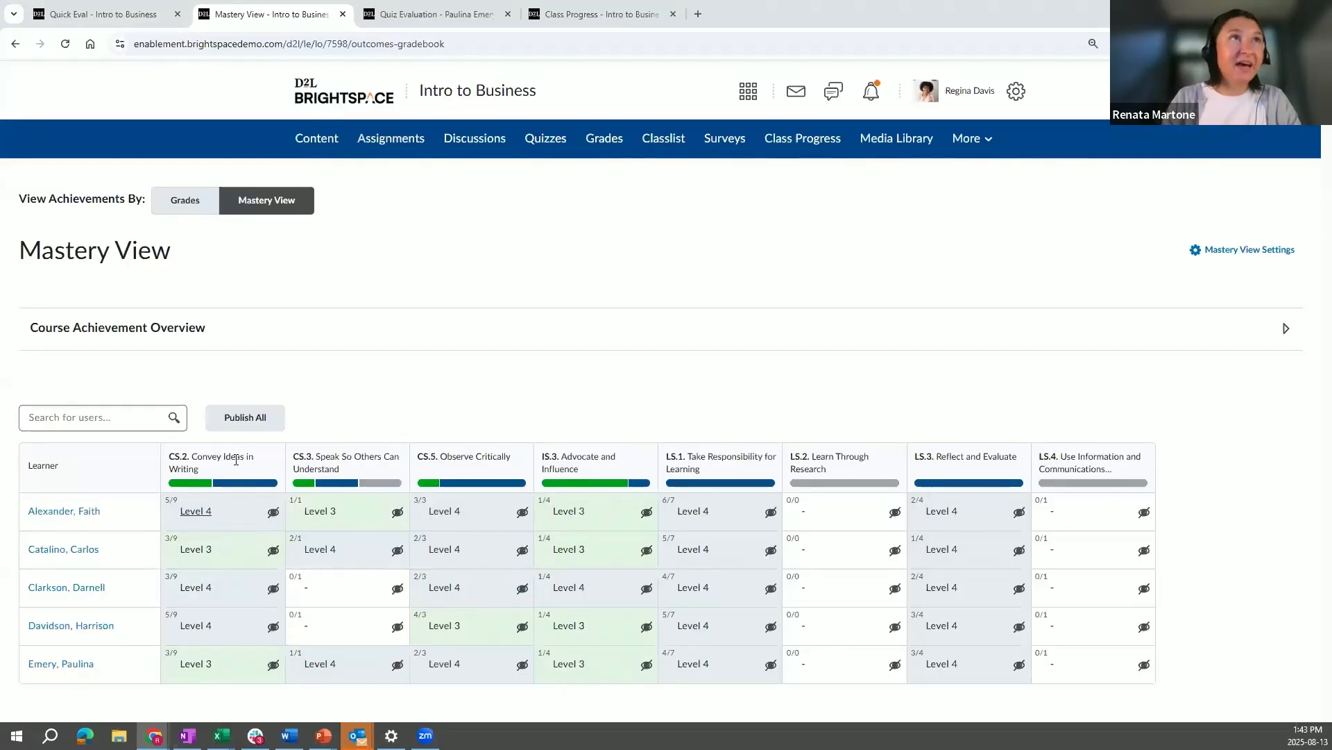
{"action": "mouse_move", "coordinate": [220, 510]}
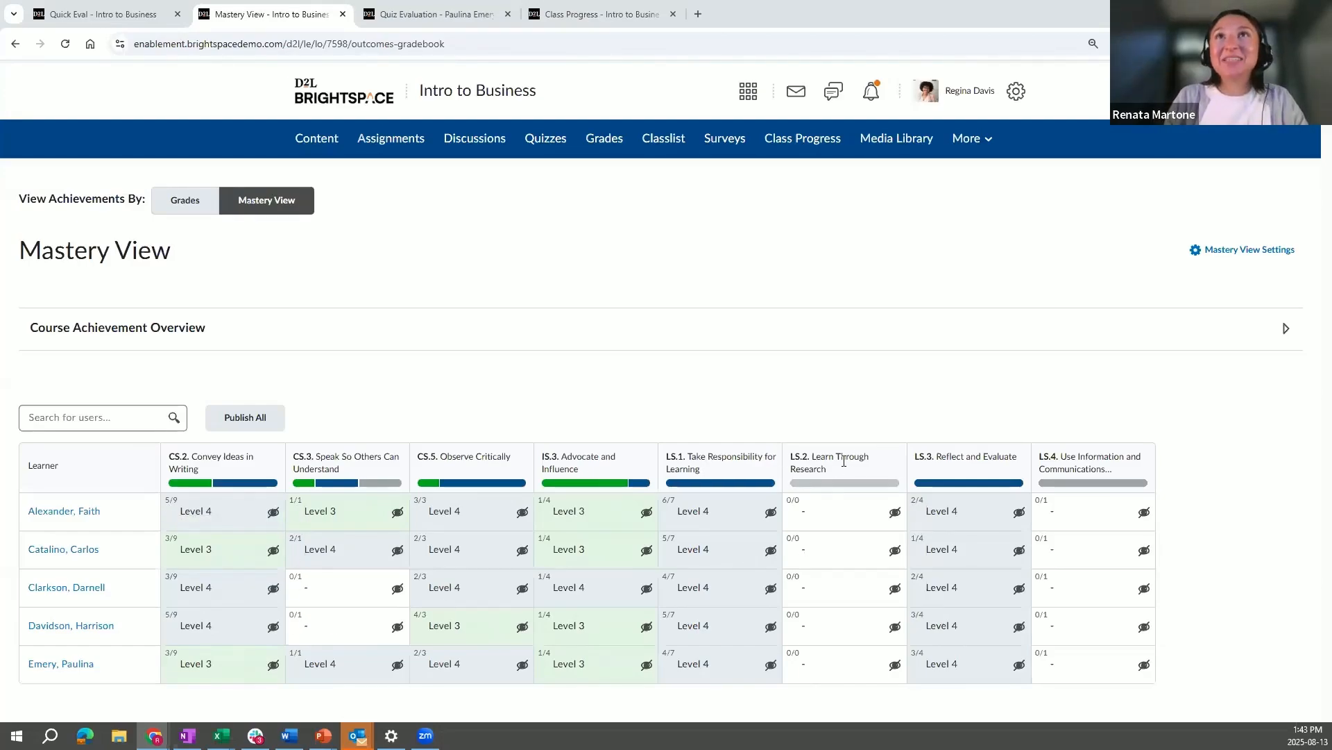
{"action": "mouse_move", "coordinate": [844, 461]}
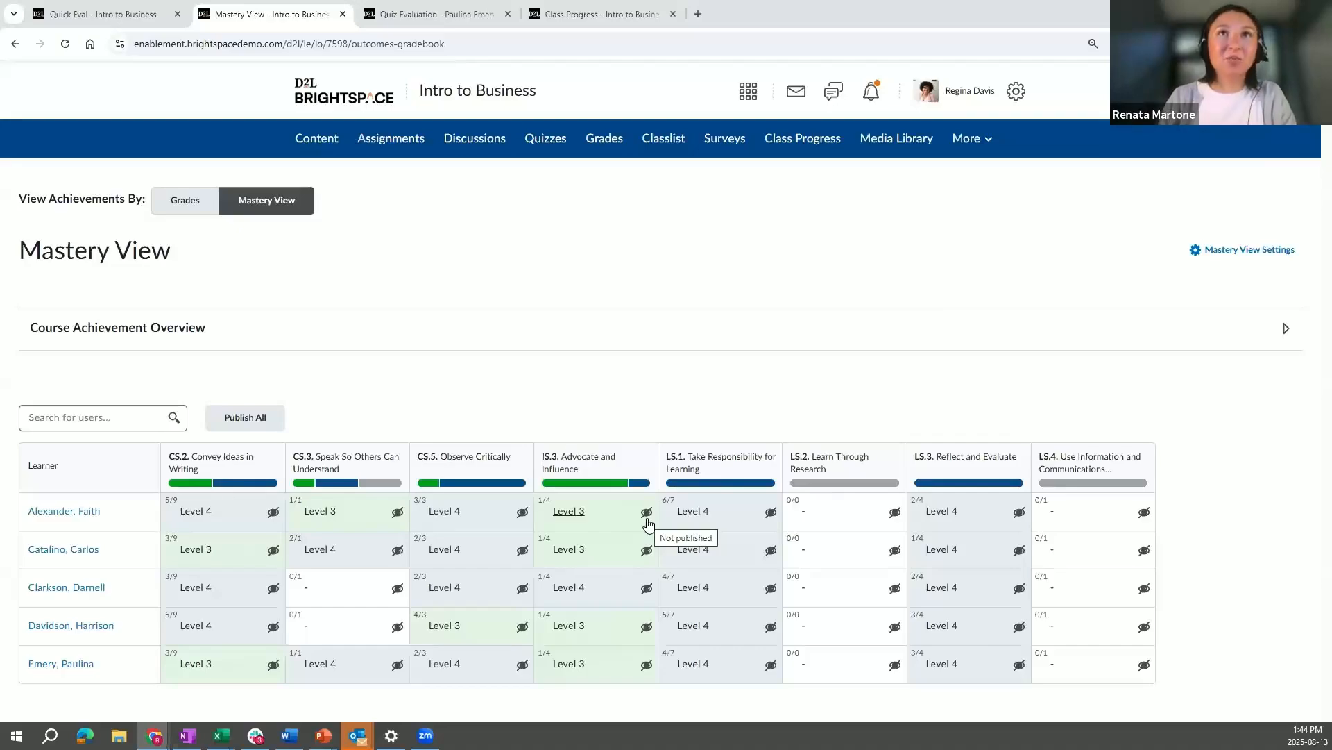
{"action": "left_click", "coordinate": [251, 420]}
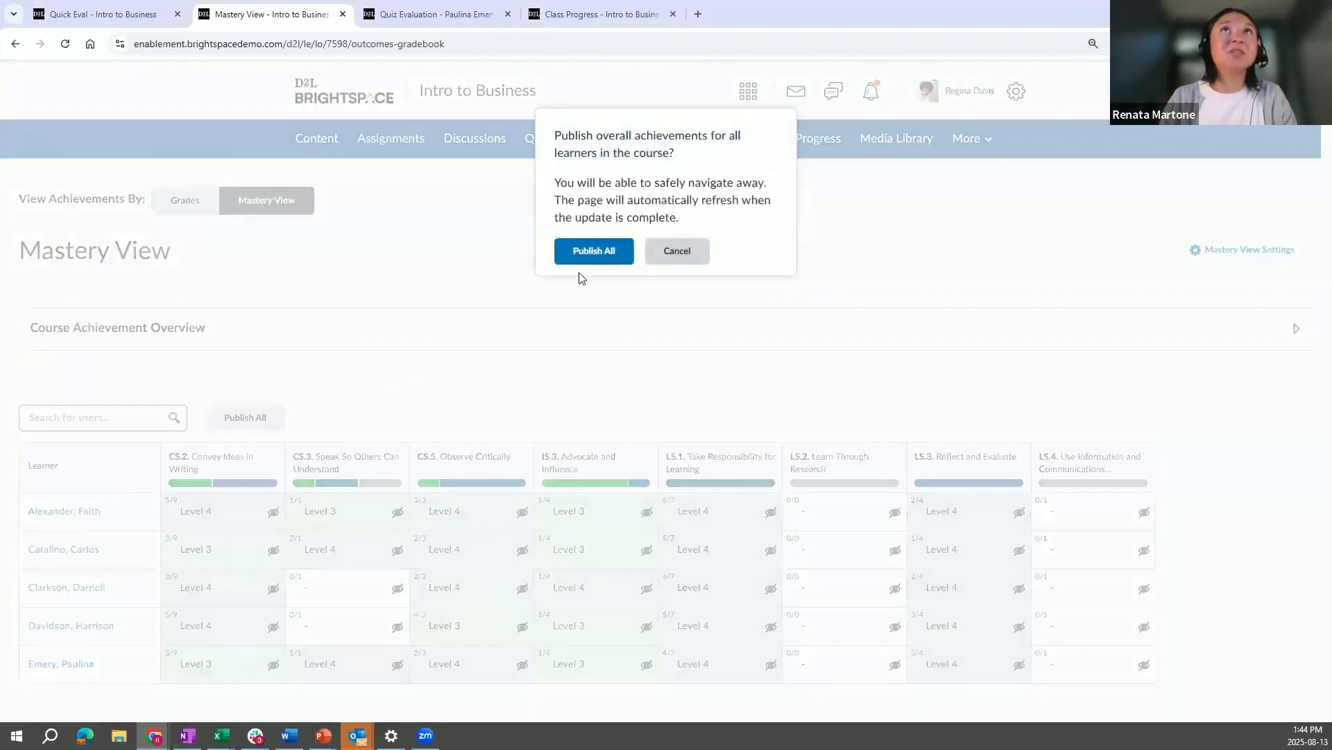
{"action": "left_click", "coordinate": [595, 256]}
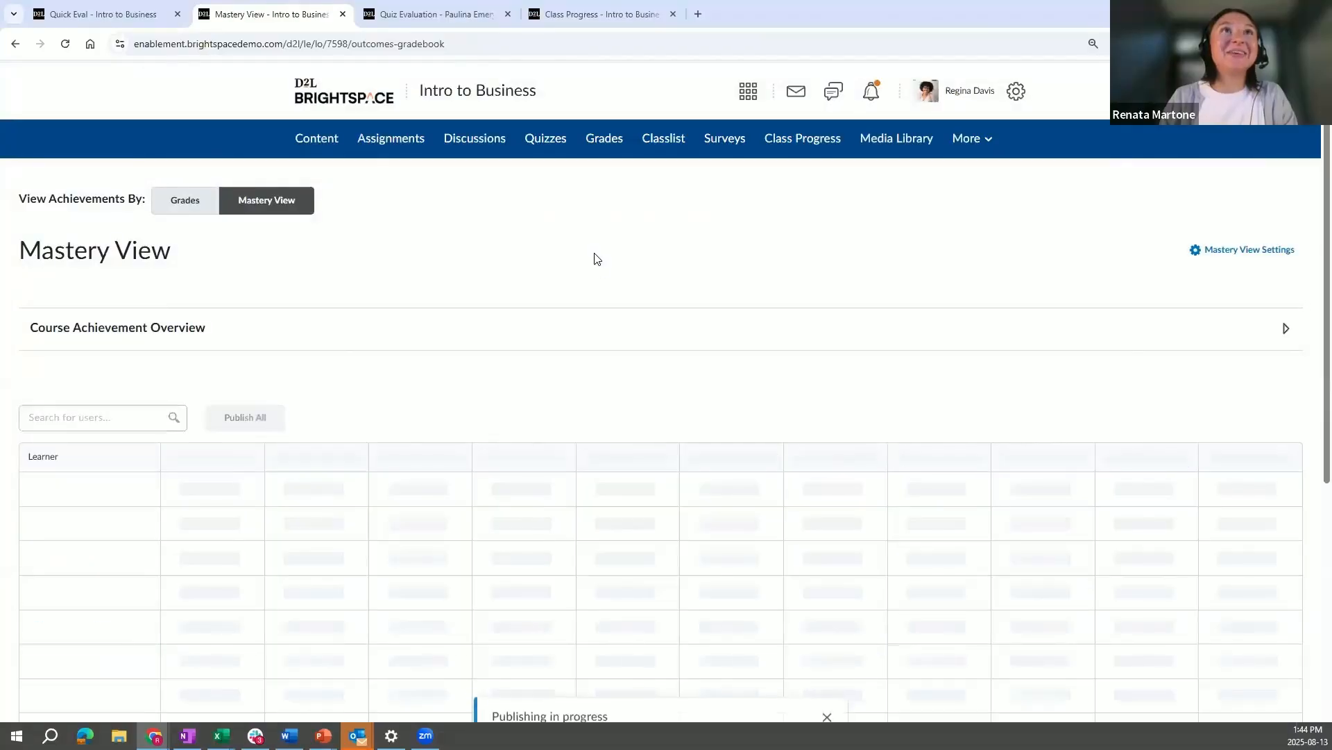
Dismiss the publishing notification and reload the Mastery View page.
{"action": "scroll", "coordinate": [615, 349], "scroll_direction": "down", "scroll_amount": 2}
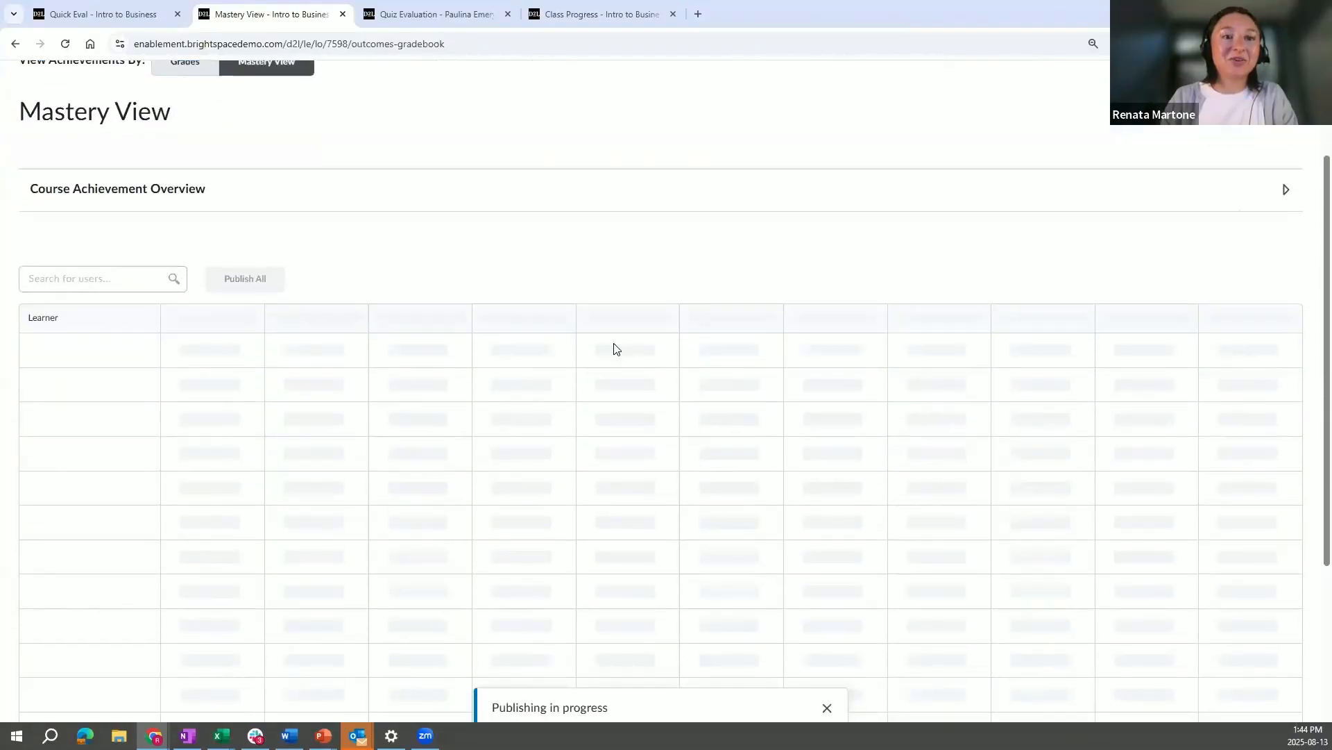
{"action": "scroll", "coordinate": [613, 349], "scroll_direction": "up", "scroll_amount": 1}
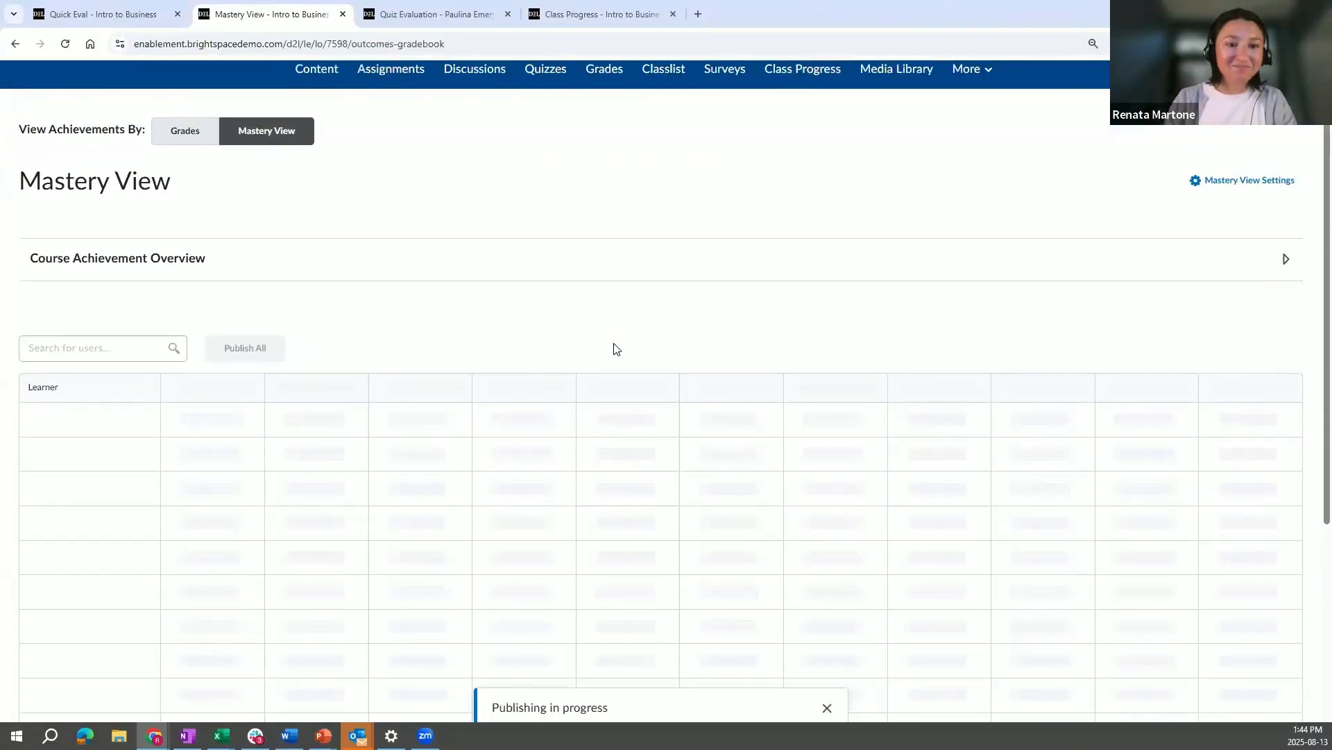
{"action": "scroll", "coordinate": [798, 589], "scroll_direction": "down", "scroll_amount": 1}
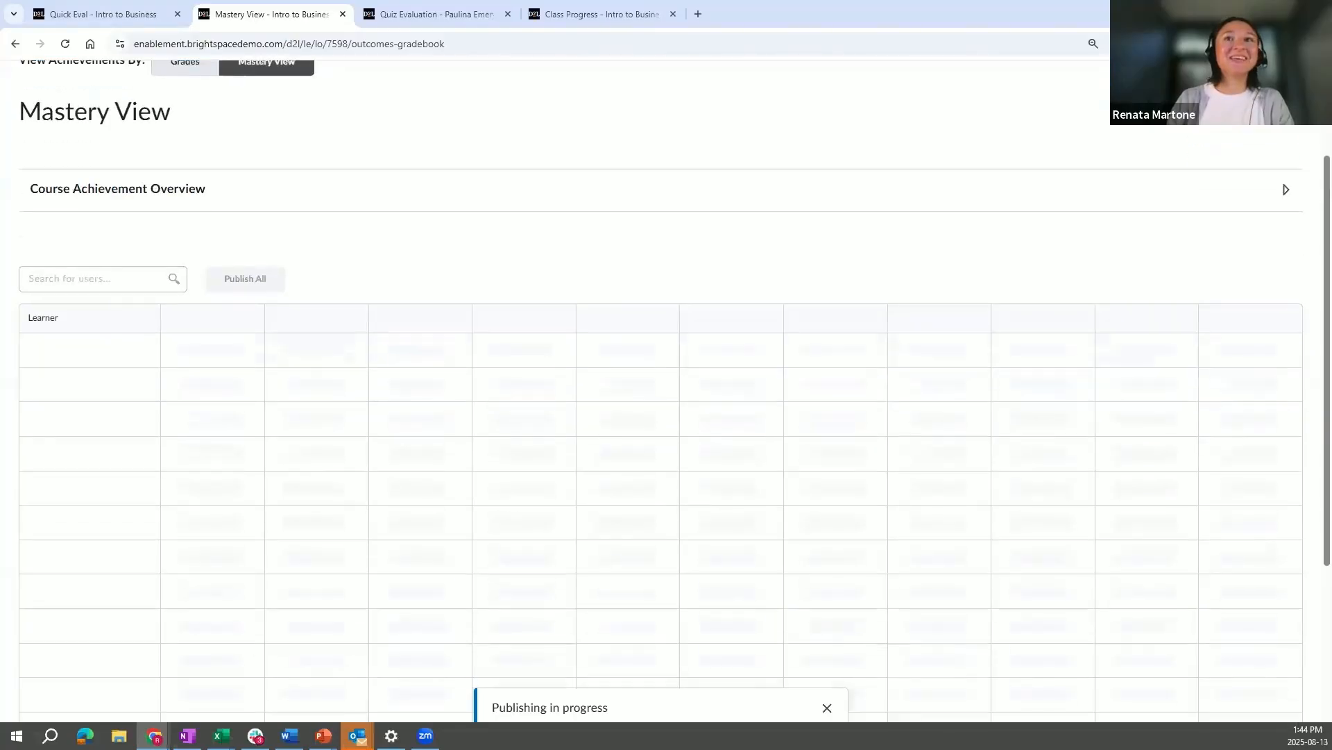
{"action": "left_click", "coordinate": [828, 707]}
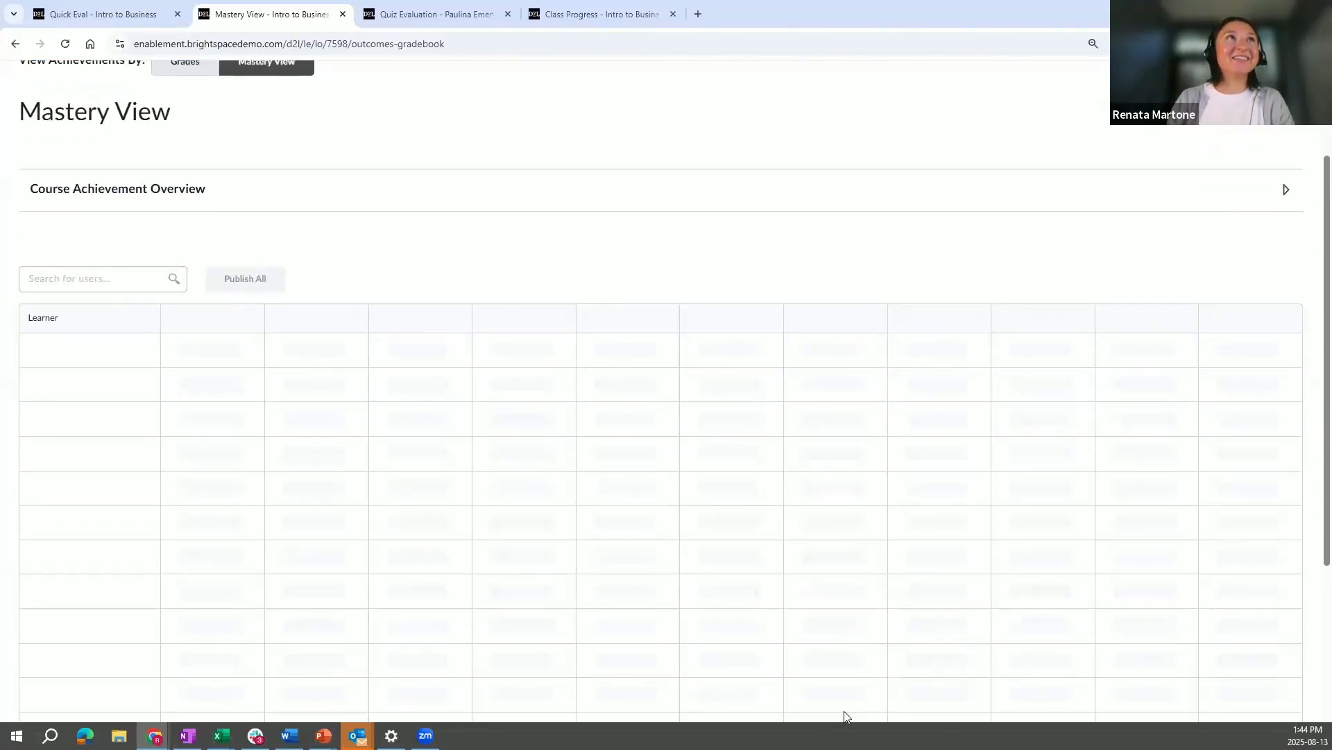
{"action": "scroll", "coordinate": [797, 507], "scroll_direction": "up", "scroll_amount": 1}
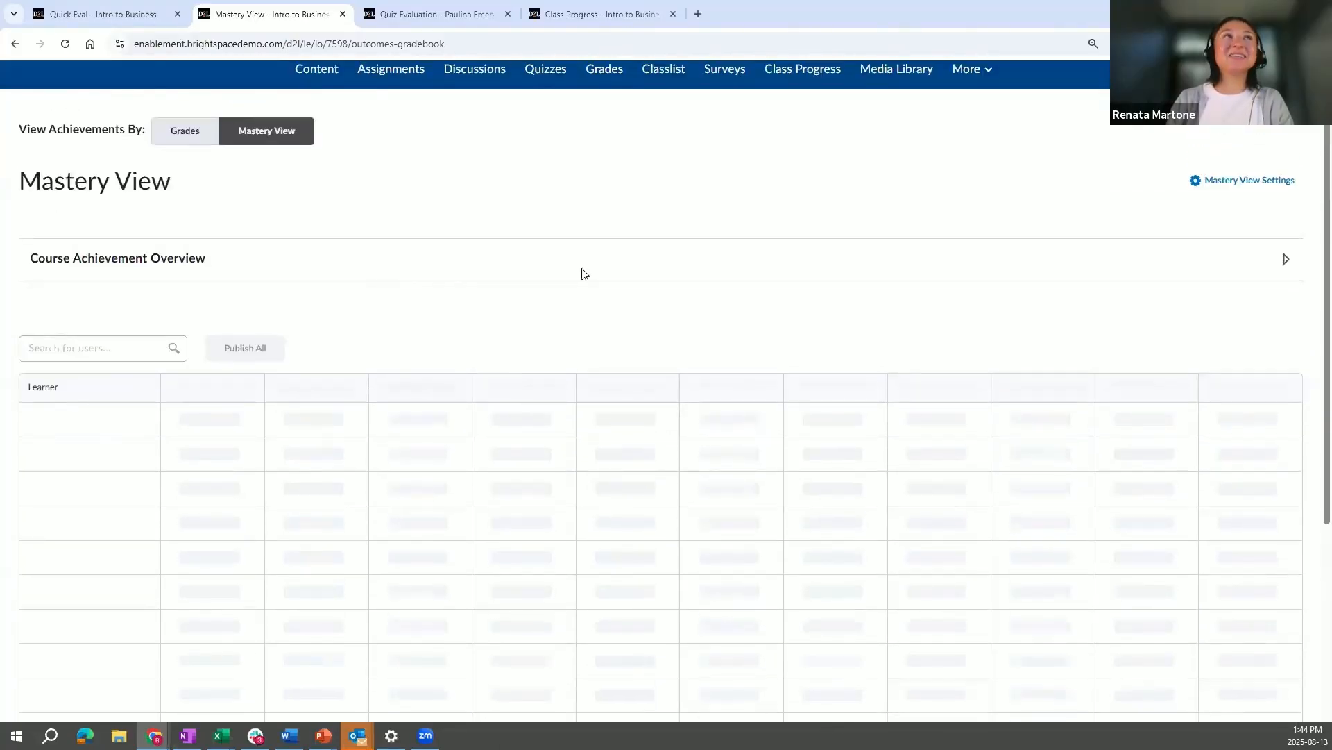
{"action": "left_click", "coordinate": [450, 45]}
{"action": "key", "text": "Return"}
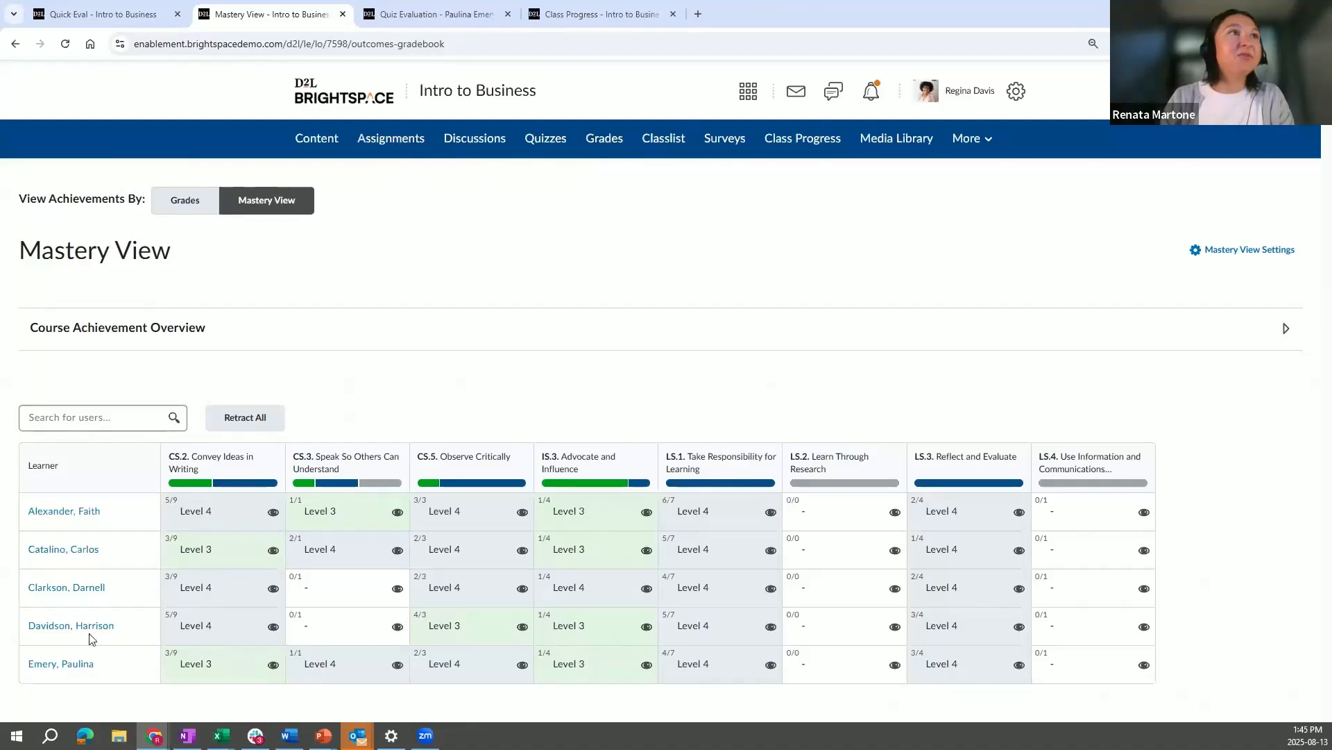
Open the second learner's CS.2 Convey Ideas in Writing achievement and review its trend and assessment evidence.
{"action": "left_click", "coordinate": [196, 553]}
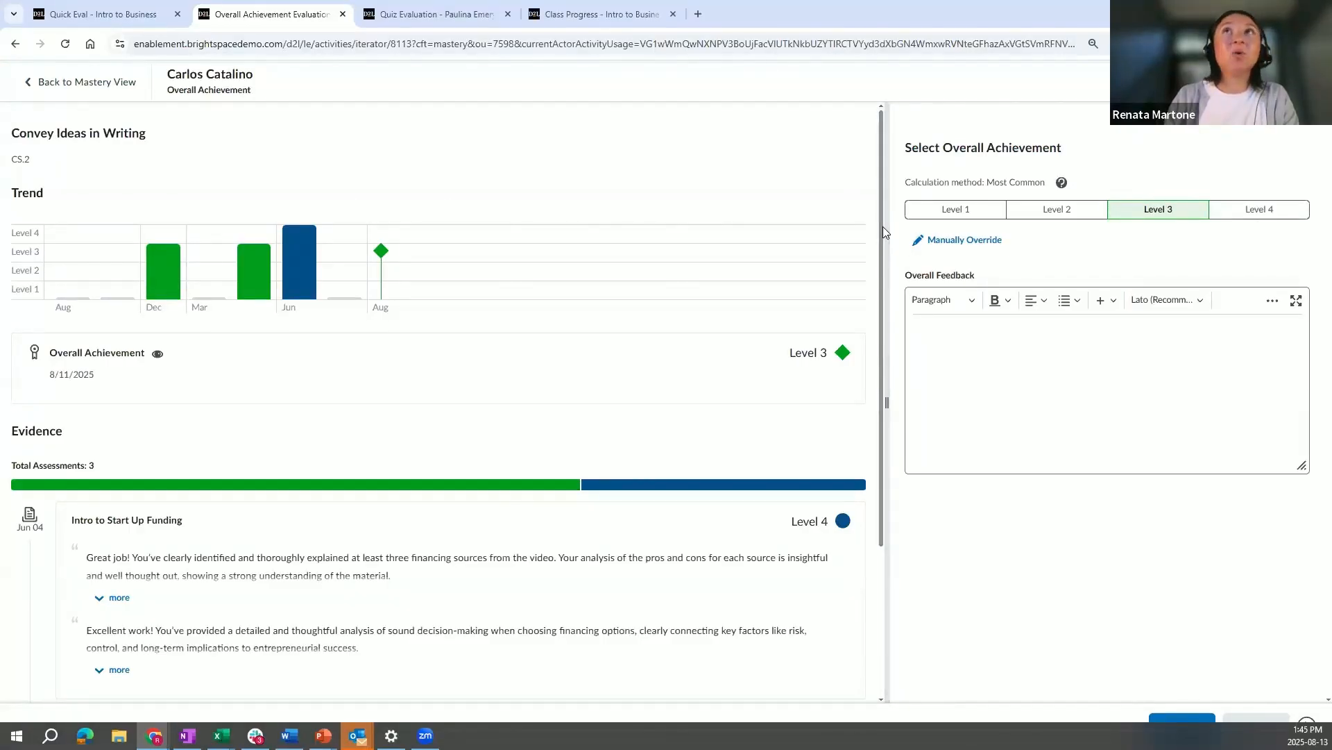
{"action": "left_click_drag", "start_coordinate": [882, 226], "coordinate": [878, 295]}
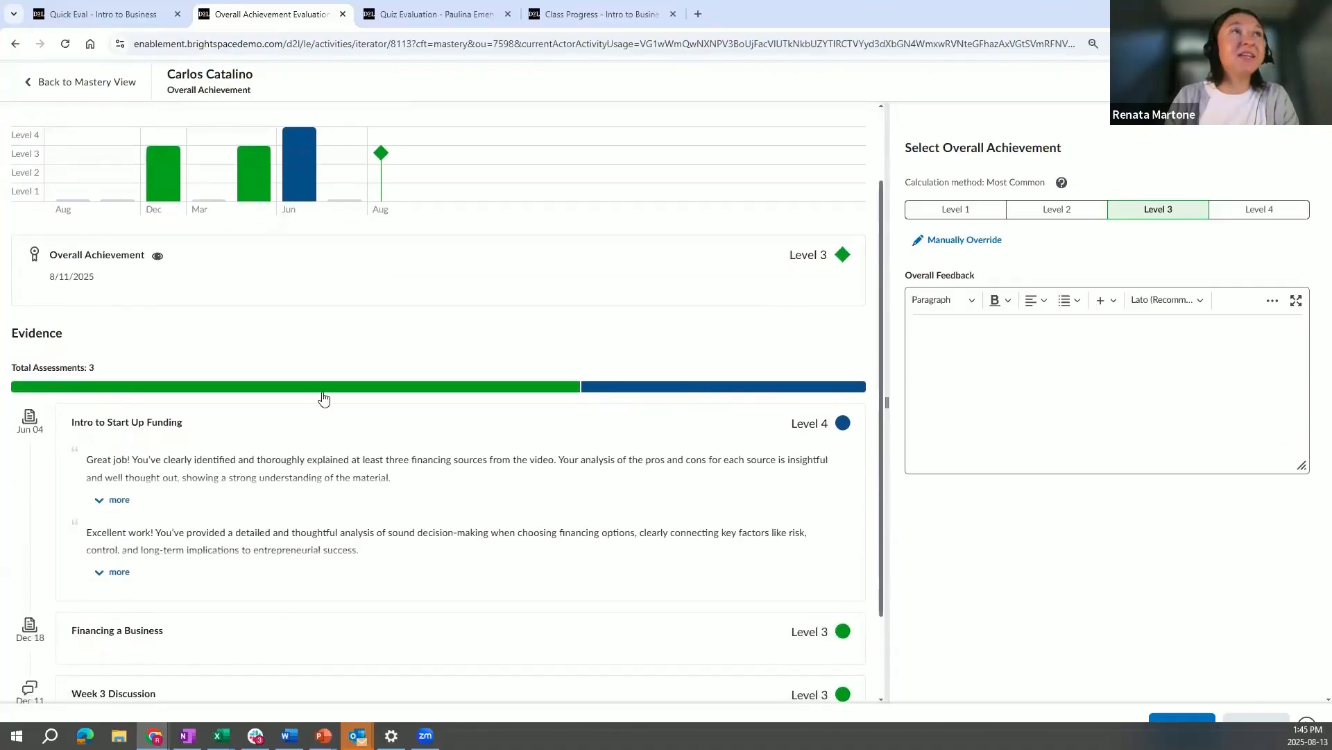
{"action": "left_click_drag", "start_coordinate": [881, 323], "coordinate": [886, 265]}
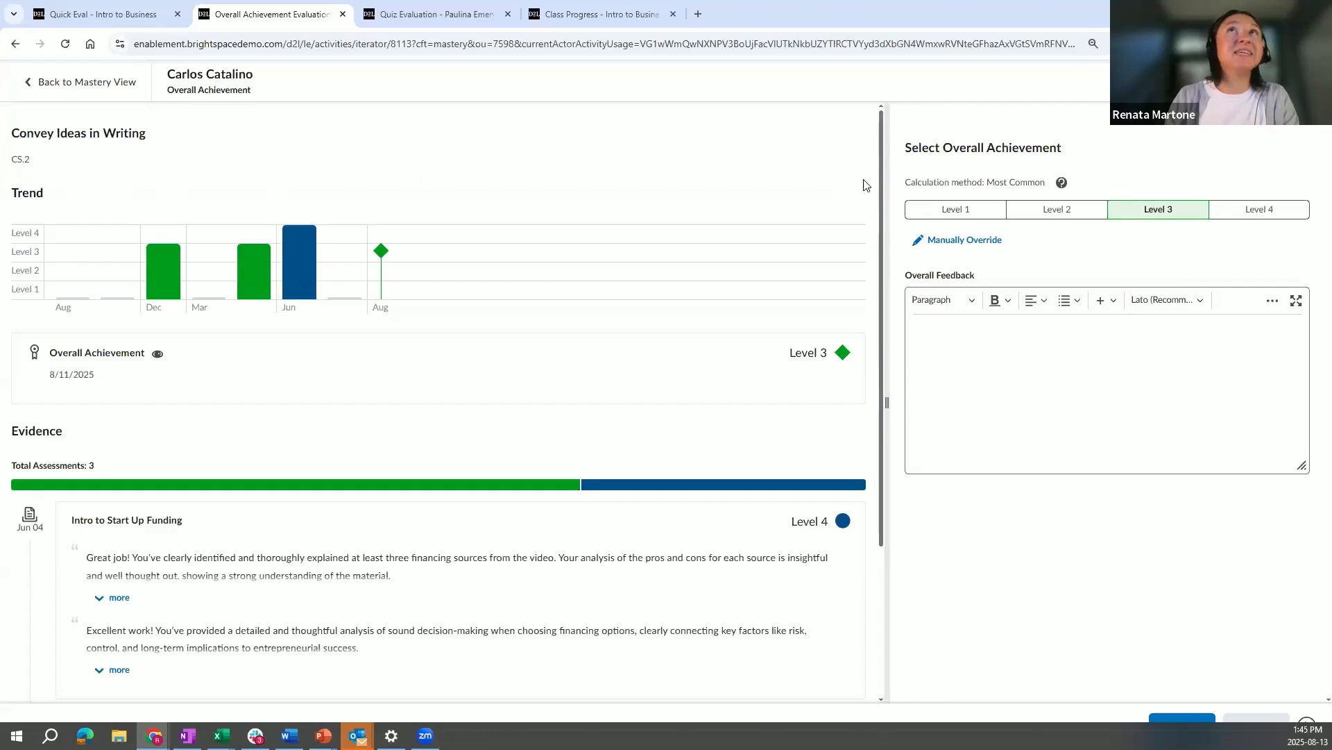
{"action": "left_click_drag", "start_coordinate": [880, 193], "coordinate": [878, 384]}
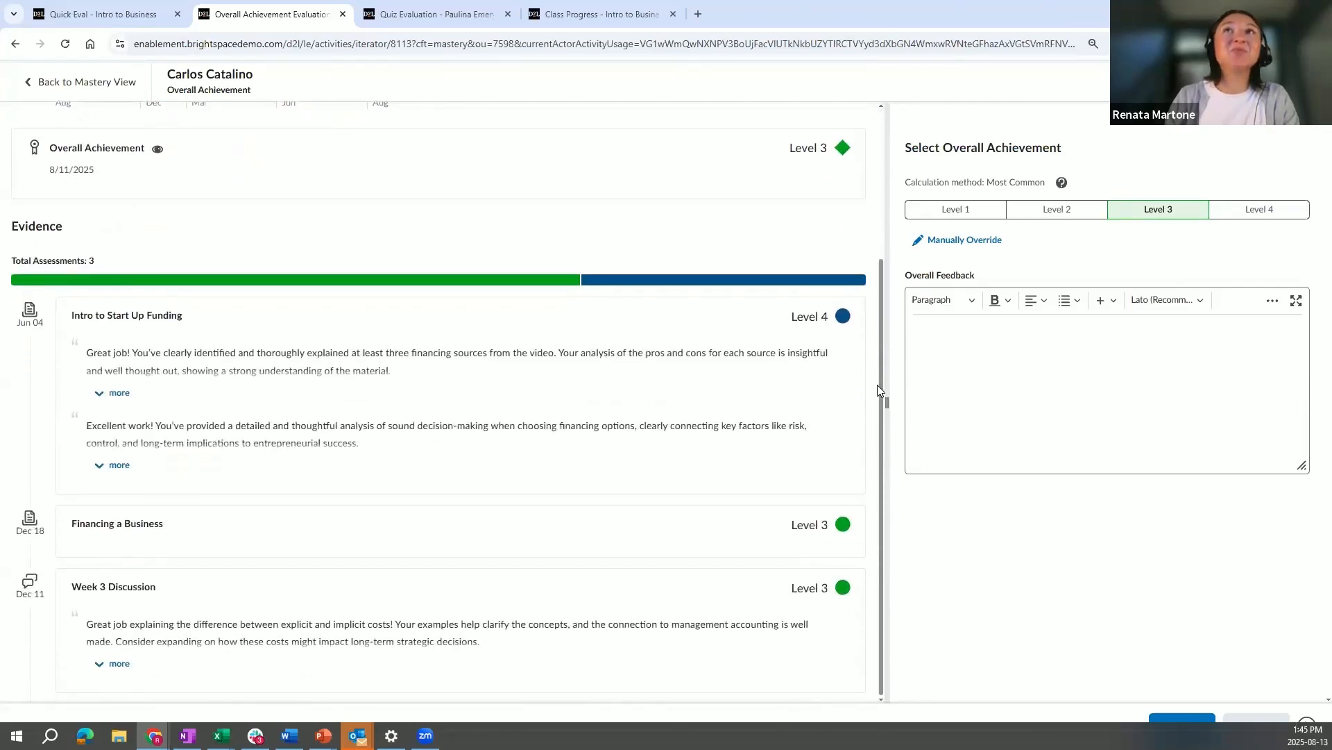
Open the Financing a Business evidence, look through its rubric evaluation, and return to Mastery View.
{"action": "left_click", "coordinate": [131, 527]}
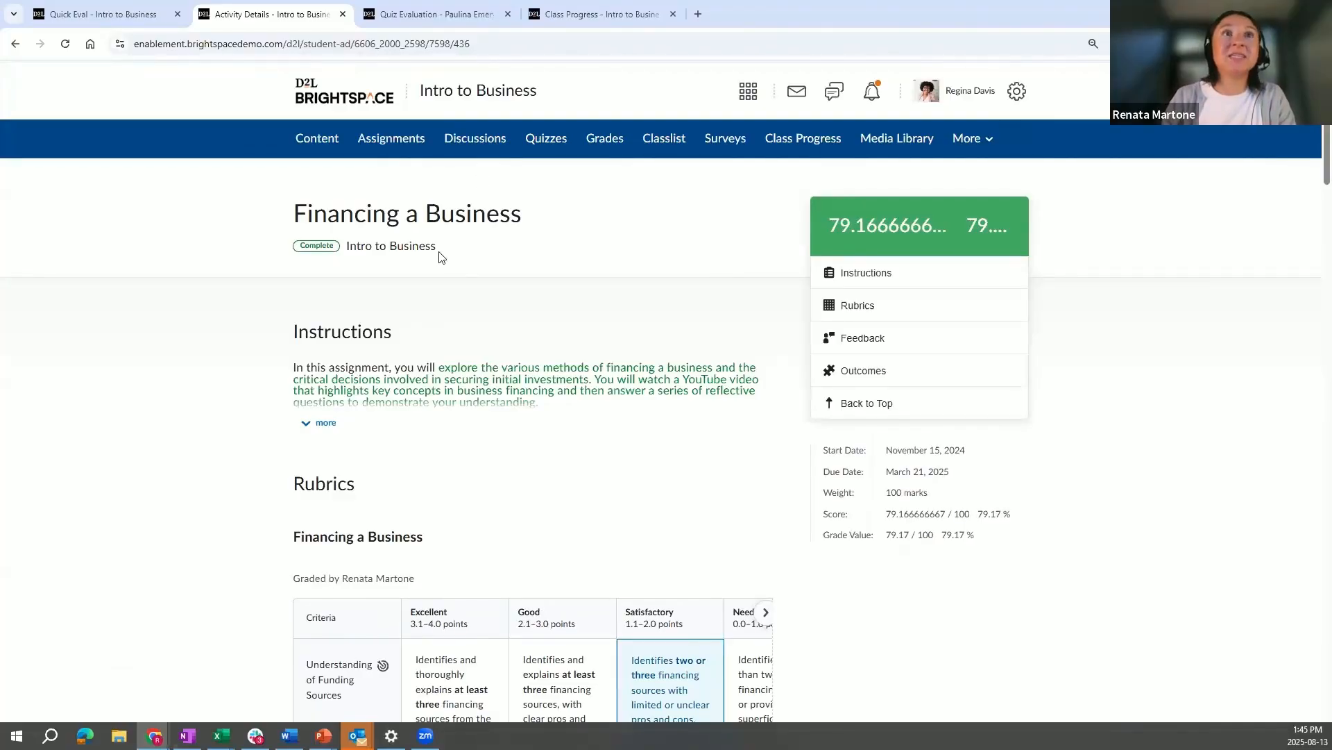
{"action": "scroll", "coordinate": [440, 257], "scroll_direction": "down", "scroll_amount": 8}
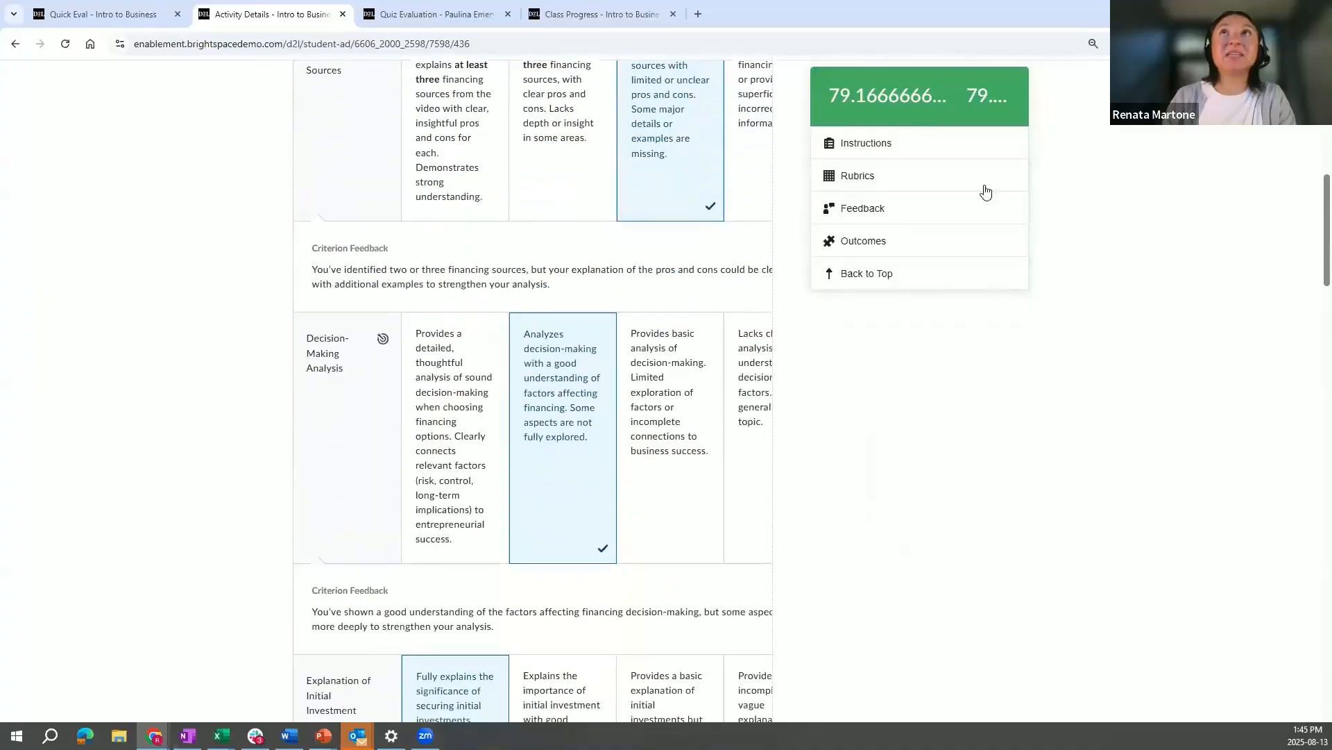
{"action": "left_click_drag", "start_coordinate": [1314, 222], "coordinate": [1309, 125]}
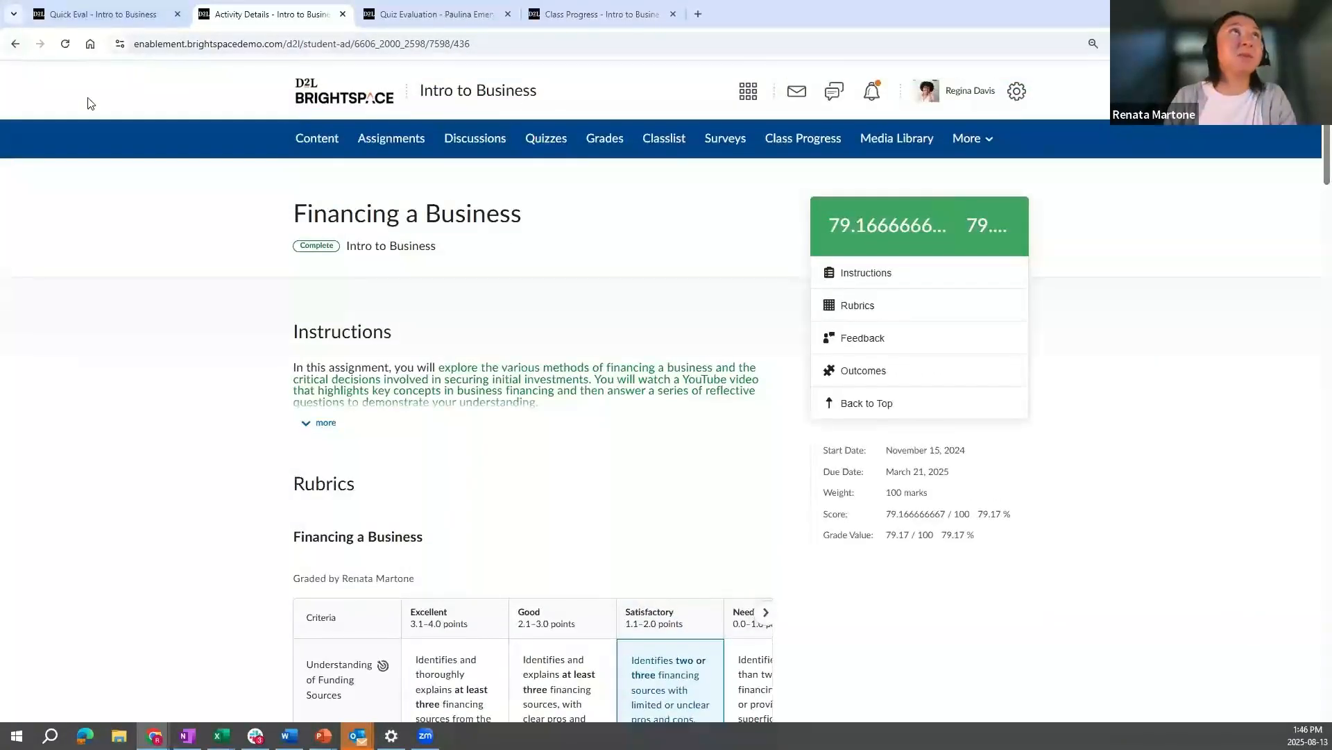
{"action": "left_click", "coordinate": [15, 44]}
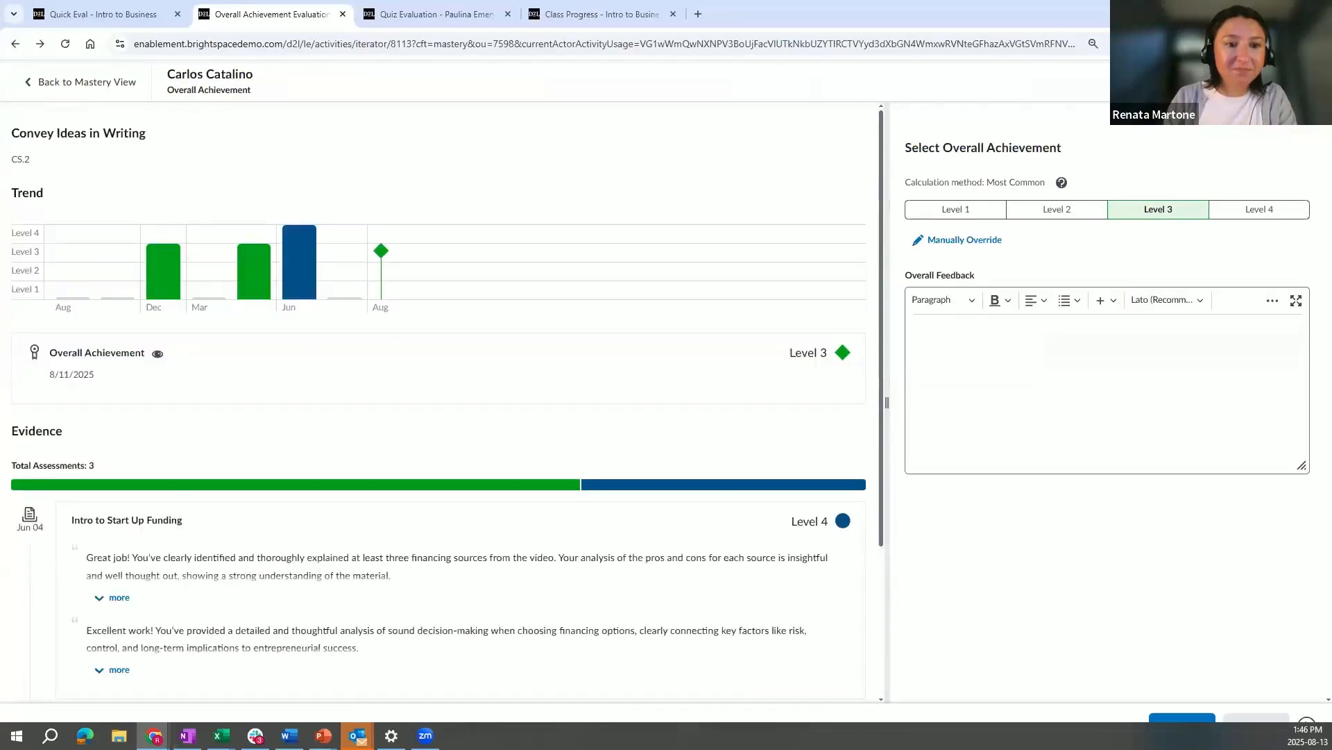
{"action": "left_click", "coordinate": [68, 80]}
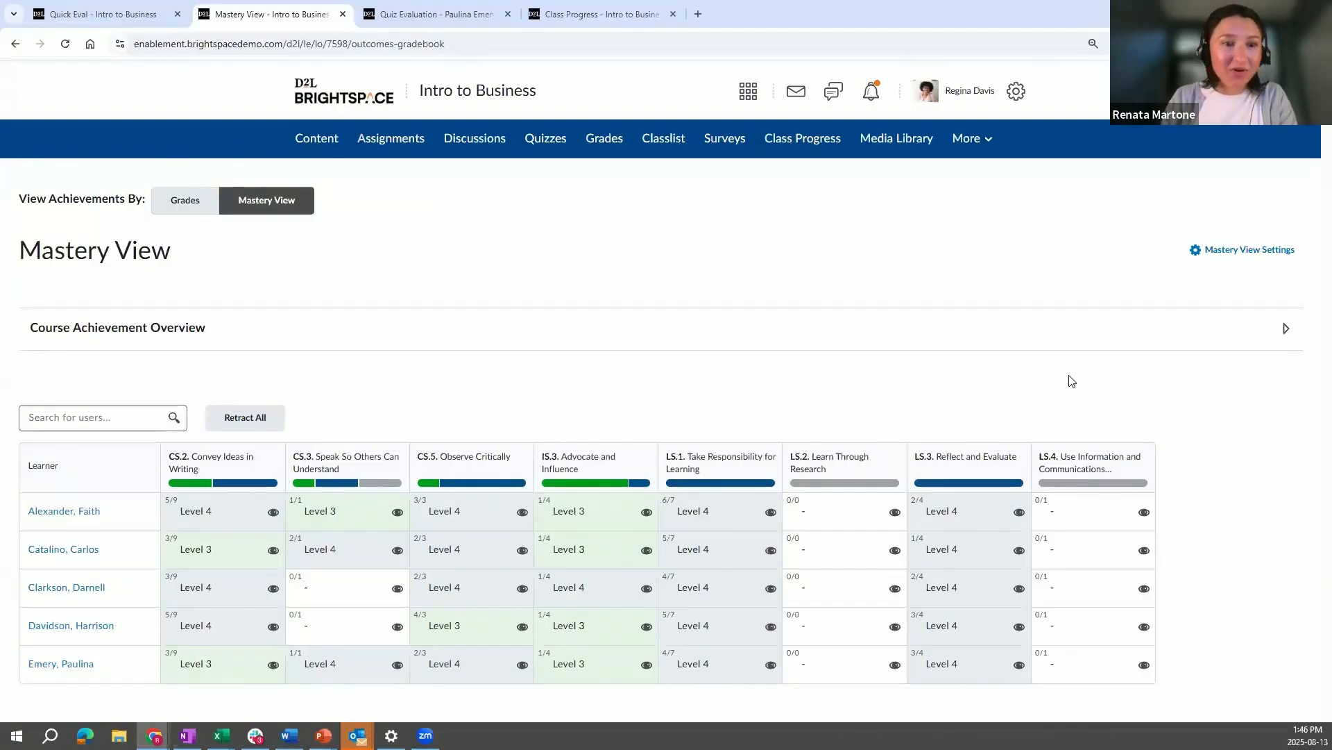
Open the course's Learning Outcomes from Course Administration.
{"action": "left_click", "coordinate": [978, 143]}
{"action": "left_click", "coordinate": [971, 208]}
{"action": "scroll", "coordinate": [957, 420], "scroll_direction": "down", "scroll_amount": 1}
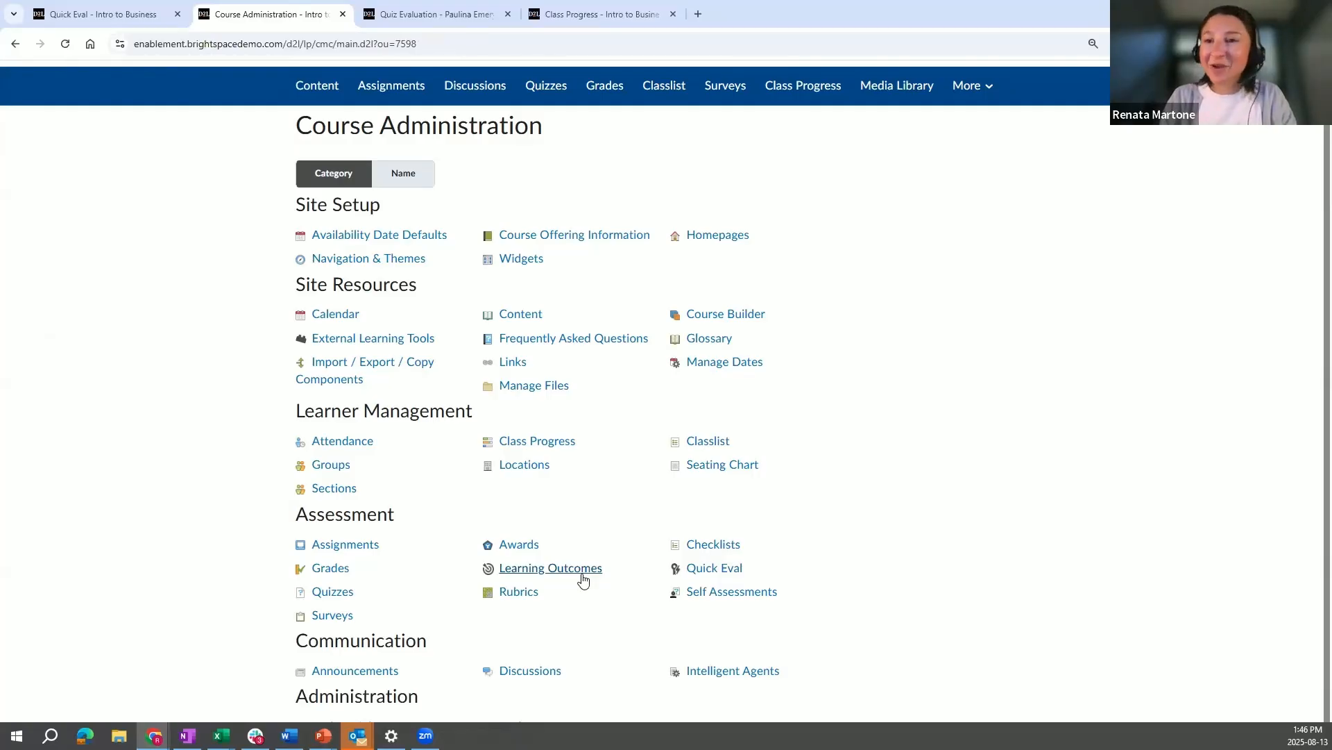
{"action": "left_click", "coordinate": [583, 575]}
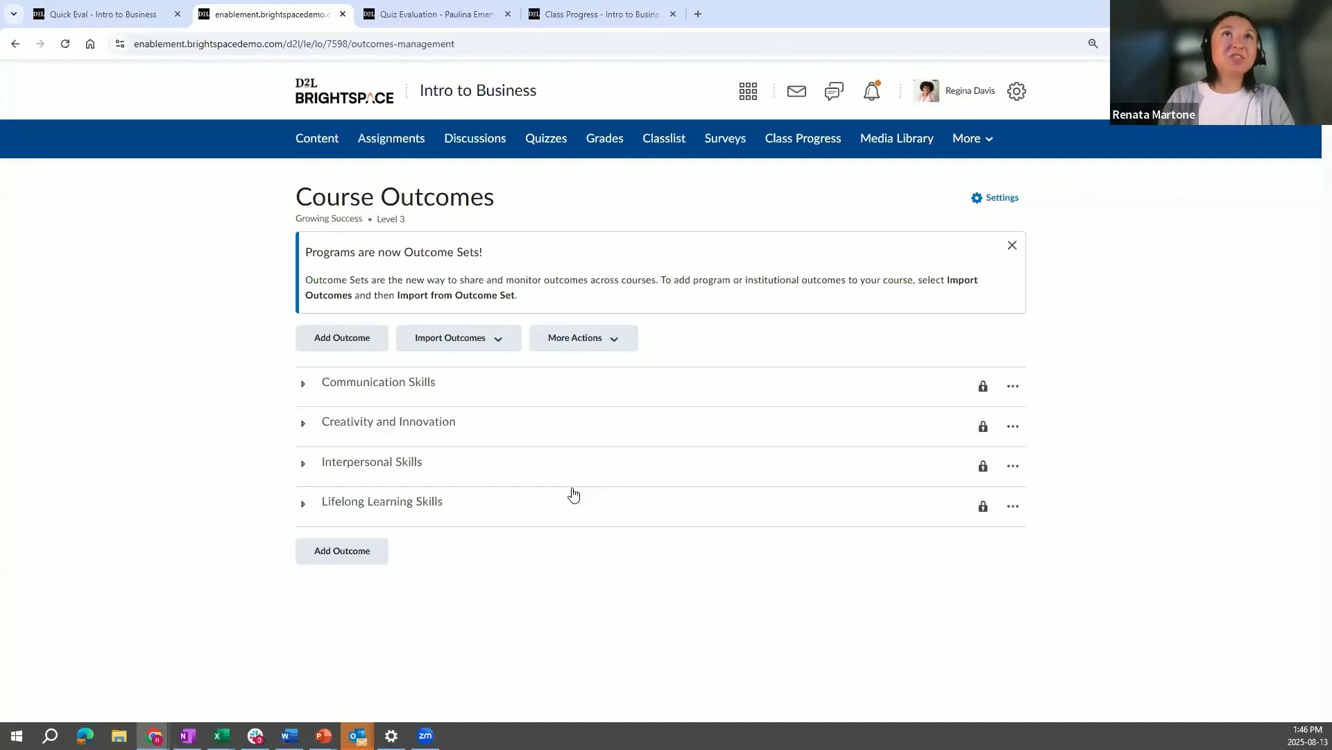
Start importing outcomes from an outcome set and choose the Language set.
{"action": "left_click", "coordinate": [498, 345]}
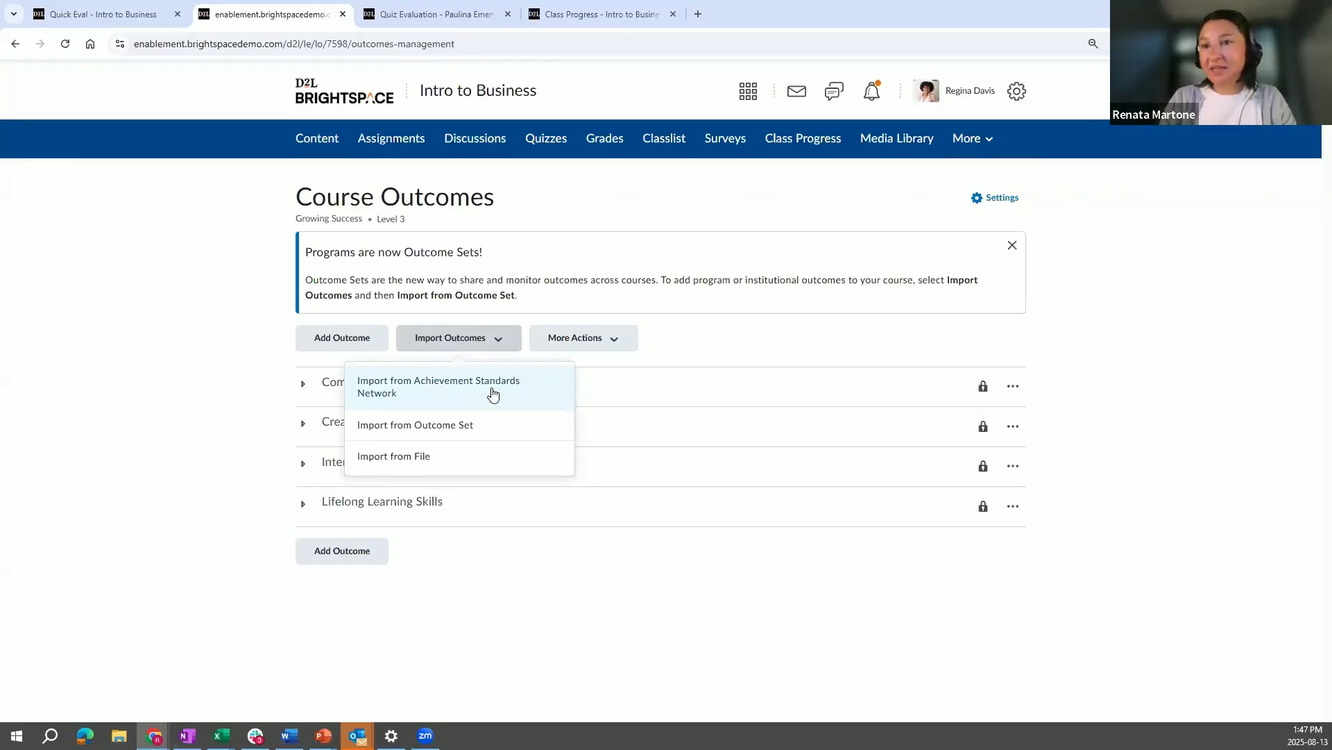
{"action": "left_click", "coordinate": [490, 432]}
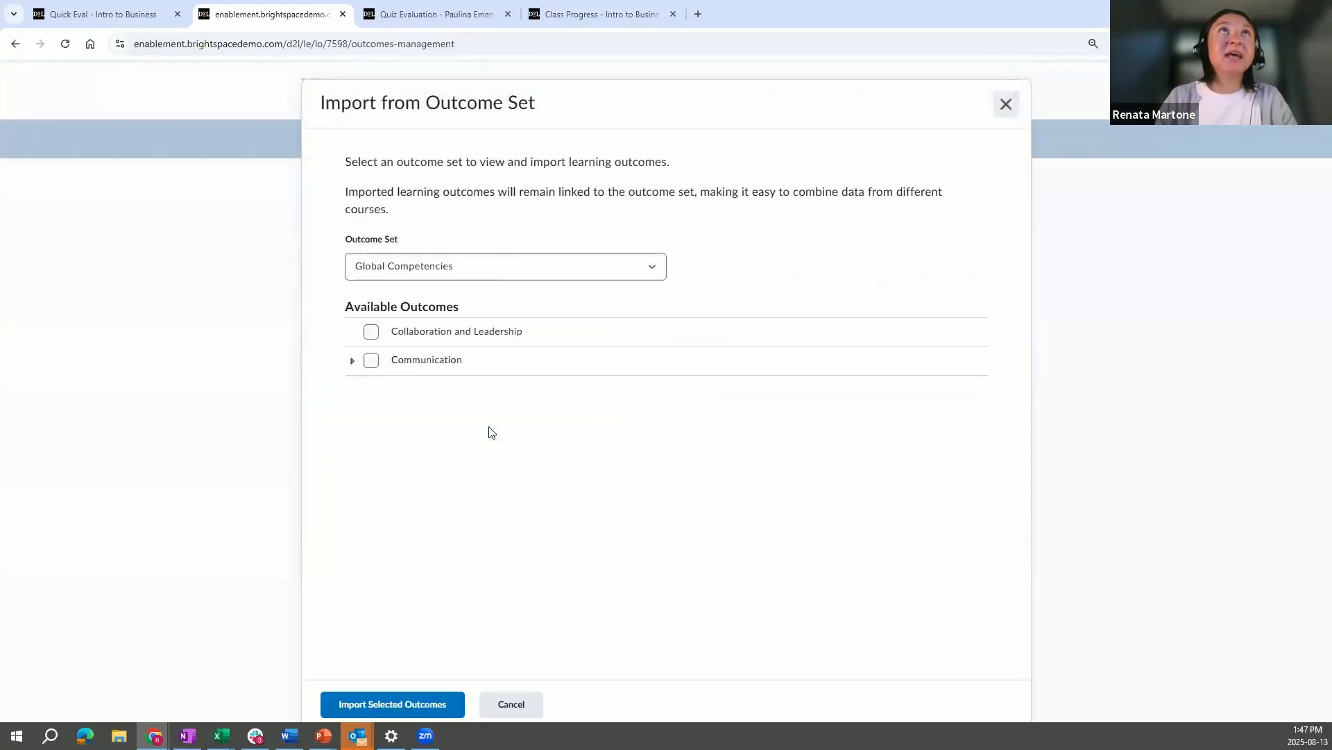
{"action": "left_click", "coordinate": [487, 267]}
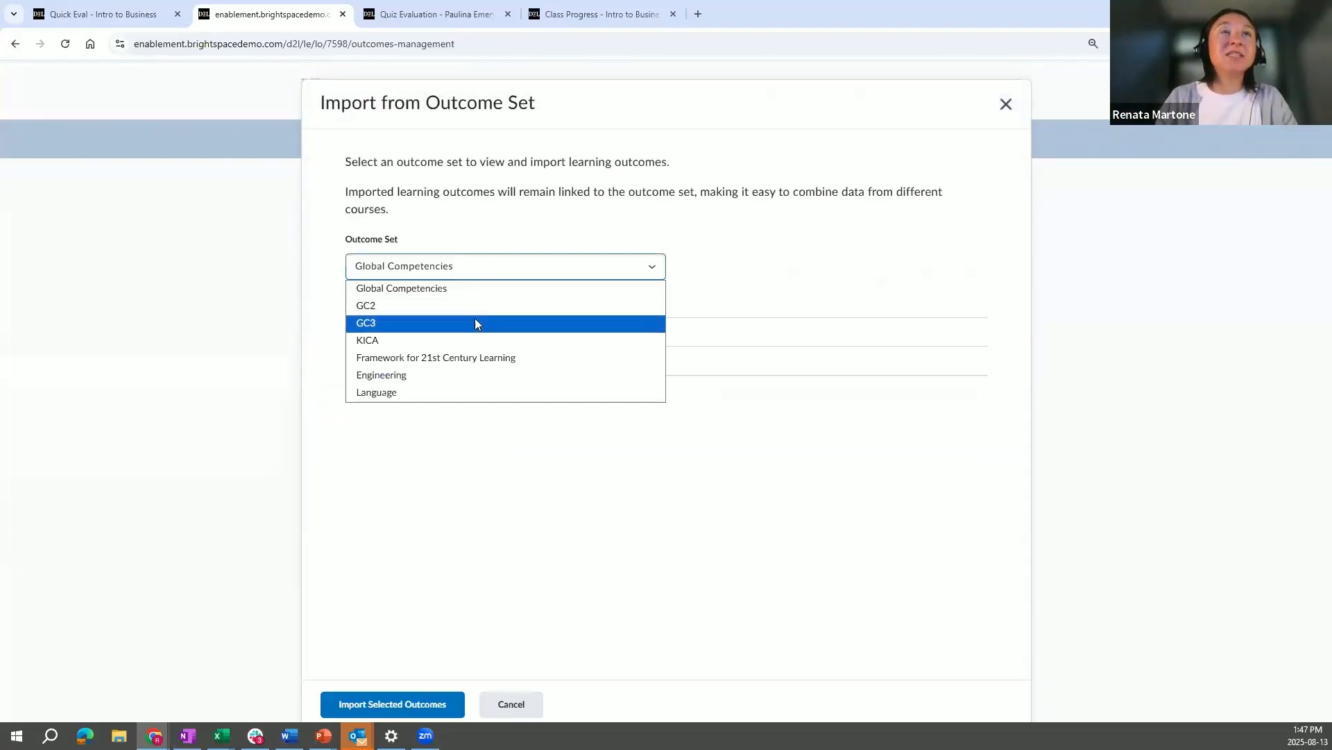
{"action": "left_click", "coordinate": [467, 394]}
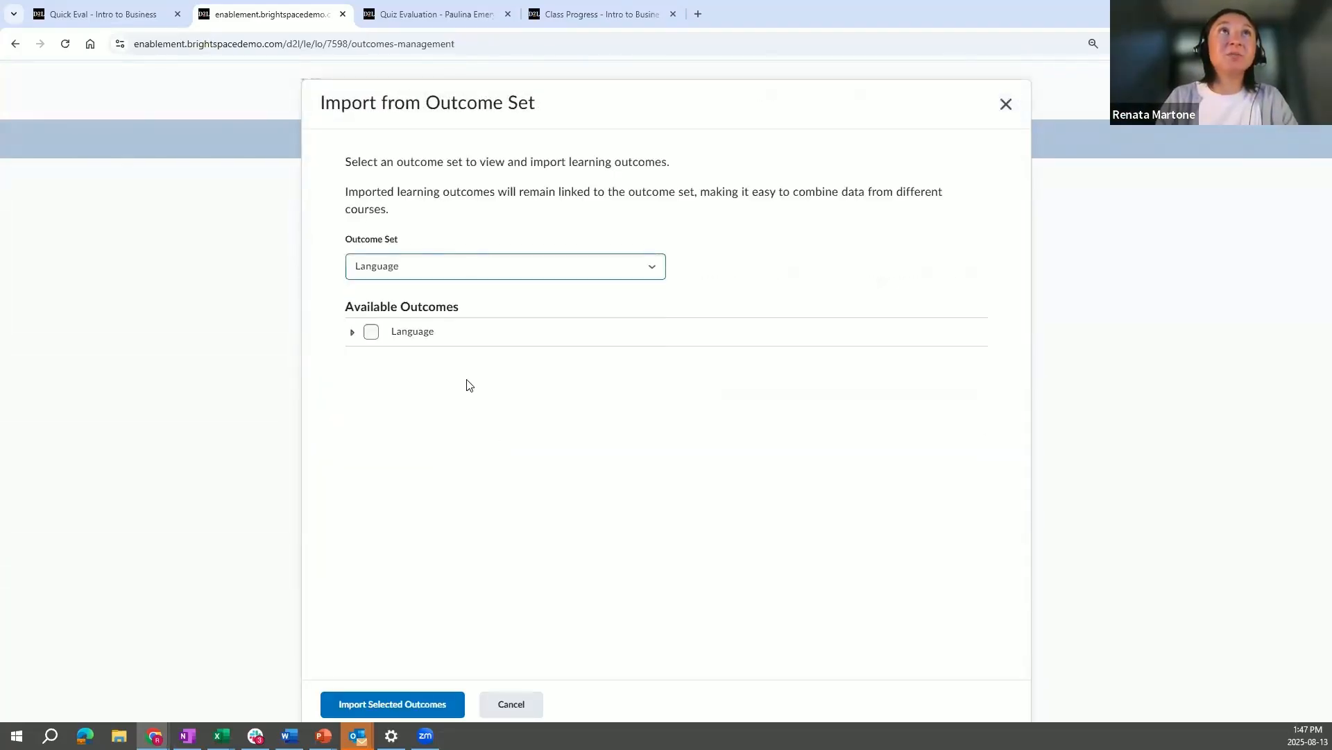
Import only the L1 Writing outcome from the Language set, and check the outcomes under Lifelong Learning Skills.
{"action": "left_click", "coordinate": [353, 333]}
{"action": "left_click", "coordinate": [371, 332]}
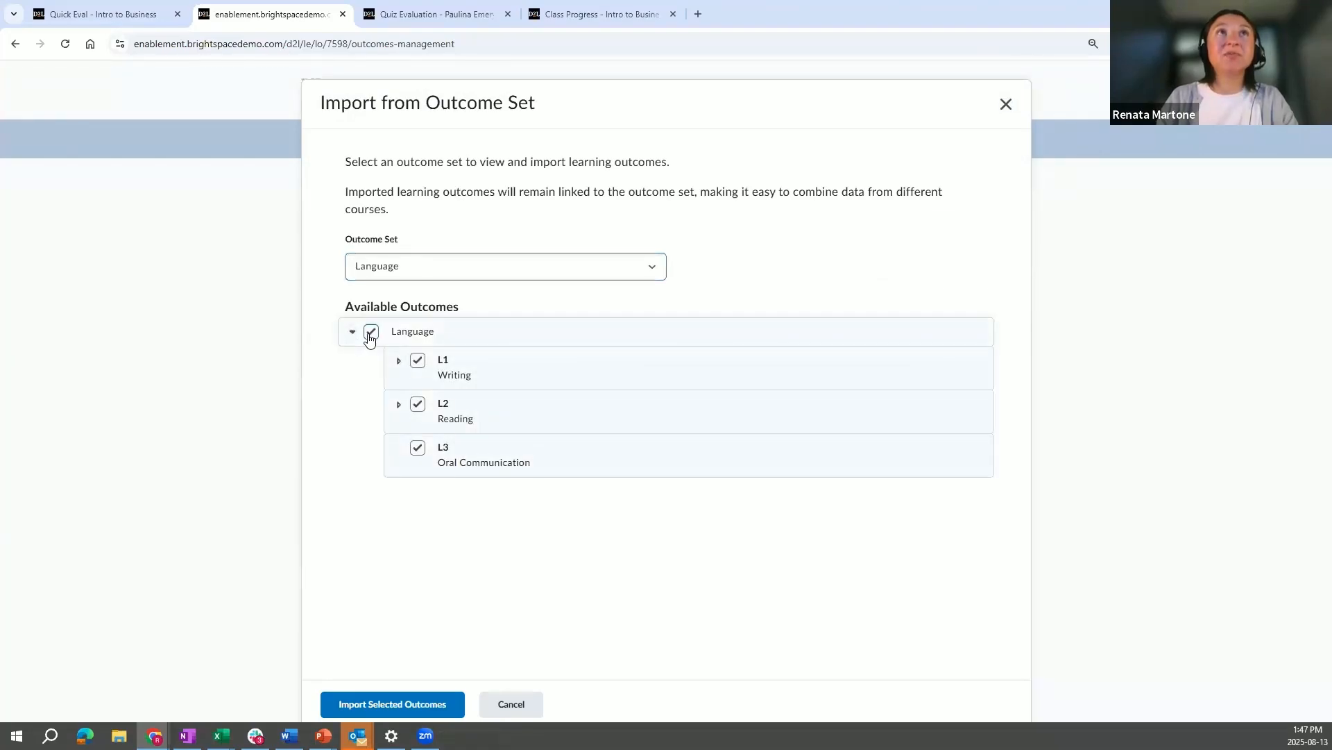
{"action": "left_click", "coordinate": [370, 332]}
{"action": "left_click", "coordinate": [418, 360]}
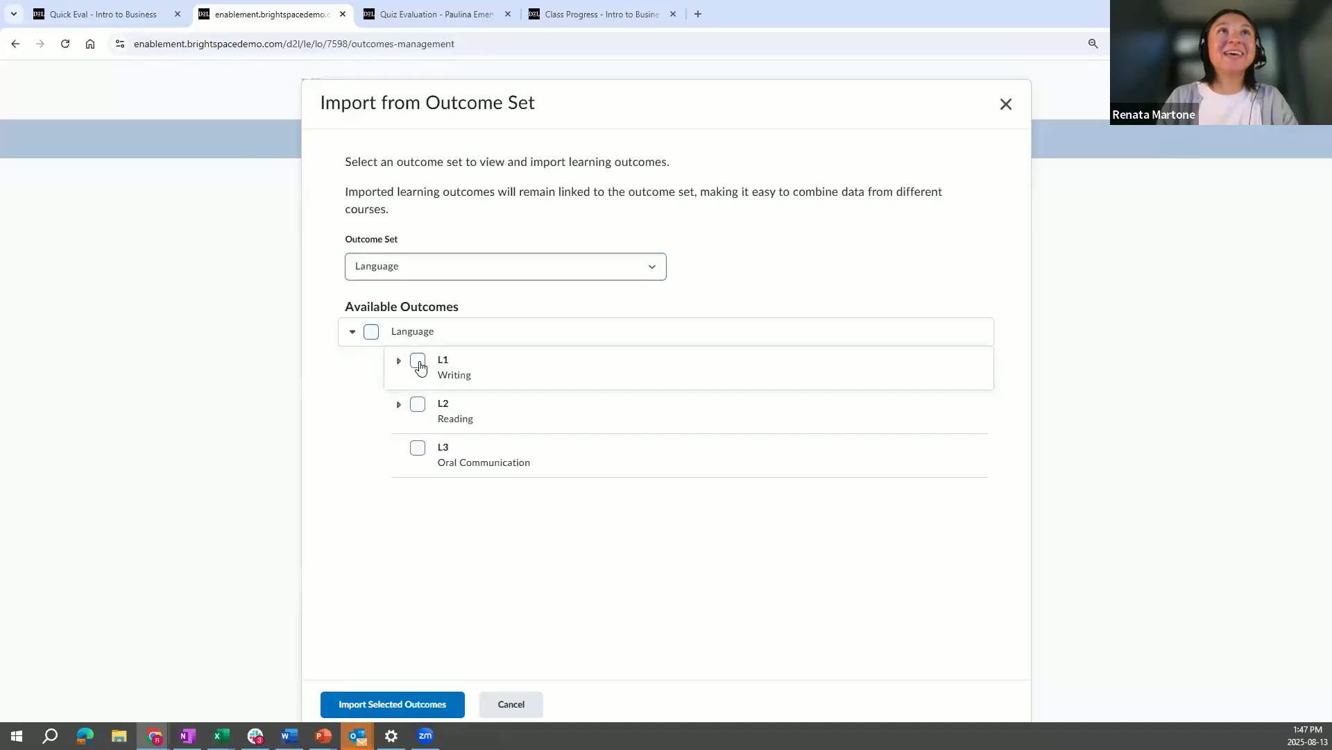
{"action": "left_click", "coordinate": [455, 703]}
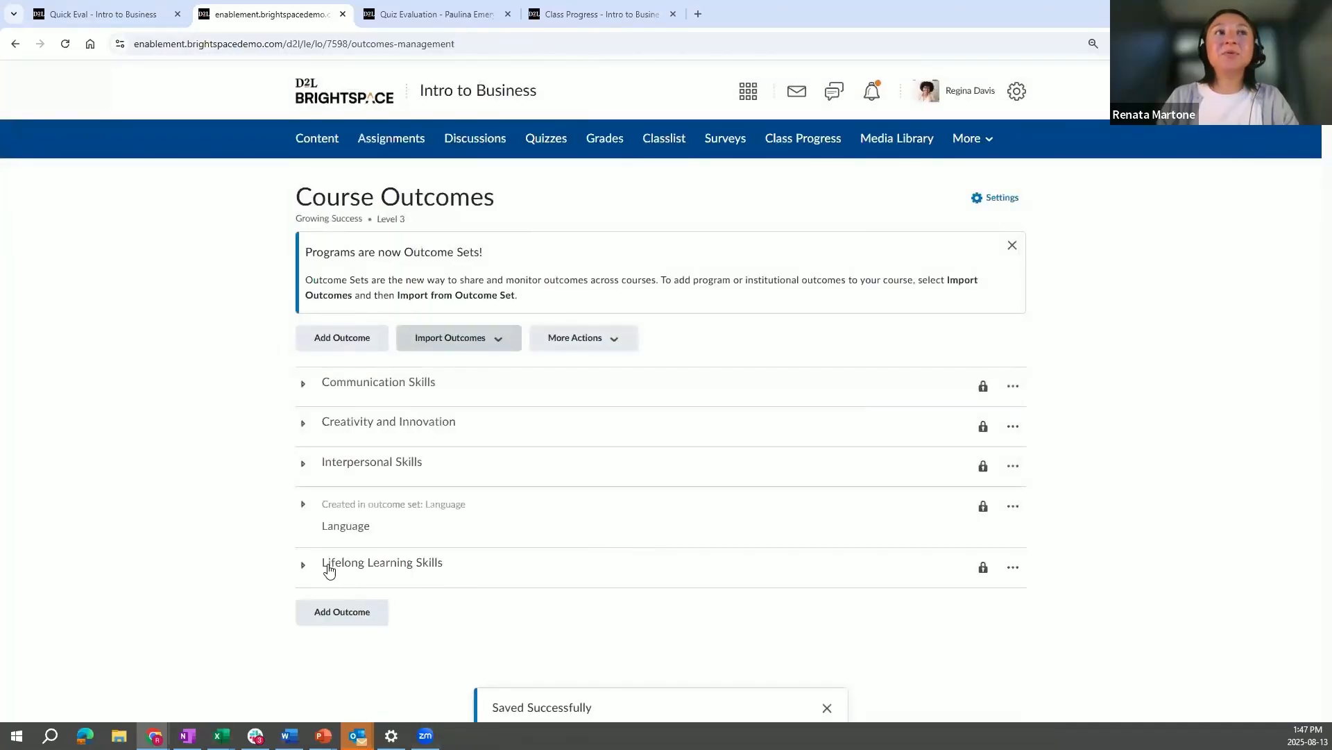
{"action": "left_click", "coordinate": [302, 566]}
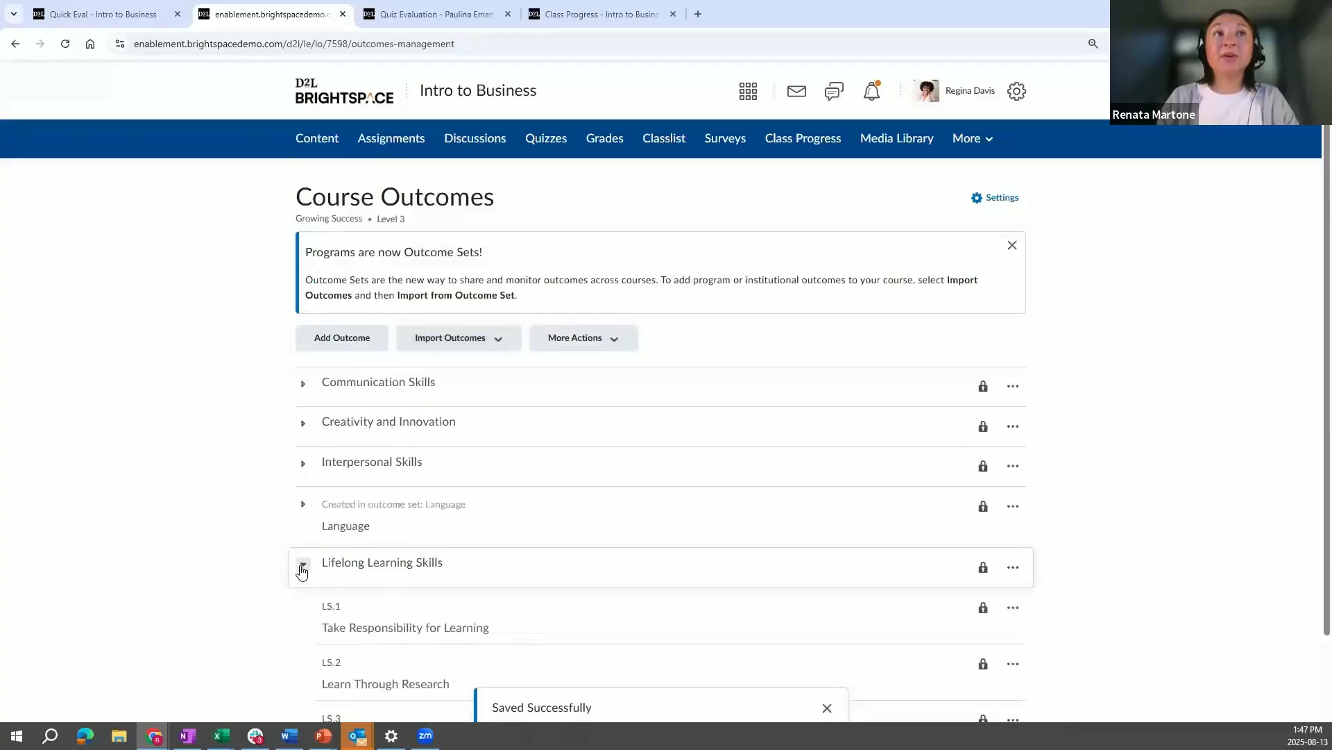
{"action": "left_click", "coordinate": [302, 566]}
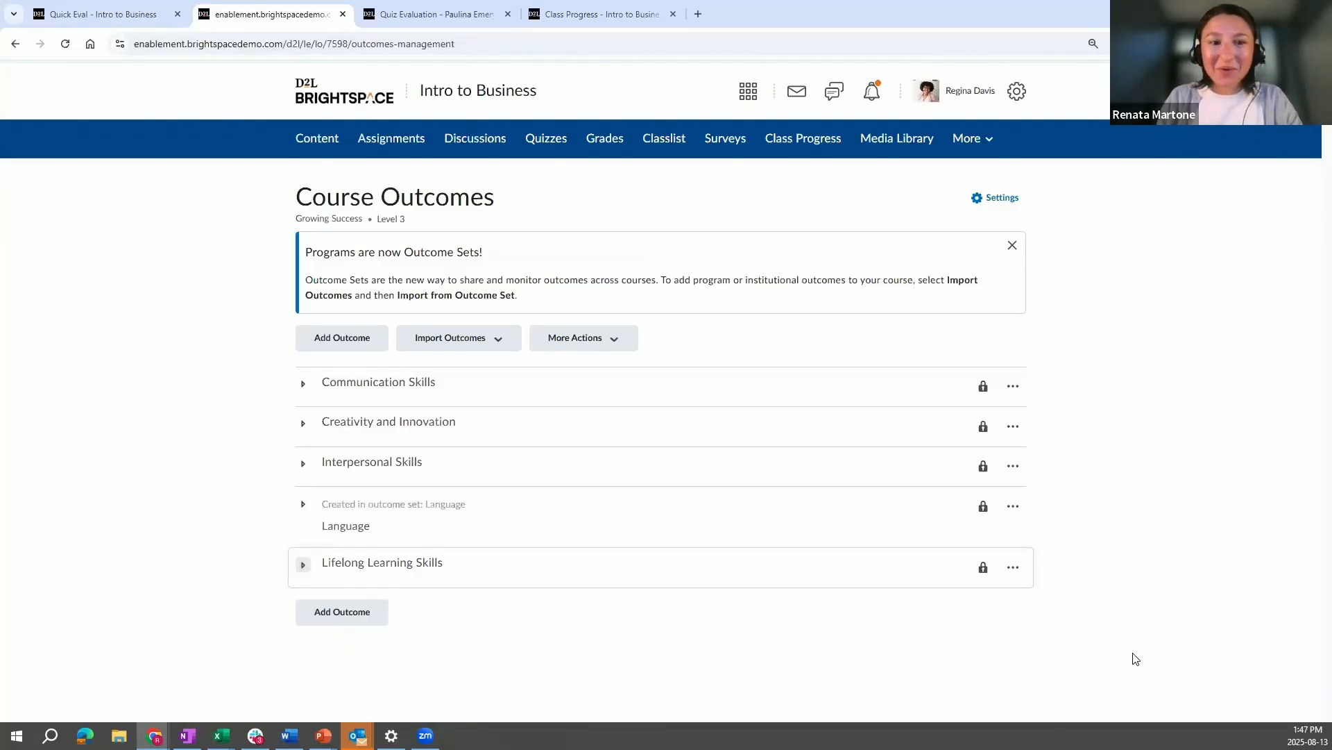
In the Class Progress settings, look through the indicators offered to replace Discussions Participation Summary without choosing one, and save and close the settings.
{"action": "left_click", "coordinate": [596, 16]}
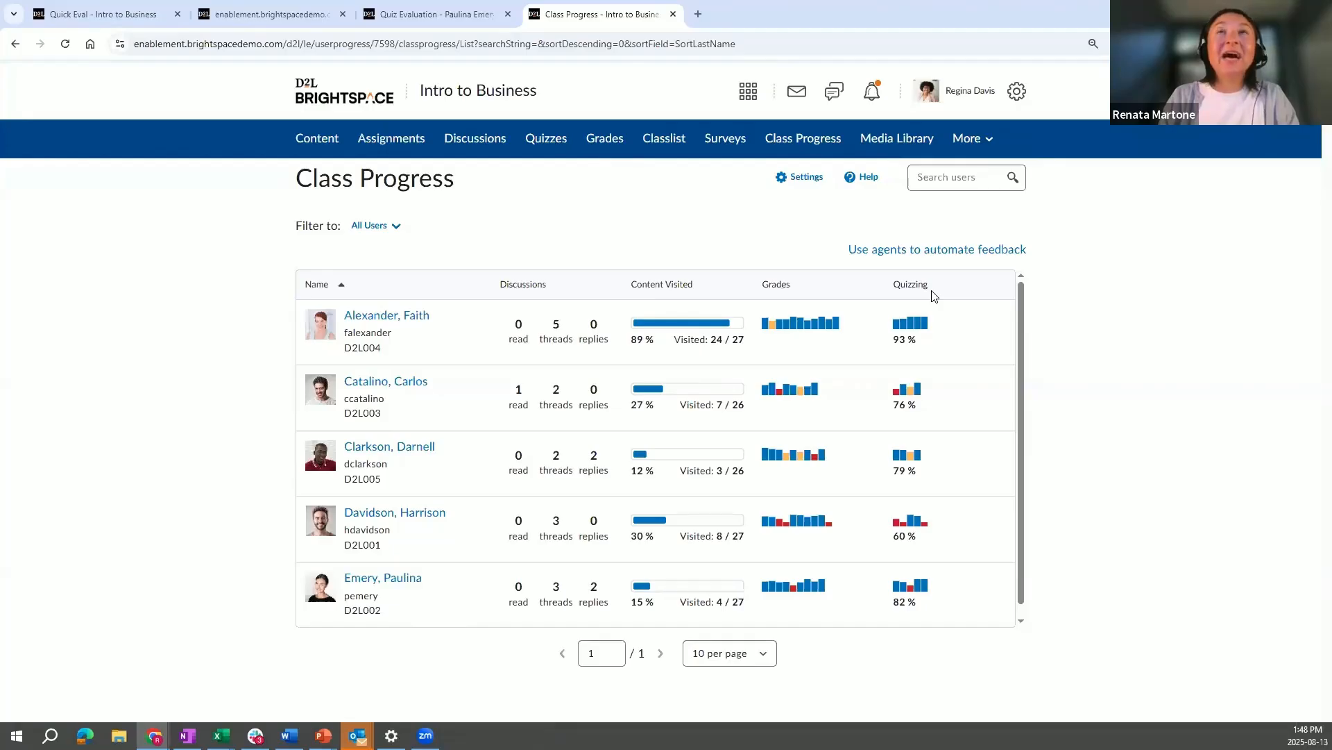
{"action": "left_click", "coordinate": [807, 177]}
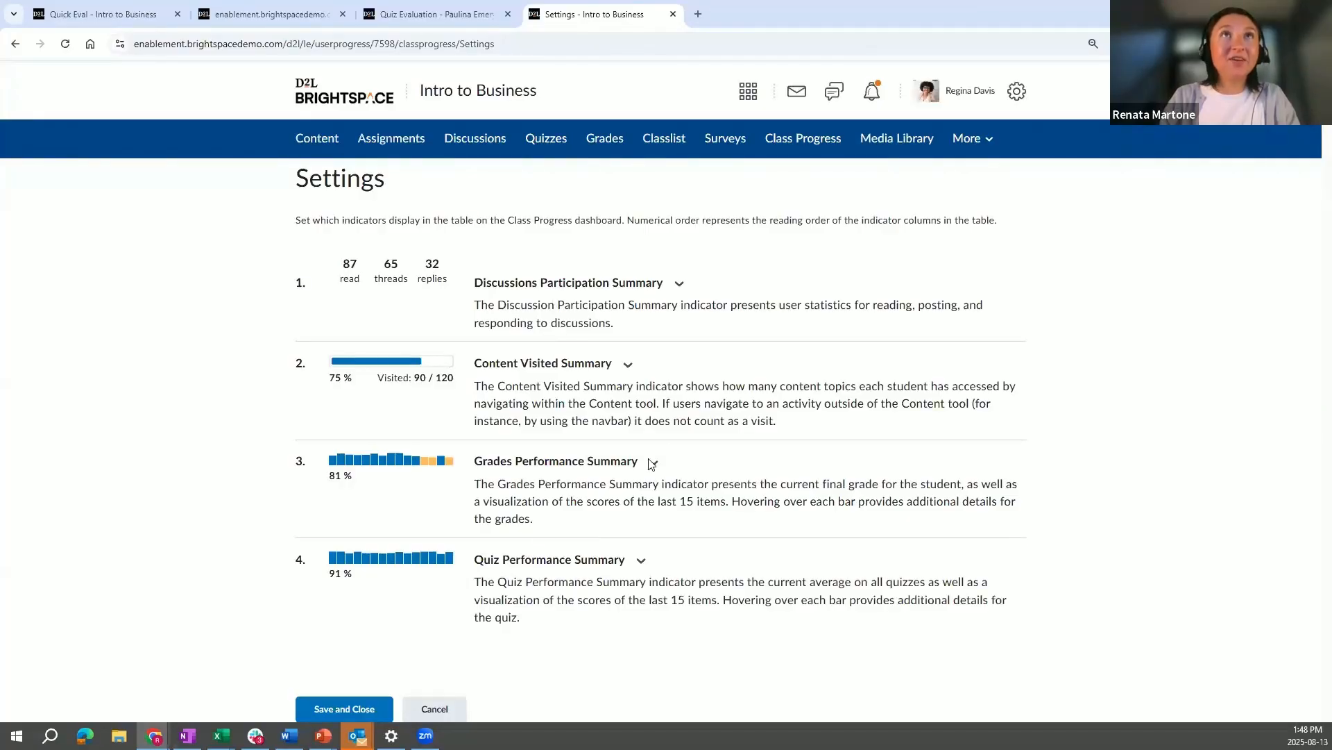
{"action": "left_click", "coordinate": [677, 285]}
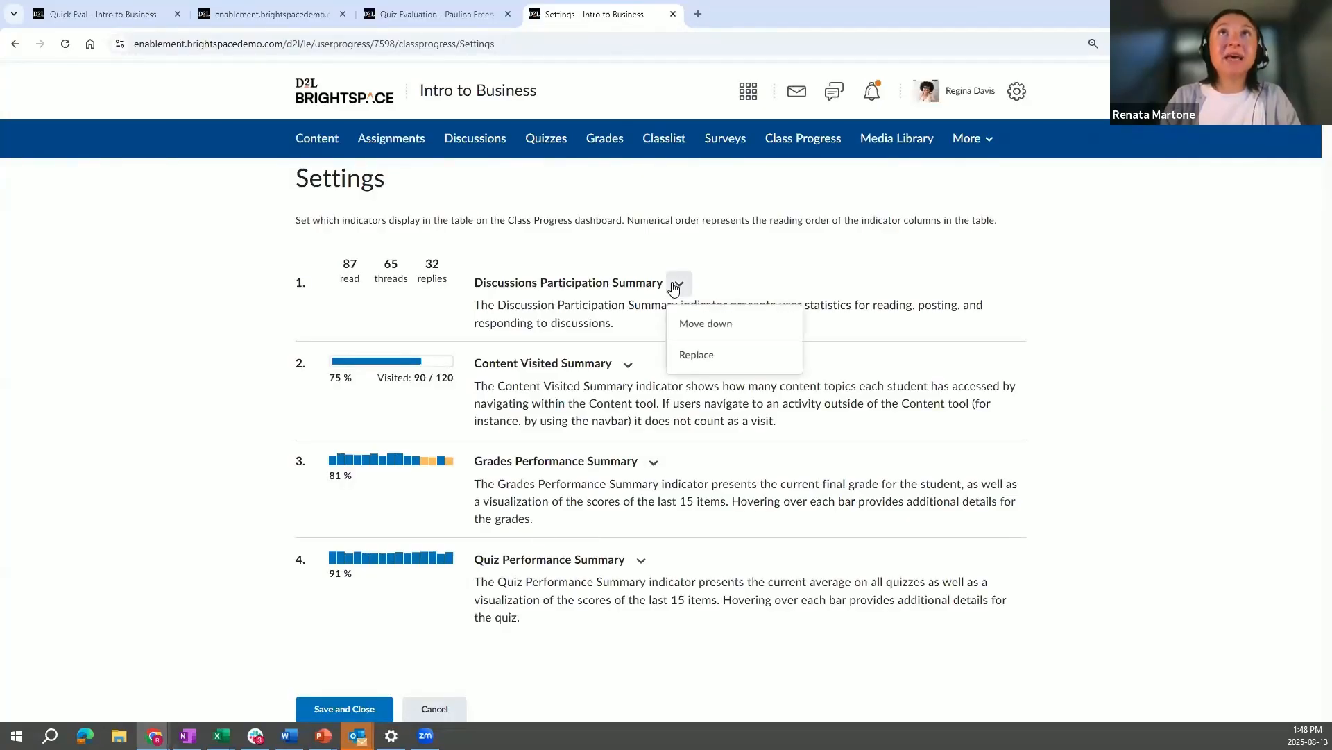
{"action": "left_click", "coordinate": [687, 356]}
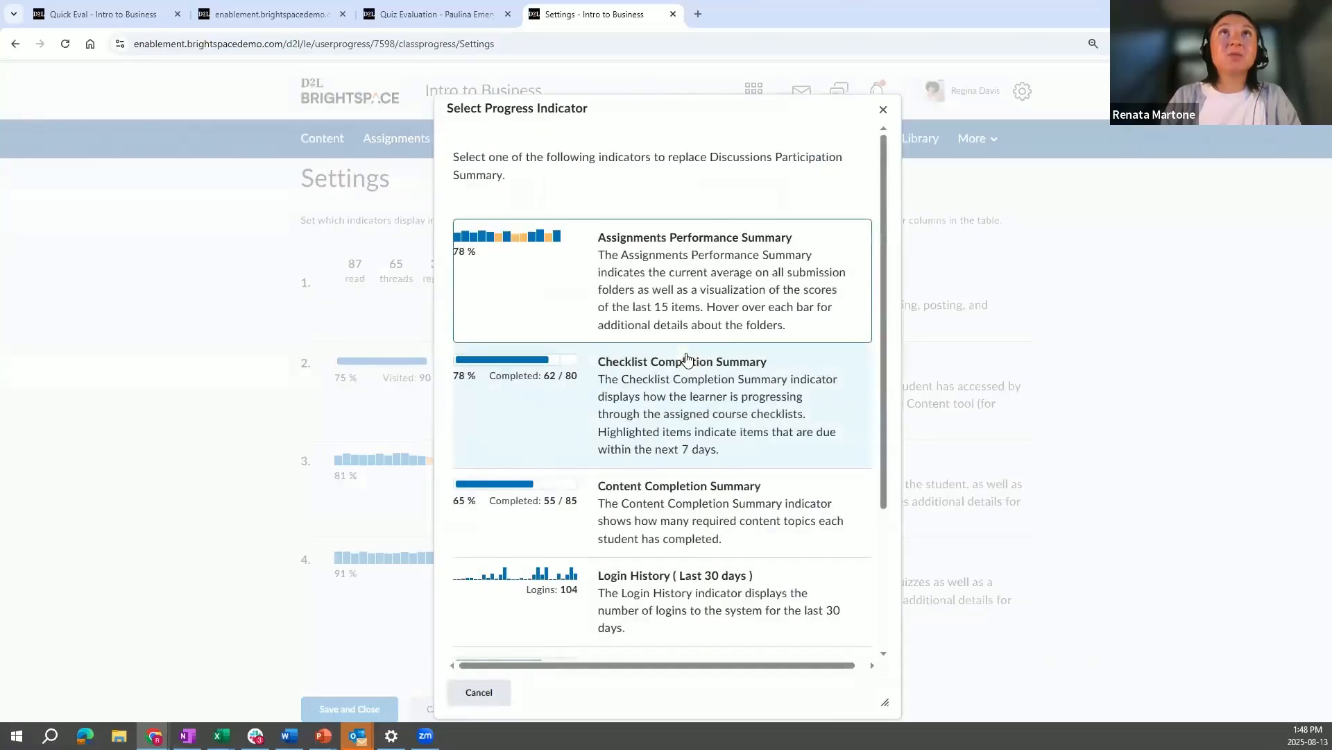
{"action": "left_click_drag", "start_coordinate": [883, 317], "coordinate": [885, 181]}
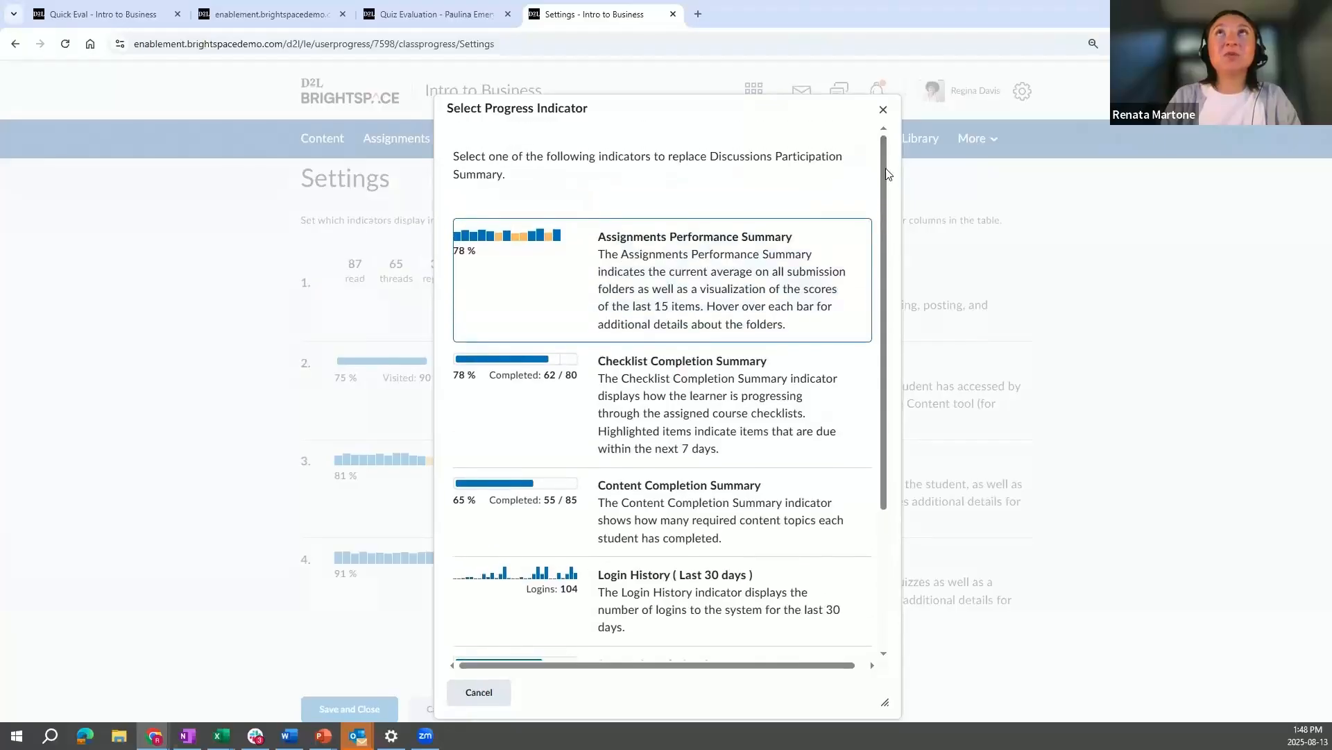
{"action": "left_click", "coordinate": [882, 109]}
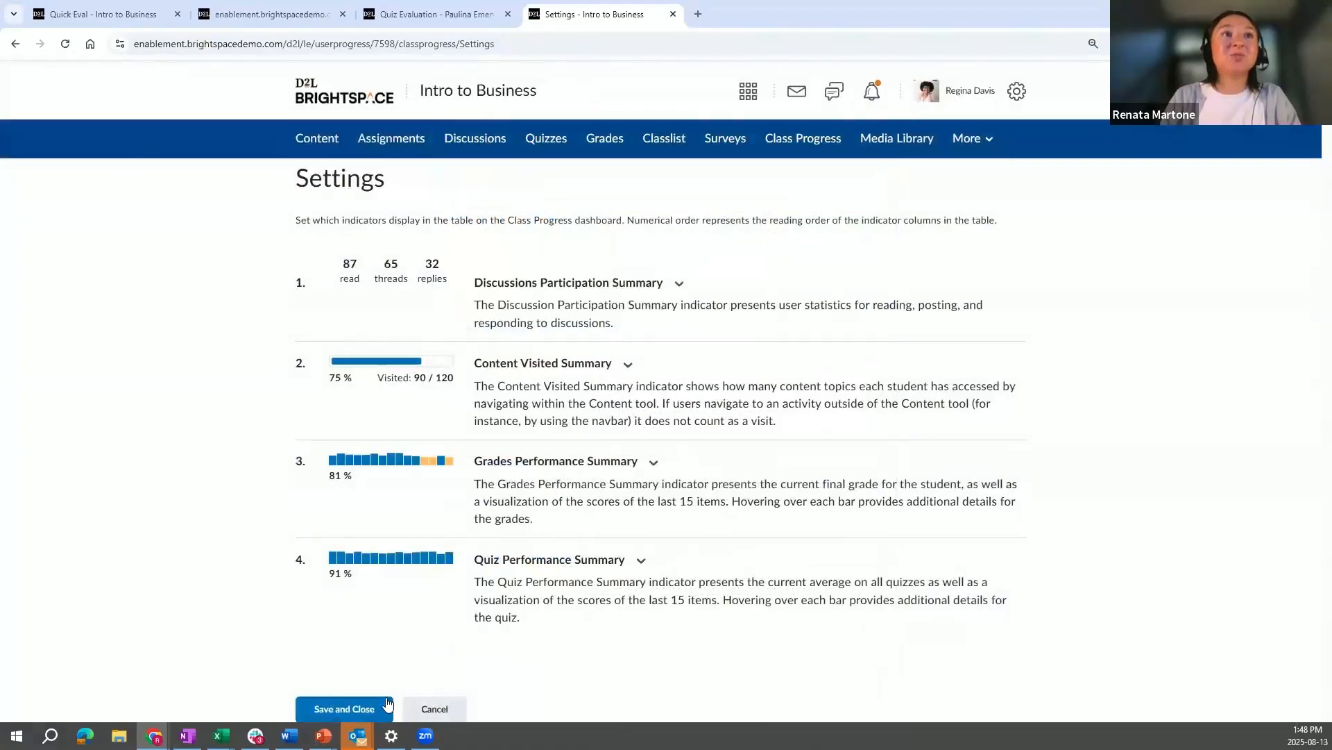
{"action": "left_click", "coordinate": [351, 707]}
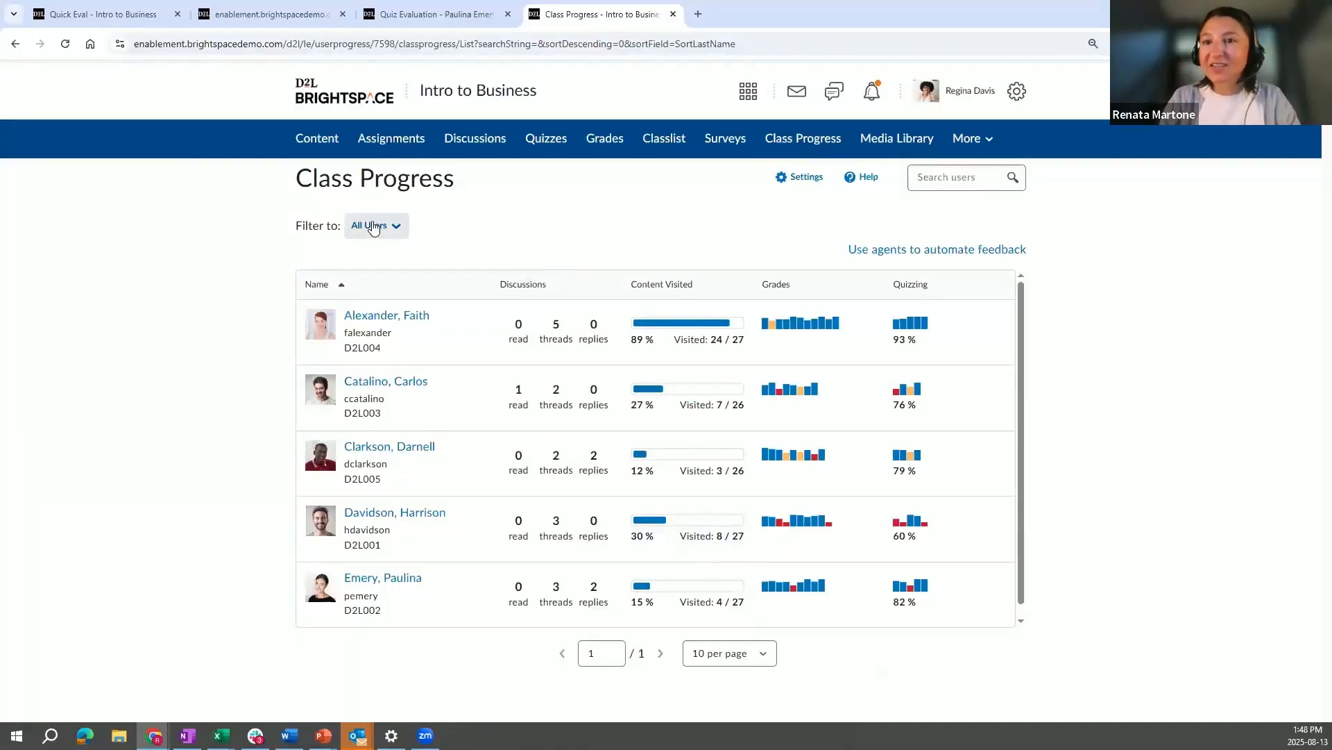
Look over the section and group options for filtering Class Progress, and try the user search without entering a term.
{"action": "left_click", "coordinate": [373, 226]}
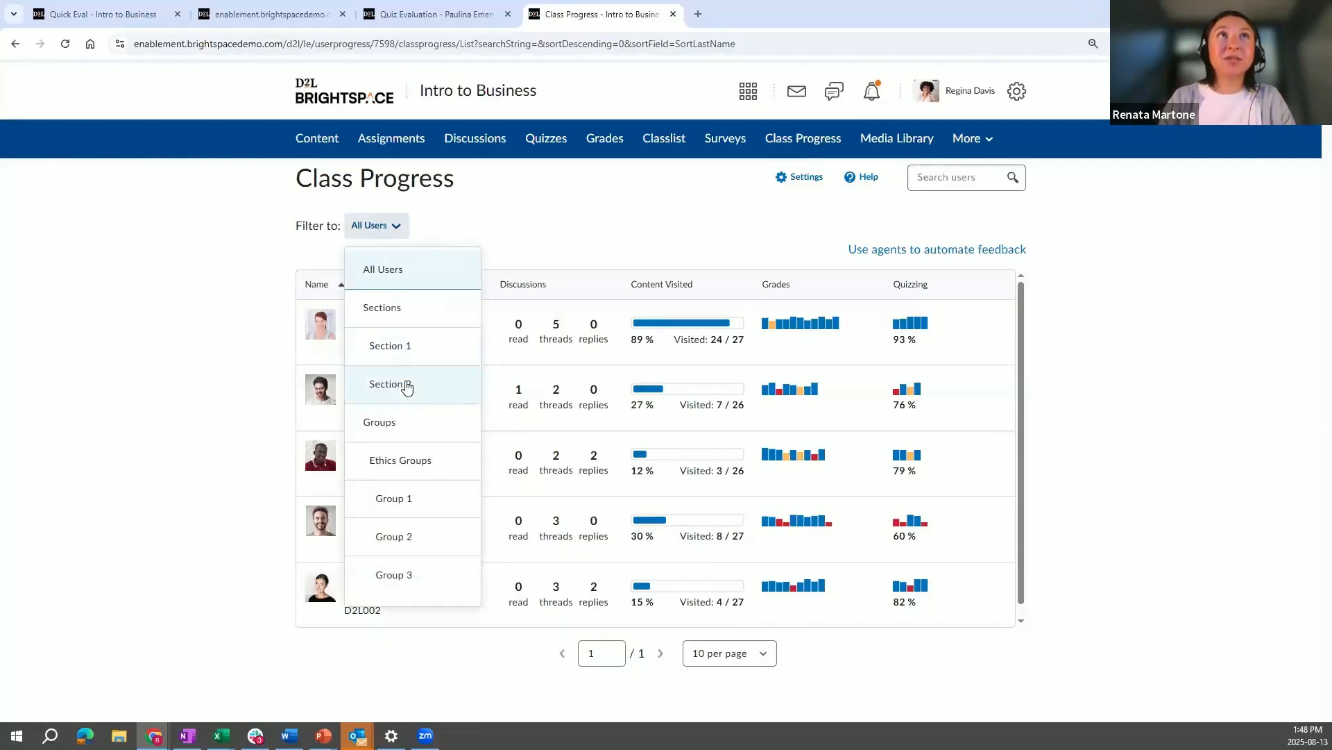
{"action": "left_click", "coordinate": [500, 218]}
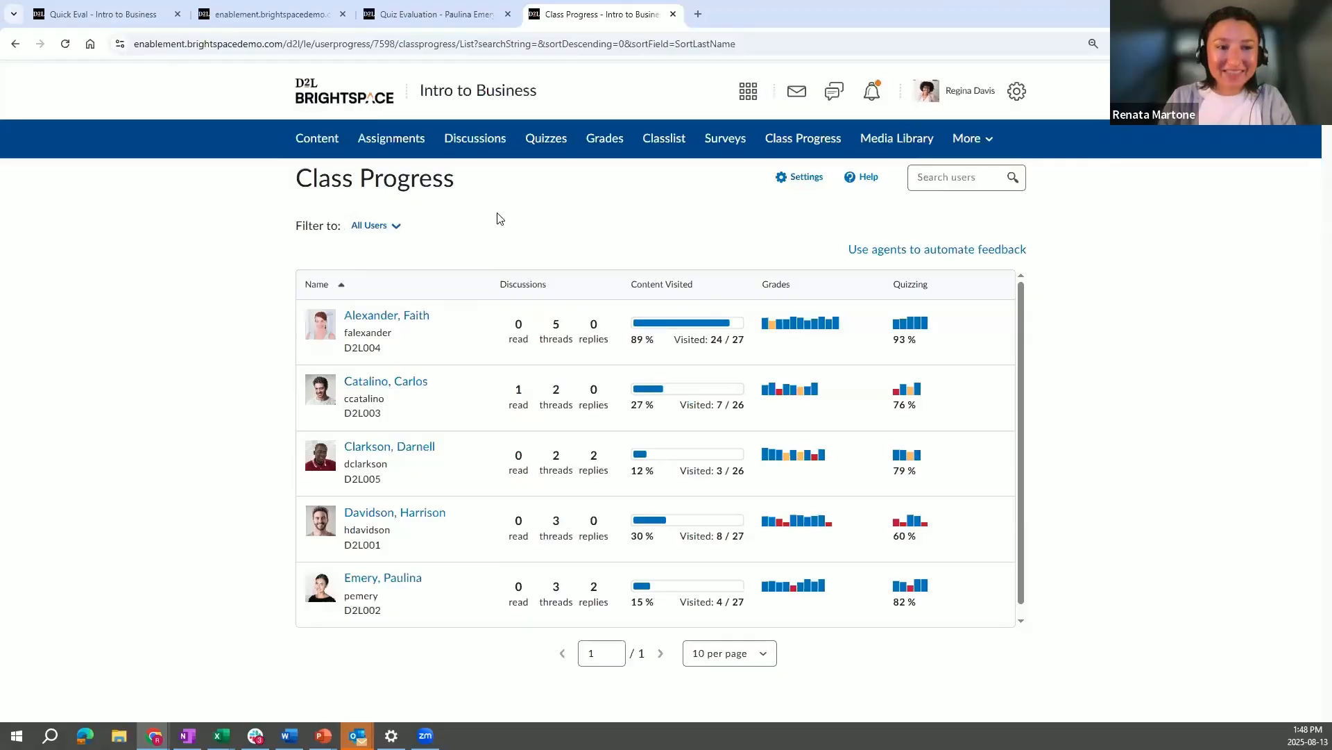
{"action": "left_click", "coordinate": [937, 178]}
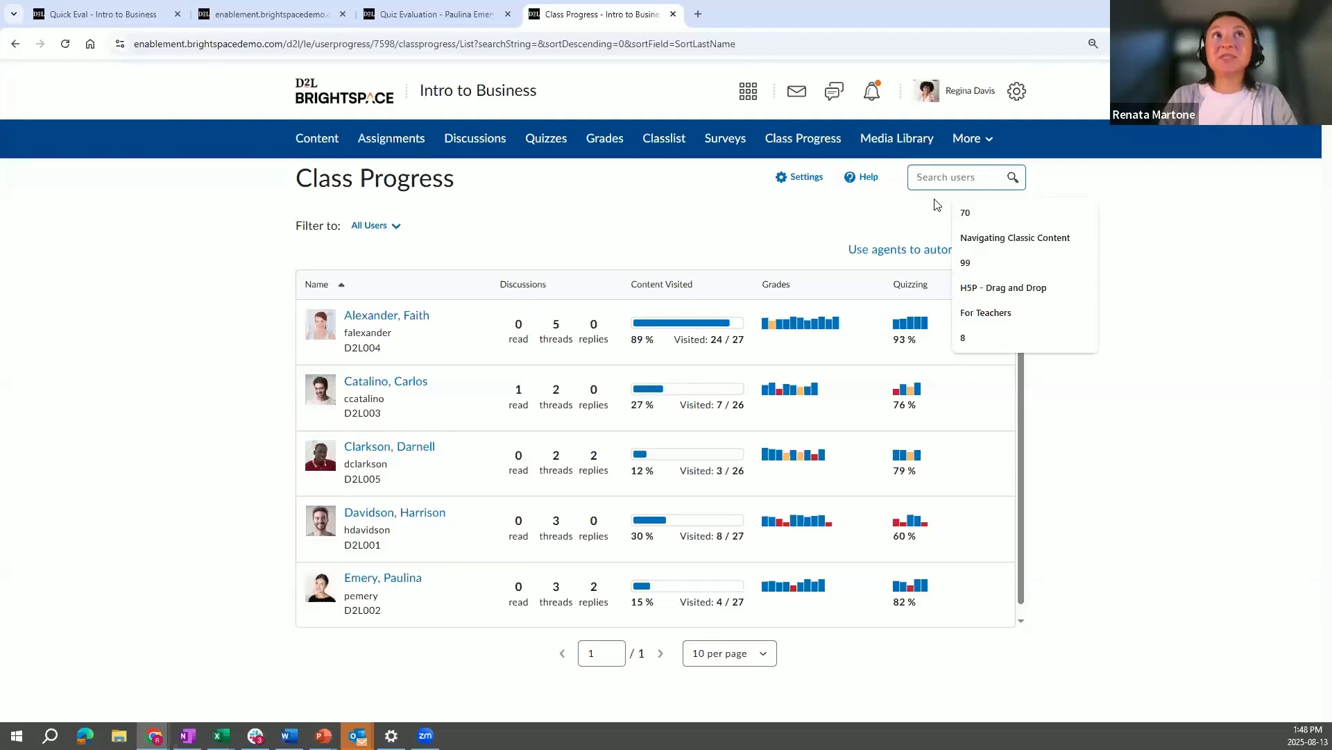
{"action": "left_click", "coordinate": [933, 207]}
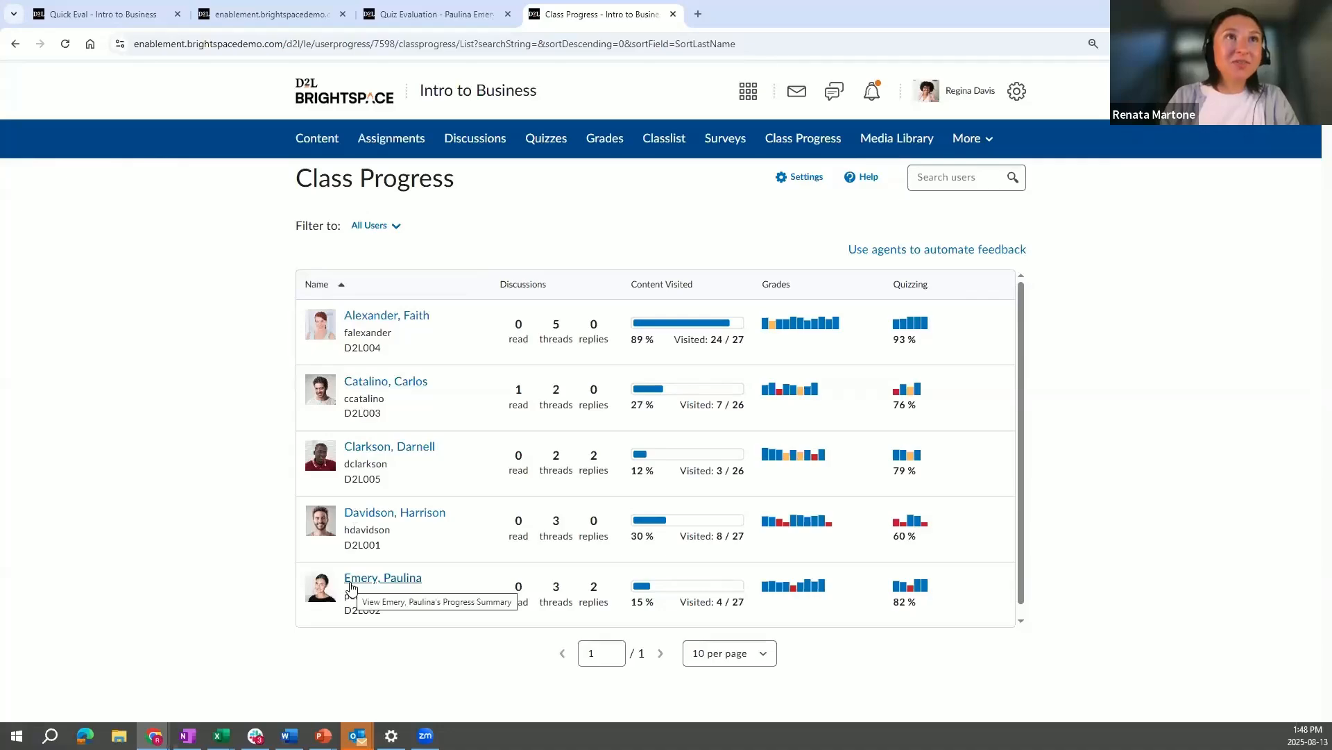
Open the first listed learner's user progress from their profile card and examine the received grades, including the Week 3 Discussion feedback.
{"action": "mouse_move", "coordinate": [321, 334]}
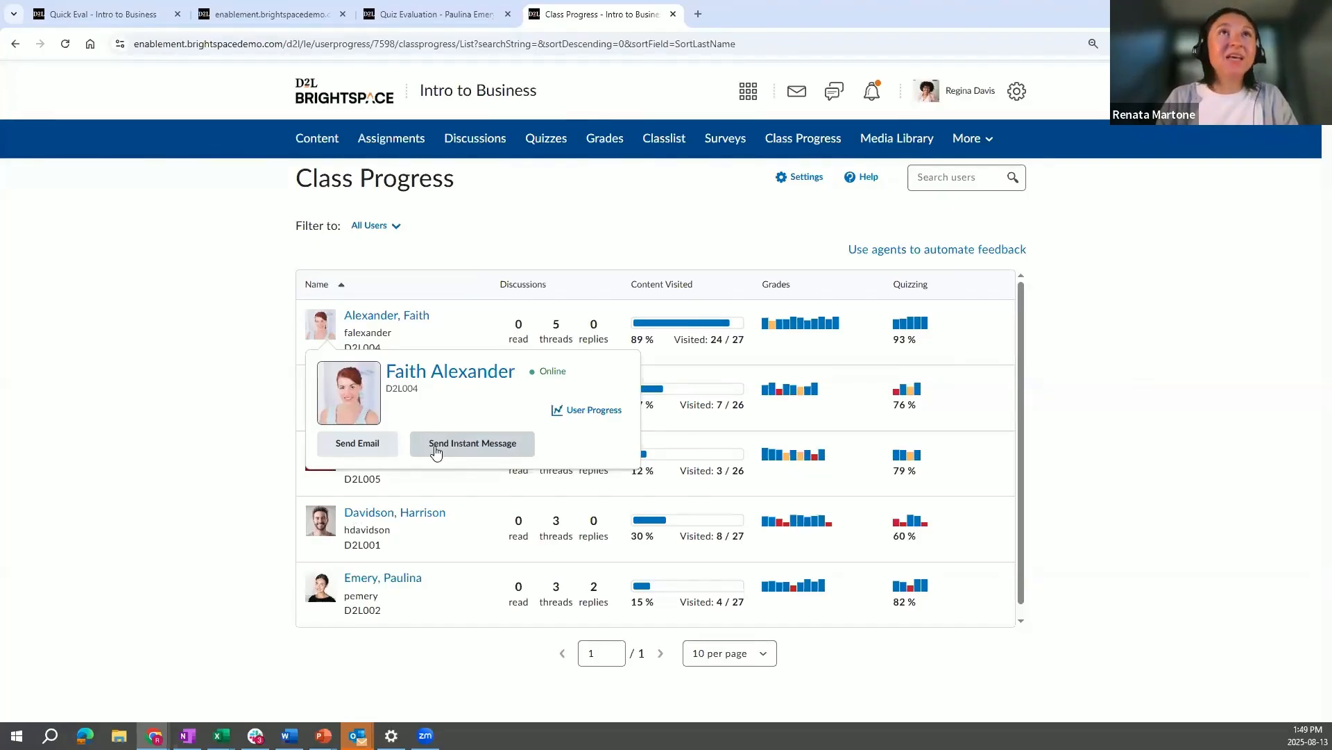
{"action": "left_click", "coordinate": [583, 417]}
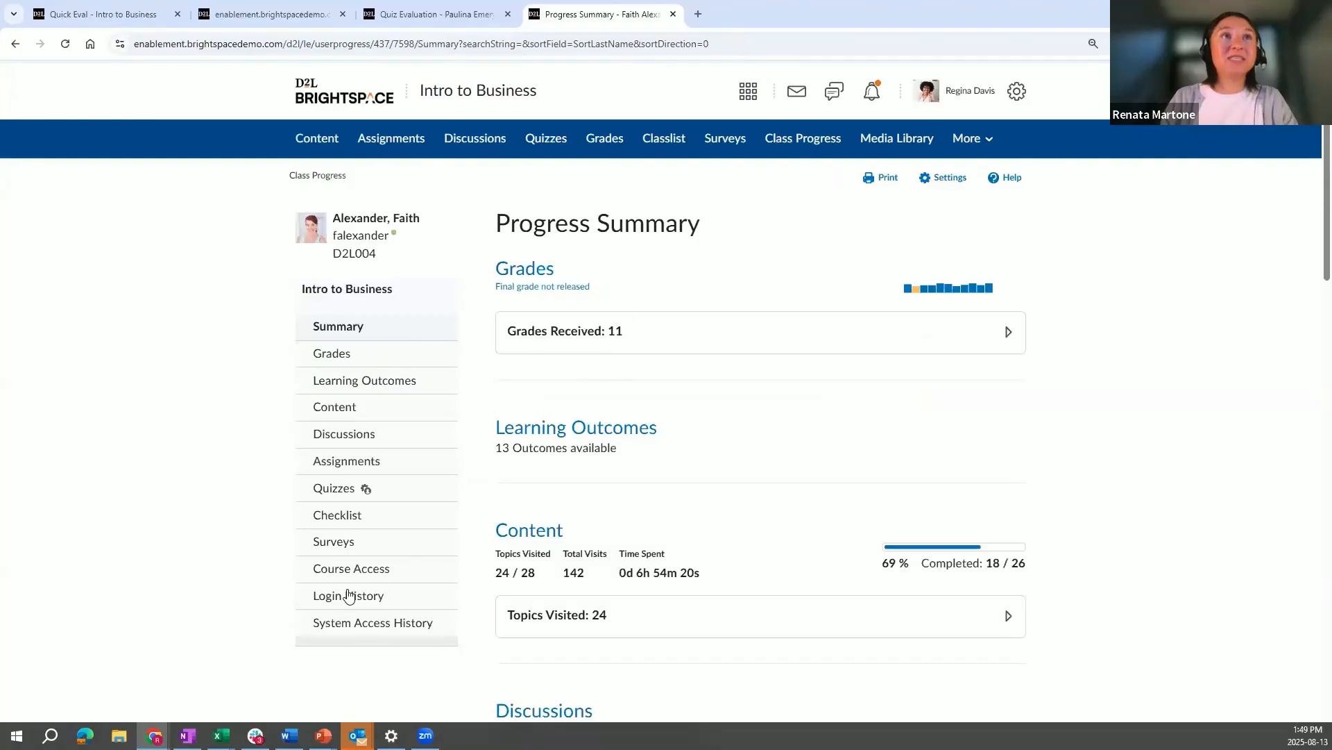
{"action": "left_click", "coordinate": [646, 333]}
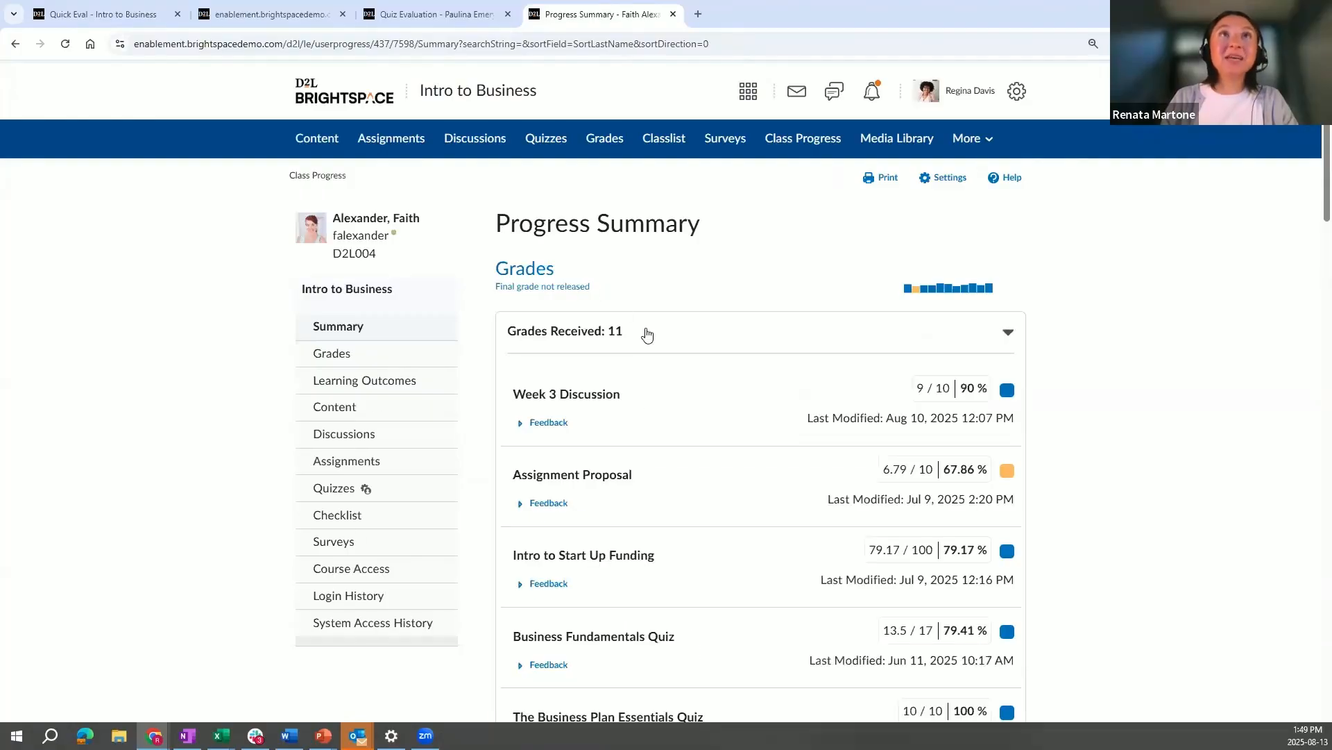
{"action": "scroll", "coordinate": [647, 335], "scroll_direction": "down", "scroll_amount": 2}
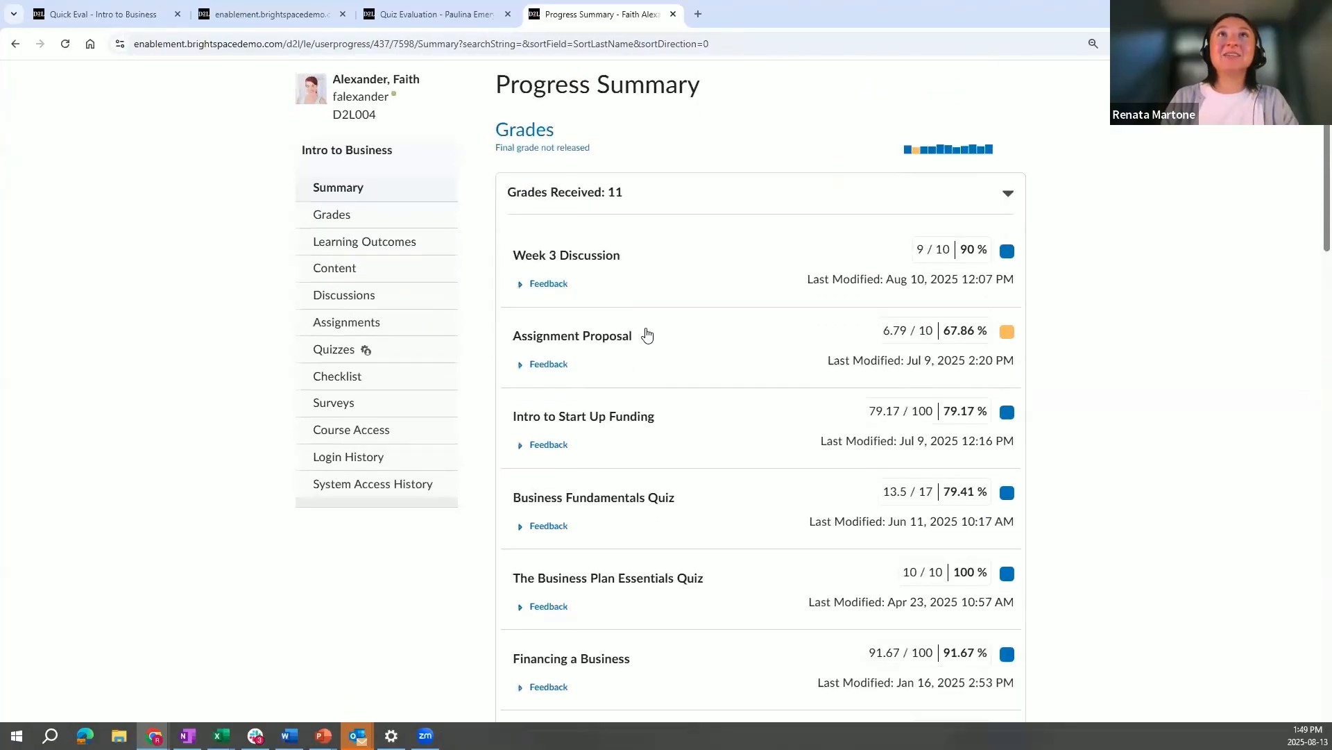
{"action": "left_click", "coordinate": [544, 285]}
{"action": "left_click", "coordinate": [543, 284]}
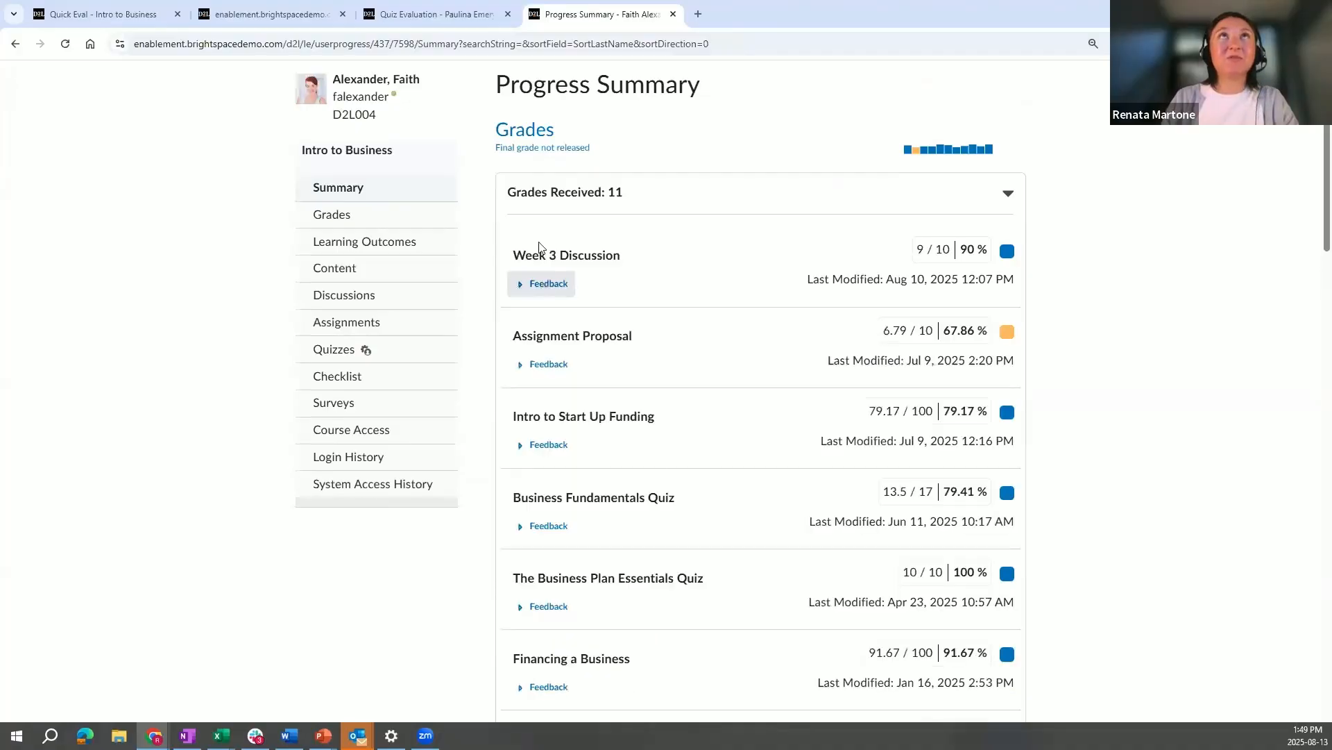
{"action": "scroll", "coordinate": [601, 353], "scroll_direction": "down", "scroll_amount": 3}
{"action": "scroll", "coordinate": [600, 353], "scroll_direction": "up", "scroll_amount": 2}
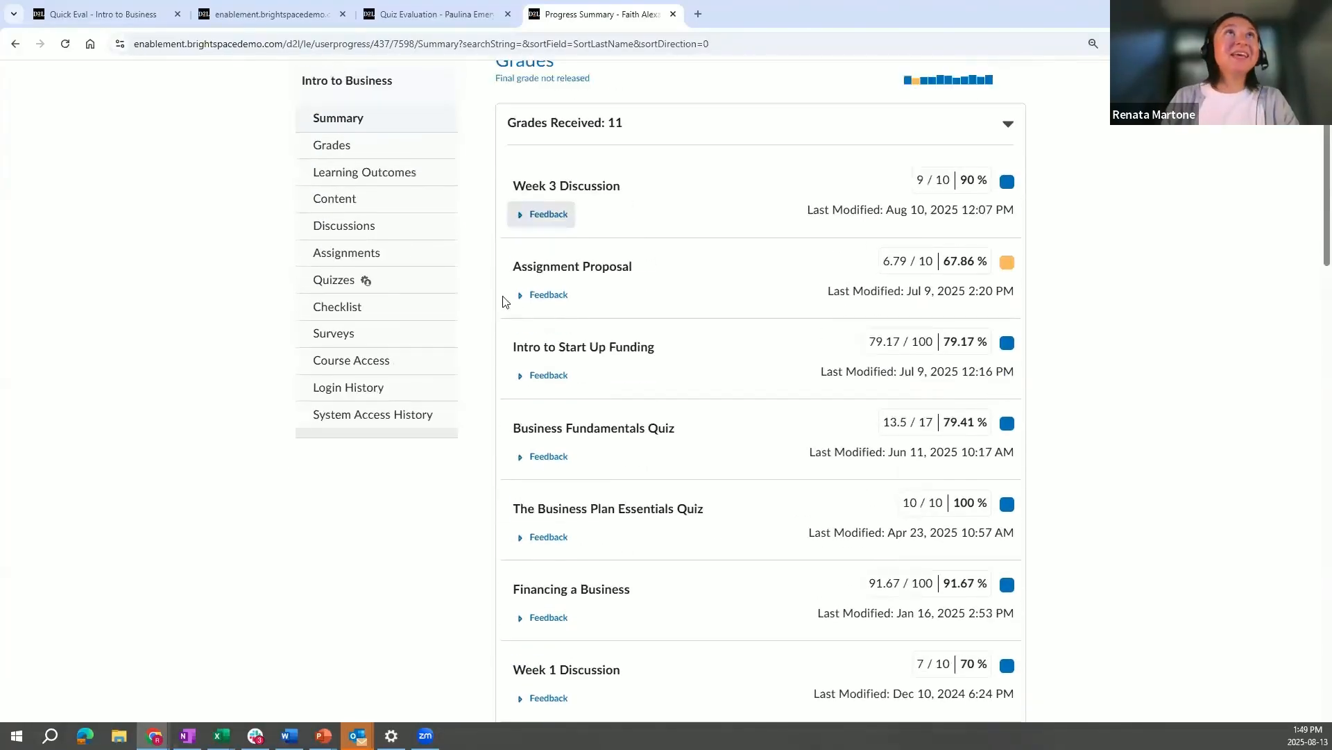
Examine the trend and evidence for Convey Ideas in Writing in the learner's Learning Outcomes progress, and return to the Progress Summary.
{"action": "left_click", "coordinate": [357, 174]}
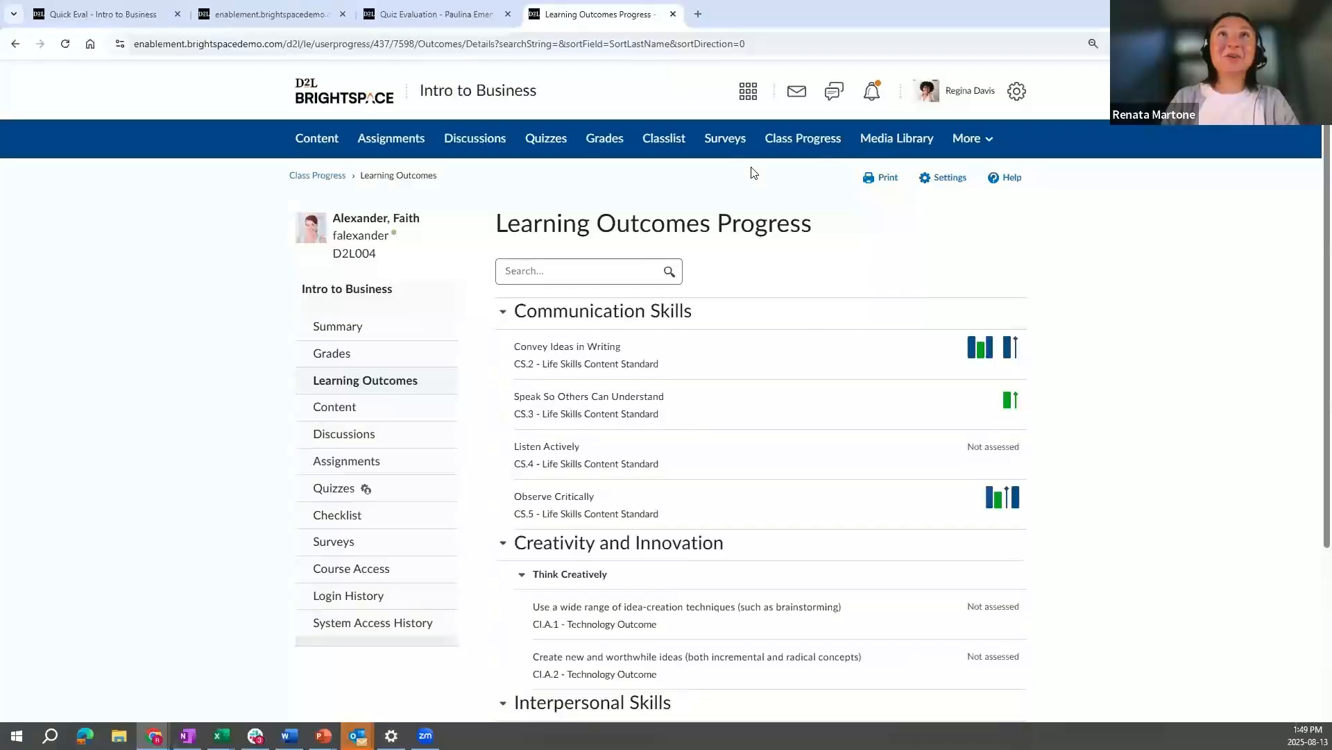
{"action": "scroll", "coordinate": [766, 236], "scroll_direction": "down", "scroll_amount": 2}
{"action": "scroll", "coordinate": [766, 236], "scroll_direction": "down", "scroll_amount": 1}
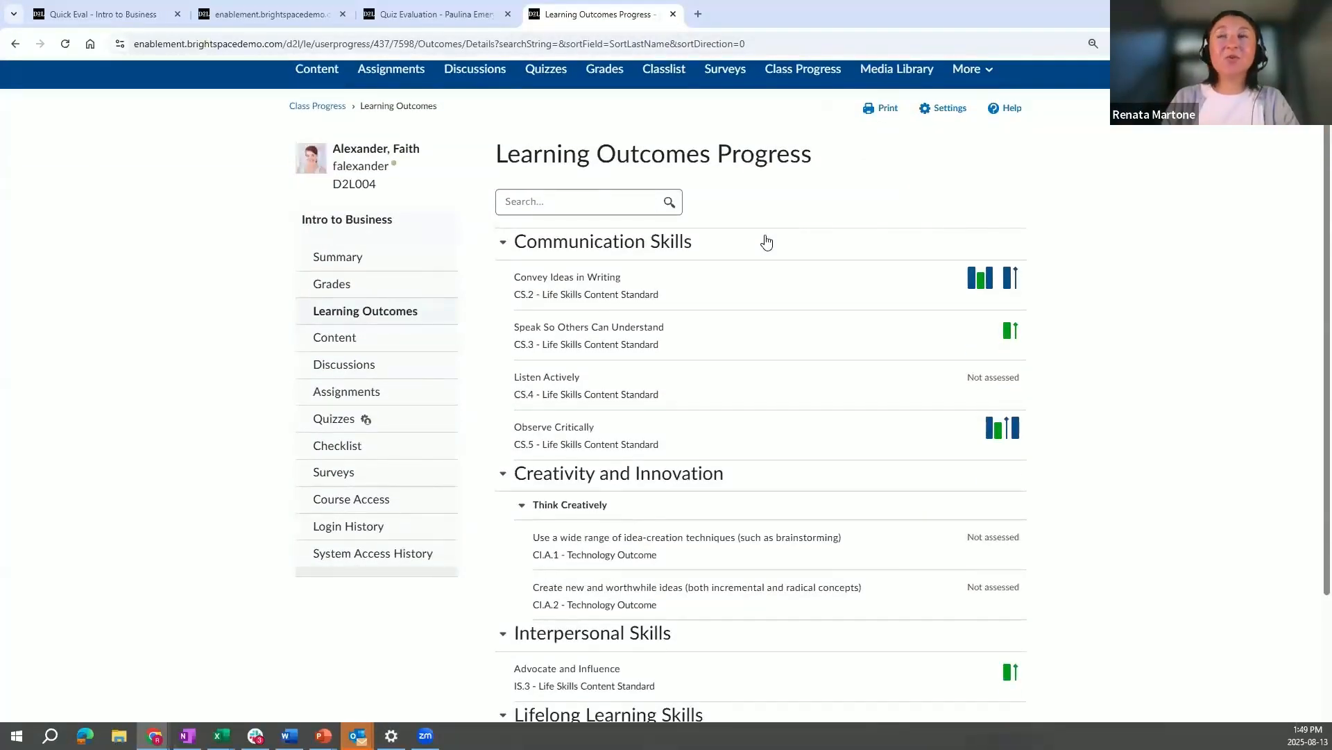
{"action": "left_click", "coordinate": [591, 277]}
{"action": "scroll", "coordinate": [1087, 334], "scroll_direction": "down", "scroll_amount": 2}
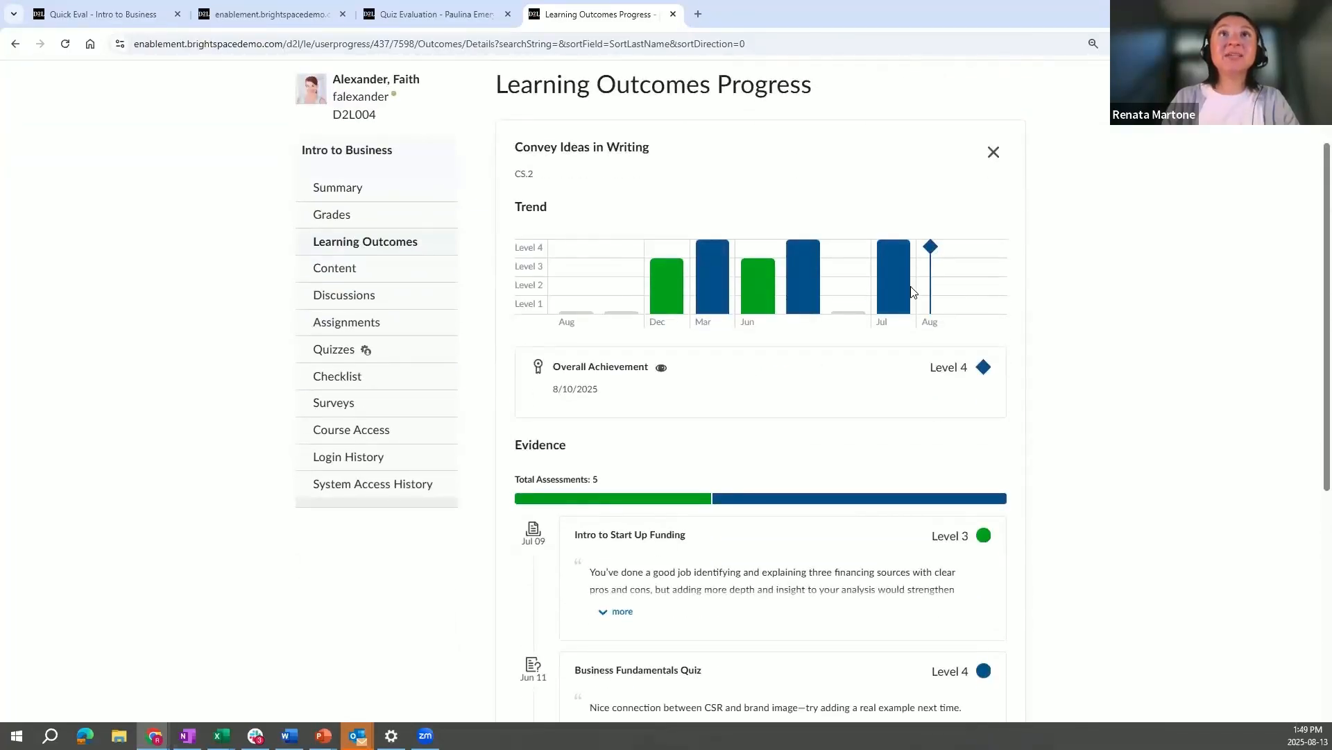
{"action": "scroll", "coordinate": [826, 474], "scroll_direction": "down", "scroll_amount": 2}
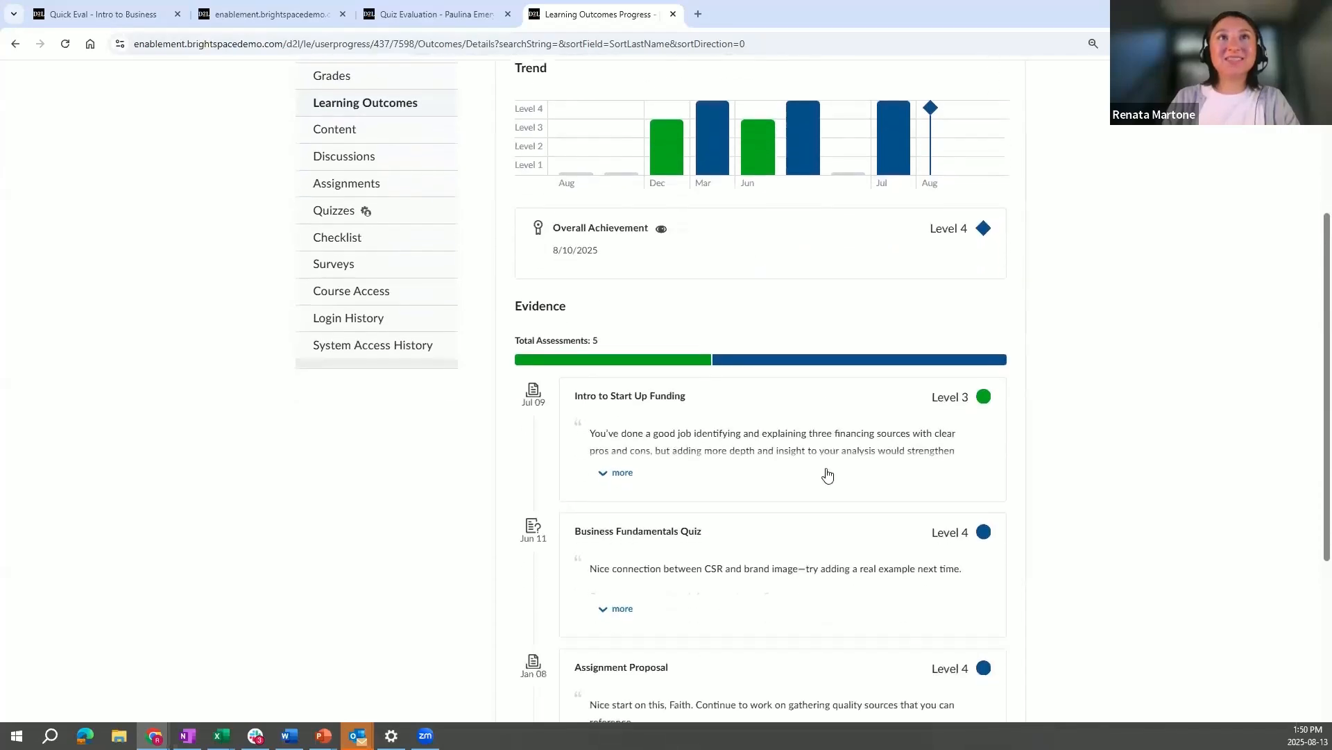
{"action": "scroll", "coordinate": [828, 470], "scroll_direction": "down", "scroll_amount": 1}
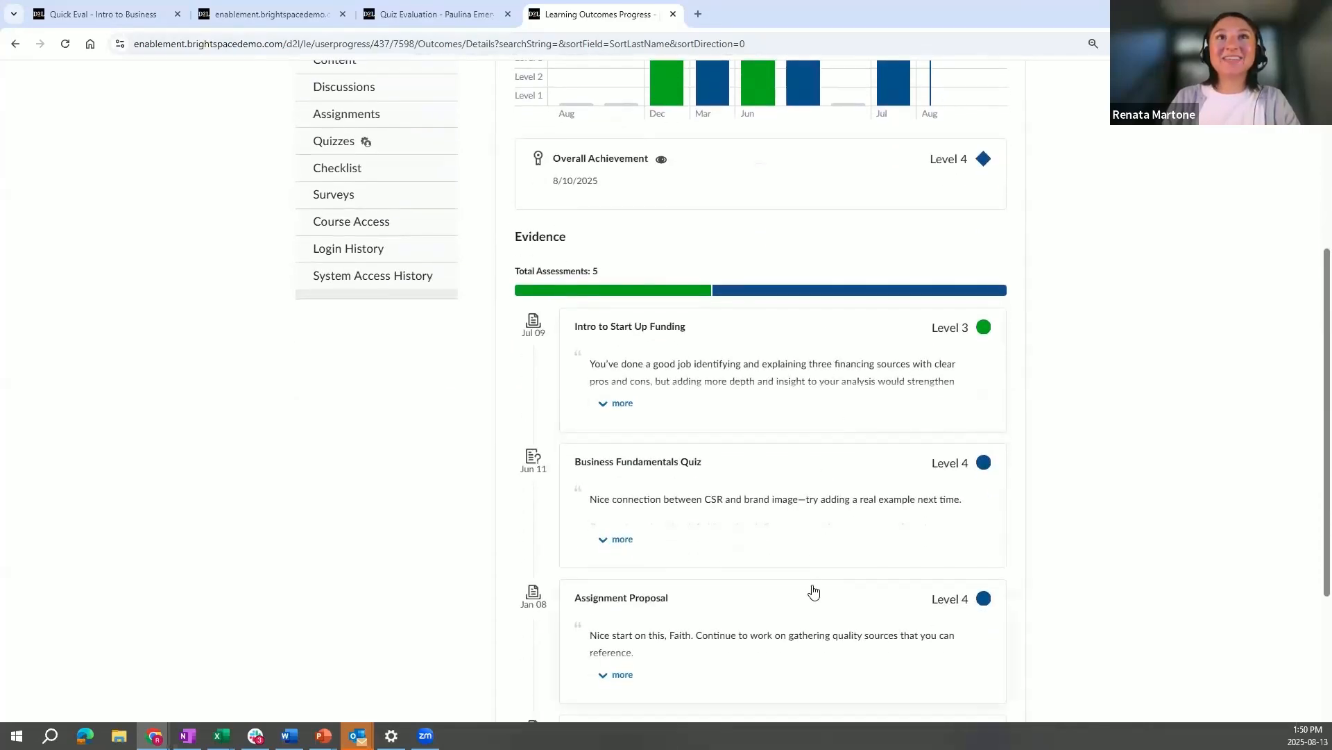
{"action": "scroll", "coordinate": [822, 557], "scroll_direction": "up", "scroll_amount": 3}
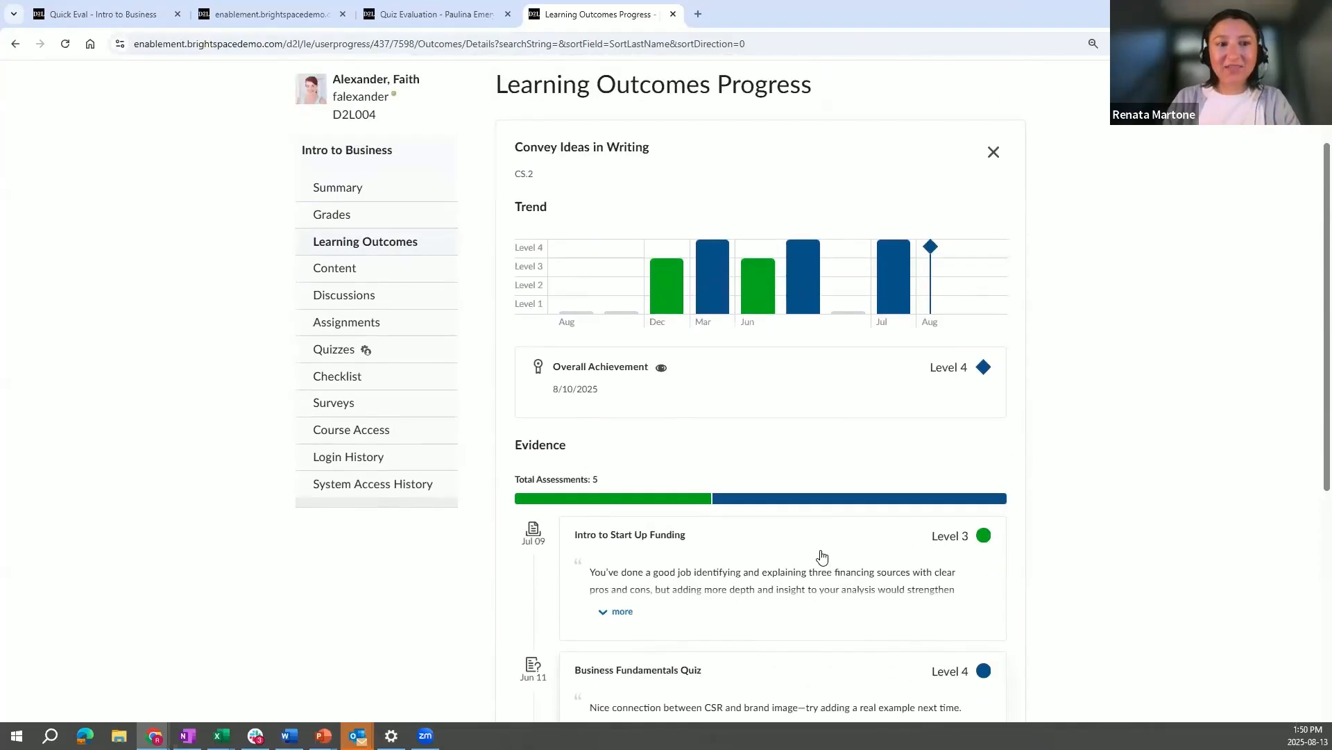
{"action": "scroll", "coordinate": [822, 548], "scroll_direction": "up", "scroll_amount": 2}
{"action": "left_click", "coordinate": [308, 178]}
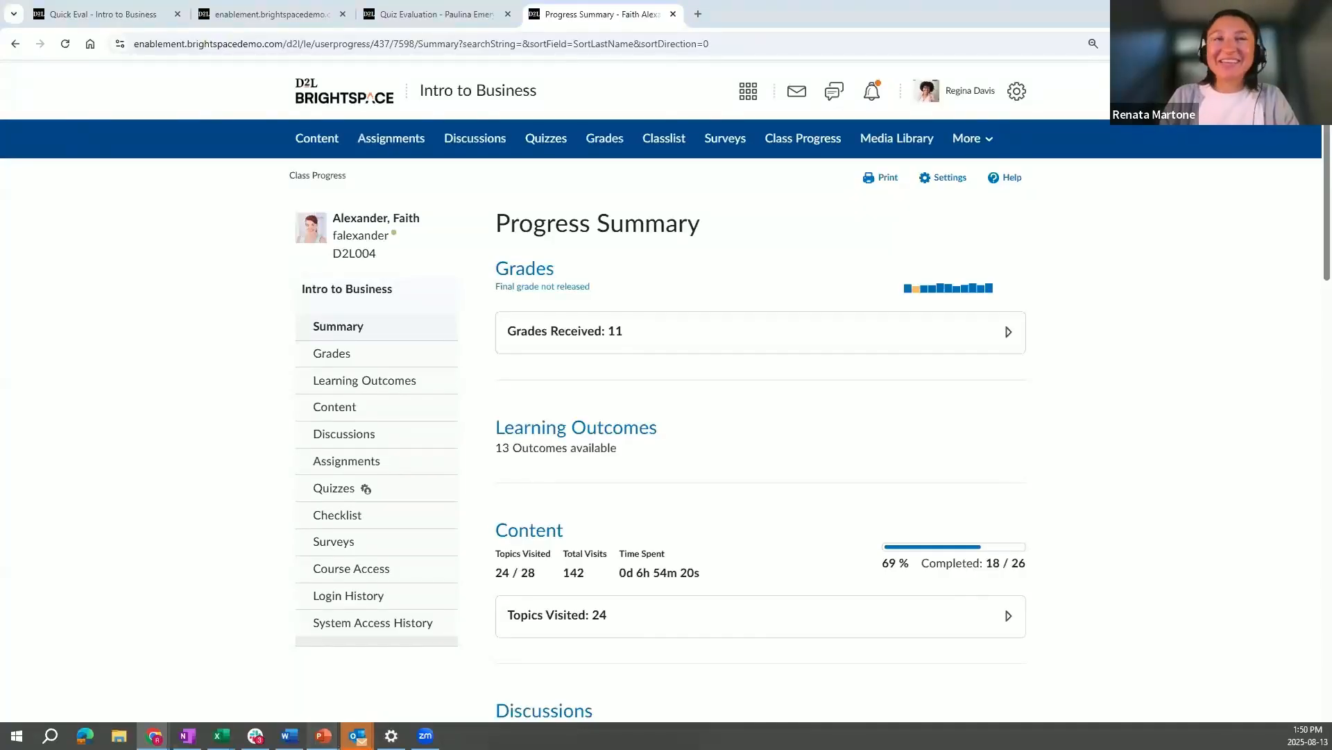
Switch to the PowerPoint slide show and advance past the Class Progress slide to the Let's Review slide.
{"action": "mouse_move", "coordinate": [323, 735]}
{"action": "left_click", "coordinate": [327, 687]}
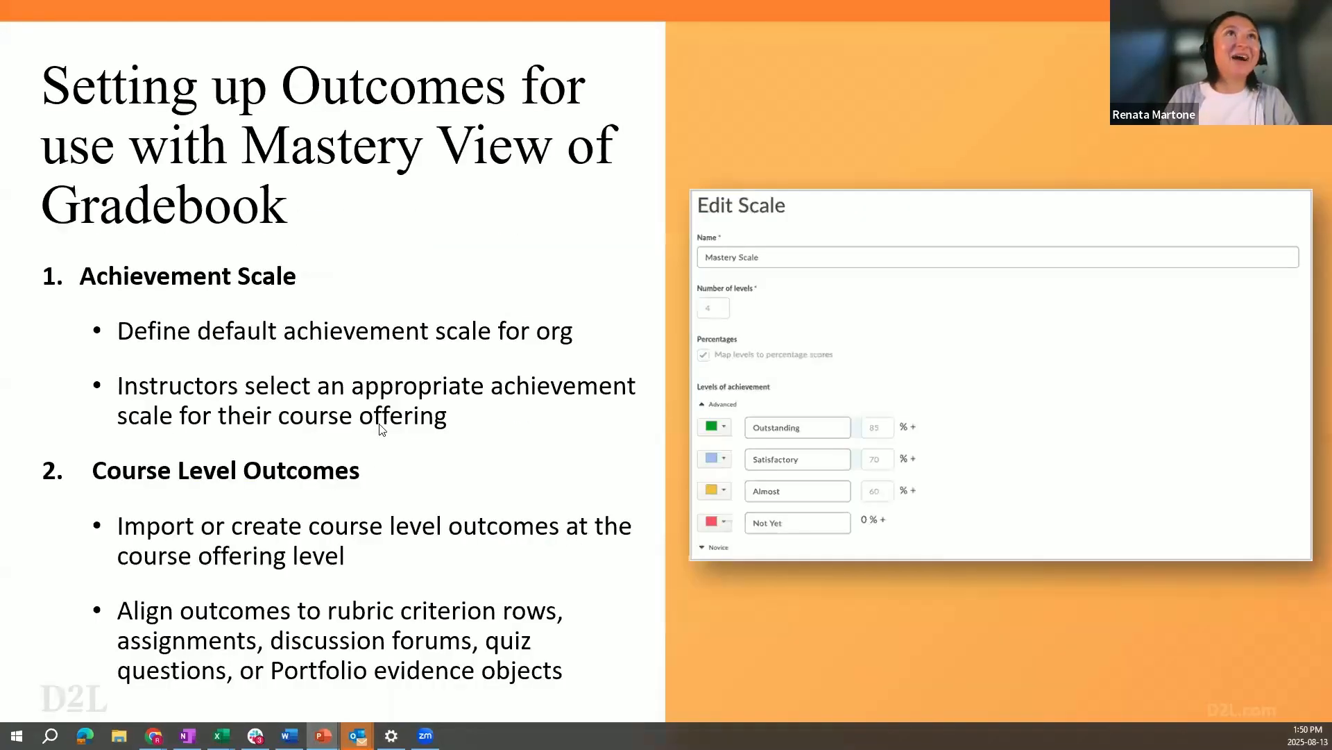
{"action": "key", "text": "Right"}
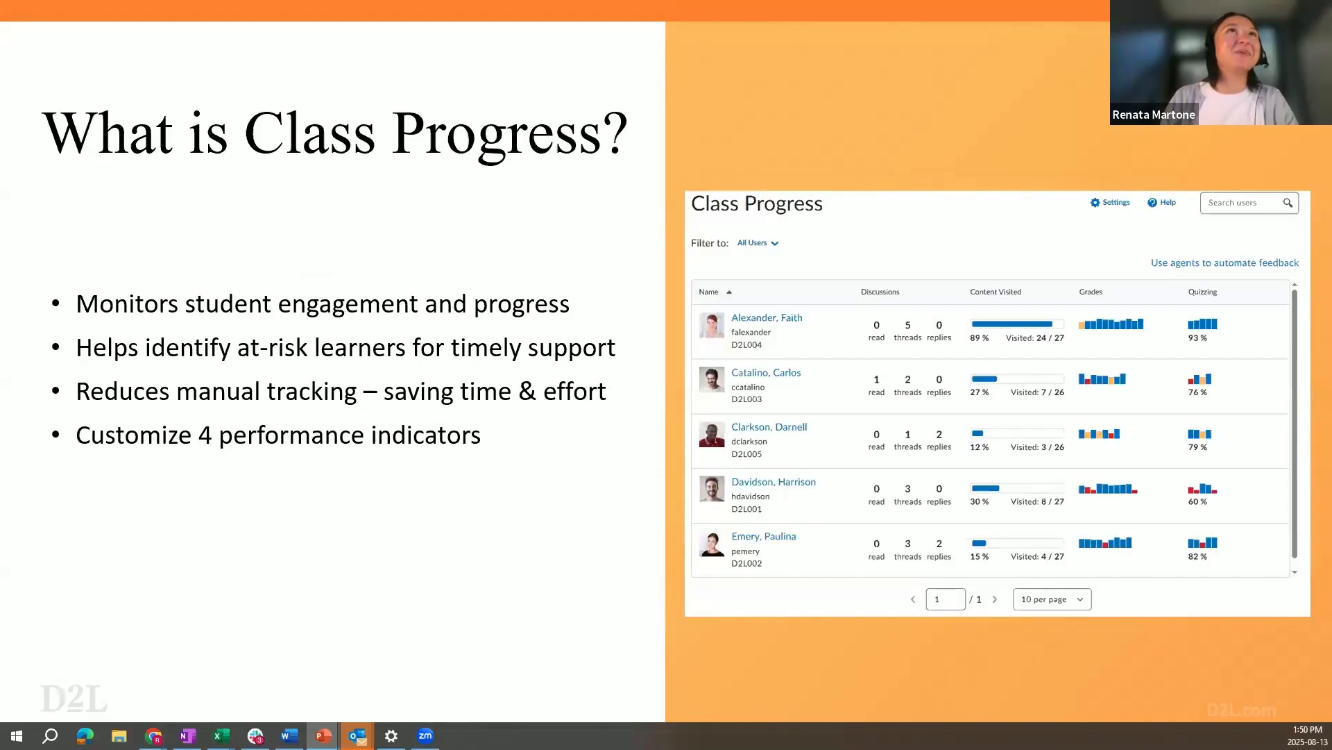
{"action": "key", "text": "Right"}
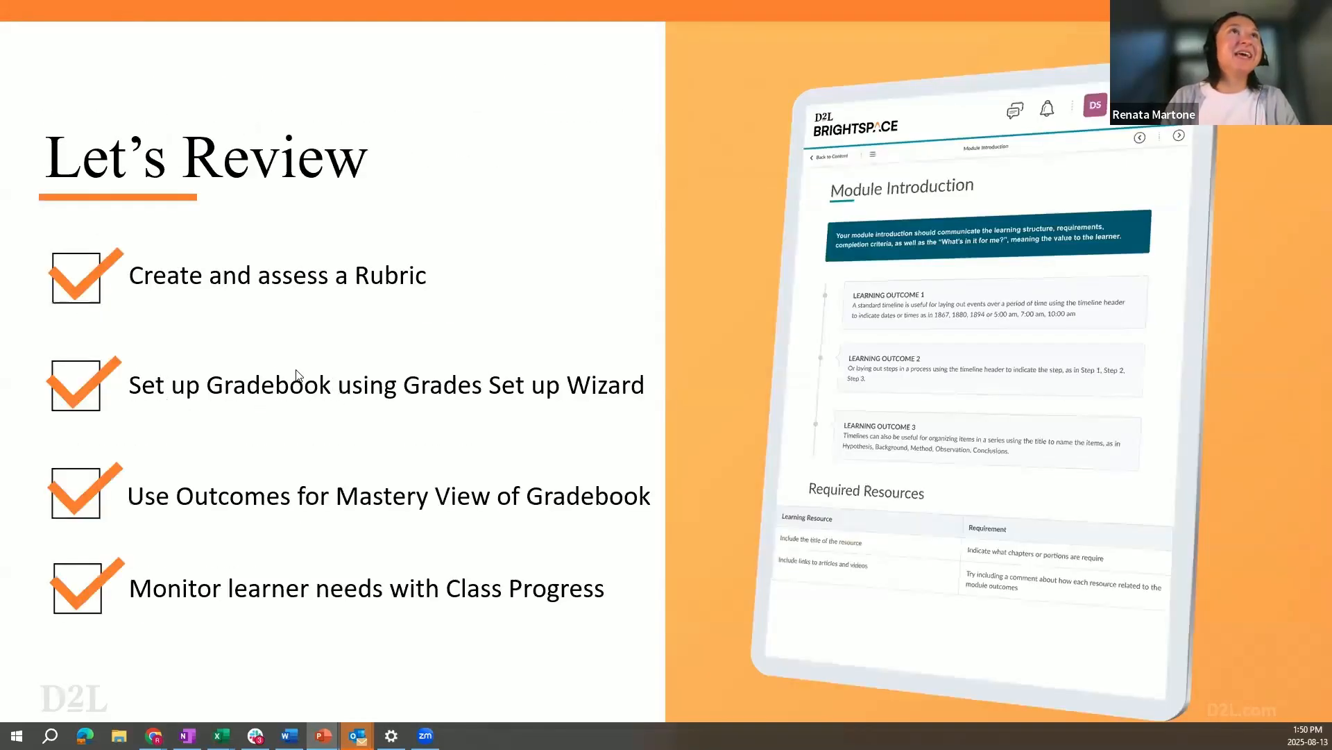